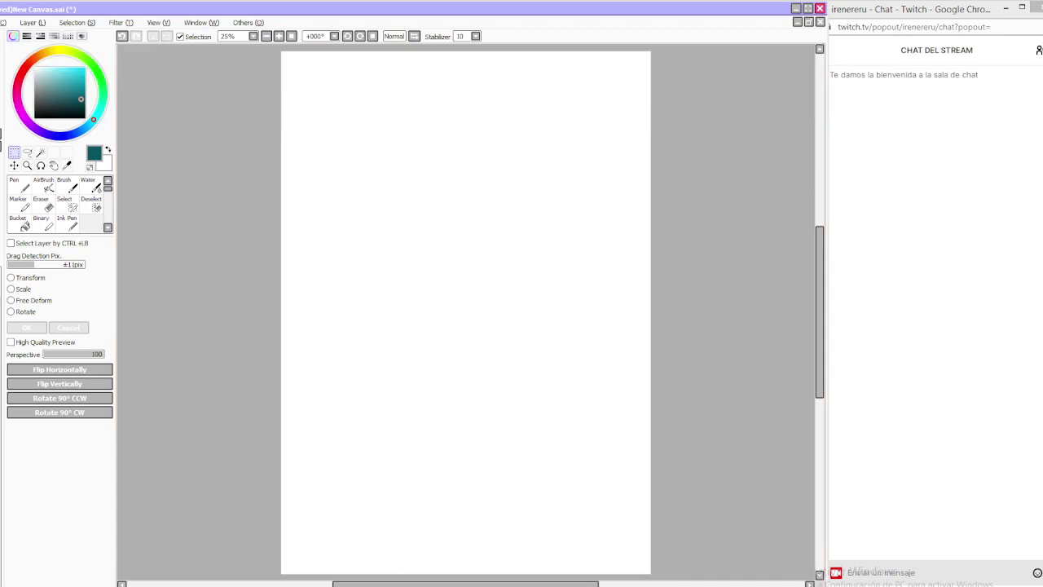
# Choose a light blue foreground colour and set up the Marker brush at size 7
pyautogui.click(55, 67)
pyautogui.moveTo(93, 120); pyautogui.dragTo(87, 127)
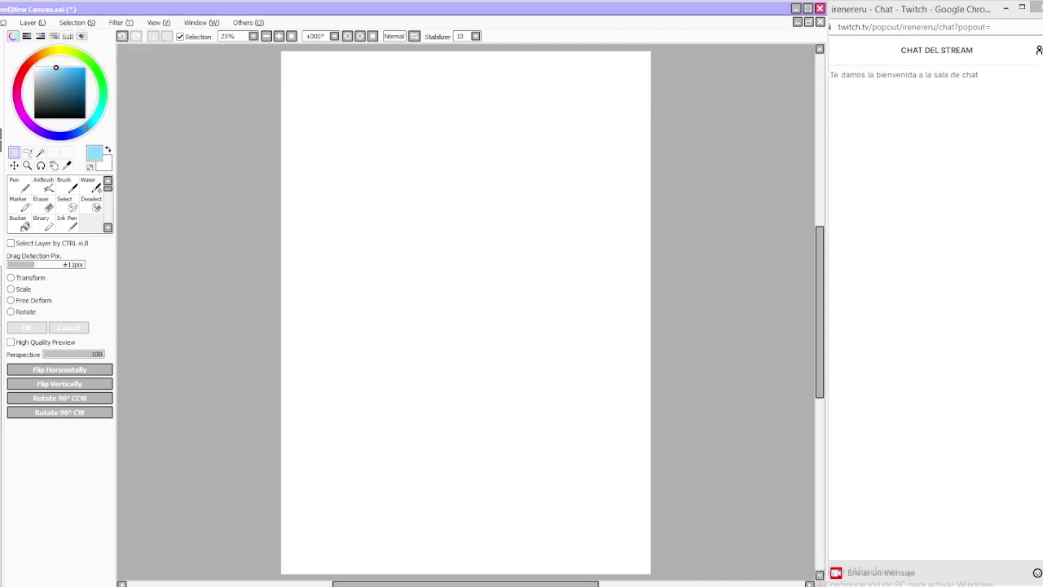
pyautogui.moveTo(86, 128); pyautogui.dragTo(82, 130)
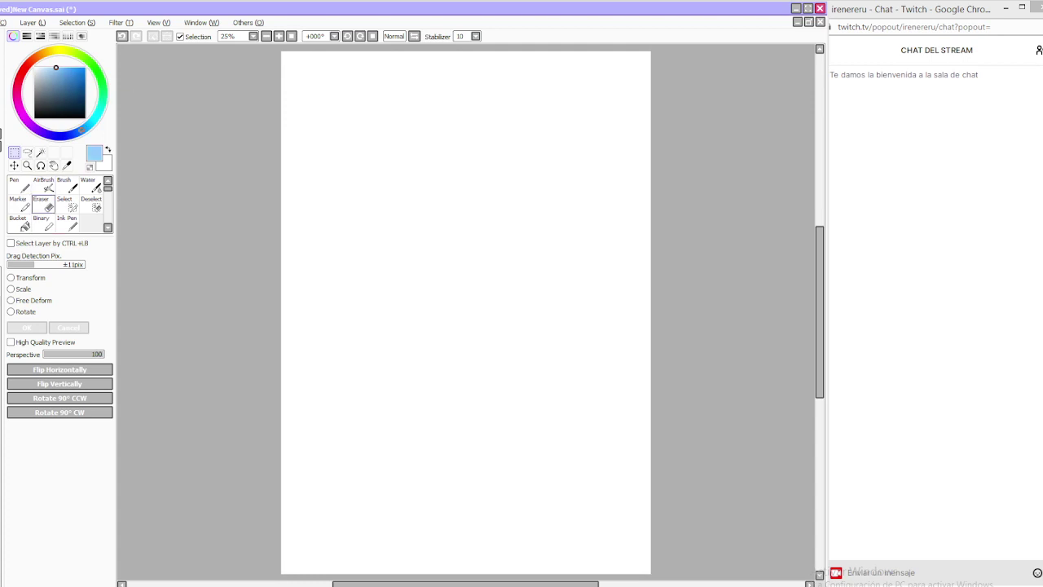
pyautogui.click(20, 204)
pyautogui.click(56, 402)
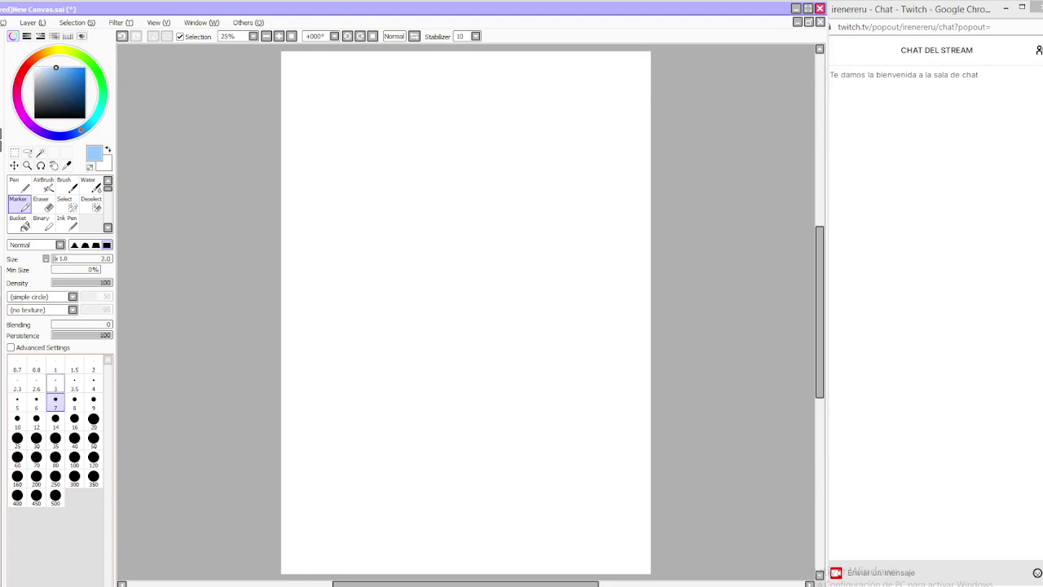
# Sketch a circular head with curved facial guidelines in the upper middle of the canvas
pyautogui.click(279, 36)
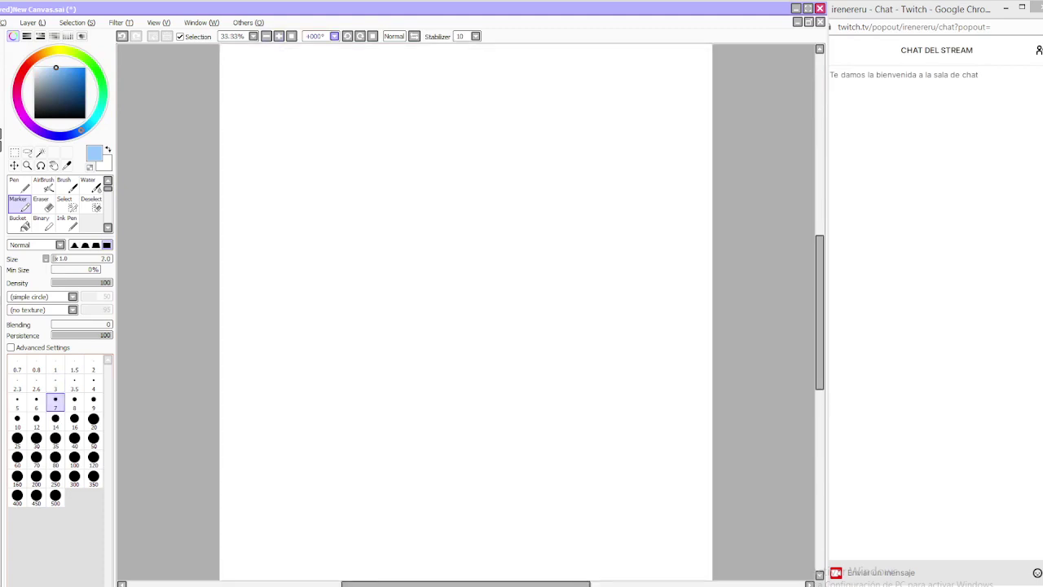
pyautogui.moveTo(524, 170)
pyautogui.mouseDown()
pyautogui.moveTo(500, 216)
pyautogui.moveTo(520, 234)
pyautogui.moveTo(505, 171)
pyautogui.moveTo(547, 186)
pyautogui.mouseUp()
pyautogui.moveTo(530, 234)
pyautogui.mouseDown()
pyautogui.moveTo(514, 171)
pyautogui.moveTo(554, 194)
pyautogui.moveTo(509, 212)
pyautogui.mouseUp()
pyautogui.moveTo(515, 174)
pyautogui.mouseDown()
pyautogui.moveTo(510, 228)
pyautogui.moveTo(515, 215)
pyautogui.mouseUp()
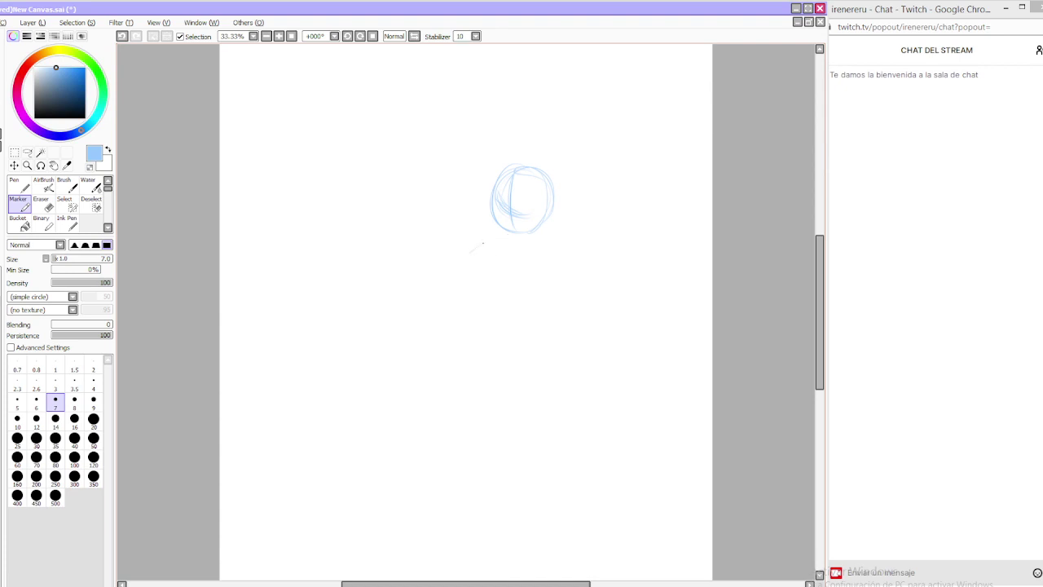
# Sketch the shoulder line and both sides of the torso below the head, tapering down to the waist
pyautogui.moveTo(483, 244)
pyautogui.mouseDown()
pyautogui.moveTo(523, 249)
pyautogui.moveTo(571, 290)
pyautogui.moveTo(567, 279)
pyautogui.moveTo(461, 293)
pyautogui.mouseUp()
pyautogui.moveTo(481, 241)
pyautogui.mouseDown()
pyautogui.moveTo(453, 283)
pyautogui.moveTo(481, 349)
pyautogui.mouseUp()
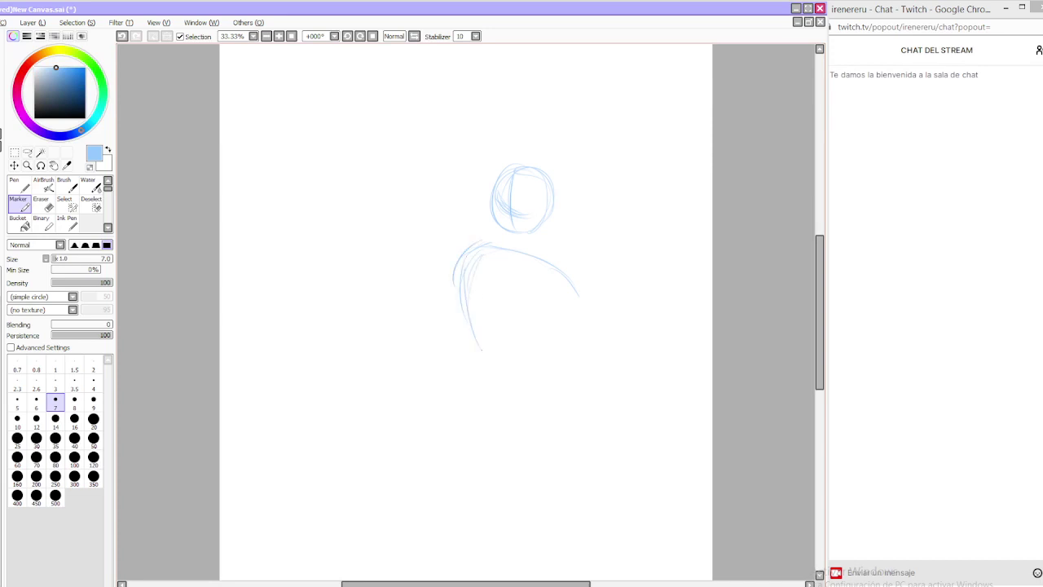
pyautogui.moveTo(575, 289); pyautogui.dragTo(568, 358)
pyautogui.moveTo(486, 362); pyautogui.dragTo(486, 411)
pyautogui.moveTo(579, 306); pyautogui.dragTo(567, 391)
pyautogui.moveTo(572, 359); pyautogui.dragTo(567, 404)
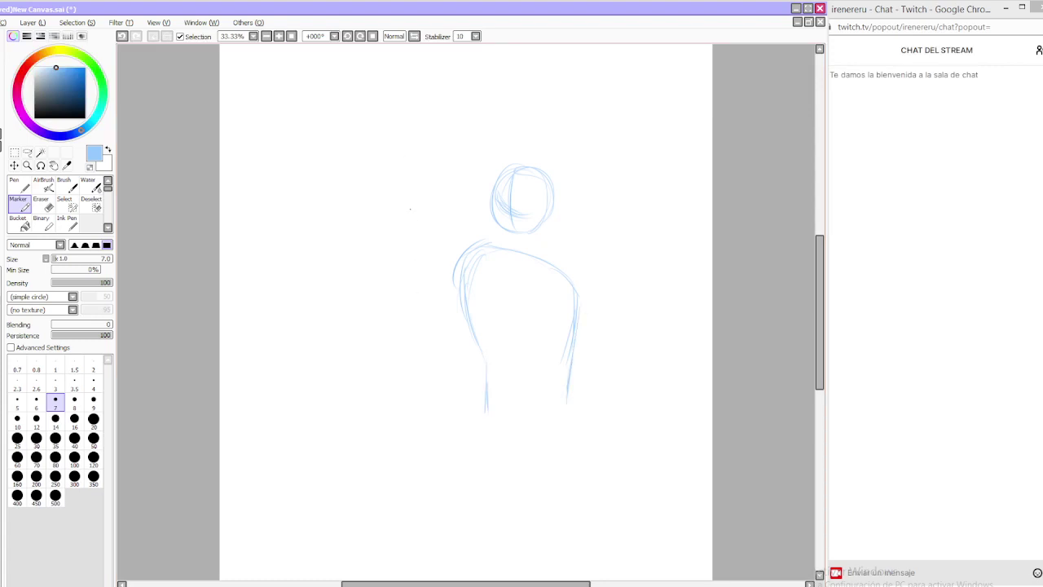
# Sketch a second head circle with crossing facial guidelines to the left of the torso, undoing any stray mark
pyautogui.moveTo(399, 239); pyautogui.dragTo(389, 294)
pyautogui.moveTo(413, 241)
pyautogui.mouseDown()
pyautogui.moveTo(410, 297)
pyautogui.moveTo(417, 245)
pyautogui.moveTo(430, 271)
pyautogui.moveTo(403, 294)
pyautogui.moveTo(412, 270)
pyautogui.moveTo(398, 238)
pyautogui.moveTo(410, 295)
pyautogui.moveTo(390, 263)
pyautogui.moveTo(424, 254)
pyautogui.mouseUp()
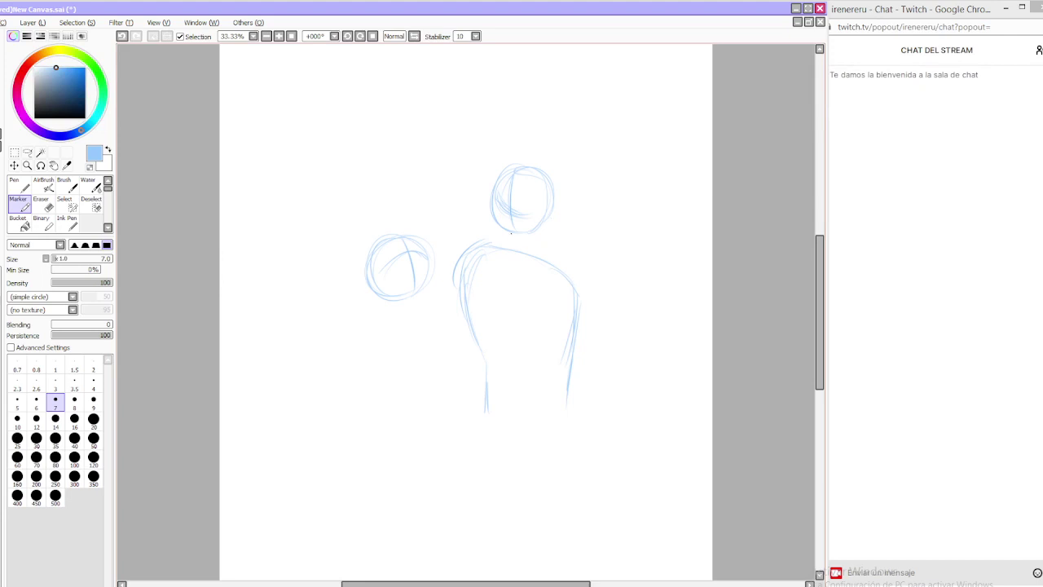
pyautogui.hotkey('ctrl', 'z')
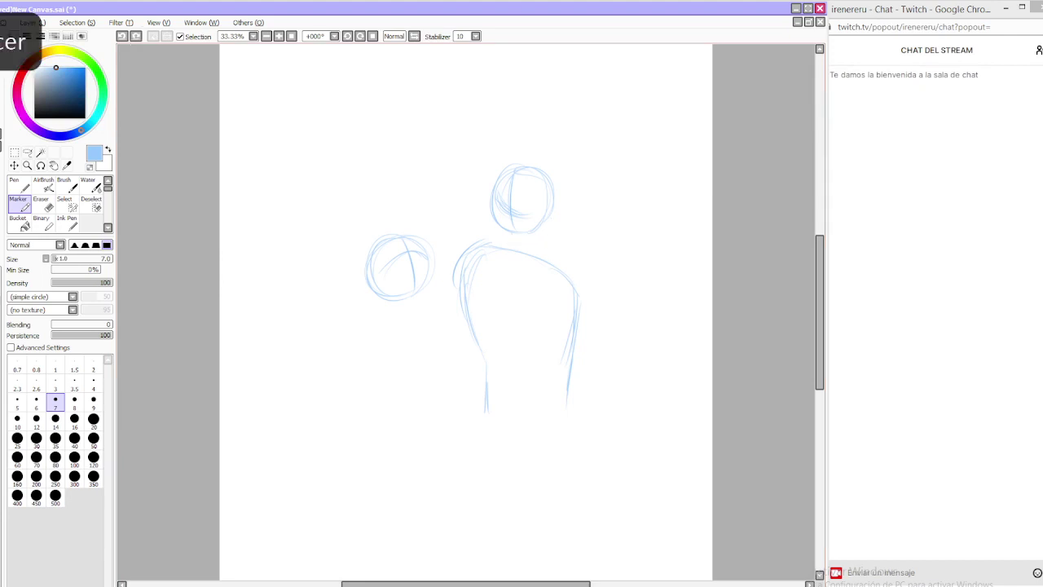
# Lasso the right figure's head, move it down closer to the shoulders, deselect, and return to the Marker
pyautogui.click(28, 153)
pyautogui.moveTo(564, 235)
pyautogui.mouseDown()
pyautogui.moveTo(499, 174)
pyautogui.moveTo(525, 241)
pyautogui.moveTo(488, 177)
pyautogui.moveTo(552, 242)
pyautogui.mouseUp()
pyautogui.moveTo(523, 201); pyautogui.dragTo(521, 211)
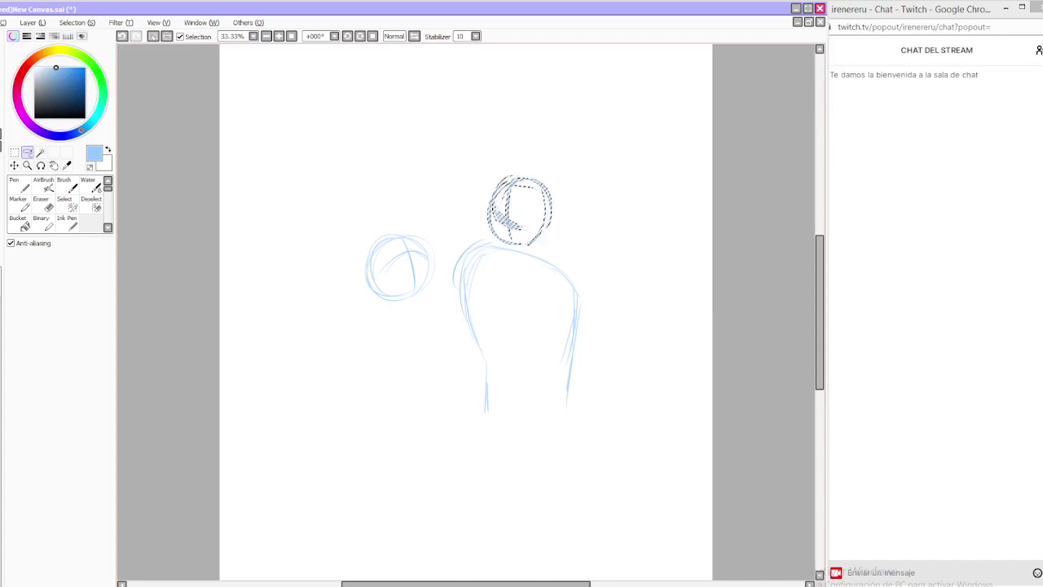
pyautogui.hotkey('ctrl', 'd')
pyautogui.click(21, 205)
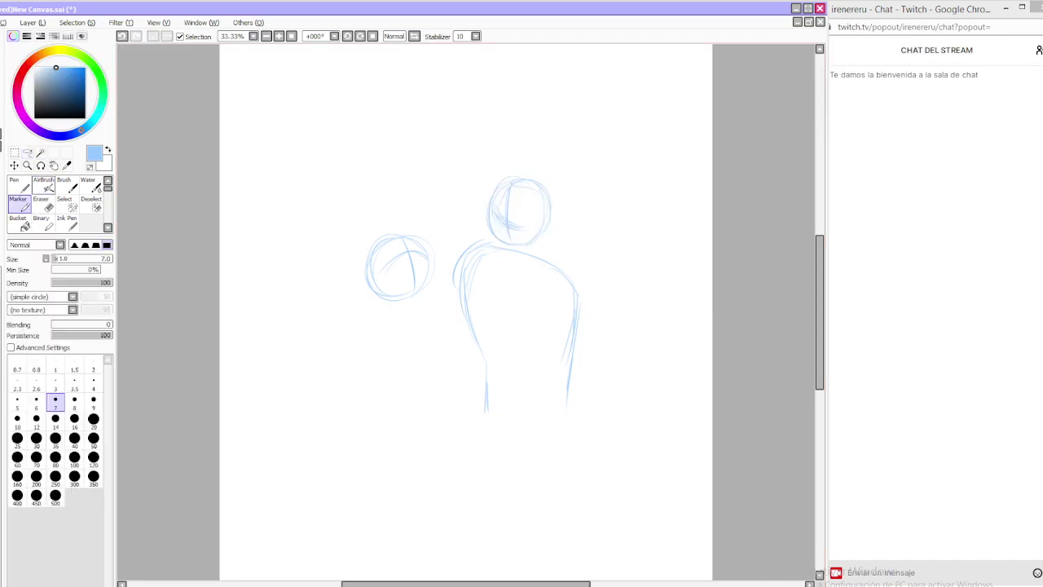
# Draw the back of the right figure's neck between head and shoulders, undoing the surplus strokes
pyautogui.moveTo(546, 226); pyautogui.dragTo(541, 256)
pyautogui.hotkey('ctrl', 'z')
pyautogui.hotkey('ctrl', 'z')
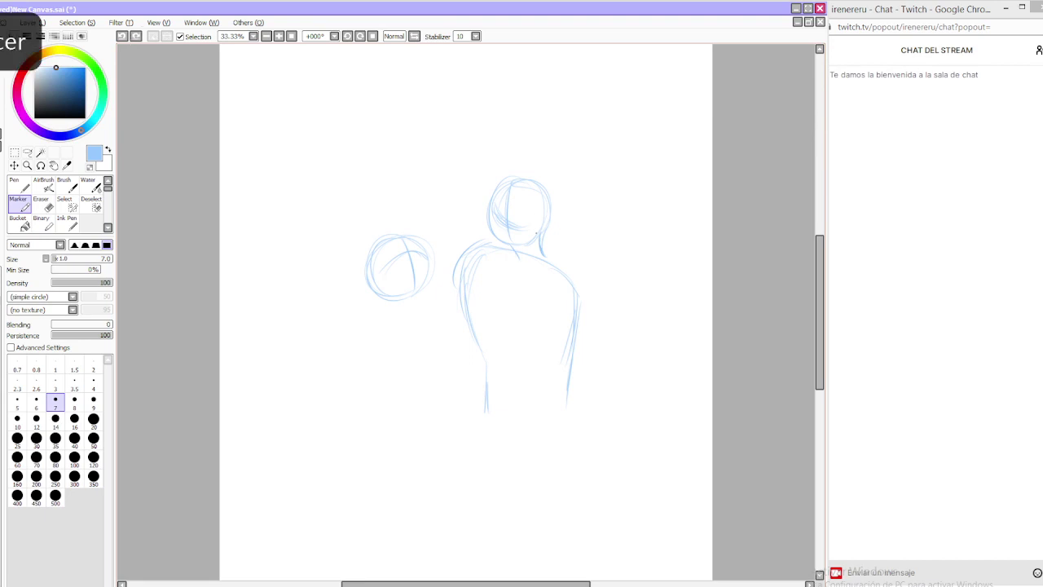
# Lasso the right figure's head and neck, shift them slightly left over the shoulders, deselect, and return to the Marker
pyautogui.click(28, 152)
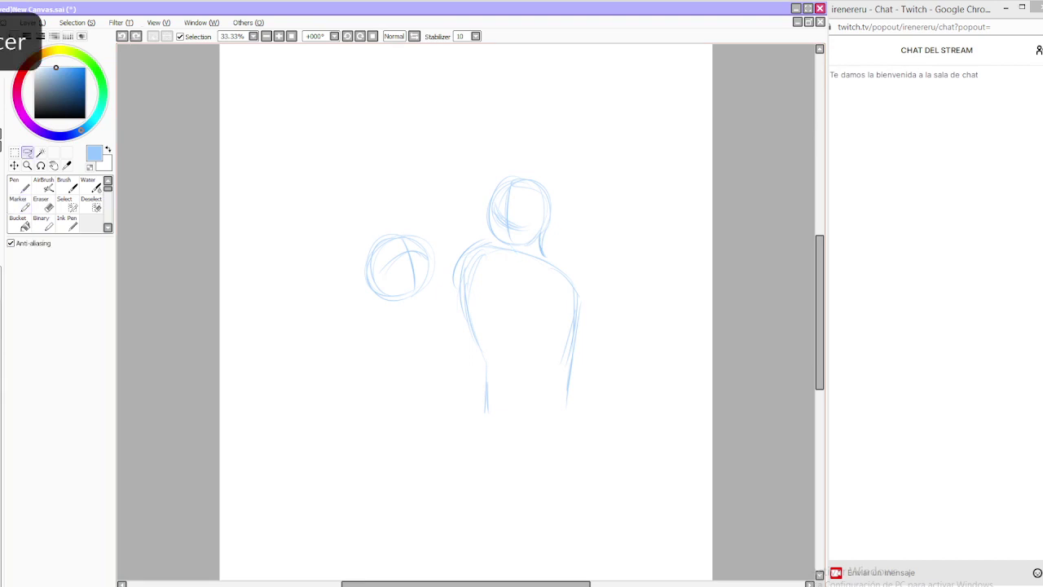
pyautogui.moveTo(563, 258)
pyautogui.mouseDown()
pyautogui.moveTo(511, 250)
pyautogui.moveTo(480, 200)
pyautogui.moveTo(563, 191)
pyautogui.moveTo(534, 255)
pyautogui.mouseUp()
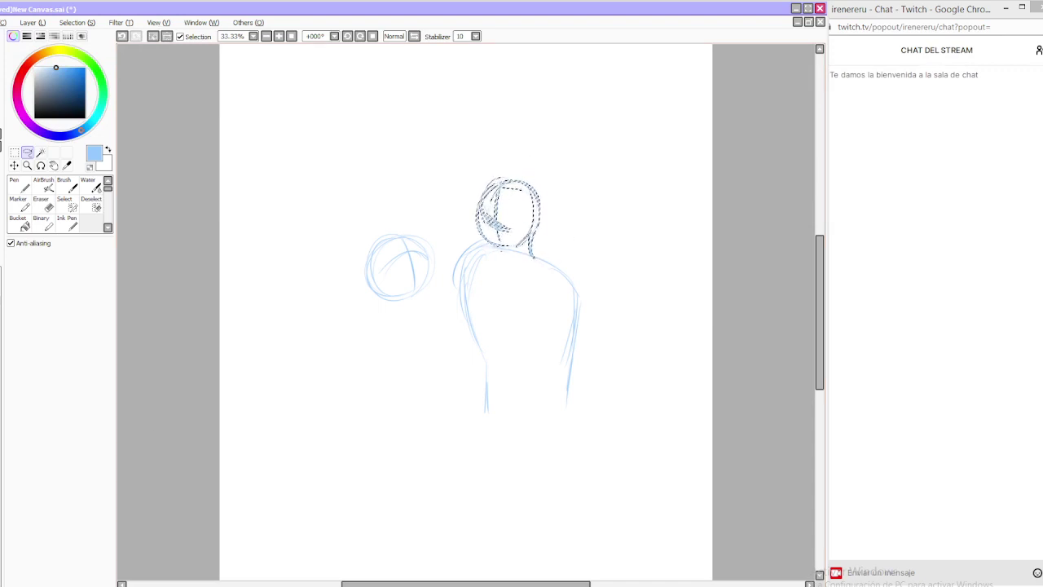
pyautogui.hotkey('ctrl', 'd')
pyautogui.click(19, 203)
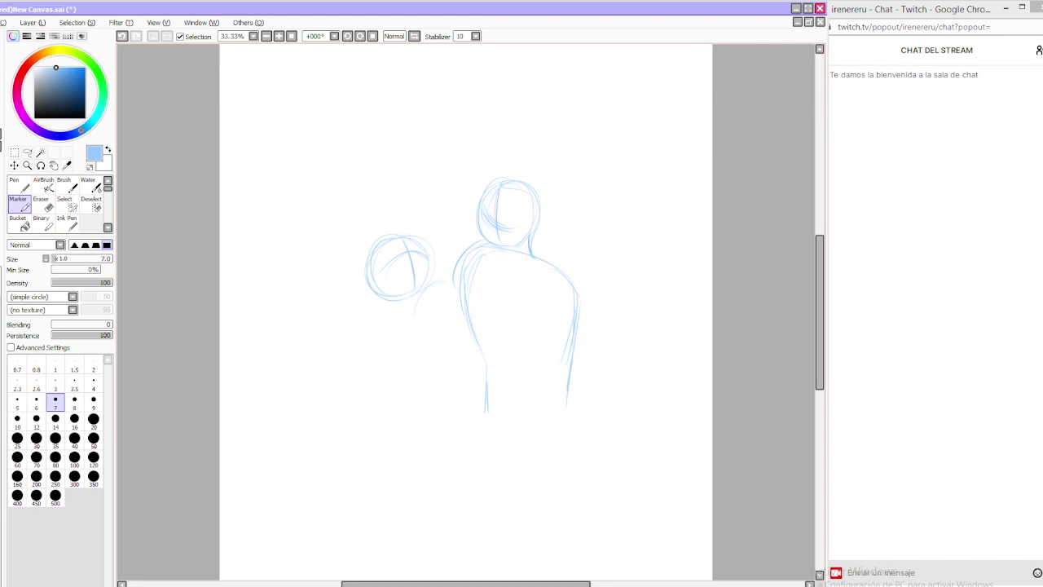
# Sketch the left figure's shoulder curve against the right figure and the outer contour below its head
pyautogui.moveTo(449, 283)
pyautogui.mouseDown()
pyautogui.moveTo(436, 304)
pyautogui.moveTo(421, 301)
pyautogui.moveTo(459, 291)
pyautogui.mouseUp()
pyautogui.hotkey('ctrl', 'z')
pyautogui.moveTo(389, 310)
pyautogui.mouseDown()
pyautogui.moveTo(401, 363)
pyautogui.moveTo(384, 349)
pyautogui.moveTo(432, 405)
pyautogui.mouseUp()
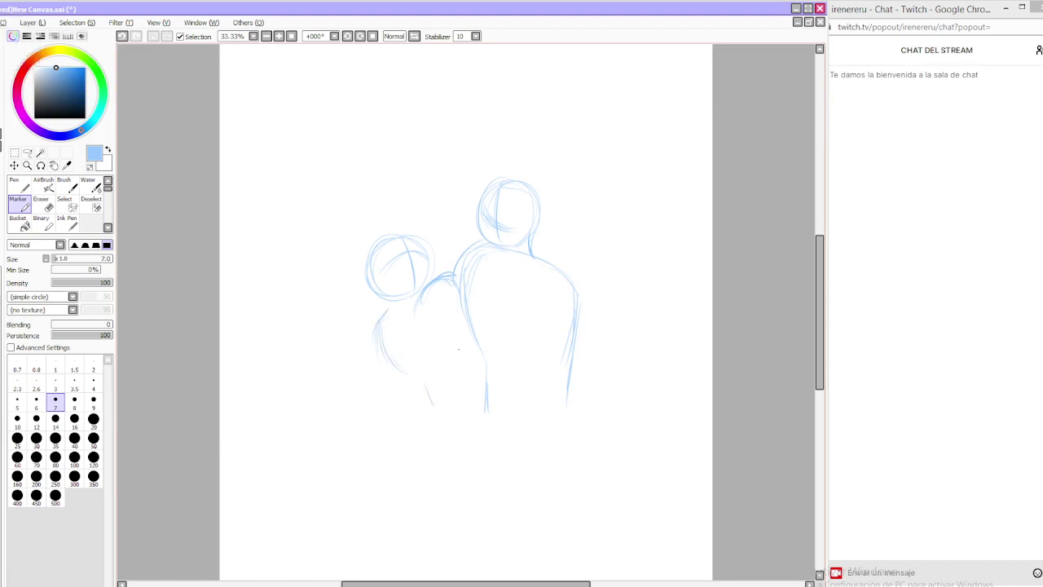
# Sketch the left figure's bent arm, with an oval upper arm and the hand raised to the right figure's shoulder
pyautogui.moveTo(463, 277); pyautogui.dragTo(437, 297)
pyautogui.moveTo(445, 282); pyautogui.dragTo(438, 300)
pyautogui.moveTo(390, 361)
pyautogui.mouseDown()
pyautogui.moveTo(410, 396)
pyautogui.moveTo(461, 315)
pyautogui.moveTo(390, 366)
pyautogui.moveTo(426, 397)
pyautogui.mouseUp()
pyautogui.moveTo(437, 300); pyautogui.dragTo(425, 341)
pyautogui.hotkey('ctrl', 'z')
pyautogui.moveTo(453, 293)
pyautogui.mouseDown()
pyautogui.moveTo(417, 344)
pyautogui.moveTo(452, 299)
pyautogui.moveTo(442, 315)
pyautogui.moveTo(462, 316)
pyautogui.mouseUp()
pyautogui.moveTo(445, 290)
pyautogui.mouseDown()
pyautogui.moveTo(441, 305)
pyautogui.moveTo(462, 305)
pyautogui.mouseUp()
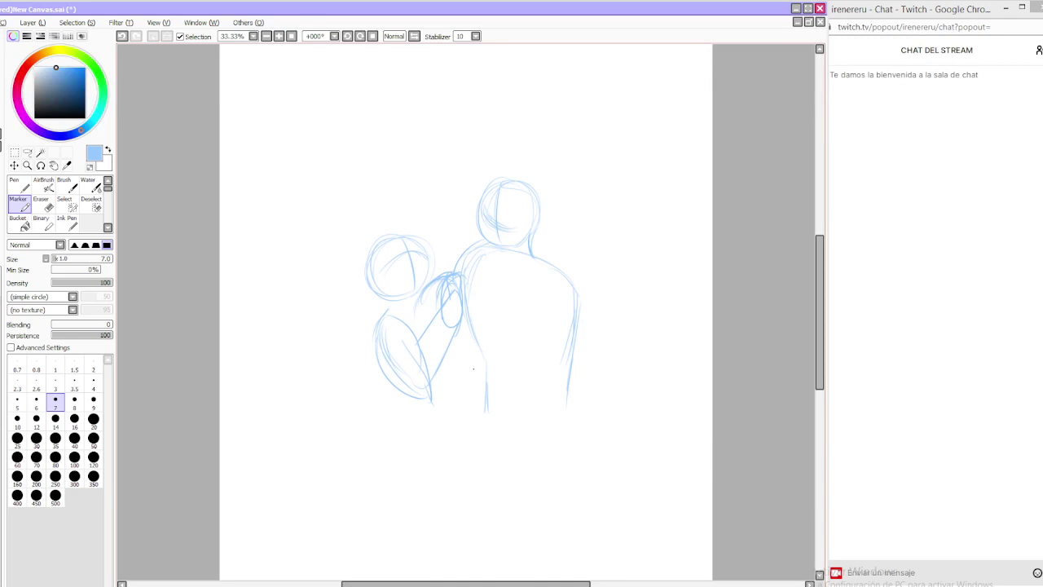
# Sketch the left figure's lower contours beside the right figure's waist, and outline the right figure's near shoulder with an oval
pyautogui.hotkey('ctrl', 'z')
pyautogui.moveTo(475, 353)
pyautogui.mouseDown()
pyautogui.moveTo(451, 373)
pyautogui.moveTo(465, 329)
pyautogui.moveTo(462, 343)
pyautogui.moveTo(477, 350)
pyautogui.moveTo(467, 348)
pyautogui.moveTo(475, 341)
pyautogui.moveTo(426, 412)
pyautogui.moveTo(442, 425)
pyautogui.moveTo(481, 390)
pyautogui.mouseUp()
pyautogui.hotkey('ctrl', 'z')
pyautogui.click(474, 351)
pyautogui.hotkey('ctrl', 'z')
pyautogui.hotkey('ctrl', 'y')
pyautogui.hotkey('ctrl', 'z')
pyautogui.moveTo(564, 278)
pyautogui.mouseDown()
pyautogui.moveTo(545, 291)
pyautogui.moveTo(548, 313)
pyautogui.mouseUp()
# Try to sketch the right figure's forearm and hand beside its hip, and undo those strokes
pyautogui.moveTo(577, 363)
pyautogui.mouseDown()
pyautogui.moveTo(611, 388)
pyautogui.moveTo(602, 400)
pyautogui.mouseUp()
pyautogui.moveTo(607, 357)
pyautogui.mouseDown()
pyautogui.moveTo(592, 369)
pyautogui.moveTo(590, 402)
pyautogui.moveTo(572, 385)
pyautogui.mouseUp()
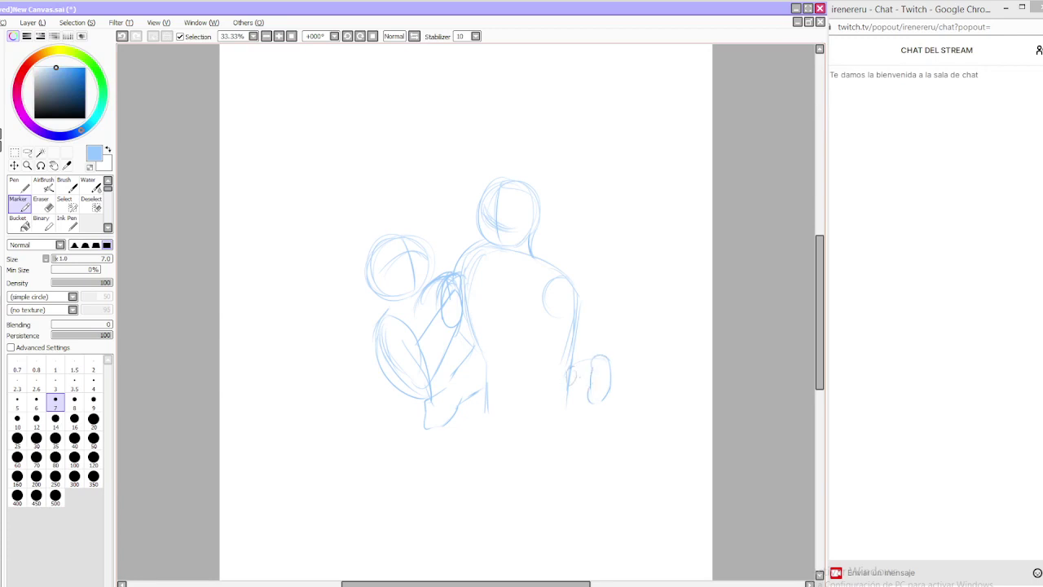
pyautogui.moveTo(583, 311)
pyautogui.mouseDown()
pyautogui.moveTo(600, 353)
pyautogui.moveTo(561, 372)
pyautogui.moveTo(548, 367)
pyautogui.moveTo(585, 402)
pyautogui.moveTo(572, 401)
pyautogui.moveTo(612, 412)
pyautogui.mouseUp()
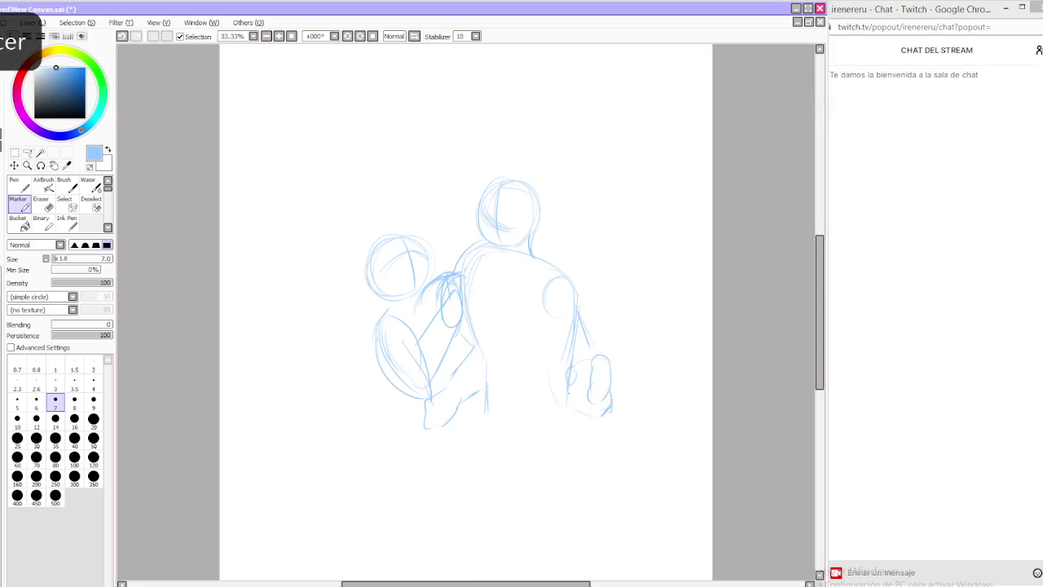
pyautogui.moveTo(565, 367)
pyautogui.mouseDown()
pyautogui.moveTo(555, 392)
pyautogui.moveTo(578, 414)
pyautogui.mouseUp()
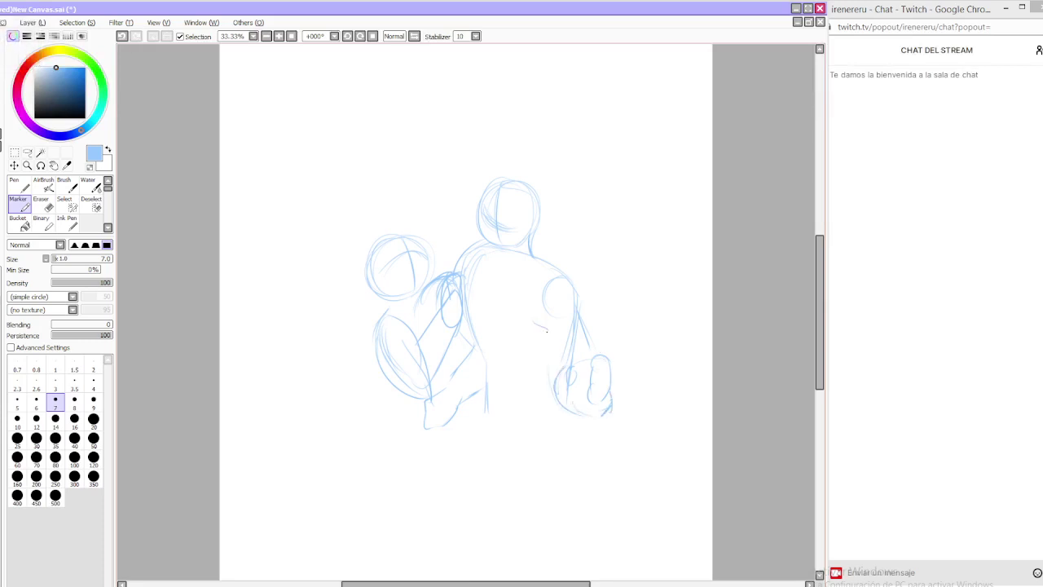
pyautogui.moveTo(545, 334); pyautogui.dragTo(554, 365)
pyautogui.hotkey('ctrl', 'z')
pyautogui.hotkey('ctrl', 'z')
pyautogui.hotkey('ctrl', 'z')
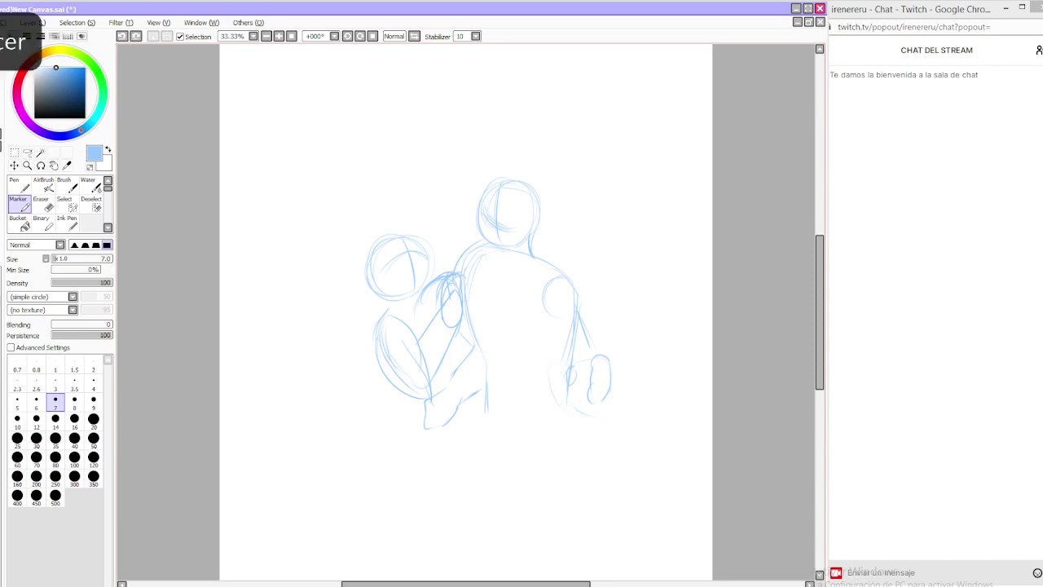
pyautogui.hotkey('ctrl', 'z')
pyautogui.hotkey('ctrl', 'z')
pyautogui.hotkey('ctrl', 'z')
pyautogui.hotkey('ctrl', 'z')
pyautogui.hotkey('ctrl', 'z')
pyautogui.hotkey('ctrl', 'z')
pyautogui.hotkey('ctrl', 'z')
# Sketch a small oval and a larger oval joined by a curve, out to the right of the right figure's hip
pyautogui.moveTo(619, 358)
pyautogui.mouseDown()
pyautogui.moveTo(652, 350)
pyautogui.moveTo(638, 354)
pyautogui.moveTo(615, 388)
pyautogui.mouseUp()
pyautogui.moveTo(646, 349)
pyautogui.mouseDown()
pyautogui.moveTo(666, 375)
pyautogui.moveTo(641, 375)
pyautogui.moveTo(654, 398)
pyautogui.mouseUp()
pyautogui.moveTo(617, 359); pyautogui.dragTo(611, 385)
pyautogui.moveTo(620, 361); pyautogui.dragTo(624, 383)
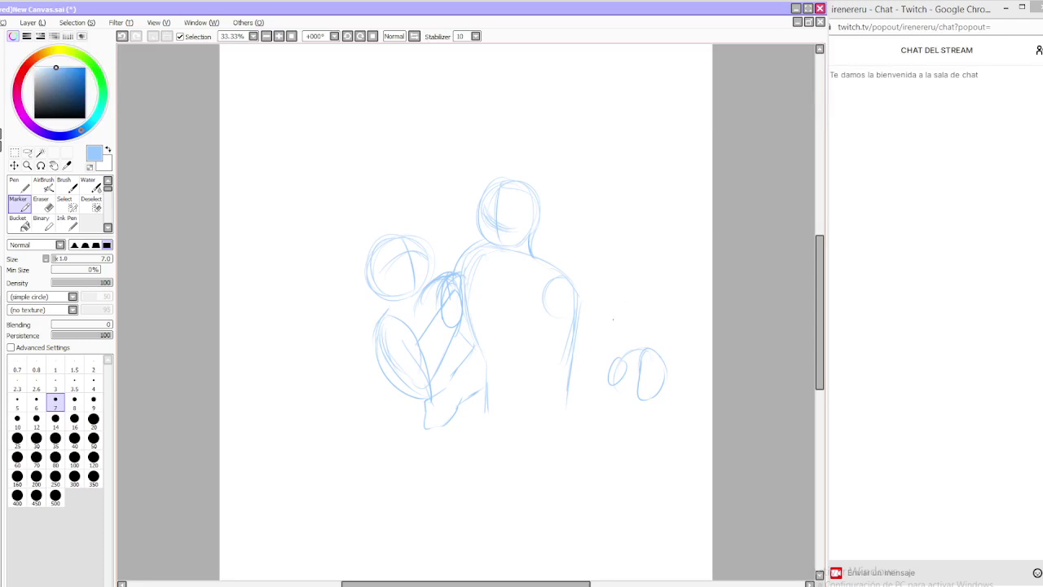
# Sketch the right figure's arm down from the shoulder and a large rounded shape connecting it to the ovals
pyautogui.moveTo(551, 349); pyautogui.dragTo(588, 406)
pyautogui.moveTo(605, 364)
pyautogui.mouseDown()
pyautogui.moveTo(589, 399)
pyautogui.moveTo(616, 352)
pyautogui.mouseUp()
pyautogui.moveTo(579, 396)
pyautogui.mouseDown()
pyautogui.moveTo(591, 361)
pyautogui.moveTo(594, 375)
pyautogui.moveTo(572, 390)
pyautogui.mouseUp()
pyautogui.moveTo(579, 323); pyautogui.dragTo(593, 351)
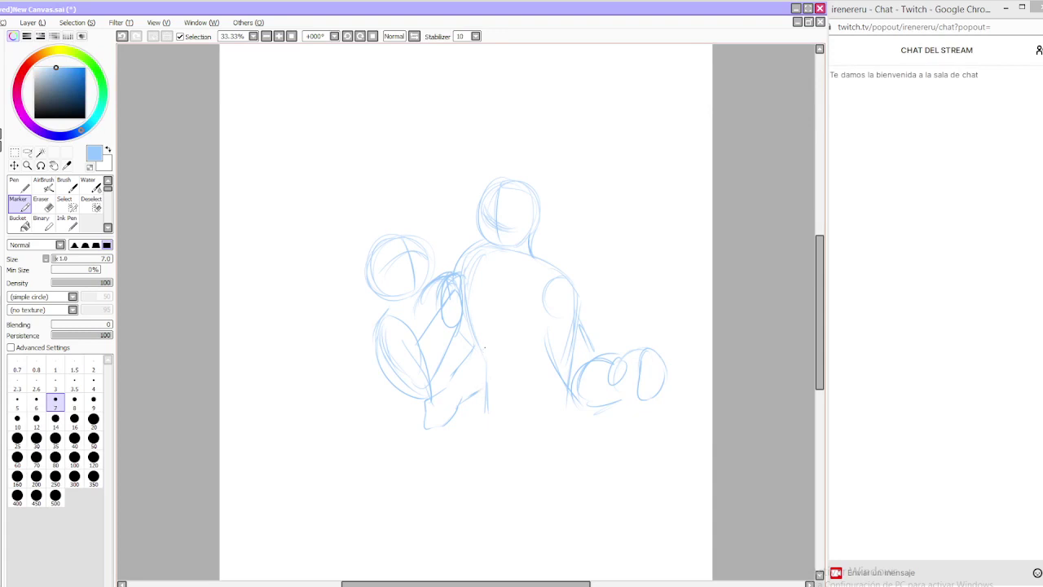
# Sketch a rounded form below the left figure's bent arm beside the right figure's waist, redoing the first strokes
pyautogui.moveTo(475, 398)
pyautogui.mouseDown()
pyautogui.moveTo(447, 441)
pyautogui.moveTo(483, 428)
pyautogui.mouseUp()
pyautogui.hotkey('ctrl', 'z')
pyautogui.hotkey('ctrl', 'z')
pyautogui.moveTo(461, 417)
pyautogui.mouseDown()
pyautogui.moveTo(458, 443)
pyautogui.moveTo(479, 445)
pyautogui.mouseUp()
# Extend the right figure's waist line and sketch the curved pelvis contour across to the far hip
pyautogui.moveTo(556, 334); pyautogui.dragTo(544, 268)
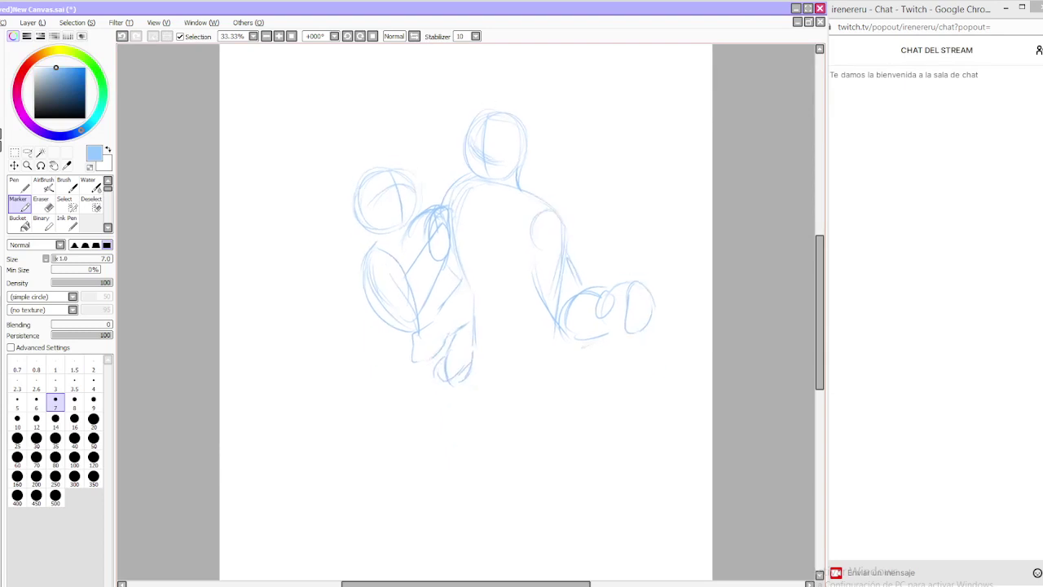
pyautogui.moveTo(470, 328); pyautogui.dragTo(470, 349)
pyautogui.moveTo(471, 300); pyautogui.dragTo(474, 336)
pyautogui.moveTo(479, 294)
pyautogui.mouseDown()
pyautogui.moveTo(484, 345)
pyautogui.moveTo(512, 369)
pyautogui.moveTo(556, 339)
pyautogui.moveTo(572, 380)
pyautogui.mouseUp()
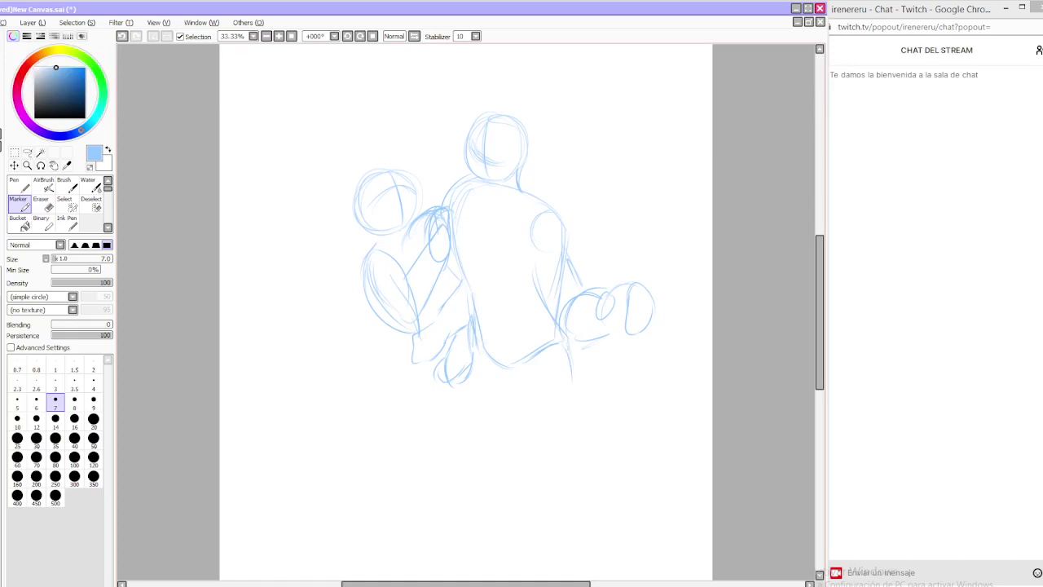
# Draw the first short thigh strokes below the right figure's pelvis
pyautogui.click(266, 36)
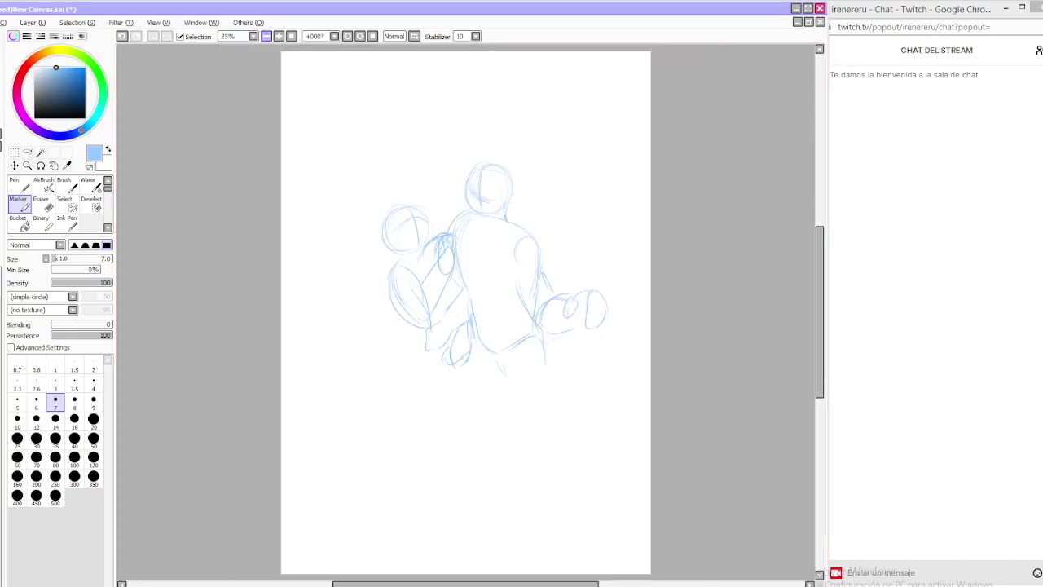
pyautogui.moveTo(493, 355)
pyautogui.mouseDown()
pyautogui.moveTo(499, 376)
pyautogui.moveTo(545, 363)
pyautogui.moveTo(513, 397)
pyautogui.mouseUp()
pyautogui.moveTo(475, 335); pyautogui.dragTo(485, 380)
# Try to sketch the right figure's leg slanting down to the right, with thigh, knee, calf and foot
pyautogui.moveTo(515, 394); pyautogui.dragTo(546, 452)
pyautogui.hotkey('ctrl', 'z')
pyautogui.hotkey('ctrl', 'z')
pyautogui.moveTo(508, 386); pyautogui.dragTo(540, 454)
pyautogui.moveTo(554, 377)
pyautogui.mouseDown()
pyautogui.moveTo(561, 480)
pyautogui.moveTo(577, 541)
pyautogui.moveTo(588, 537)
pyautogui.mouseUp()
pyautogui.hotkey('ctrl', 'z')
pyautogui.moveTo(564, 430)
pyautogui.mouseDown()
pyautogui.moveTo(579, 454)
pyautogui.moveTo(584, 508)
pyautogui.moveTo(530, 551)
pyautogui.moveTo(587, 524)
pyautogui.moveTo(590, 502)
pyautogui.mouseUp()
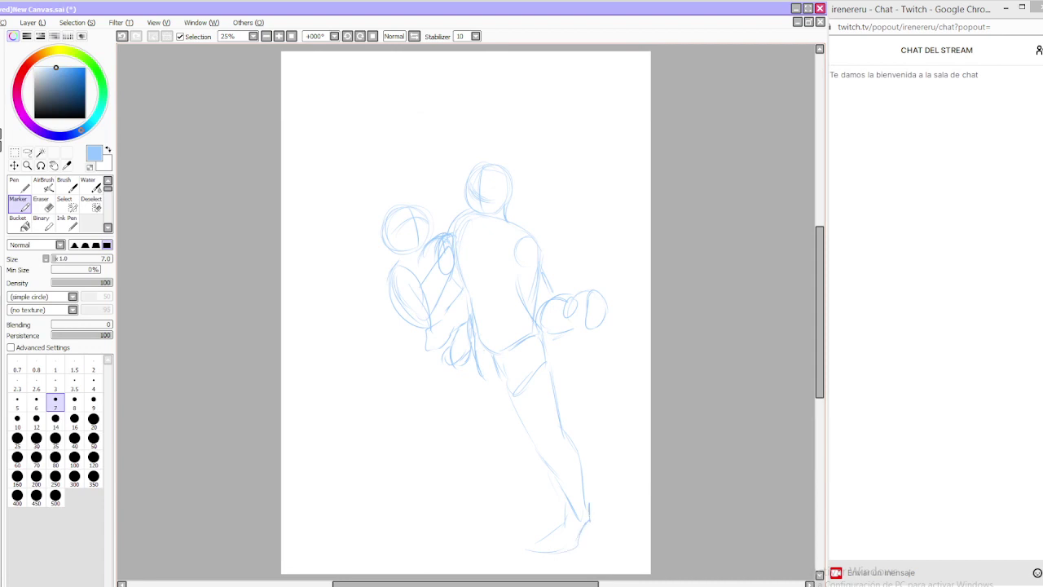
# Try to sketch the right figure's other leg running straight down from the left side of the pelvis
pyautogui.moveTo(476, 373); pyautogui.dragTo(471, 423)
pyautogui.hotkey('ctrl', 'z')
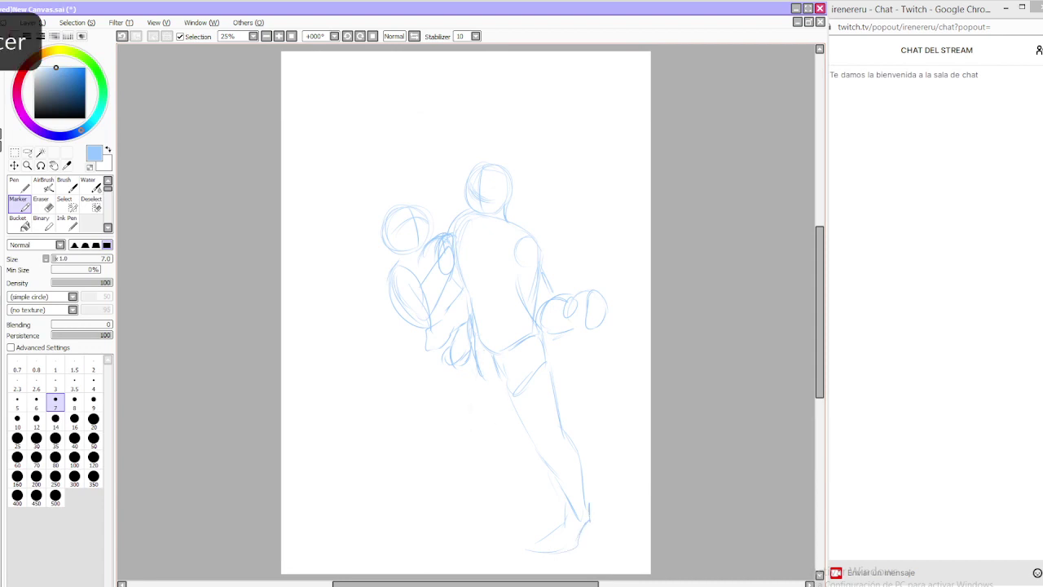
pyautogui.moveTo(475, 360); pyautogui.dragTo(467, 442)
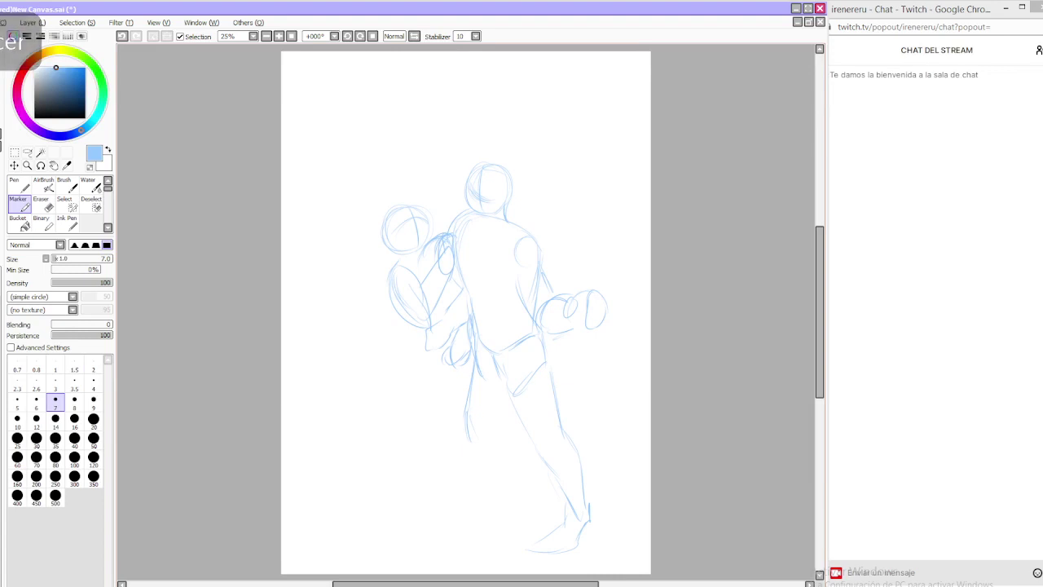
pyautogui.moveTo(469, 402); pyautogui.dragTo(467, 451)
pyautogui.moveTo(509, 422)
pyautogui.mouseDown()
pyautogui.moveTo(467, 447)
pyautogui.moveTo(515, 482)
pyautogui.mouseUp()
# Undo the most recent leg strokes
pyautogui.hotkey('ctrl', 'z')
pyautogui.hotkey('ctrl', 'z')
pyautogui.hotkey('ctrl', 'z')
pyautogui.hotkey('ctrl', 'z')
pyautogui.hotkey('ctrl', 'z')
pyautogui.hotkey('ctrl', 'z')
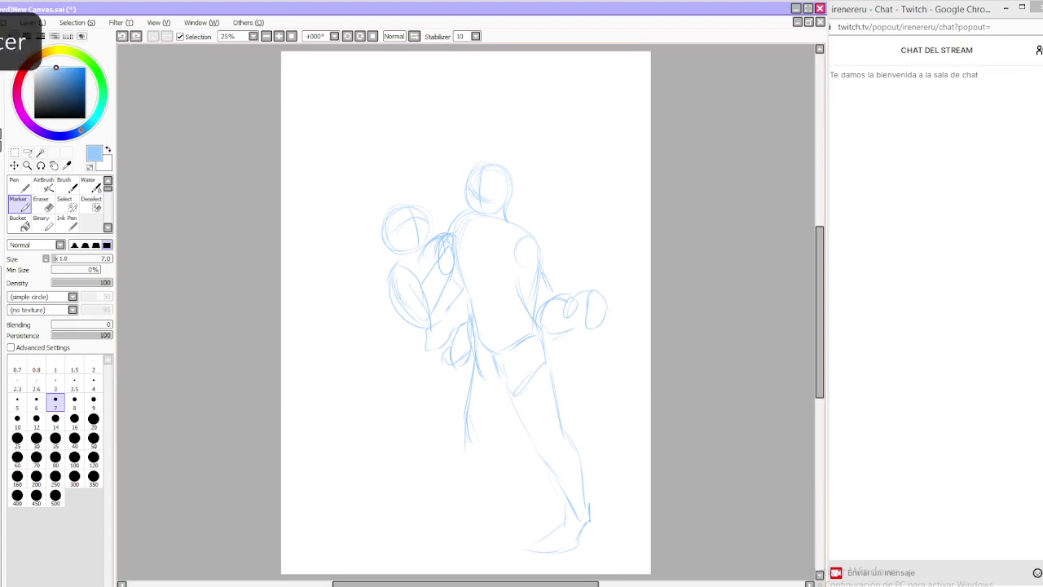
pyautogui.hotkey('ctrl', 'z')
pyautogui.hotkey('ctrl', 'z')
pyautogui.hotkey('ctrl', 'z')
# Erase the slanting leg from the thigh down to the foot, enlarging the Eraser to size 200
pyautogui.press('e')
pyautogui.moveTo(539, 367); pyautogui.dragTo(512, 393)
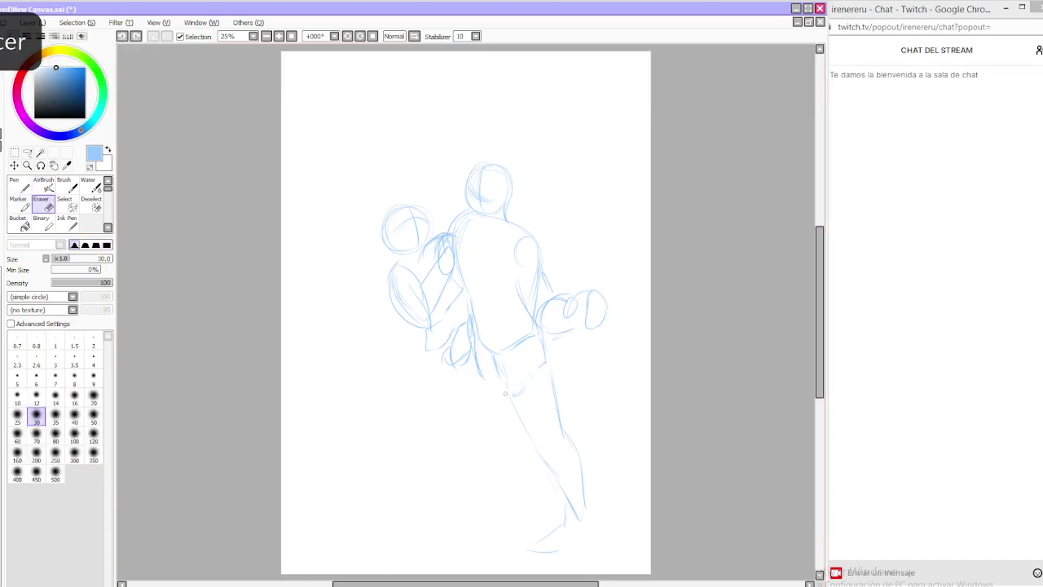
pyautogui.click(36, 454)
pyautogui.moveTo(584, 410)
pyautogui.mouseDown()
pyautogui.moveTo(510, 377)
pyautogui.moveTo(533, 442)
pyautogui.moveTo(567, 418)
pyautogui.moveTo(578, 454)
pyautogui.moveTo(548, 568)
pyautogui.mouseUp()
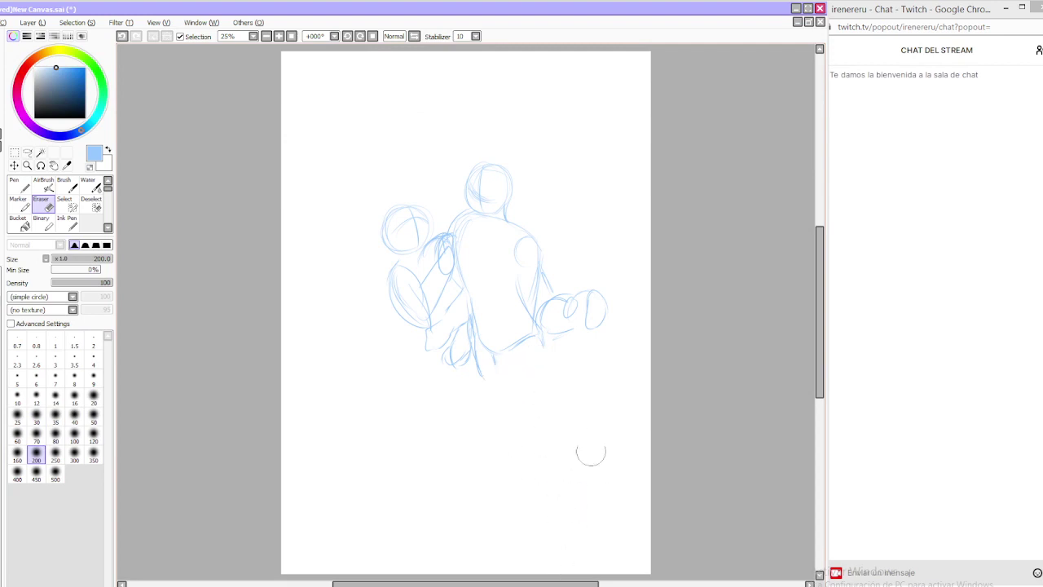
# Sketch a new thigh with the Marker, running from the right figure's pelvis down to a rounded knee
pyautogui.click(18, 202)
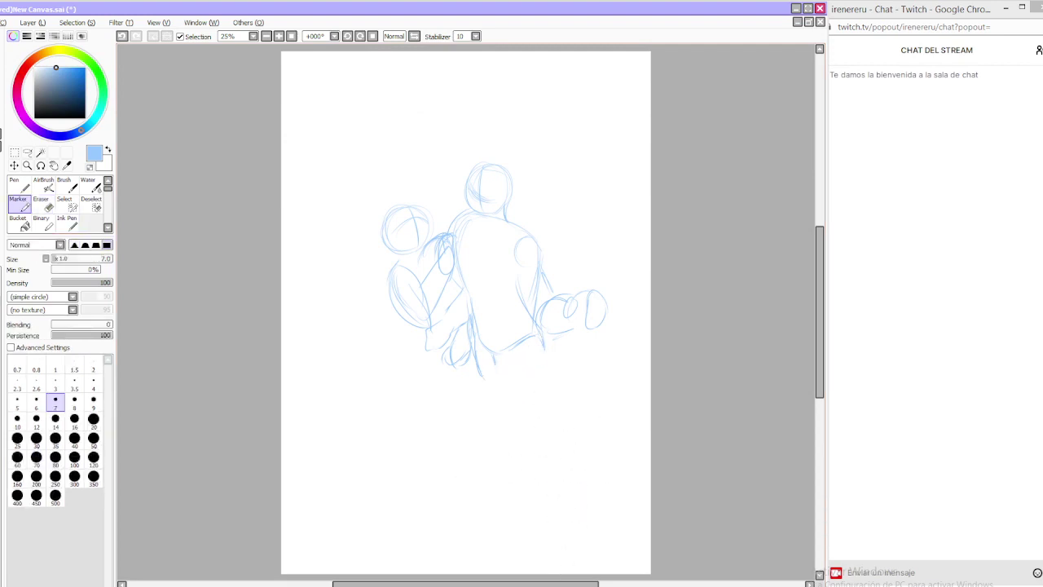
pyautogui.moveTo(493, 357); pyautogui.dragTo(514, 436)
pyautogui.moveTo(490, 385)
pyautogui.mouseDown()
pyautogui.moveTo(477, 446)
pyautogui.moveTo(514, 439)
pyautogui.mouseUp()
# Sketch the shin and calf below the new knee, finishing with an ankle and a foot pointing left
pyautogui.moveTo(483, 398)
pyautogui.mouseDown()
pyautogui.moveTo(481, 427)
pyautogui.moveTo(507, 443)
pyautogui.moveTo(469, 488)
pyautogui.mouseUp()
pyautogui.moveTo(475, 437); pyautogui.dragTo(471, 488)
pyautogui.moveTo(513, 447); pyautogui.dragTo(499, 484)
pyautogui.moveTo(511, 449); pyautogui.dragTo(492, 491)
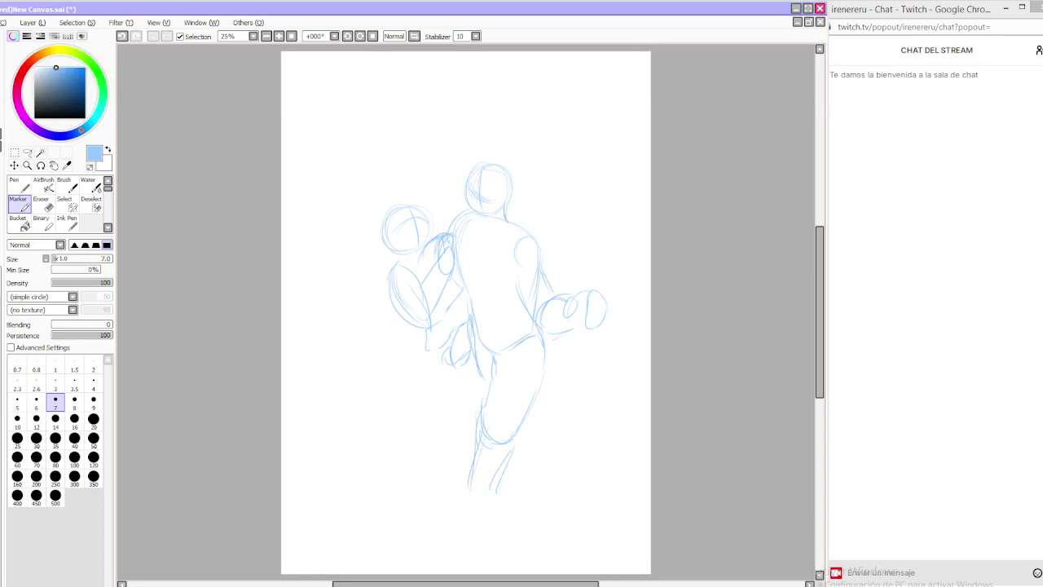
pyautogui.moveTo(515, 446); pyautogui.dragTo(501, 482)
pyautogui.moveTo(507, 465)
pyautogui.mouseDown()
pyautogui.moveTo(489, 496)
pyautogui.moveTo(412, 503)
pyautogui.moveTo(486, 528)
pyautogui.mouseUp()
pyautogui.moveTo(485, 510)
pyautogui.mouseDown()
pyautogui.moveTo(486, 528)
pyautogui.moveTo(465, 521)
pyautogui.mouseUp()
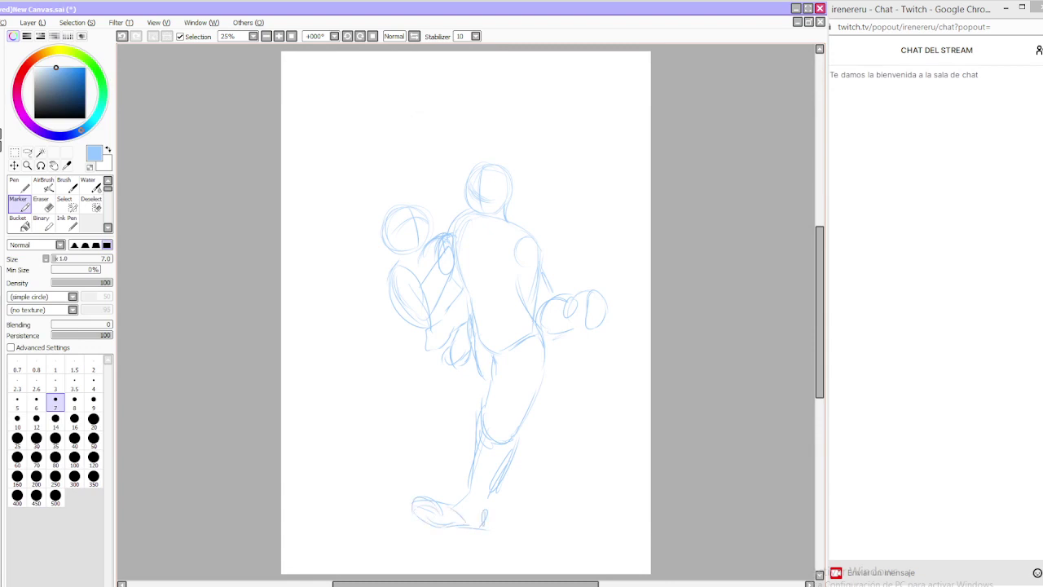
# Sketch the right figure's rear leg behind the front knee, running down through the calf to a small foot
pyautogui.moveTo(475, 350); pyautogui.dragTo(488, 377)
pyautogui.moveTo(534, 415); pyautogui.dragTo(545, 455)
pyautogui.hotkey('ctrl', 'z')
pyautogui.hotkey('ctrl', 'z')
pyautogui.moveTo(544, 385)
pyautogui.mouseDown()
pyautogui.moveTo(568, 445)
pyautogui.moveTo(544, 466)
pyautogui.moveTo(539, 503)
pyautogui.mouseUp()
pyautogui.moveTo(538, 500)
pyautogui.mouseDown()
pyautogui.moveTo(543, 516)
pyautogui.moveTo(572, 506)
pyautogui.moveTo(541, 391)
pyautogui.moveTo(561, 432)
pyautogui.mouseUp()
pyautogui.hotkey('ctrl', 'z')
pyautogui.moveTo(537, 397); pyautogui.dragTo(559, 425)
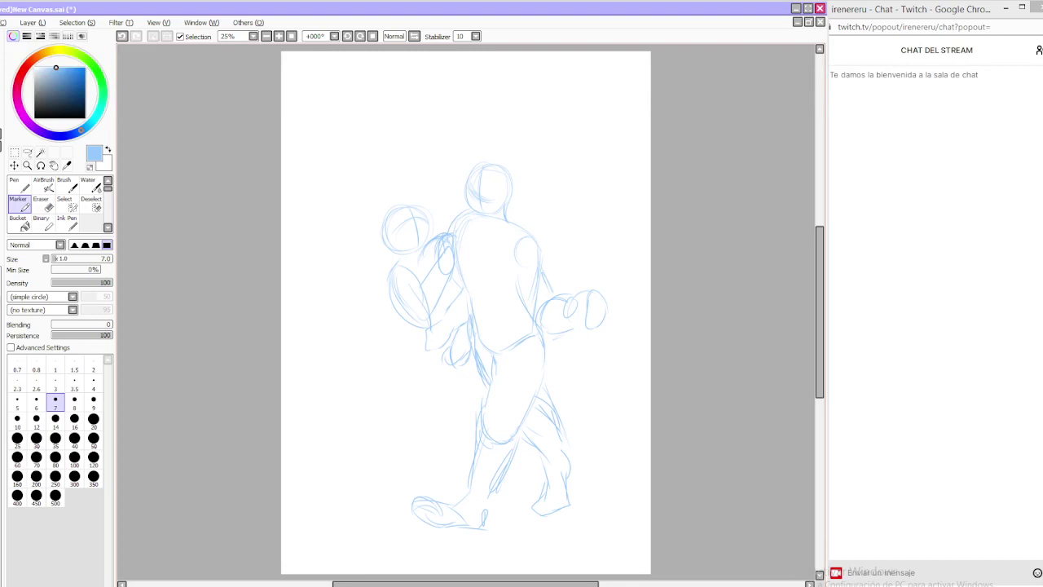
pyautogui.moveTo(556, 439); pyautogui.dragTo(541, 414)
pyautogui.moveTo(562, 450); pyautogui.dragTo(551, 427)
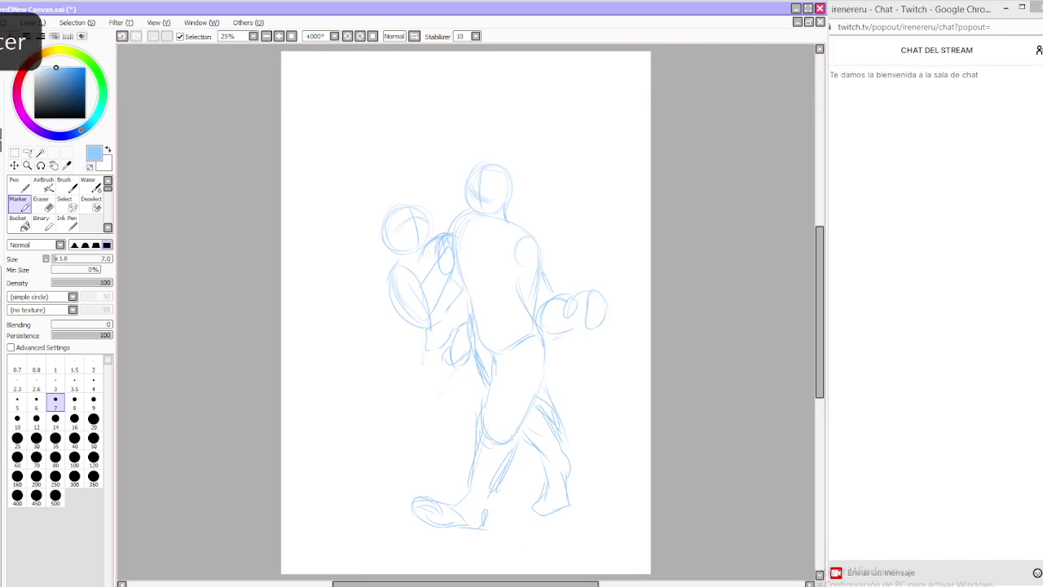
# Sketch the left figure's lower back and a long leg slanting down and left to a foot
pyautogui.hotkey('ctrl', 'z')
pyautogui.hotkey('ctrl', 'z')
pyautogui.hotkey('ctrl', 'z')
pyautogui.moveTo(413, 336)
pyautogui.mouseDown()
pyautogui.moveTo(418, 359)
pyautogui.moveTo(443, 376)
pyautogui.moveTo(440, 404)
pyautogui.mouseUp()
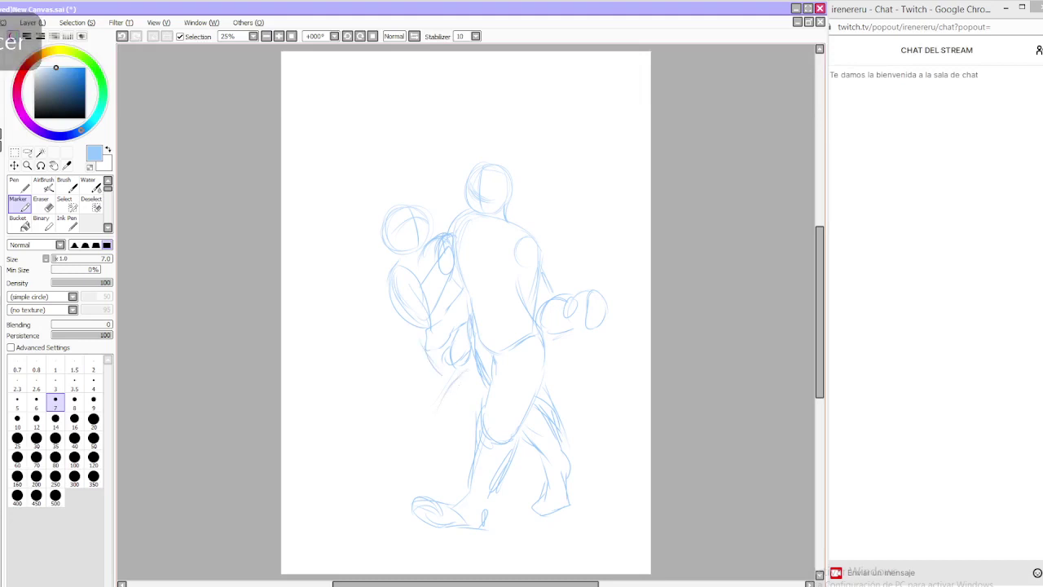
pyautogui.hotkey('ctrl', 'z')
pyautogui.moveTo(474, 361)
pyautogui.mouseDown()
pyautogui.moveTo(423, 452)
pyautogui.moveTo(405, 465)
pyautogui.moveTo(369, 458)
pyautogui.moveTo(390, 488)
pyautogui.moveTo(445, 478)
pyautogui.moveTo(432, 471)
pyautogui.moveTo(430, 491)
pyautogui.mouseUp()
pyautogui.hotkey('ctrl', 'z')
pyautogui.hotkey('ctrl', 'z')
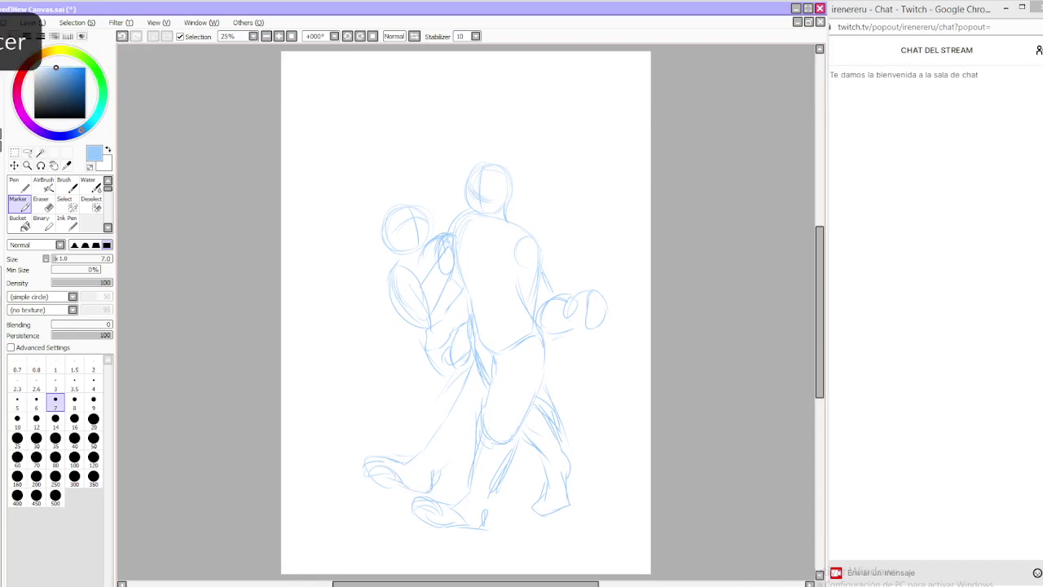
pyautogui.moveTo(469, 441); pyautogui.dragTo(442, 469)
# Reinforce the left figure's waist and hip contour with extra strokes down toward the thigh
pyautogui.moveTo(428, 351); pyautogui.dragTo(457, 394)
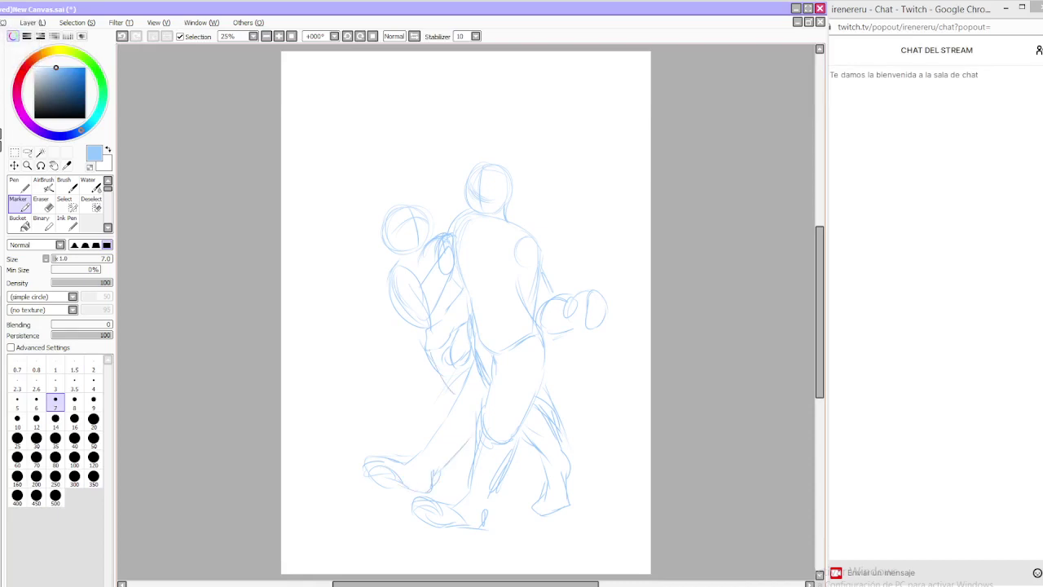
pyautogui.moveTo(434, 329); pyautogui.dragTo(427, 358)
pyautogui.moveTo(447, 372); pyautogui.dragTo(437, 387)
# Erase the left figure's slanting leg and foot, and redraw the leg nearly vertical with the Marker down to the right figure's front foot
pyautogui.click(43, 204)
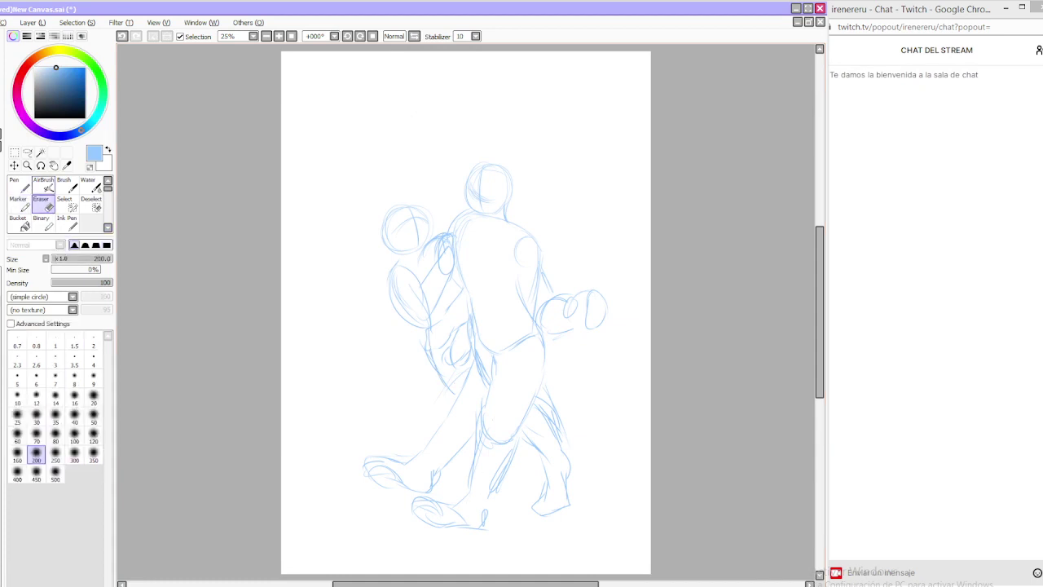
pyautogui.moveTo(440, 425)
pyautogui.mouseDown()
pyautogui.moveTo(368, 467)
pyautogui.moveTo(438, 480)
pyautogui.moveTo(446, 424)
pyautogui.moveTo(456, 432)
pyautogui.mouseUp()
pyautogui.click(19, 204)
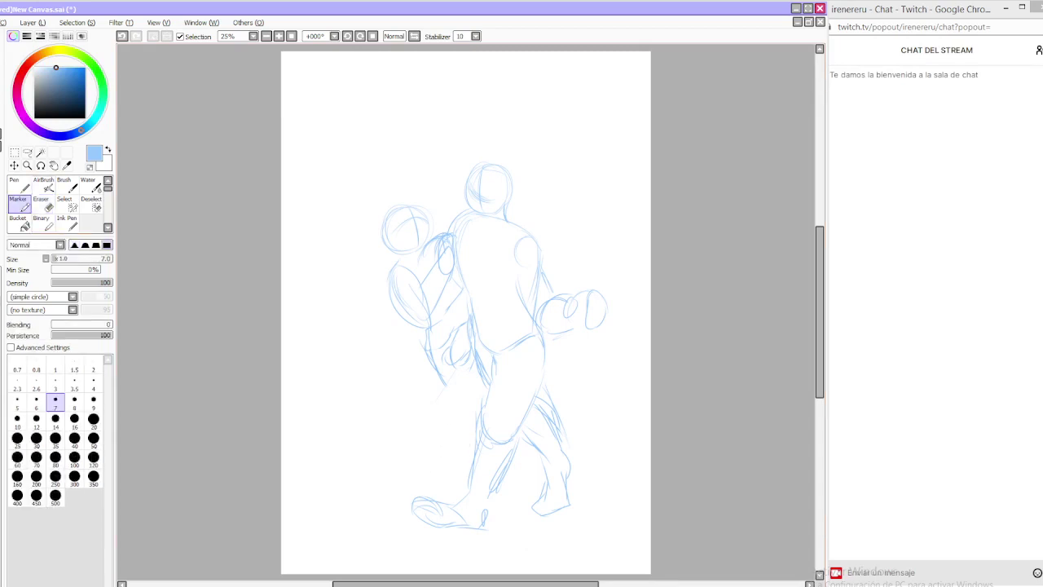
pyautogui.moveTo(462, 372); pyautogui.dragTo(460, 414)
pyautogui.moveTo(467, 354)
pyautogui.mouseDown()
pyautogui.moveTo(454, 463)
pyautogui.moveTo(437, 492)
pyautogui.mouseUp()
pyautogui.moveTo(453, 375); pyautogui.dragTo(446, 398)
# Move the whole sketch up and slightly left on the canvas
pyautogui.scroll(3, 466, 326)
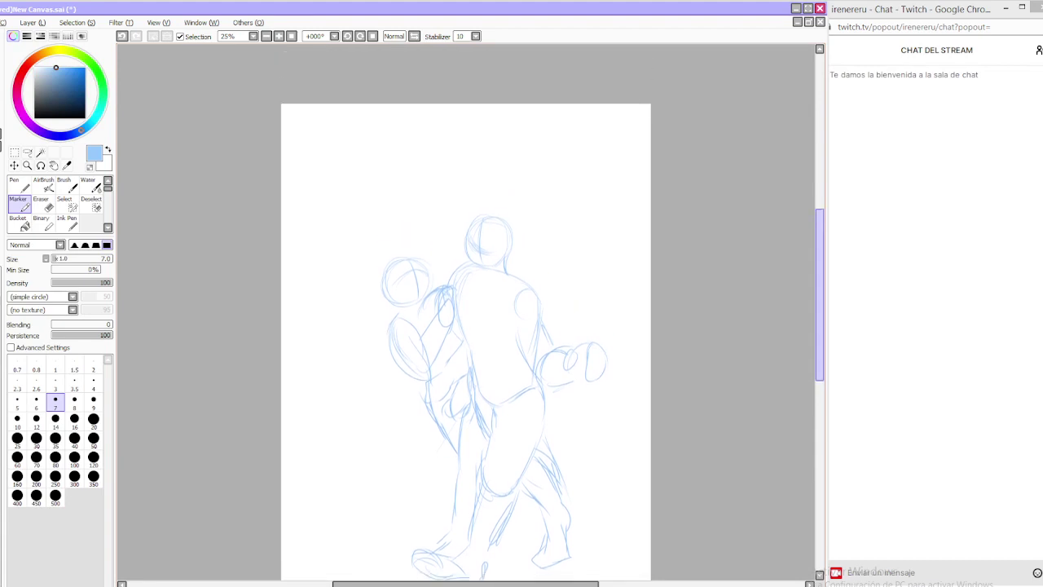
pyautogui.scroll(-2, 466, 326)
pyautogui.moveTo(820, 302); pyautogui.dragTo(820, 300)
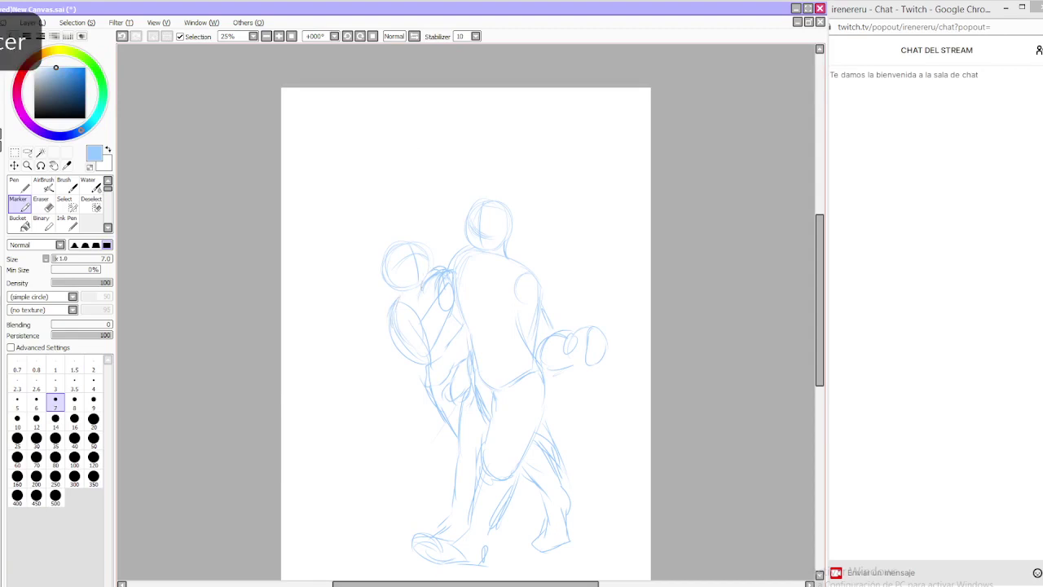
pyautogui.moveTo(489, 359); pyautogui.dragTo(469, 312)
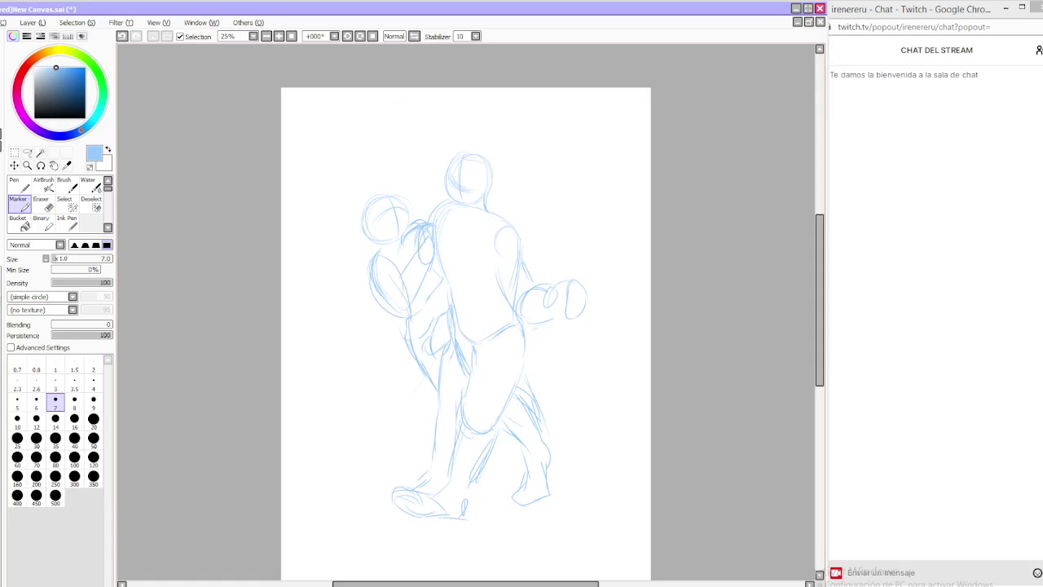
# Touch up the left figure's waist and sketch a cup with a straw in the right figure's outstretched hand
pyautogui.moveTo(416, 295); pyautogui.dragTo(405, 331)
pyautogui.moveTo(552, 305); pyautogui.dragTo(557, 326)
pyautogui.moveTo(584, 273)
pyautogui.mouseDown()
pyautogui.moveTo(582, 283)
pyautogui.moveTo(583, 250)
pyautogui.moveTo(573, 273)
pyautogui.mouseUp()
pyautogui.hotkey('ctrl', 'z')
# Lower the sketch on the page, then transform it to a larger size and reposition both figures near the page centre
pyautogui.scroll(-1, 467, 313)
pyautogui.moveTo(466, 326); pyautogui.dragTo(458, 348)
pyautogui.hotkey('ctrl', 't')
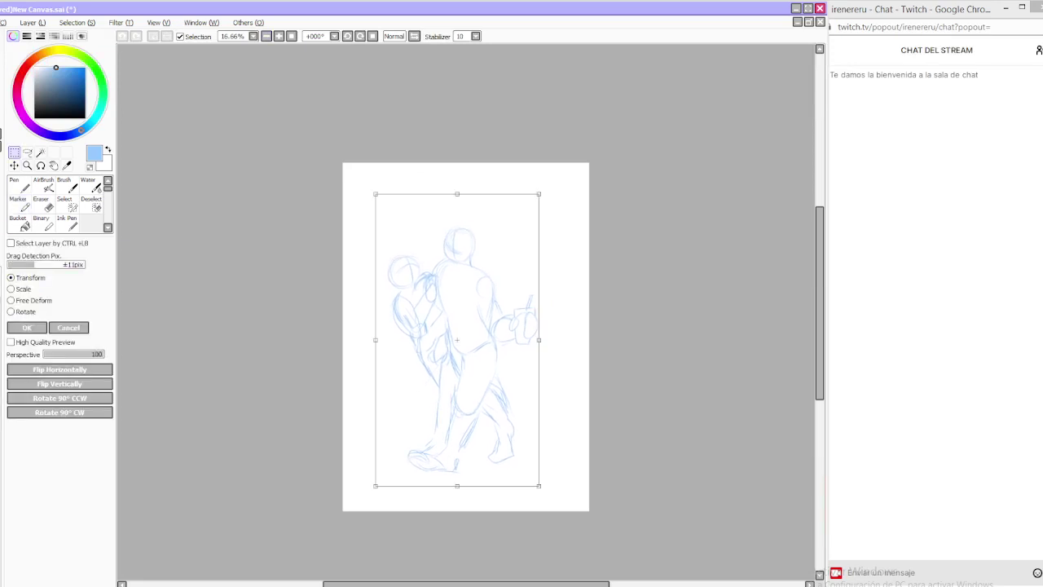
pyautogui.moveTo(539, 194); pyautogui.dragTo(569, 142)
pyautogui.moveTo(481, 309)
pyautogui.mouseDown()
pyautogui.moveTo(464, 330)
pyautogui.moveTo(487, 327)
pyautogui.moveTo(454, 339)
pyautogui.moveTo(466, 333)
pyautogui.mouseUp()
pyautogui.press('Return')
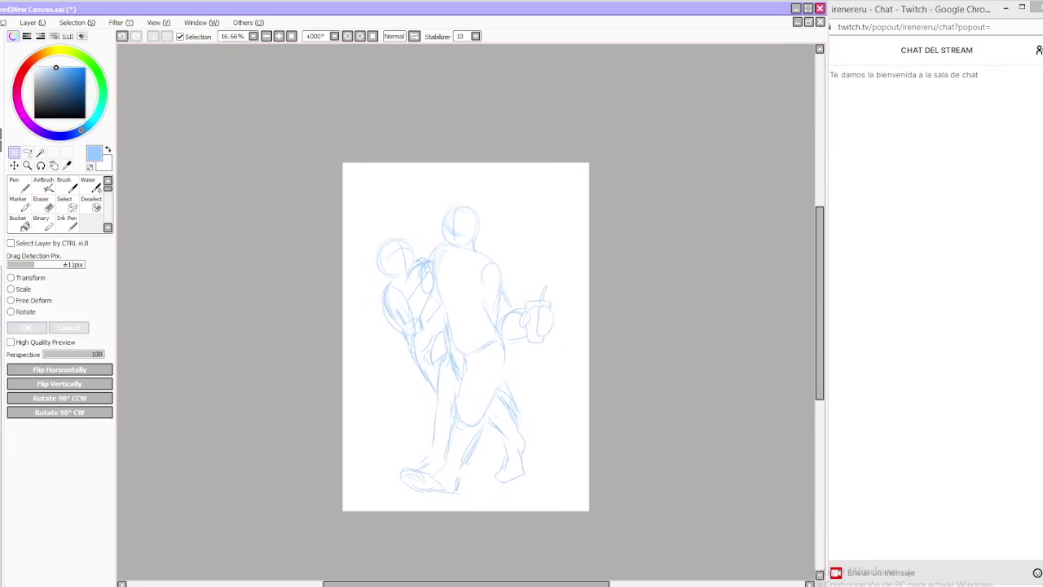
# Sketch loose background lines with the Marker on both sides of the figures and across the page's lower right corner
pyautogui.click(20, 204)
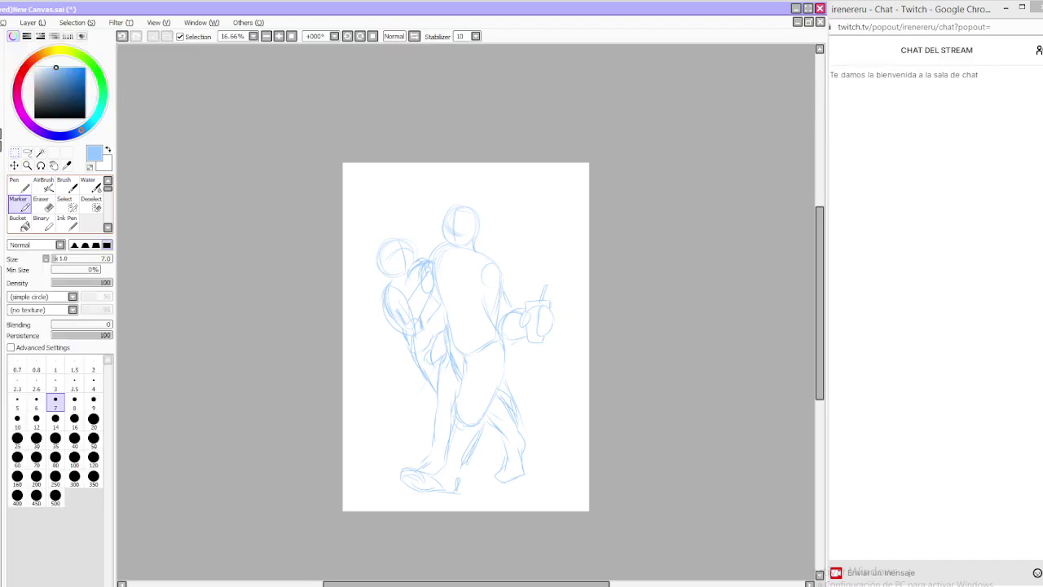
pyautogui.moveTo(370, 433); pyautogui.dragTo(404, 422)
pyautogui.moveTo(522, 353); pyautogui.dragTo(578, 351)
pyautogui.moveTo(506, 282); pyautogui.dragTo(560, 282)
pyautogui.moveTo(549, 507); pyautogui.dragTo(586, 469)
pyautogui.hotkey('ctrl', 'z')
pyautogui.moveTo(549, 506); pyautogui.dragTo(587, 478)
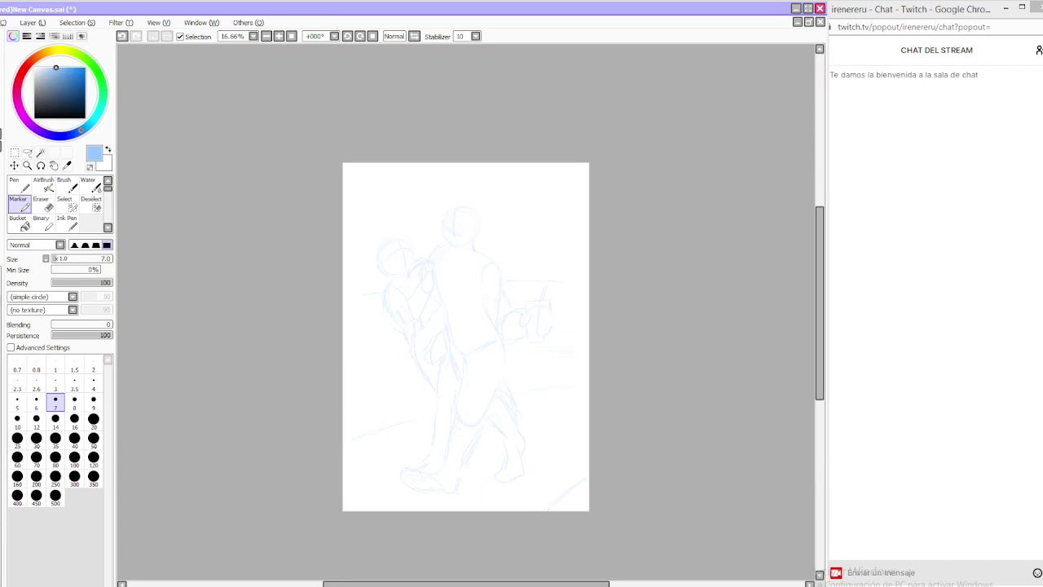
# Start the right figure's far eye over the faded rough with the Marker at size 3
pyautogui.click(279, 36)
pyautogui.click(278, 36)
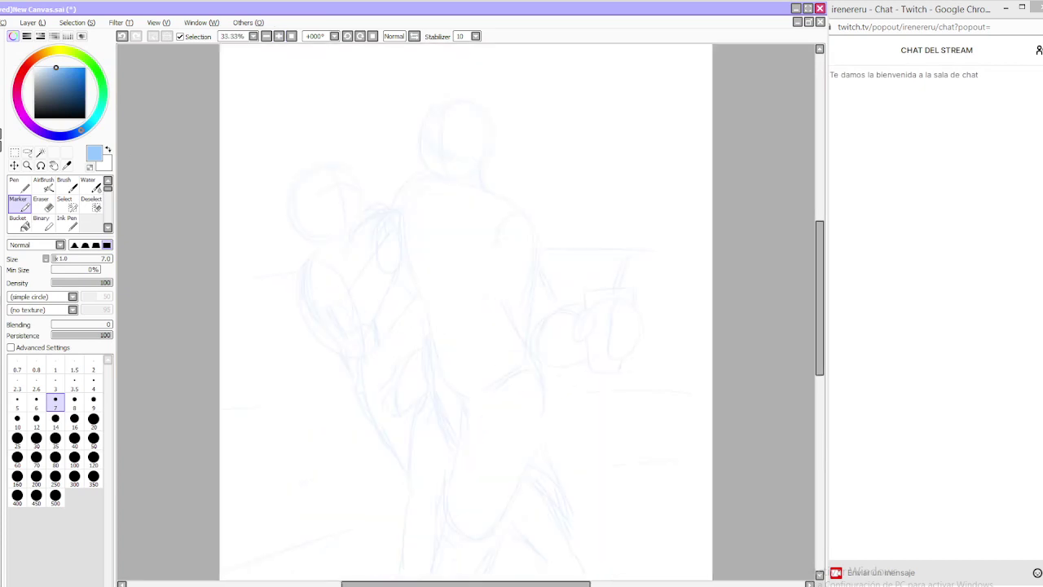
pyautogui.moveTo(820, 287); pyautogui.dragTo(817, 247)
pyautogui.scroll(2, 466, 312)
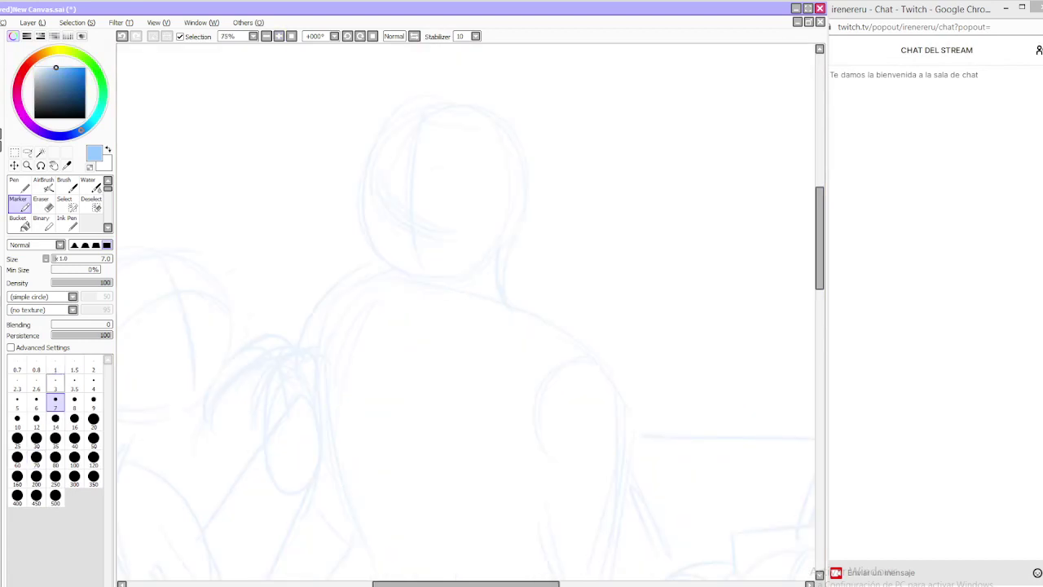
pyautogui.click(56, 381)
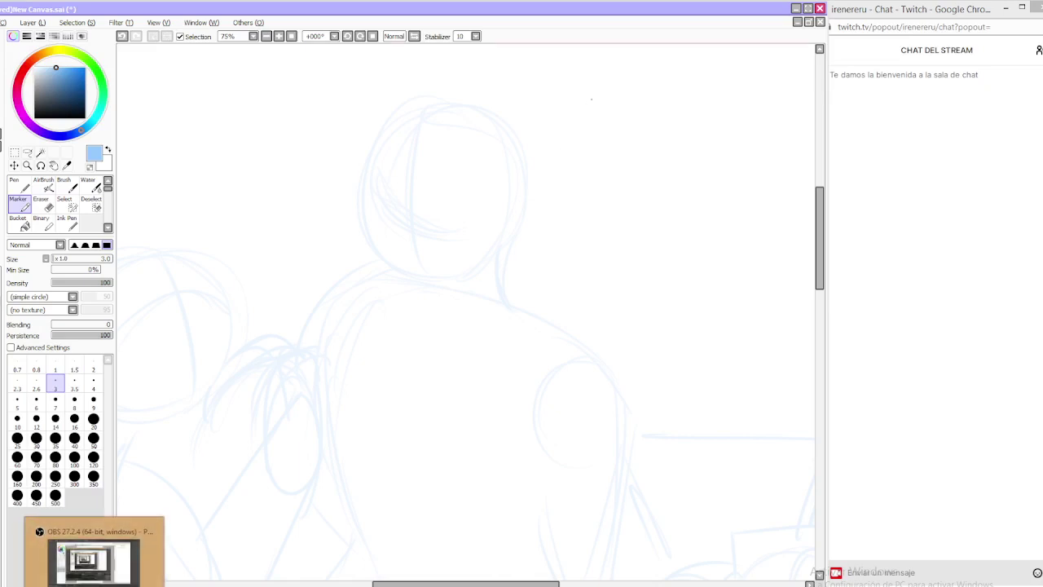
pyautogui.moveTo(507, 583)
pyautogui.mouseDown()
pyautogui.moveTo(467, 584)
pyautogui.moveTo(503, 584)
pyautogui.mouseUp()
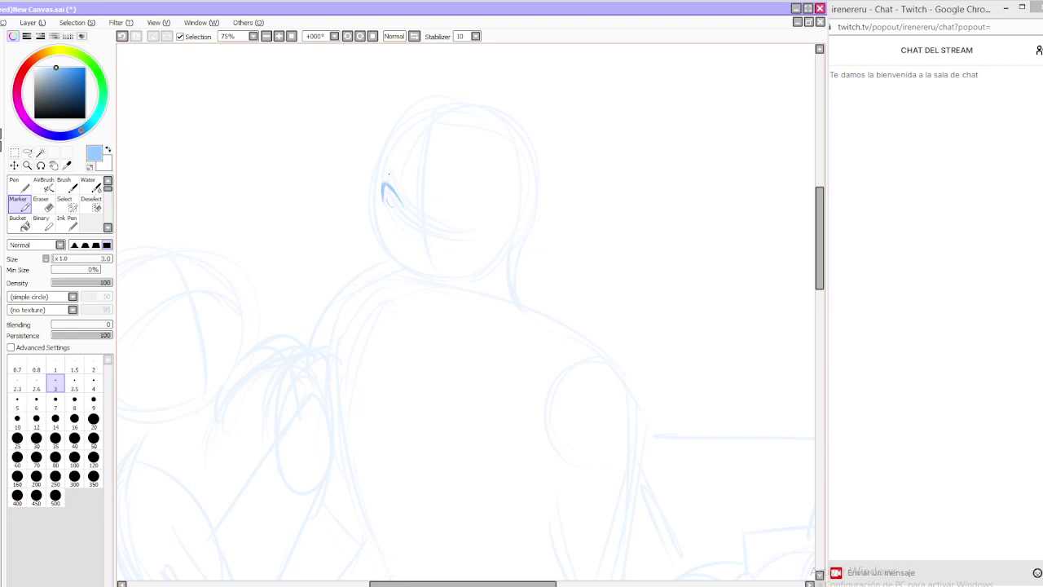
# Switch to OBS, mute and unmute the Mic/Aux channel, and return to the drawing in PaintTool SAI
pyautogui.click(147, 585)
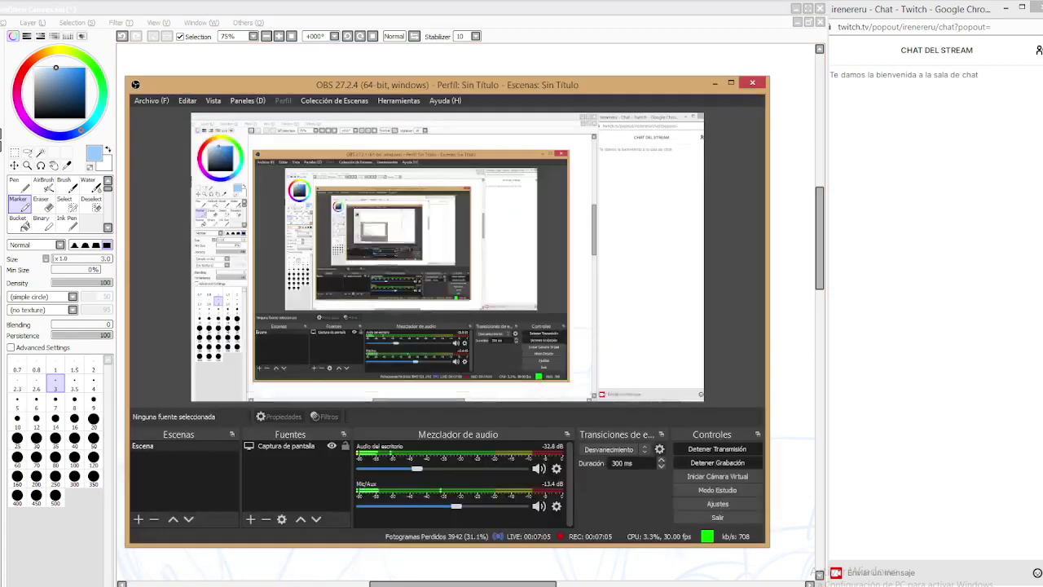
pyautogui.click(540, 506)
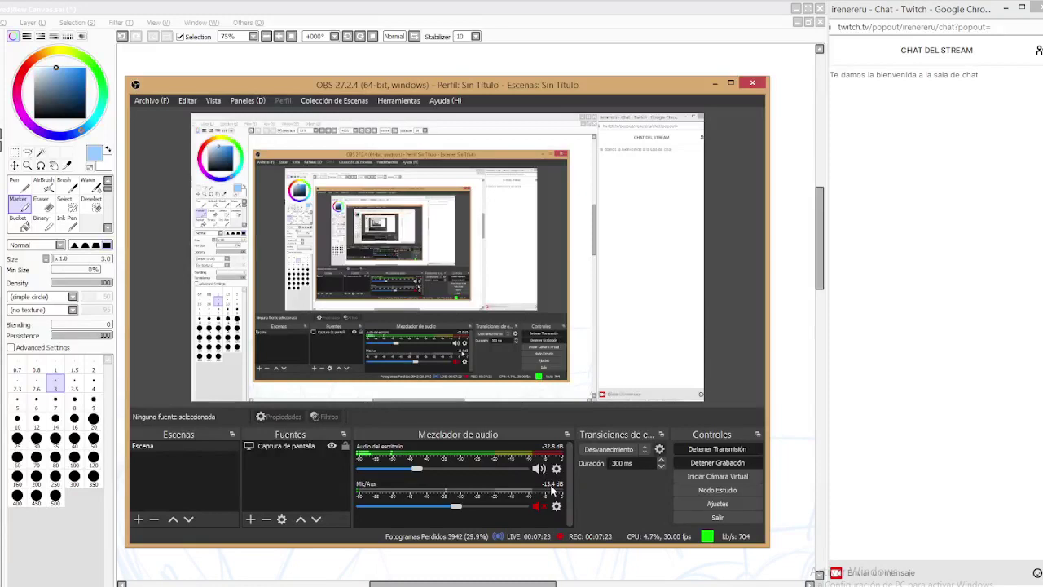
pyautogui.click(539, 507)
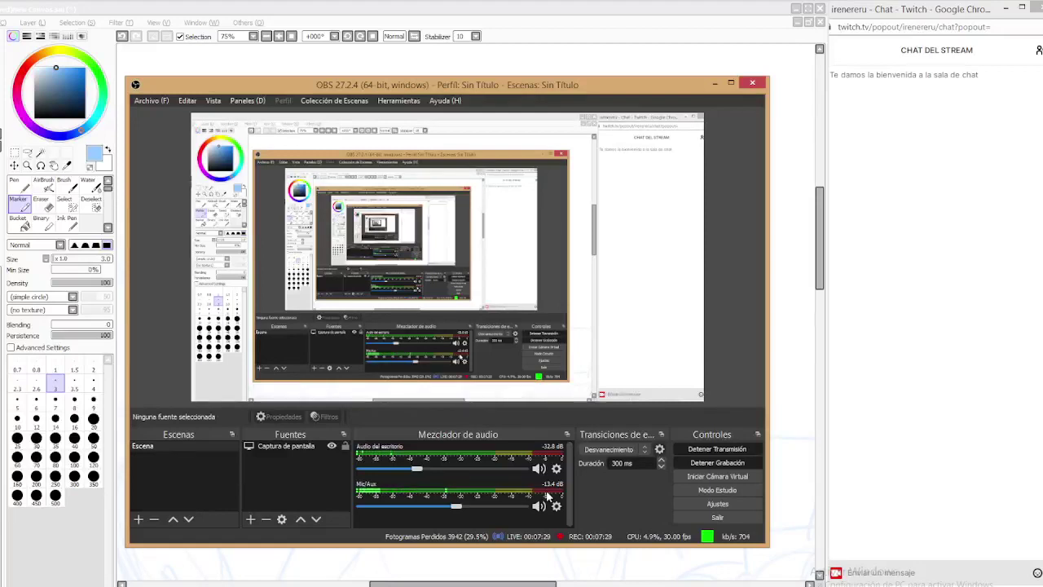
pyautogui.click(776, 70)
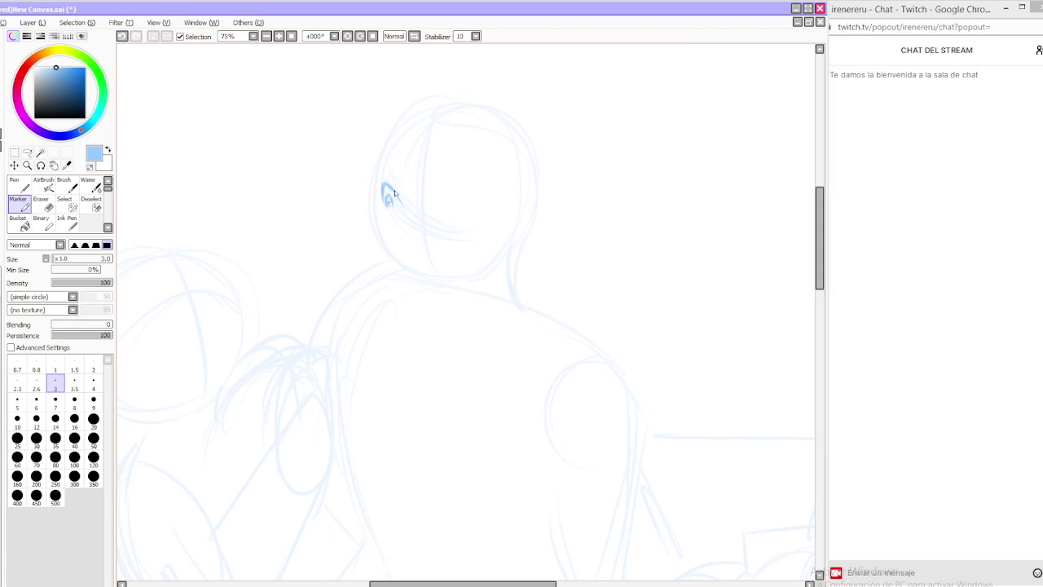
# Sketch the right figure's eyebrows and near eye, adding short lines beneath both eyes
pyautogui.moveTo(387, 185)
pyautogui.mouseDown()
pyautogui.moveTo(405, 207)
pyautogui.moveTo(390, 187)
pyautogui.moveTo(405, 201)
pyautogui.moveTo(400, 170)
pyautogui.mouseUp()
pyautogui.moveTo(445, 212)
pyautogui.mouseDown()
pyautogui.moveTo(443, 215)
pyautogui.moveTo(481, 215)
pyautogui.moveTo(454, 225)
pyautogui.mouseUp()
pyautogui.moveTo(447, 211)
pyautogui.mouseDown()
pyautogui.moveTo(461, 209)
pyautogui.moveTo(468, 184)
pyautogui.moveTo(481, 192)
pyautogui.mouseUp()
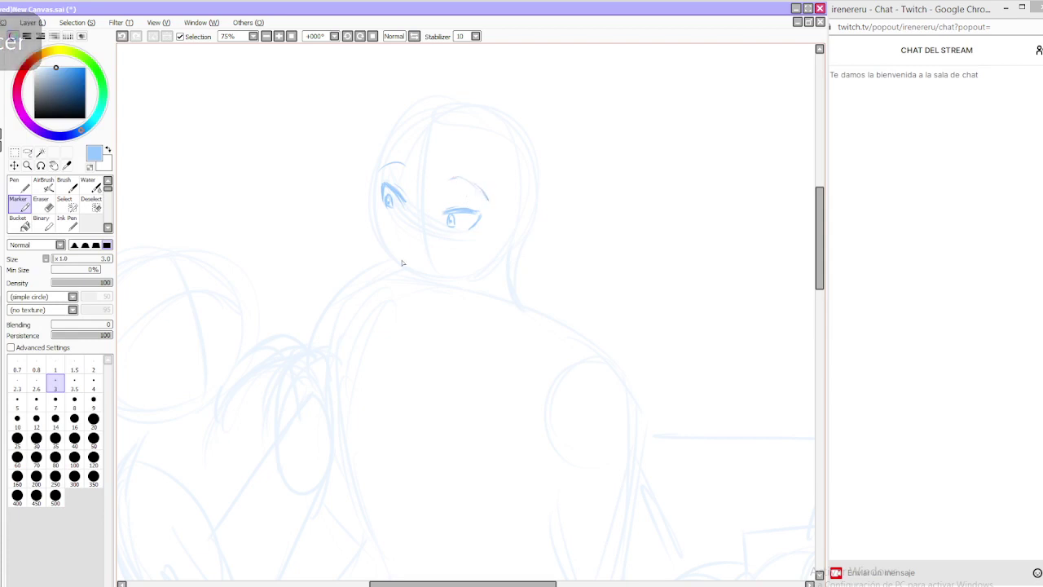
pyautogui.moveTo(486, 233); pyautogui.dragTo(475, 236)
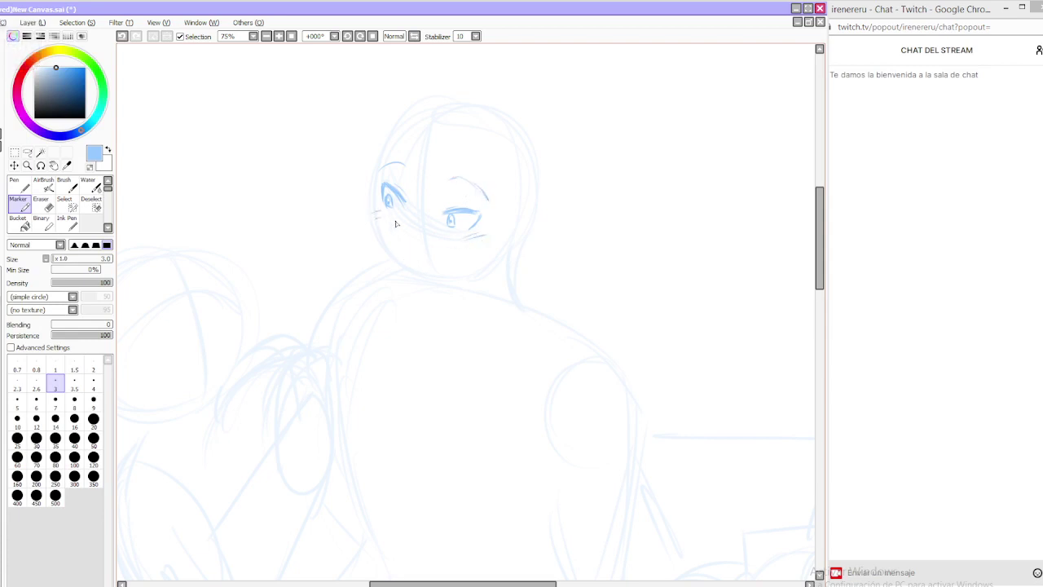
# Sketch the right figure's nose between the eyes with the Marker
pyautogui.click(16, 153)
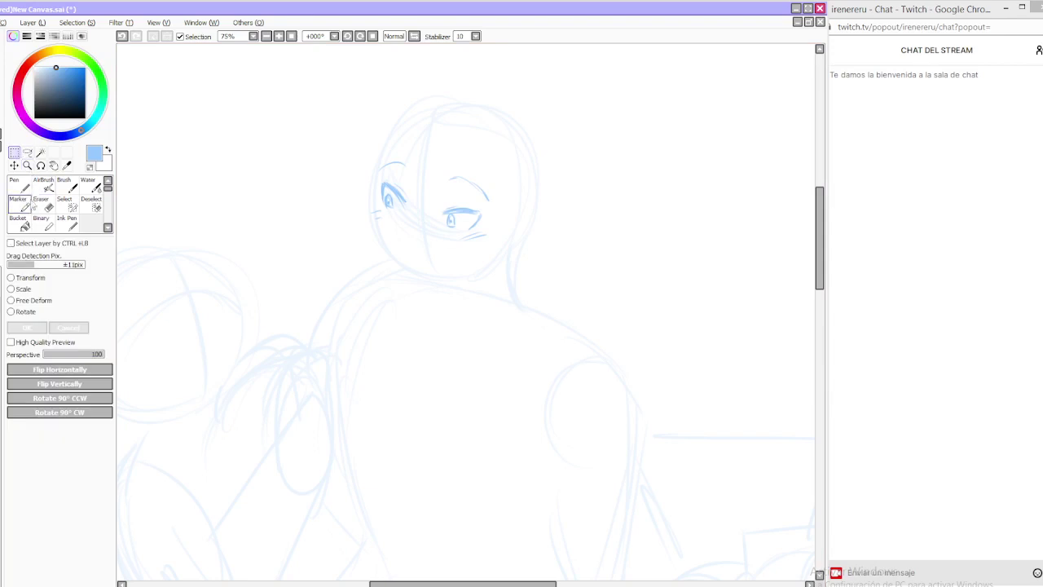
pyautogui.click(22, 202)
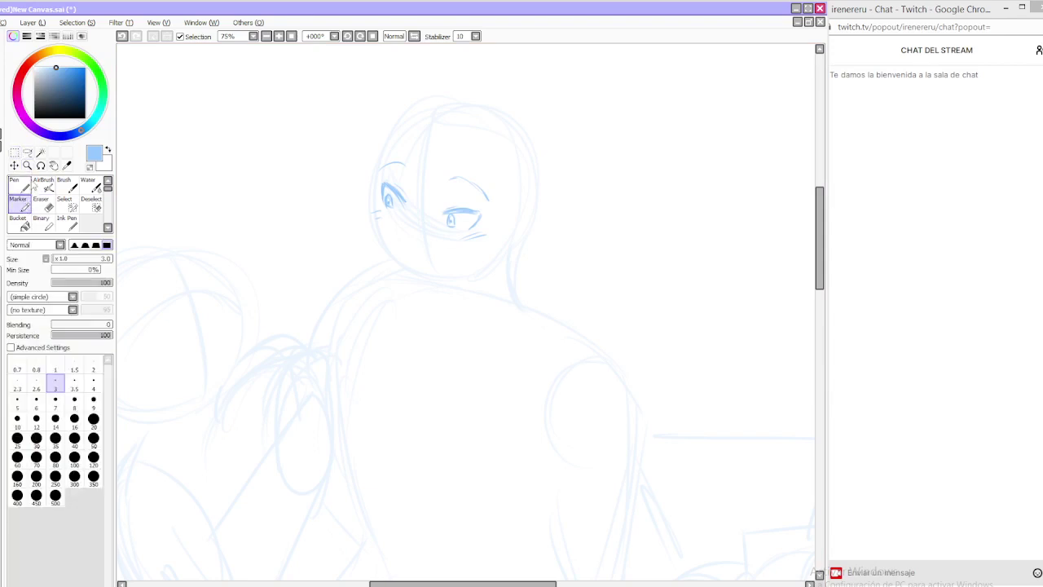
pyautogui.moveTo(413, 192)
pyautogui.mouseDown()
pyautogui.moveTo(401, 245)
pyautogui.moveTo(413, 258)
pyautogui.mouseUp()
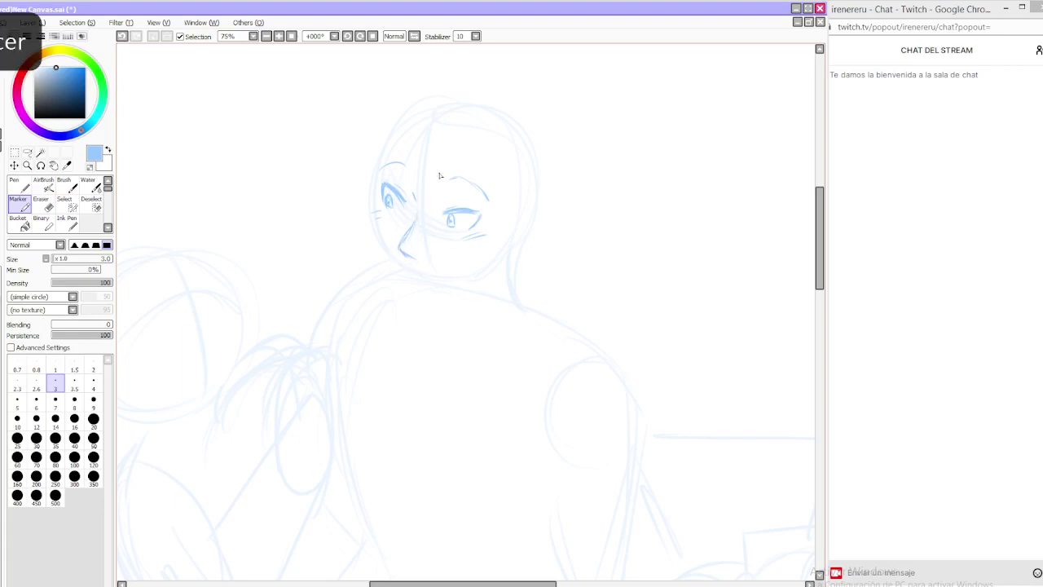
# Lasso the far eye with its eyebrow and under-eye lines, nudge it right toward the nose, and deselect
pyautogui.press('a')
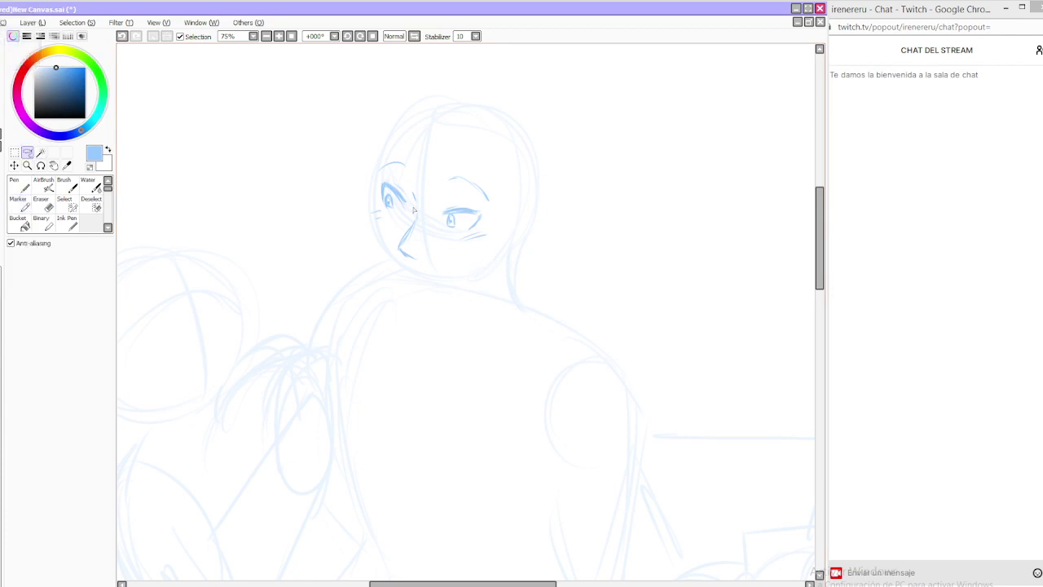
pyautogui.moveTo(400, 232)
pyautogui.mouseDown()
pyautogui.moveTo(411, 173)
pyautogui.moveTo(379, 232)
pyautogui.mouseUp()
pyautogui.hotkey('ctrl', 'Right')
pyautogui.hotkey('ctrl', 'Right')
pyautogui.hotkey('ctrl', 'Right')
pyautogui.hotkey('ctrl', 'Right')
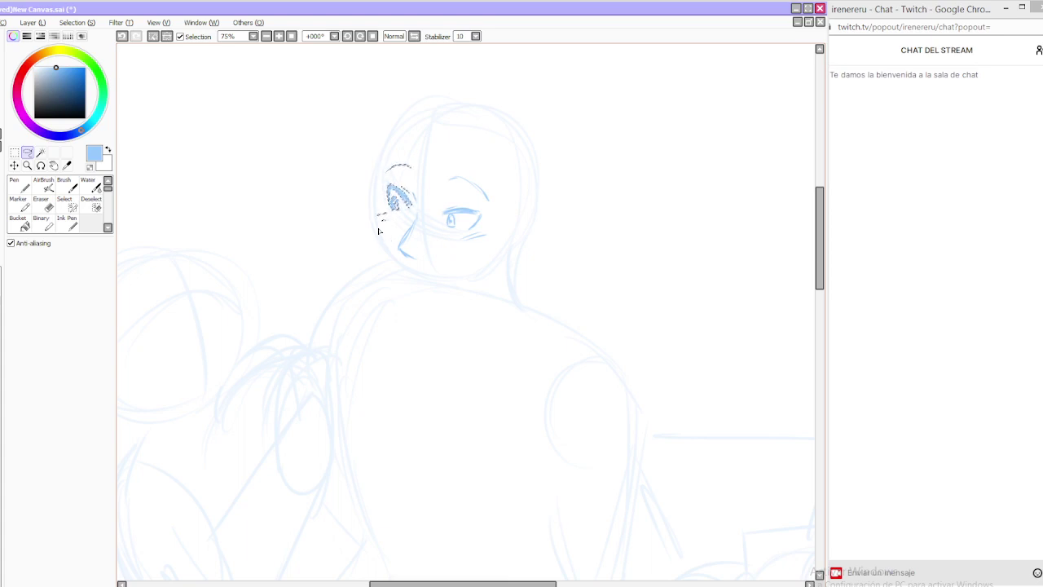
pyautogui.click(153, 37)
# Draw the right figure's smiling mouth, the cheek and jaw contour, and the ear with the Marker
pyautogui.click(18, 202)
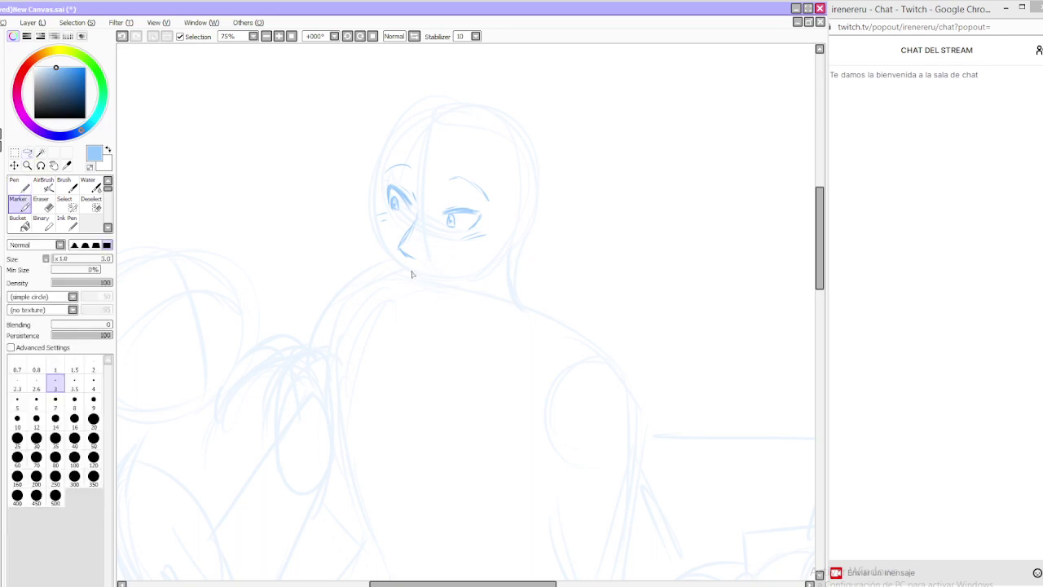
pyautogui.moveTo(411, 273); pyautogui.dragTo(456, 264)
pyautogui.moveTo(377, 216); pyautogui.dragTo(404, 281)
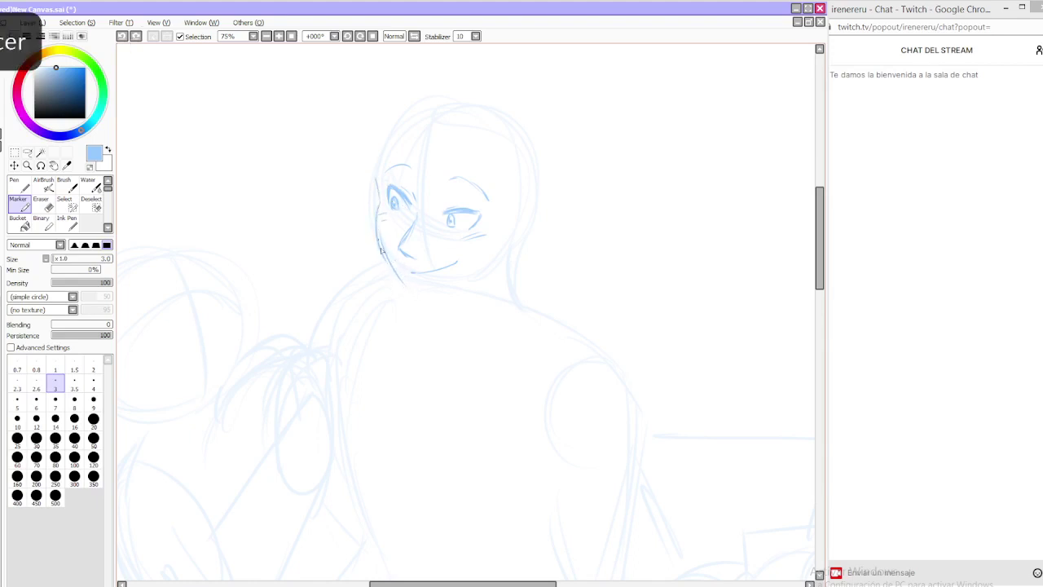
pyautogui.moveTo(380, 241)
pyautogui.mouseDown()
pyautogui.moveTo(415, 295)
pyautogui.moveTo(389, 266)
pyautogui.moveTo(412, 286)
pyautogui.moveTo(469, 277)
pyautogui.moveTo(490, 265)
pyautogui.moveTo(516, 219)
pyautogui.moveTo(498, 261)
pyautogui.mouseUp()
pyautogui.click(511, 199)
pyautogui.moveTo(521, 220); pyautogui.dragTo(523, 231)
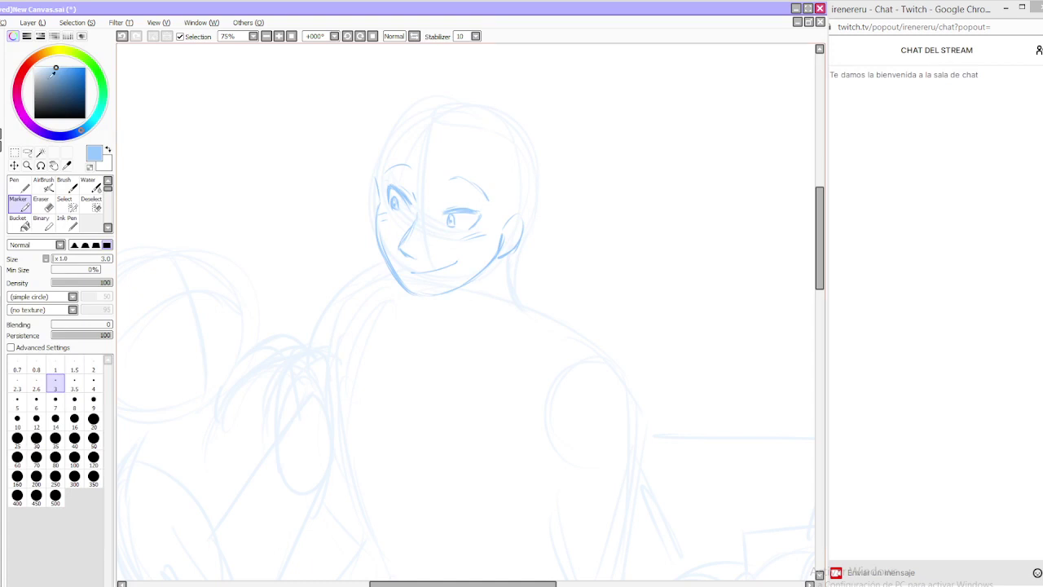
# Lasso the near eye with its eyebrow and under-eye lines, shift it slightly up, and deselect
pyautogui.click(27, 152)
pyautogui.moveTo(485, 250)
pyautogui.mouseDown()
pyautogui.moveTo(502, 180)
pyautogui.moveTo(438, 190)
pyautogui.moveTo(469, 261)
pyautogui.mouseUp()
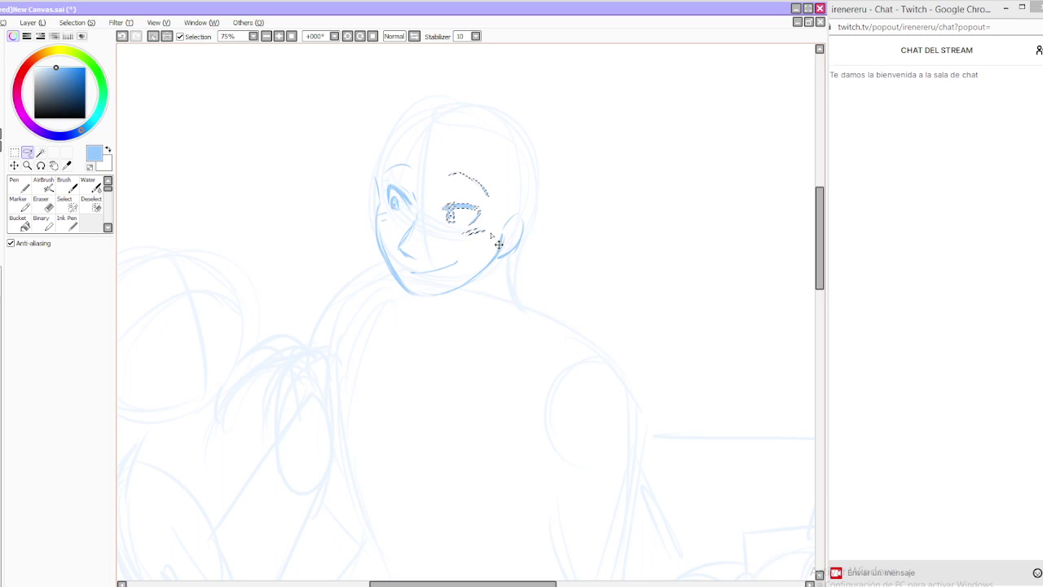
pyautogui.hotkey('ctrl', 'd')
# Erase the far eye's iris with the Eraser at size 12
pyautogui.click(21, 201)
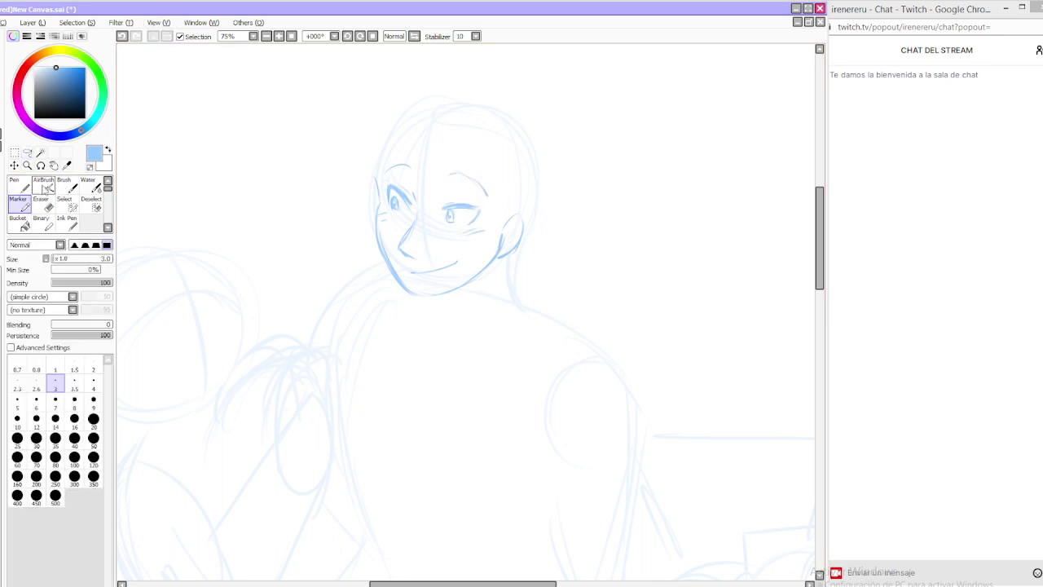
pyautogui.click(43, 203)
pyautogui.click(36, 397)
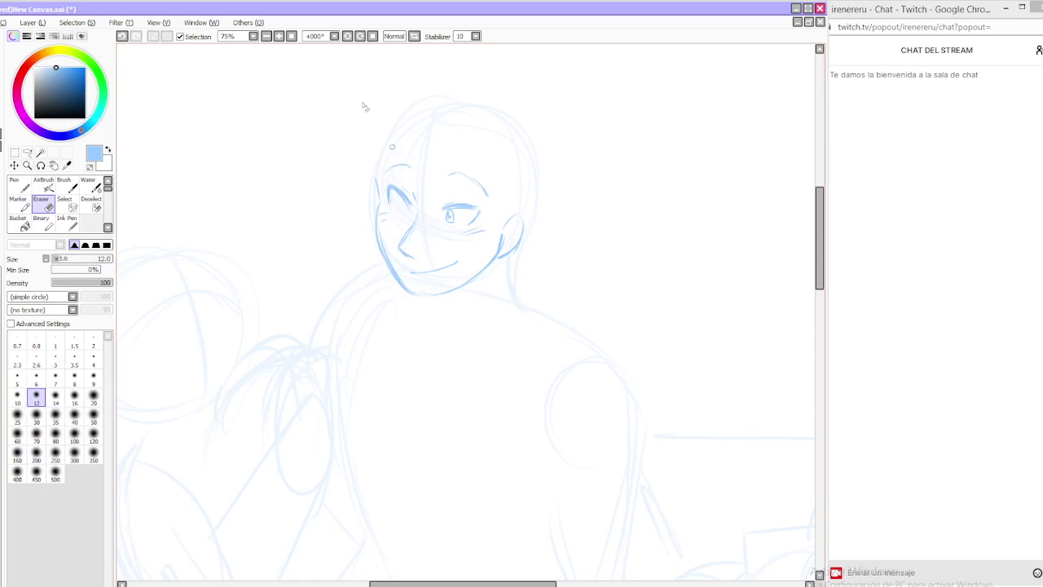
# Redraw the far eye's iris with the Marker at size 3, undoing and retrying strokes until it fits inside the eye
pyautogui.click(19, 202)
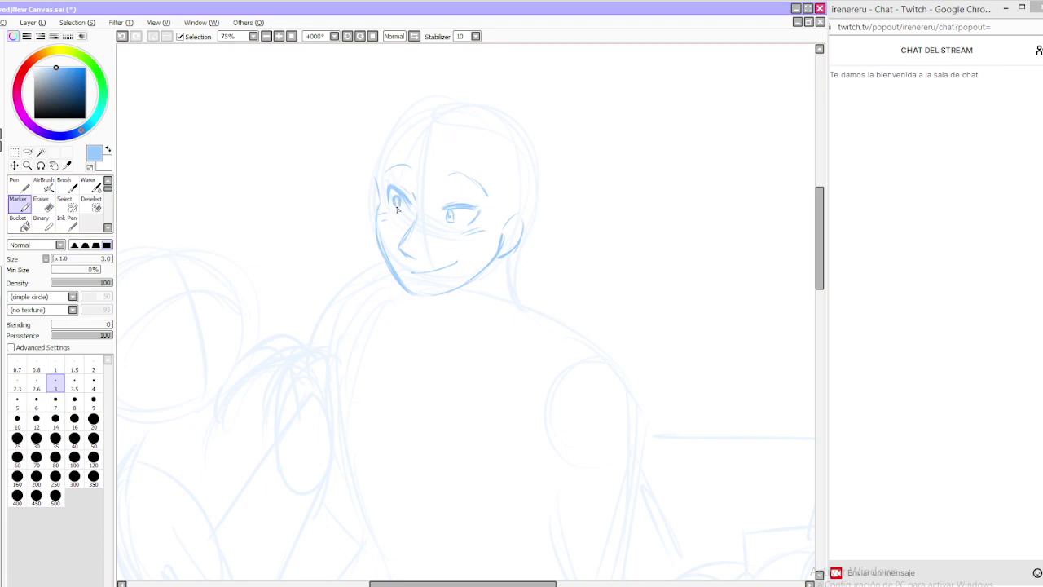
pyautogui.hotkey('ctrl', 'z')
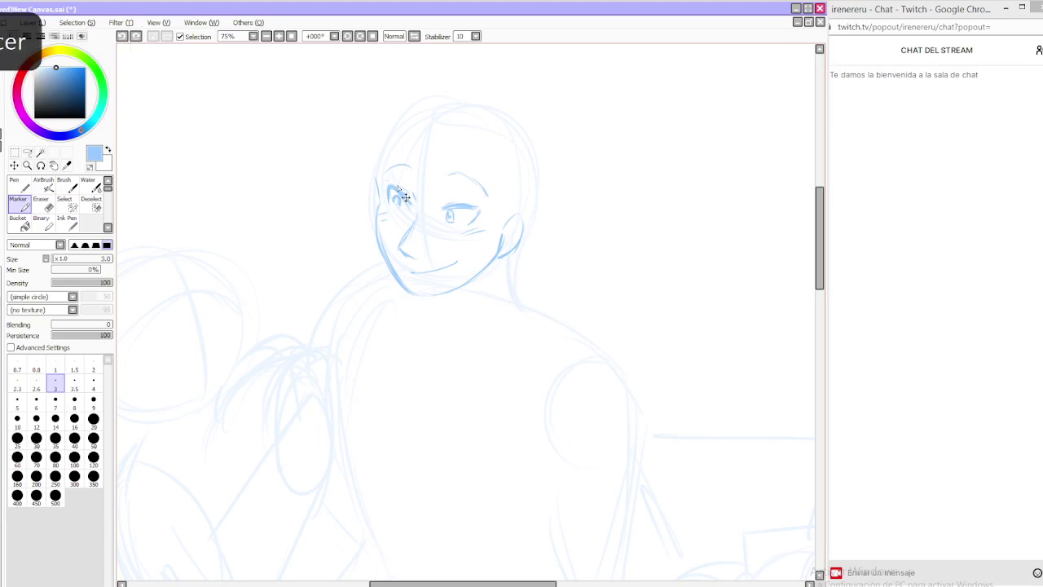
pyautogui.hotkey('ctrl', 'z')
pyautogui.hotkey('ctrl', 'z')
pyautogui.moveTo(392, 201); pyautogui.dragTo(398, 204)
pyautogui.hotkey('ctrl', 'z')
pyautogui.click(414, 223)
pyautogui.click(421, 180)
pyautogui.hotkey('ctrl', 'z')
pyautogui.hotkey('ctrl', 'z')
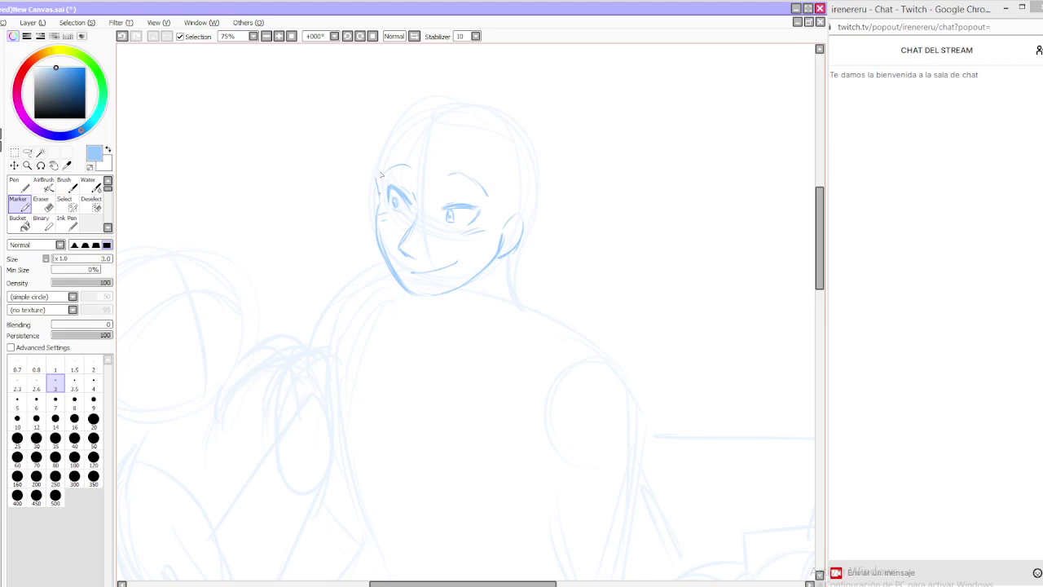
# Outline the right figure's skull from the forehead to the ear and add short neck lines under the jaw
pyautogui.moveTo(381, 176)
pyautogui.mouseDown()
pyautogui.moveTo(405, 131)
pyautogui.moveTo(482, 123)
pyautogui.moveTo(536, 198)
pyautogui.moveTo(542, 189)
pyautogui.moveTo(527, 220)
pyautogui.mouseUp()
pyautogui.moveTo(501, 257); pyautogui.dragTo(507, 287)
pyautogui.moveTo(444, 297); pyautogui.dragTo(445, 309)
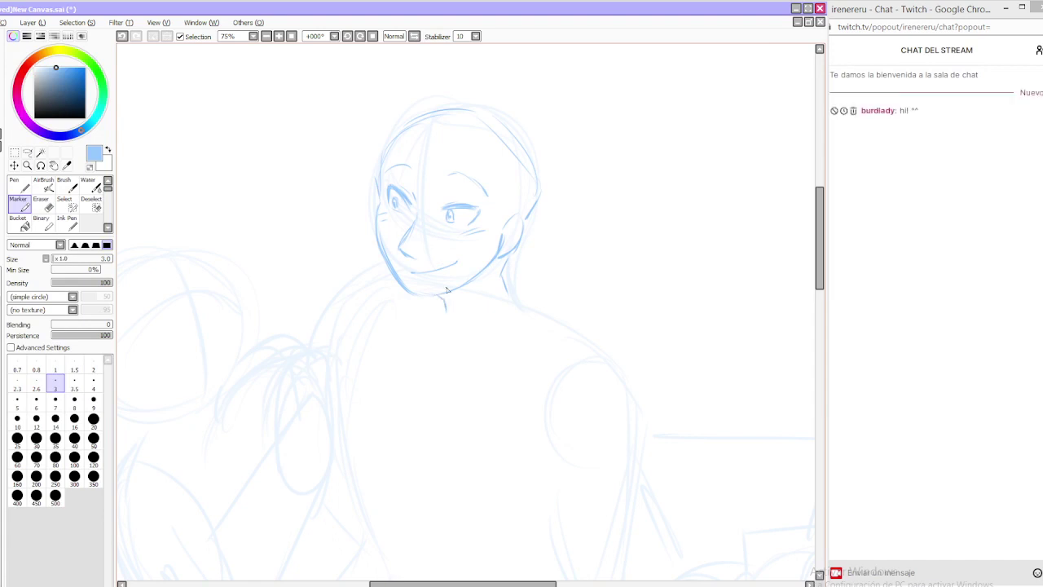
pyautogui.press('e')
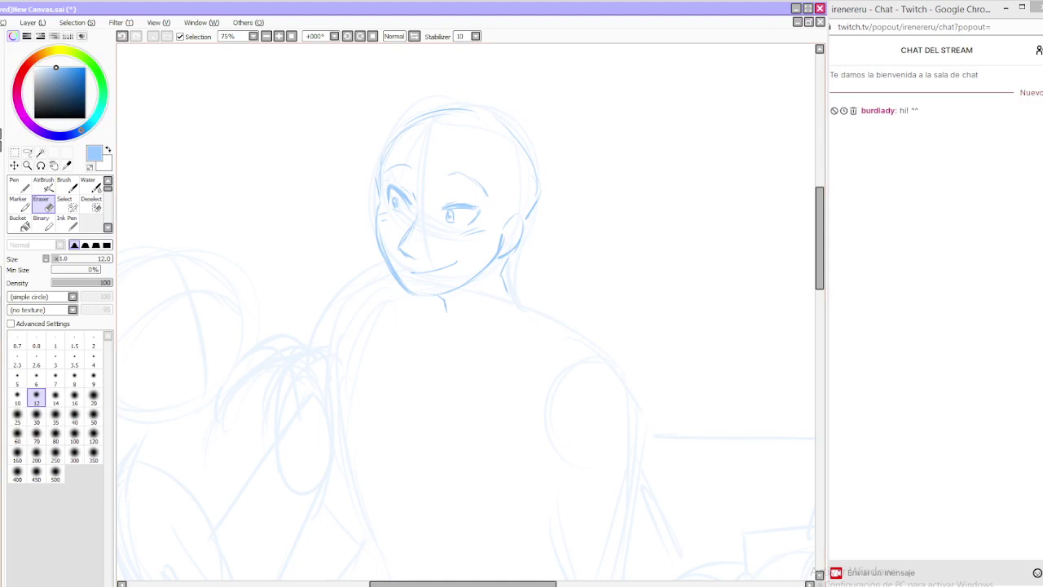
pyautogui.click(21, 205)
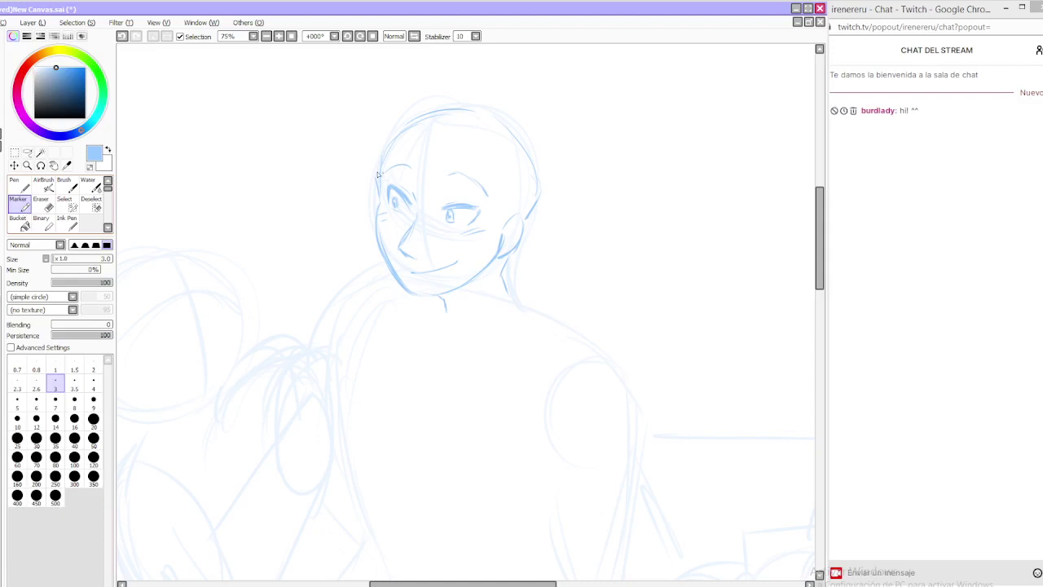
pyautogui.hotkey('ctrl', 'z')
pyautogui.hotkey('ctrl', 'z')
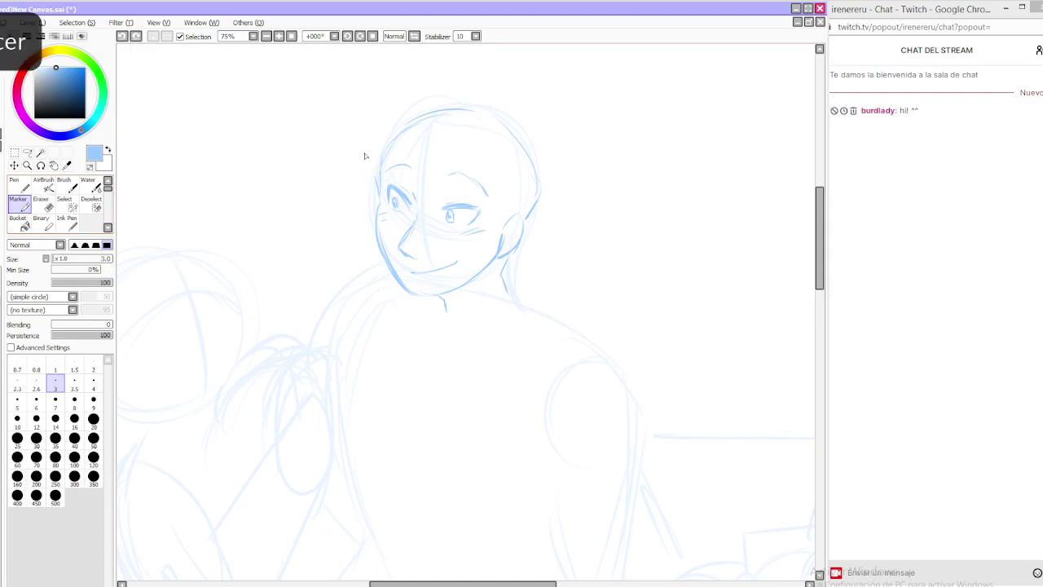
# Draw the cap's curved visor across the forehead and erase the overlapping face contour with the Eraser at size 12
pyautogui.moveTo(374, 164)
pyautogui.mouseDown()
pyautogui.moveTo(376, 177)
pyautogui.moveTo(363, 182)
pyautogui.moveTo(489, 191)
pyautogui.mouseUp()
pyautogui.hotkey('ctrl', 'z')
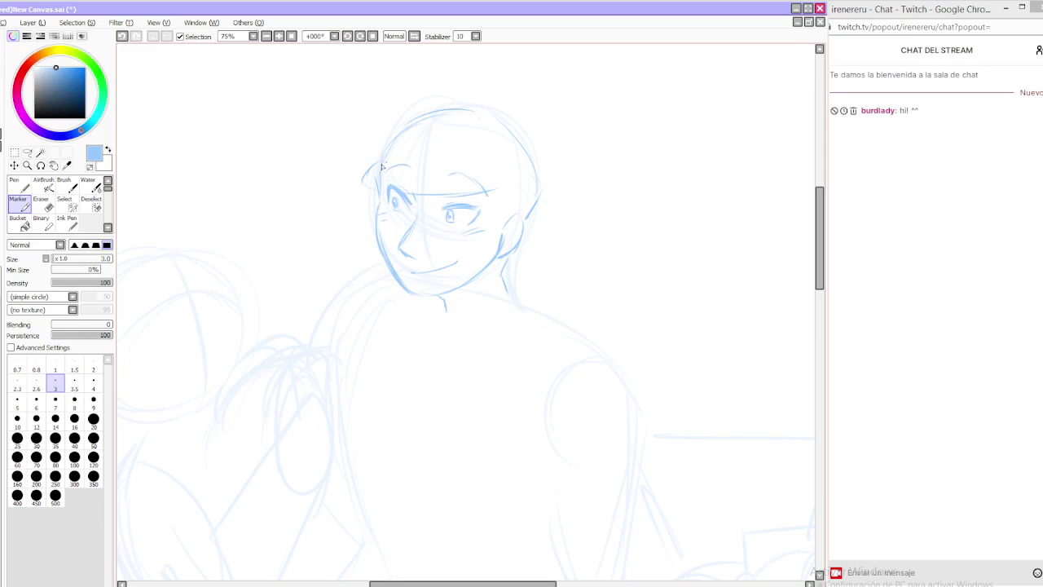
pyautogui.moveTo(390, 163); pyautogui.dragTo(450, 168)
pyautogui.moveTo(381, 164)
pyautogui.mouseDown()
pyautogui.moveTo(457, 172)
pyautogui.moveTo(495, 193)
pyautogui.mouseUp()
pyautogui.moveTo(387, 163); pyautogui.dragTo(361, 180)
pyautogui.click(41, 202)
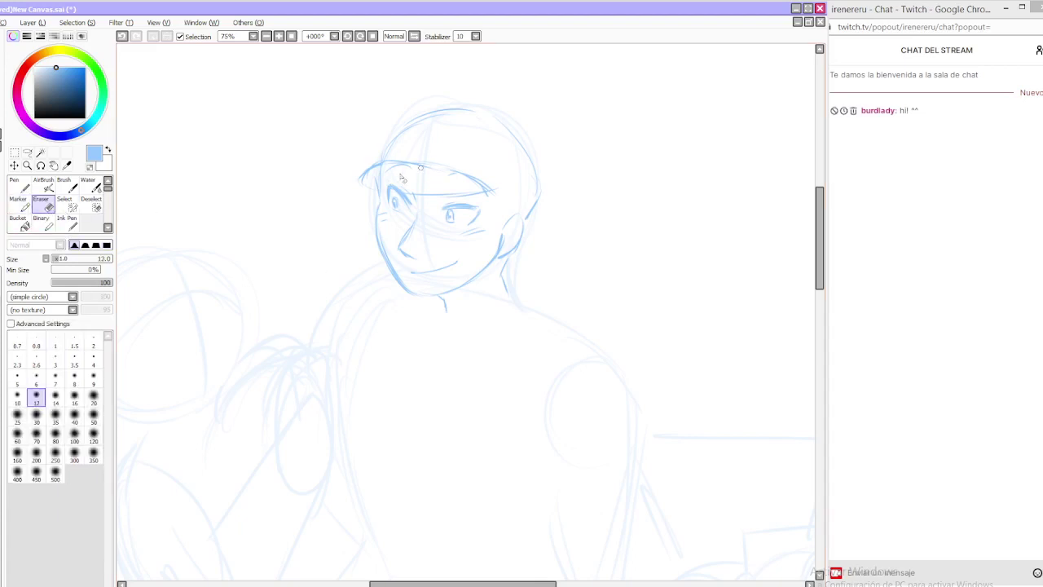
pyautogui.moveTo(383, 181); pyautogui.dragTo(378, 187)
pyautogui.click(18, 202)
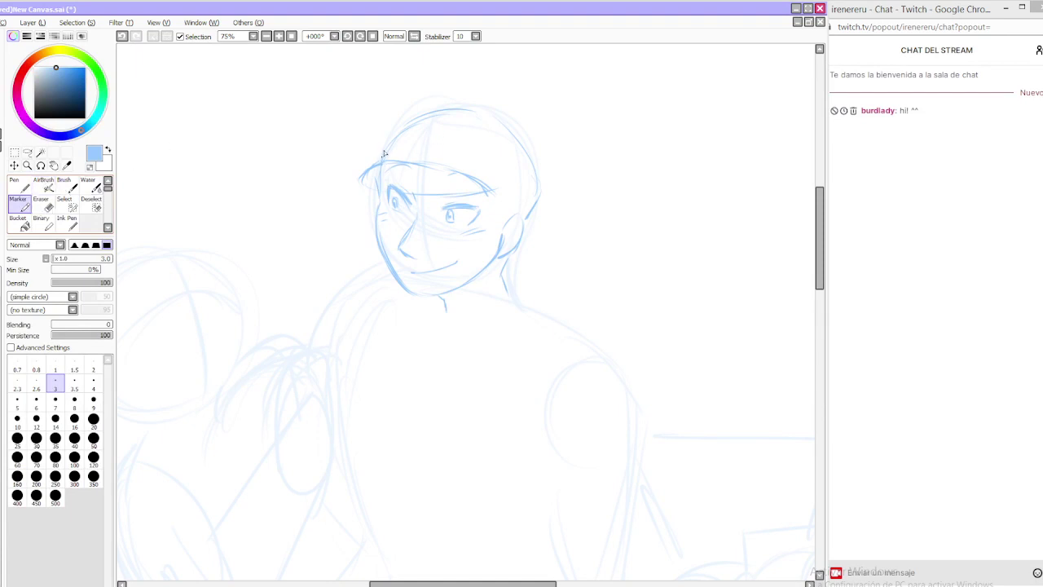
# Extend the cap's lower edge from the visor to above the ear and draw the band's short back edge
pyautogui.click(494, 212)
pyautogui.moveTo(493, 191)
pyautogui.mouseDown()
pyautogui.moveTo(520, 206)
pyautogui.moveTo(542, 181)
pyautogui.mouseUp()
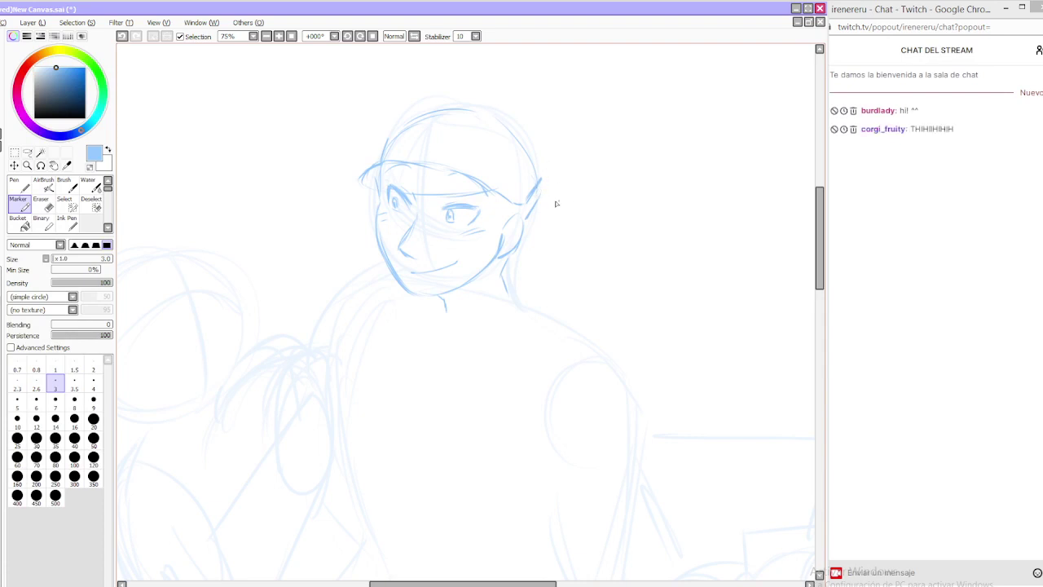
pyautogui.hotkey('ctrl', 'z')
pyautogui.moveTo(532, 191); pyautogui.dragTo(540, 169)
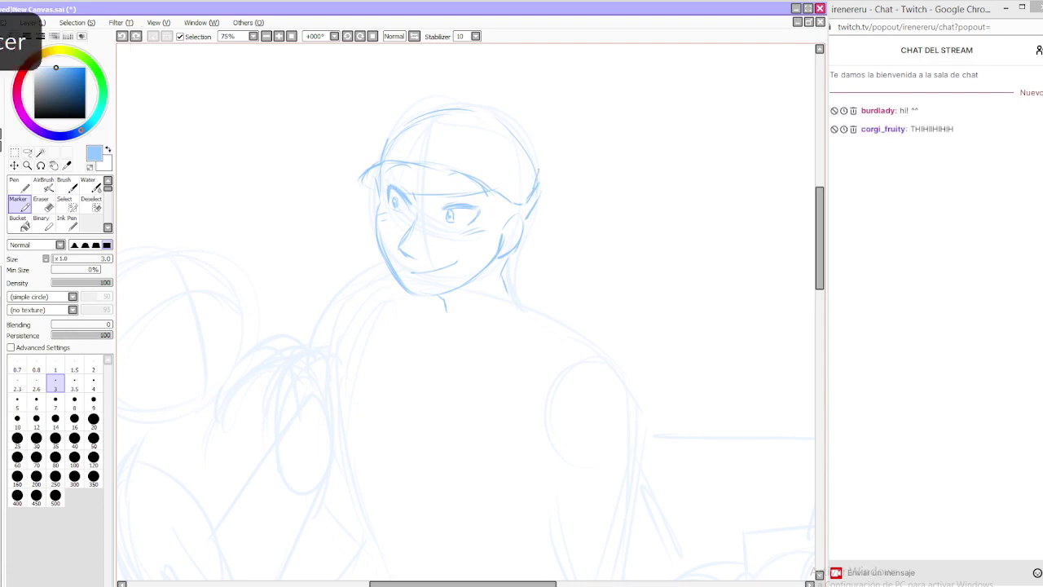
pyautogui.hotkey('ctrl', 'z')
pyautogui.hotkey('ctrl', 'z')
pyautogui.hotkey('ctrl', 'z')
pyautogui.moveTo(538, 168); pyautogui.dragTo(533, 189)
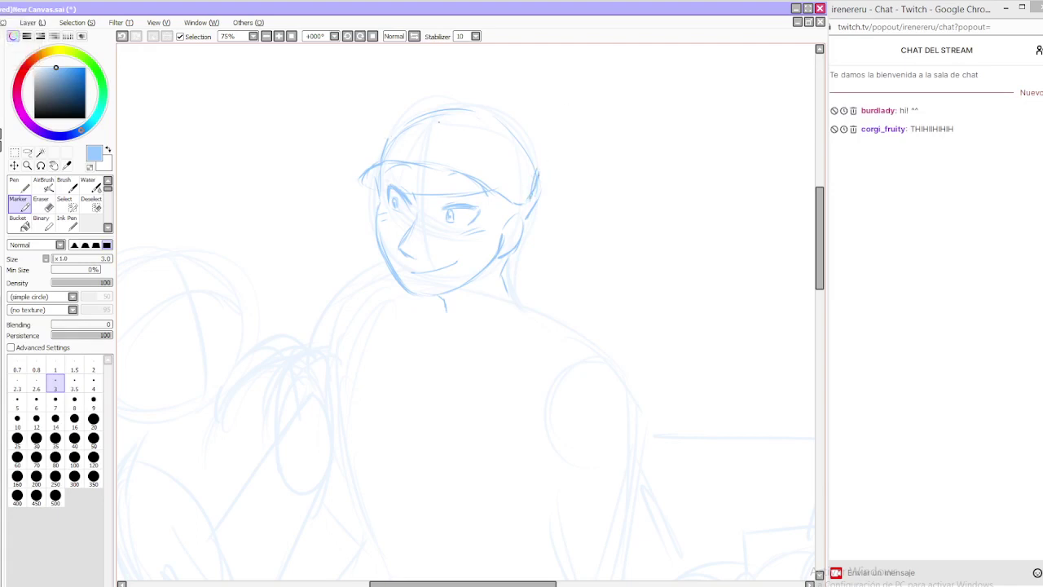
# Draw the upper and lower curves of the cap's band across the head, from the front to the back edge
pyautogui.moveTo(439, 120)
pyautogui.mouseDown()
pyautogui.moveTo(413, 124)
pyautogui.moveTo(492, 135)
pyautogui.moveTo(530, 171)
pyautogui.mouseUp()
pyautogui.moveTo(494, 140); pyautogui.dragTo(533, 176)
pyautogui.moveTo(388, 150); pyautogui.dragTo(411, 143)
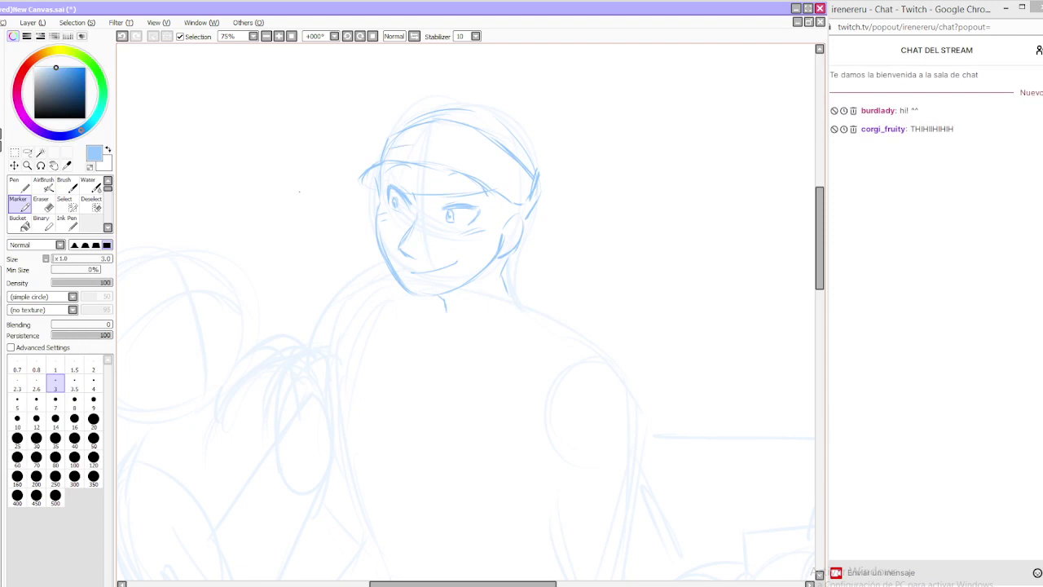
pyautogui.moveTo(421, 145)
pyautogui.mouseDown()
pyautogui.moveTo(479, 160)
pyautogui.moveTo(414, 143)
pyautogui.moveTo(510, 178)
pyautogui.moveTo(469, 151)
pyautogui.moveTo(525, 194)
pyautogui.mouseUp()
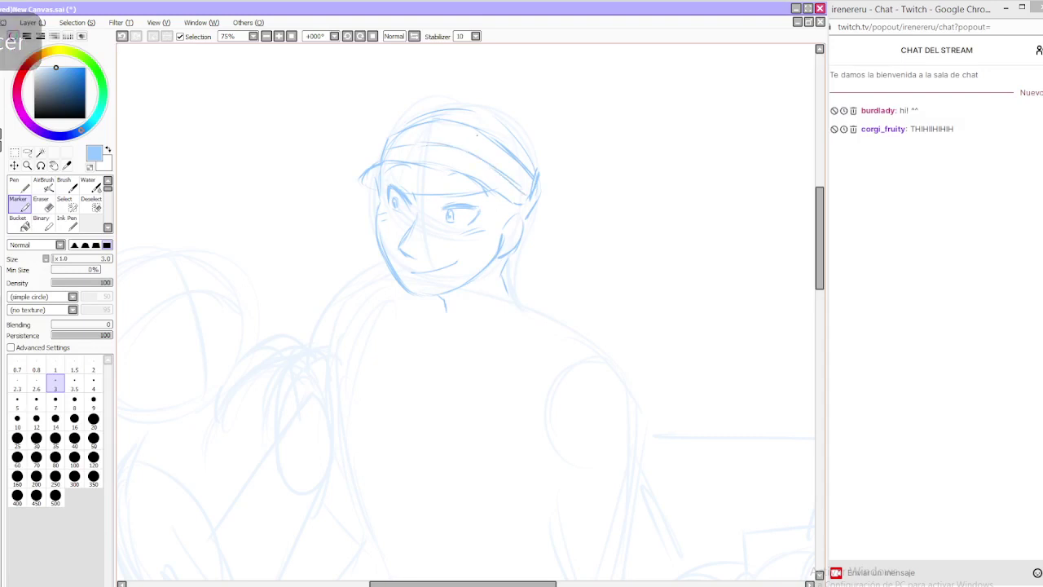
pyautogui.hotkey('ctrl', 'z')
pyautogui.moveTo(492, 163); pyautogui.dragTo(531, 189)
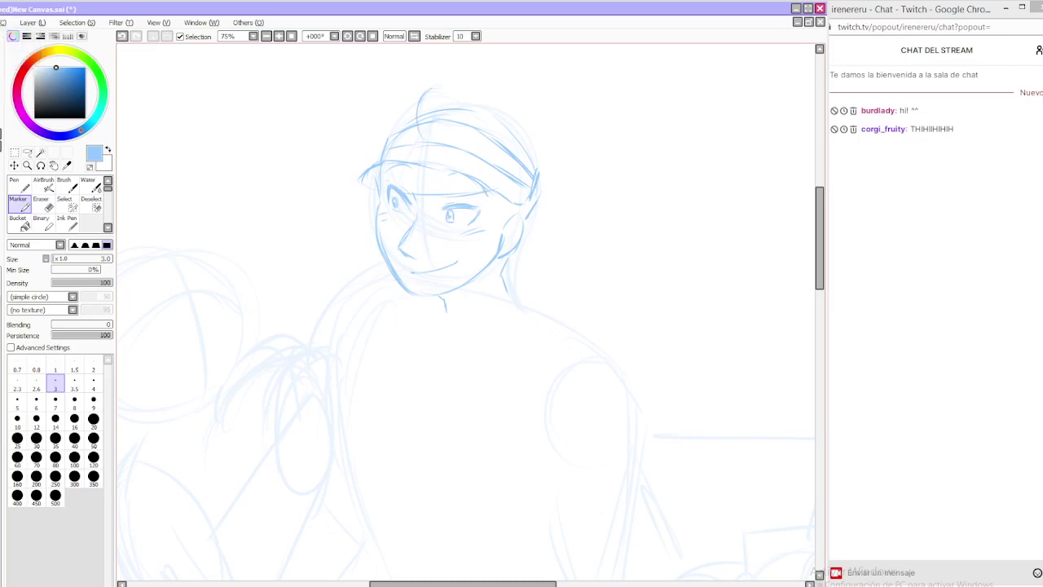
# Draw a round badge on the front of the cap with a small ring and curved lines inside it
pyautogui.hotkey('ctrl', 'z')
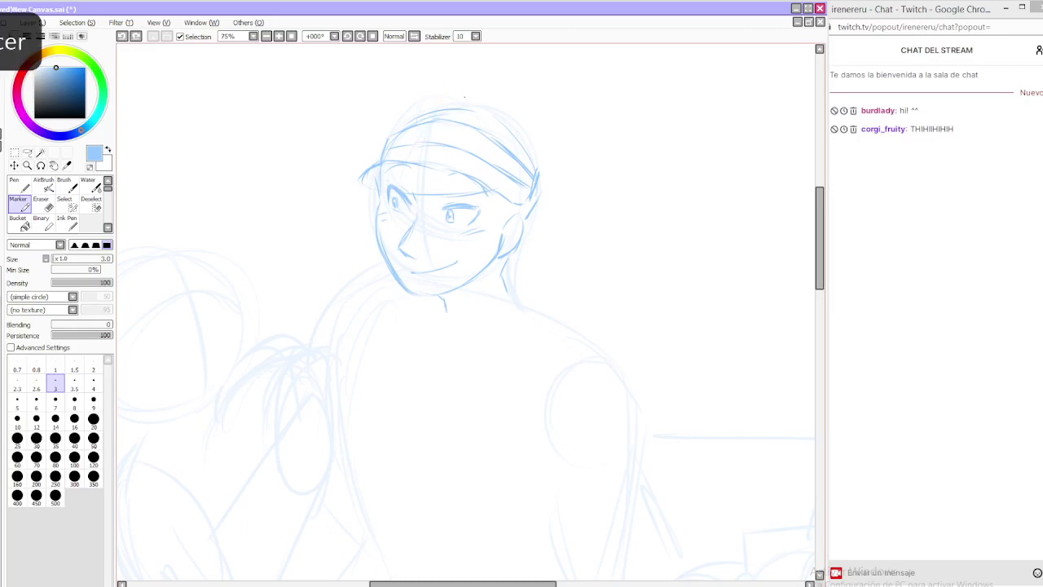
pyautogui.moveTo(448, 96)
pyautogui.mouseDown()
pyautogui.moveTo(422, 119)
pyautogui.moveTo(421, 139)
pyautogui.mouseUp()
pyautogui.moveTo(424, 126)
pyautogui.mouseDown()
pyautogui.moveTo(447, 143)
pyautogui.moveTo(464, 127)
pyautogui.moveTo(457, 97)
pyautogui.moveTo(424, 104)
pyautogui.mouseUp()
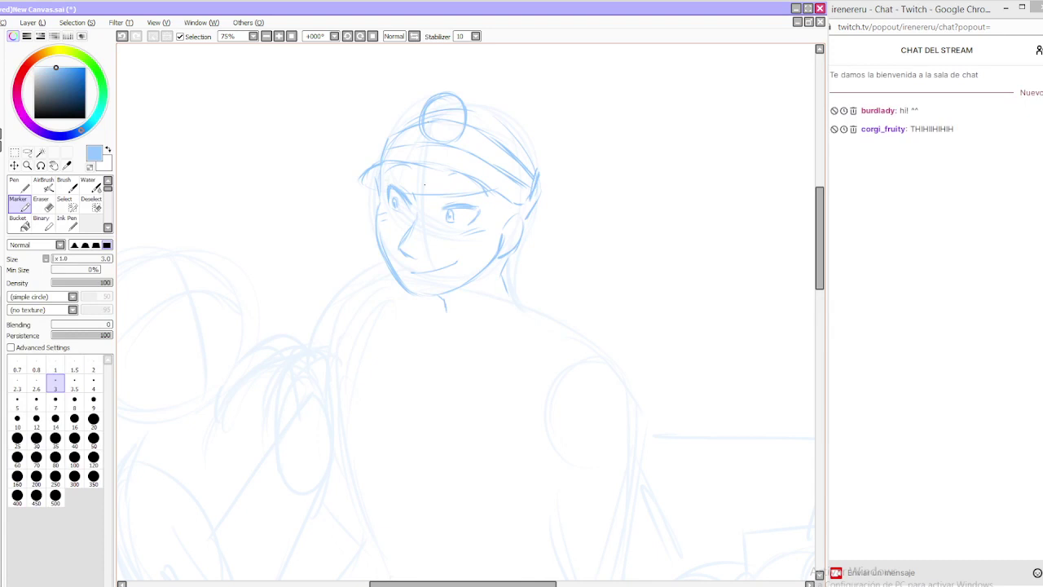
pyautogui.press('e')
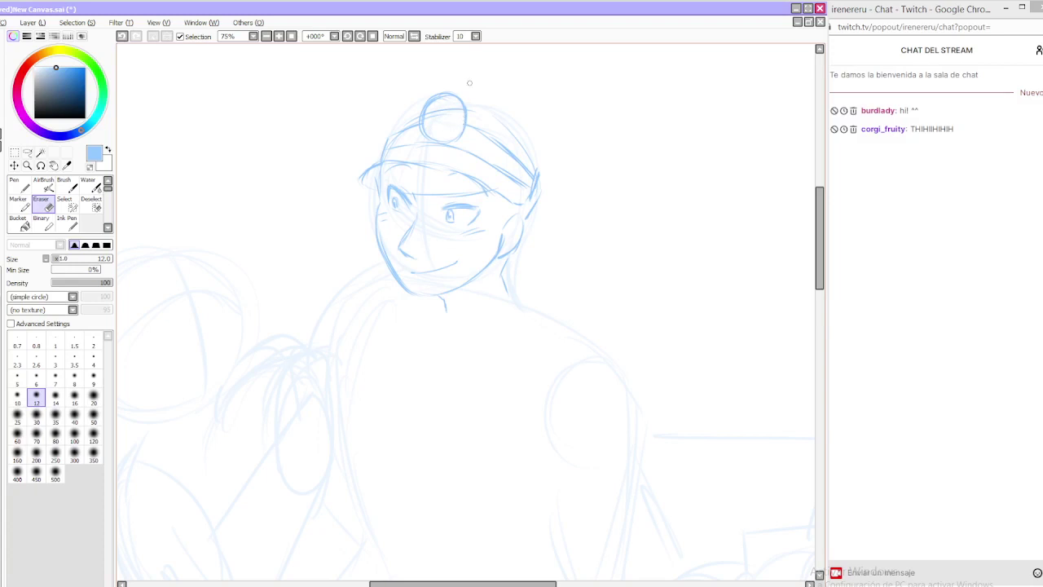
pyautogui.click(18, 203)
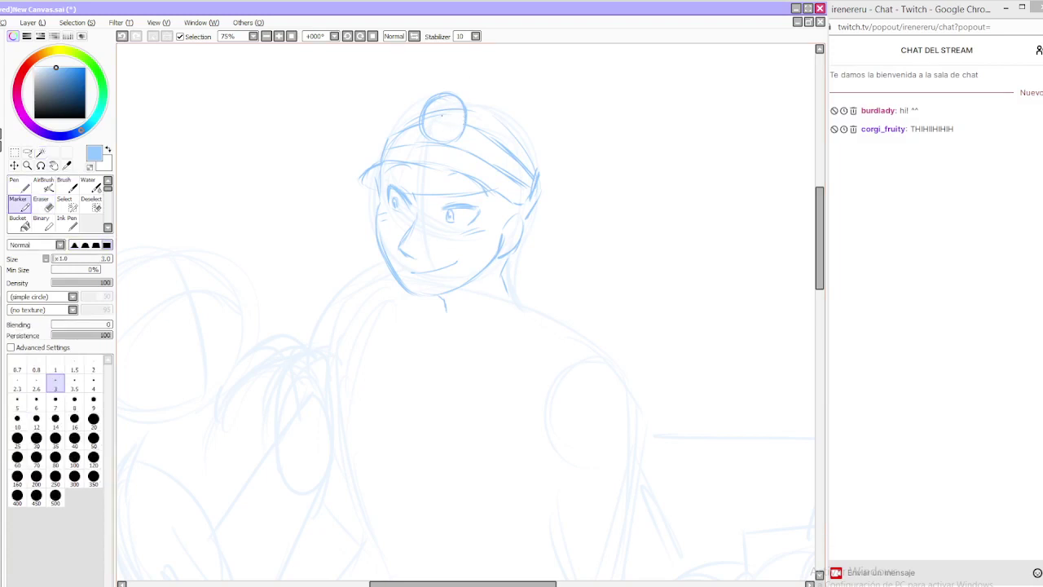
pyautogui.moveTo(446, 115)
pyautogui.mouseDown()
pyautogui.moveTo(449, 125)
pyautogui.moveTo(438, 123)
pyautogui.mouseUp()
pyautogui.moveTo(435, 120)
pyautogui.mouseDown()
pyautogui.moveTo(429, 132)
pyautogui.moveTo(449, 140)
pyautogui.moveTo(454, 132)
pyautogui.mouseUp()
# Draw the cap's wide crown above the band, with a pointed back corner that slopes down to the band
pyautogui.scroll(2, 571, 142)
pyautogui.moveTo(369, 212)
pyautogui.mouseDown()
pyautogui.moveTo(425, 157)
pyautogui.moveTo(480, 159)
pyautogui.moveTo(479, 150)
pyautogui.moveTo(454, 155)
pyautogui.moveTo(561, 226)
pyautogui.mouseUp()
pyautogui.moveTo(526, 194)
pyautogui.mouseDown()
pyautogui.moveTo(587, 254)
pyautogui.moveTo(541, 290)
pyautogui.mouseUp()
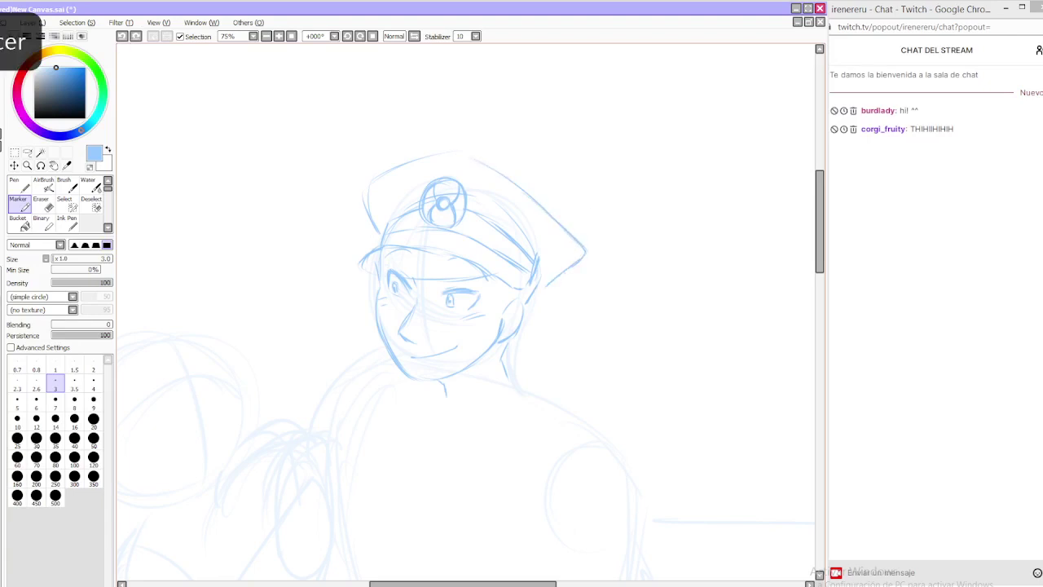
pyautogui.hotkey('ctrl', 'z')
pyautogui.moveTo(585, 252); pyautogui.dragTo(538, 288)
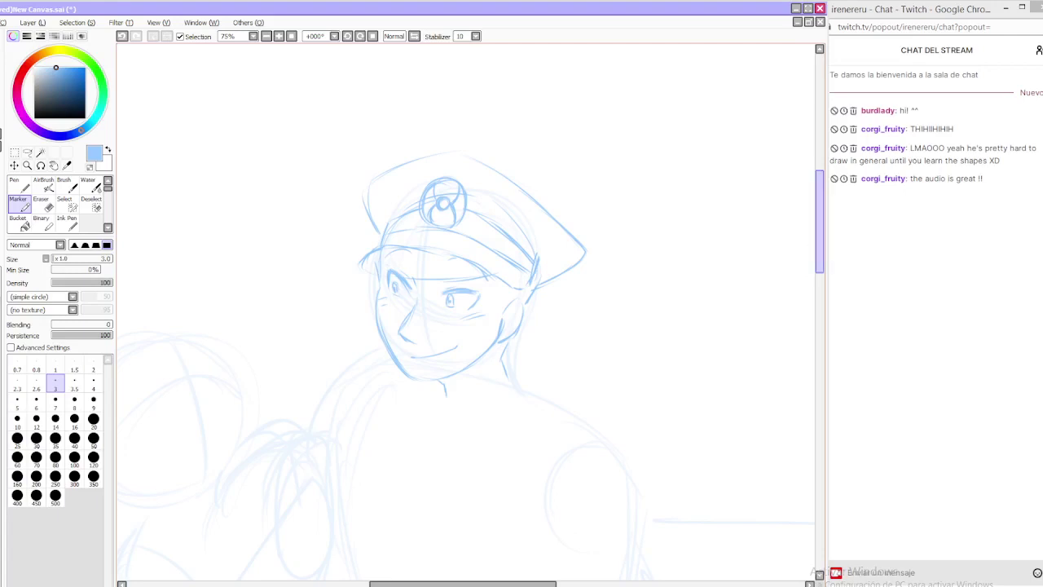
# Draw the long pointed hair lock falling past the cheek in front of the ear, and the ear's inner line
pyautogui.moveTo(820, 221)
pyautogui.mouseDown()
pyautogui.moveTo(820, 248)
pyautogui.moveTo(820, 237)
pyautogui.mouseUp()
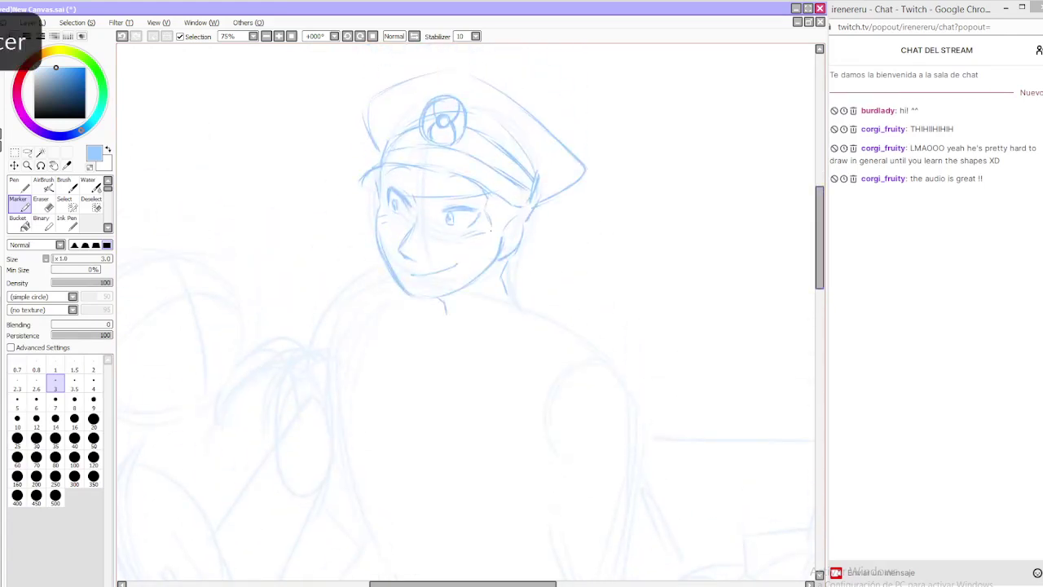
pyautogui.moveTo(491, 229); pyautogui.dragTo(479, 254)
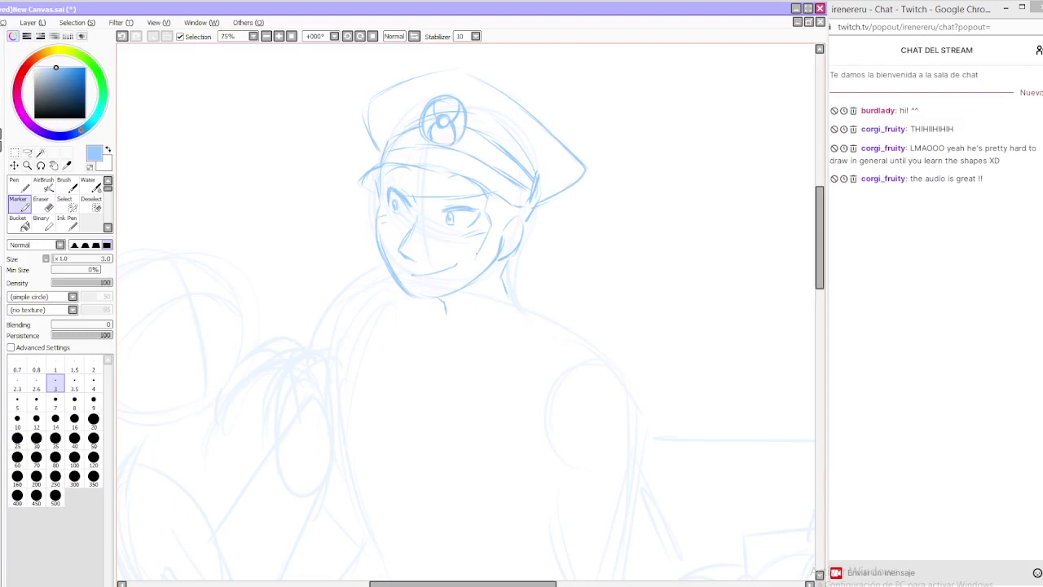
pyautogui.moveTo(457, 235)
pyautogui.mouseDown()
pyautogui.moveTo(481, 306)
pyautogui.moveTo(477, 296)
pyautogui.moveTo(505, 285)
pyautogui.moveTo(482, 301)
pyautogui.mouseUp()
pyautogui.hotkey('ctrl', 'z')
pyautogui.hotkey('ctrl', 'z')
pyautogui.moveTo(506, 228); pyautogui.dragTo(483, 316)
pyautogui.moveTo(507, 216); pyautogui.dragTo(504, 249)
pyautogui.hotkey('ctrl', 'z')
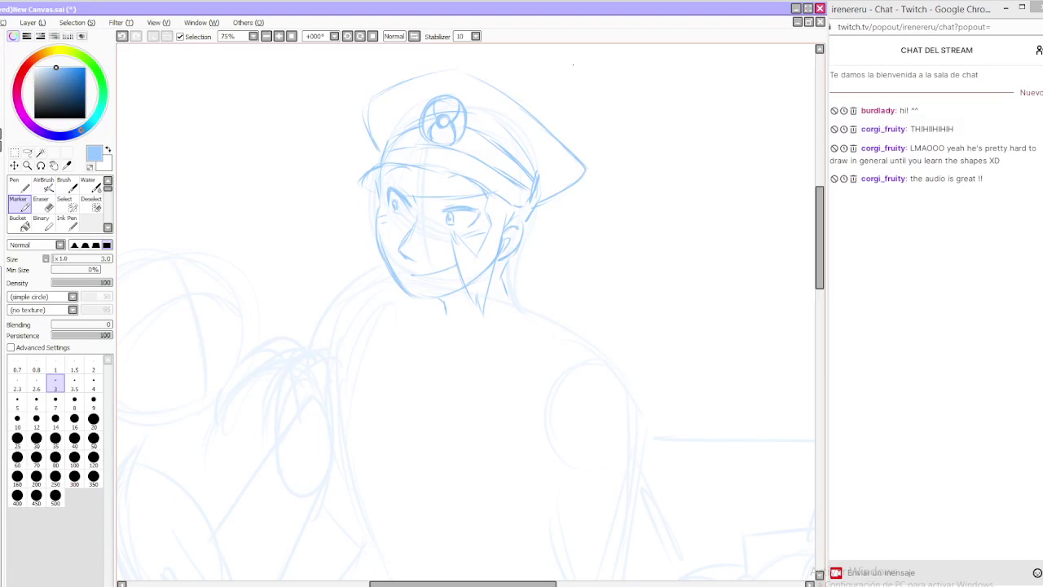
# Add a small hair tuft behind the ear and erase overlapping guide lines around the cap with the Eraser at size 30
pyautogui.moveTo(535, 211); pyautogui.dragTo(528, 220)
pyautogui.press('e')
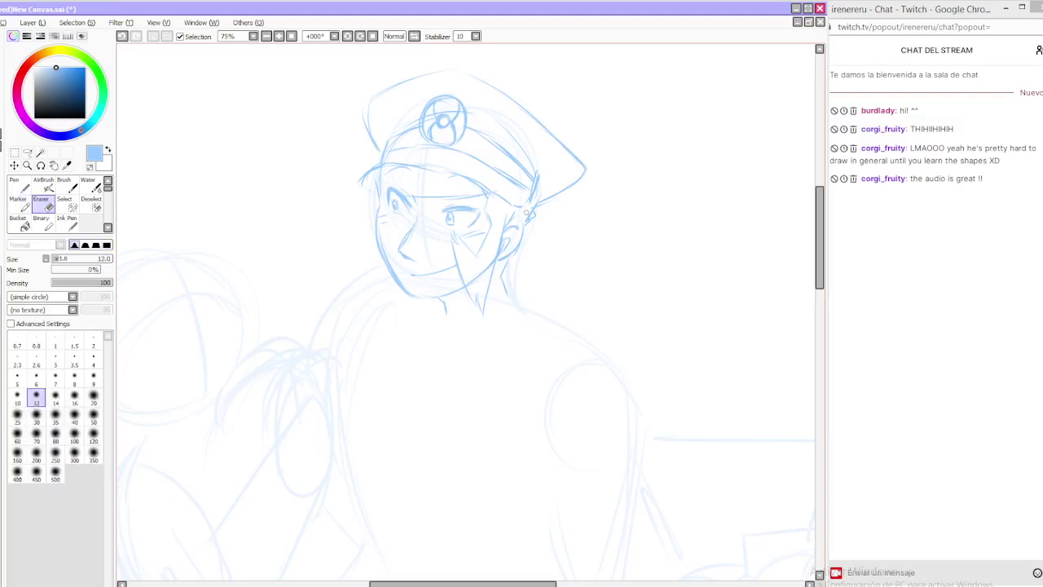
pyautogui.click(36, 435)
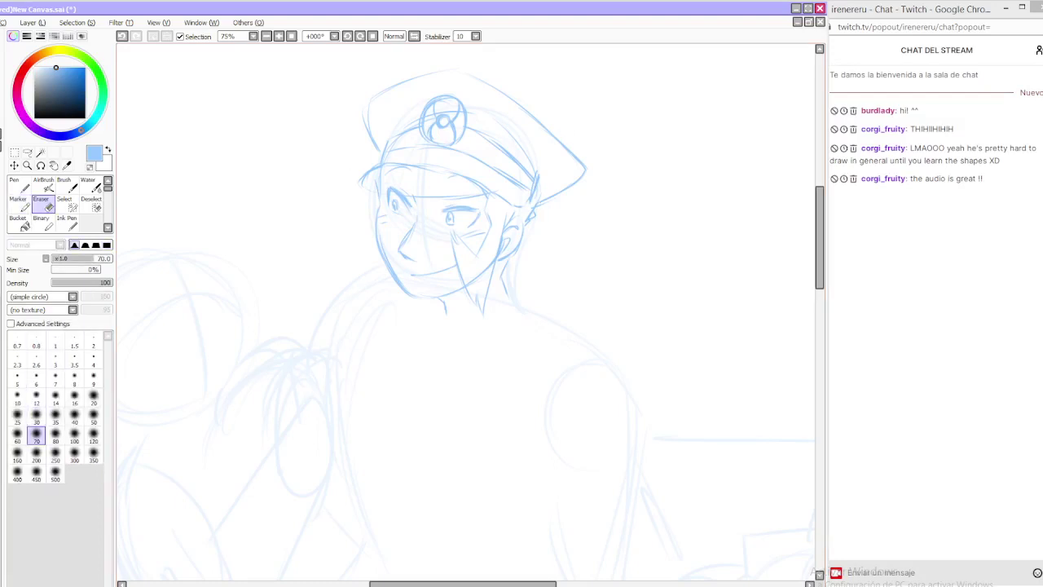
pyautogui.click(36, 415)
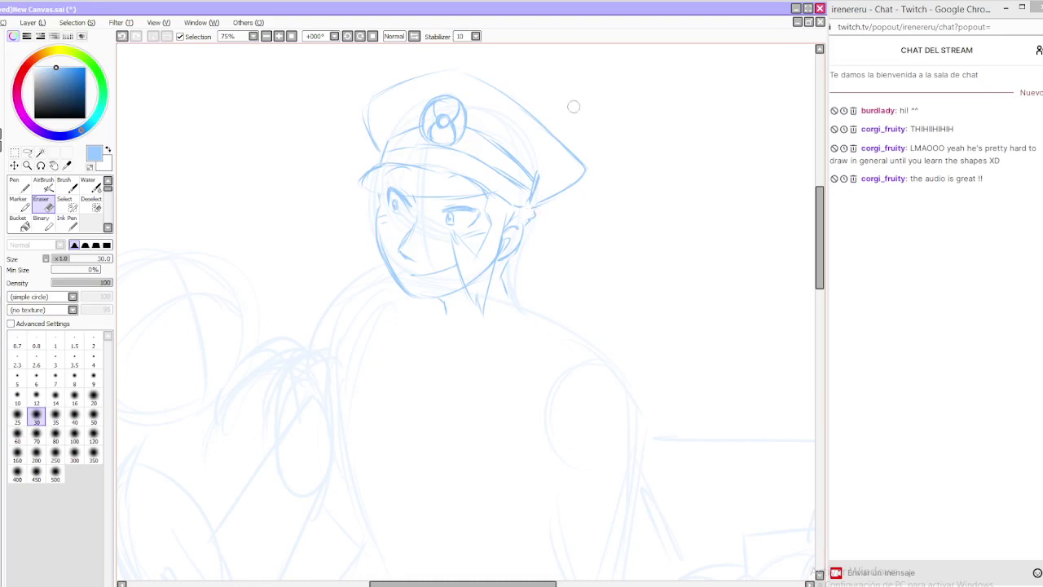
# Draw the pointed hair lock along the far side of the face down to the jaw with the Marker
pyautogui.click(19, 203)
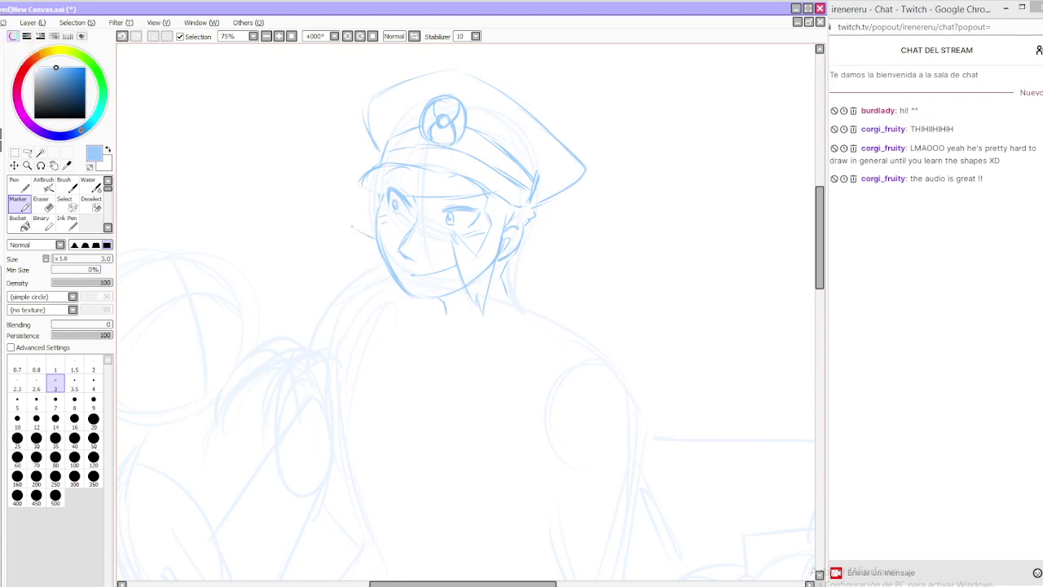
pyautogui.moveTo(389, 273)
pyautogui.mouseDown()
pyautogui.moveTo(365, 232)
pyautogui.moveTo(386, 287)
pyautogui.mouseUp()
pyautogui.hotkey('ctrl', 'z')
pyautogui.moveTo(386, 284)
pyautogui.mouseDown()
pyautogui.moveTo(401, 304)
pyautogui.moveTo(408, 293)
pyautogui.mouseUp()
pyautogui.moveTo(820, 268)
pyautogui.mouseDown()
pyautogui.moveTo(820, 288)
pyautogui.moveTo(820, 263)
pyautogui.mouseUp()
# Erase the far eye's lines overlapping the visor and redraw the visor's front tip with the Marker
pyautogui.press('e')
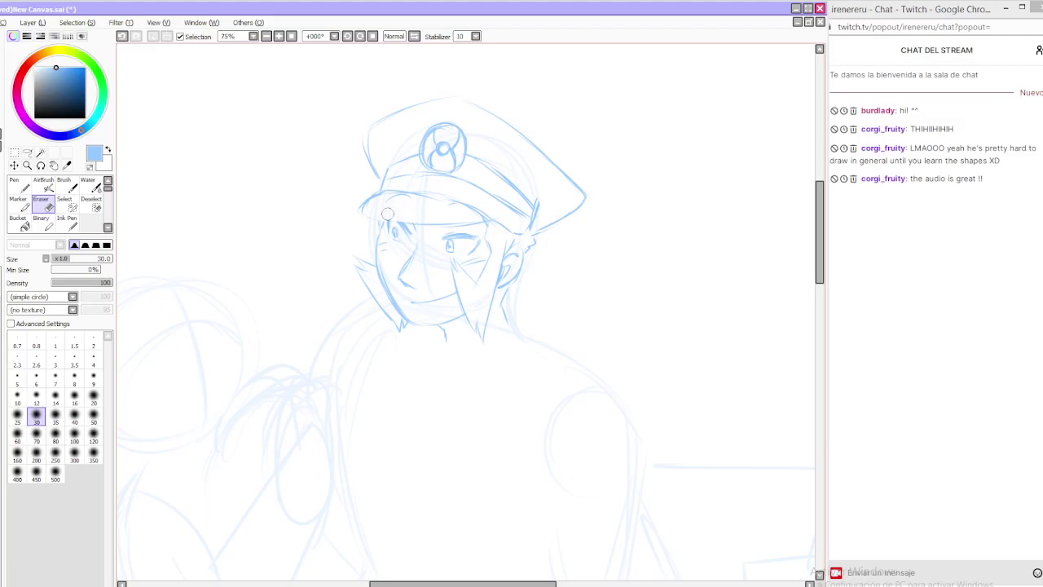
pyautogui.click(19, 199)
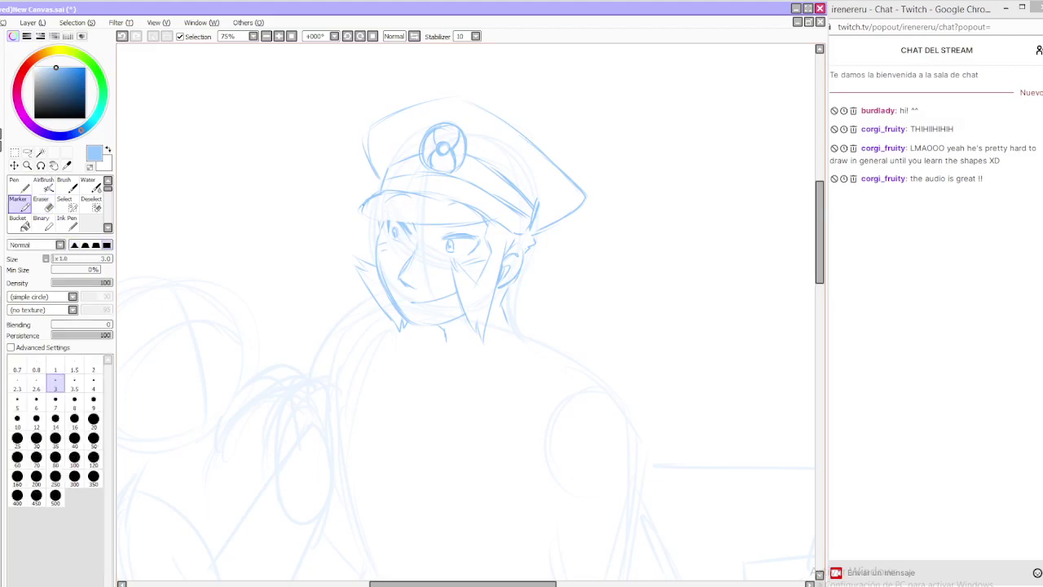
pyautogui.moveTo(362, 210)
pyautogui.mouseDown()
pyautogui.moveTo(398, 220)
pyautogui.moveTo(354, 213)
pyautogui.moveTo(397, 222)
pyautogui.mouseUp()
pyautogui.hotkey('ctrl', 'z')
# Draw the coat collar's front edge as a curve from the chest up to the neck behind the hair lock
pyautogui.moveTo(464, 437); pyautogui.dragTo(505, 317)
pyautogui.hotkey('ctrl', 'z')
pyautogui.moveTo(465, 401); pyautogui.dragTo(514, 289)
pyautogui.hotkey('ctrl', 'z')
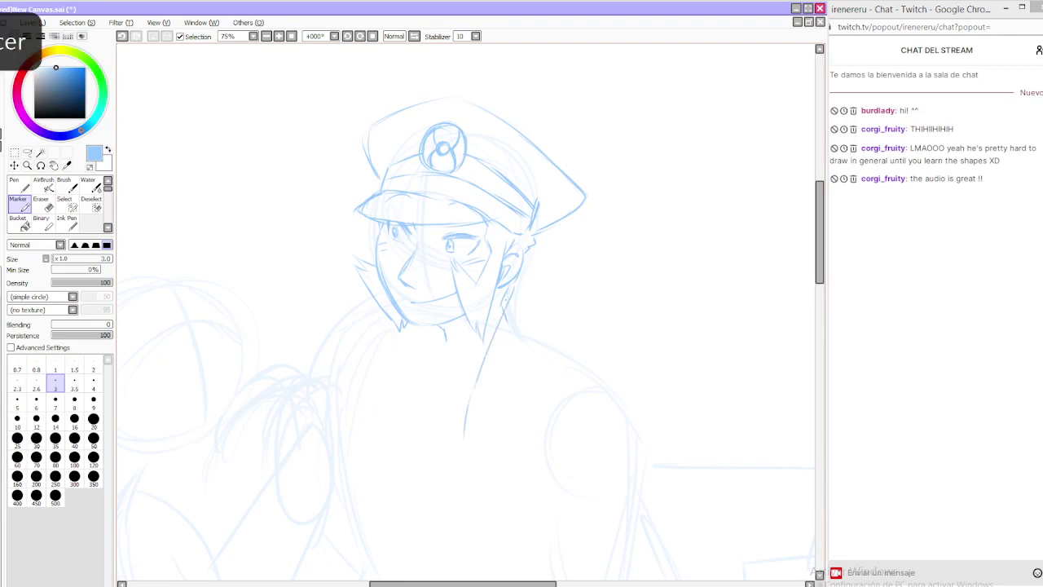
pyautogui.hotkey('ctrl', 'z')
pyautogui.moveTo(474, 391)
pyautogui.mouseDown()
pyautogui.moveTo(498, 292)
pyautogui.moveTo(475, 378)
pyautogui.mouseUp()
pyautogui.hotkey('ctrl', 'z')
pyautogui.moveTo(533, 284); pyautogui.dragTo(510, 322)
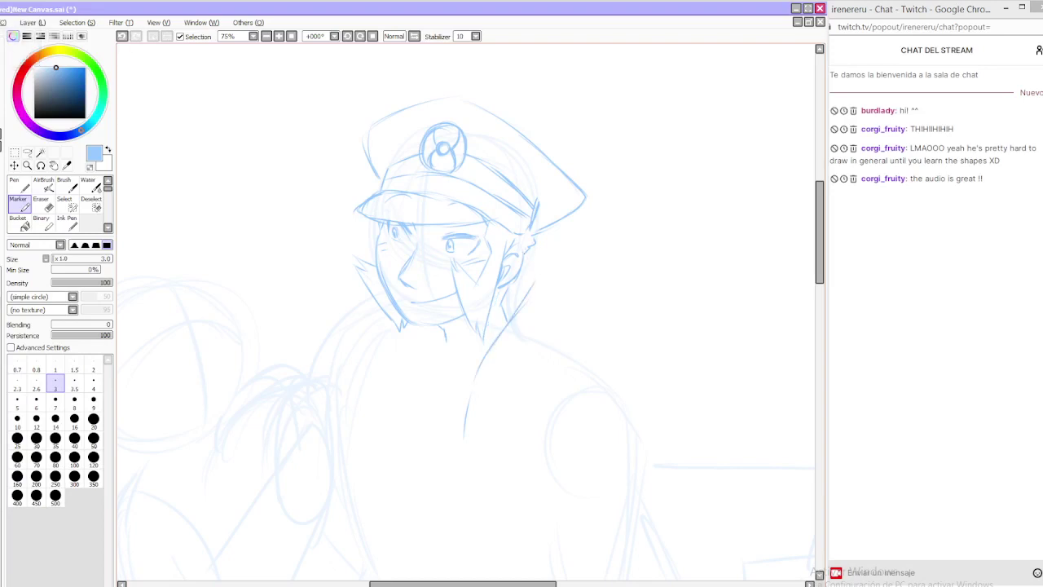
# Draw the raised collar behind the neck, with its back edge and the folded flap's pointed lower edge at the shoulder
pyautogui.moveTo(527, 256); pyautogui.dragTo(550, 271)
pyautogui.hotkey('ctrl', 'z')
pyautogui.hotkey('ctrl', 'z')
pyautogui.moveTo(536, 298)
pyautogui.mouseDown()
pyautogui.moveTo(525, 380)
pyautogui.moveTo(540, 402)
pyautogui.mouseUp()
pyautogui.moveTo(560, 275); pyautogui.dragTo(575, 322)
pyautogui.hotkey('ctrl', 'z')
pyautogui.moveTo(561, 276)
pyautogui.mouseDown()
pyautogui.moveTo(567, 334)
pyautogui.moveTo(589, 365)
pyautogui.mouseUp()
pyautogui.moveTo(549, 402); pyautogui.dragTo(595, 372)
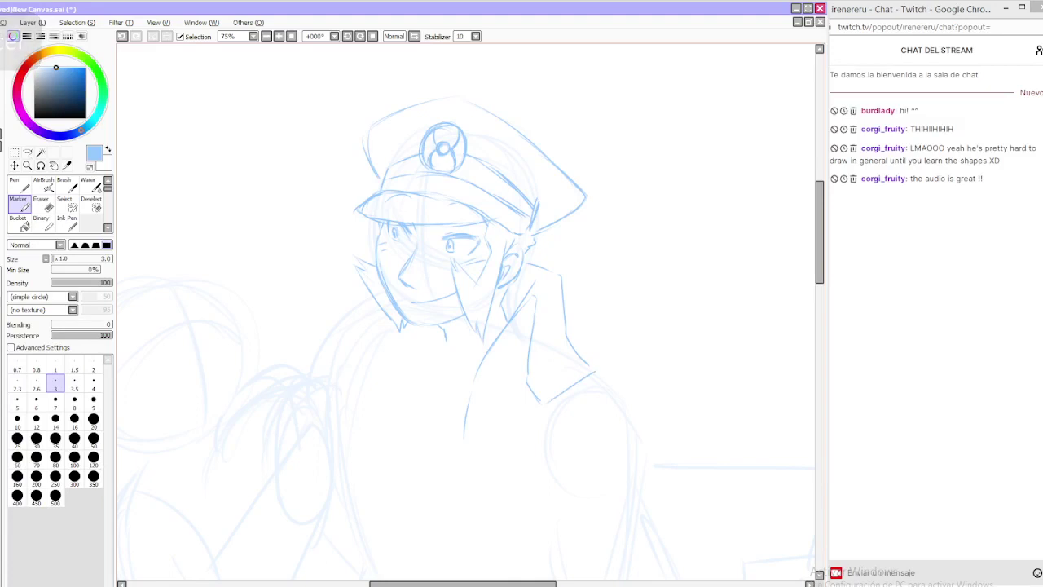
pyautogui.hotkey('ctrl', 'z')
pyautogui.moveTo(543, 401); pyautogui.dragTo(587, 372)
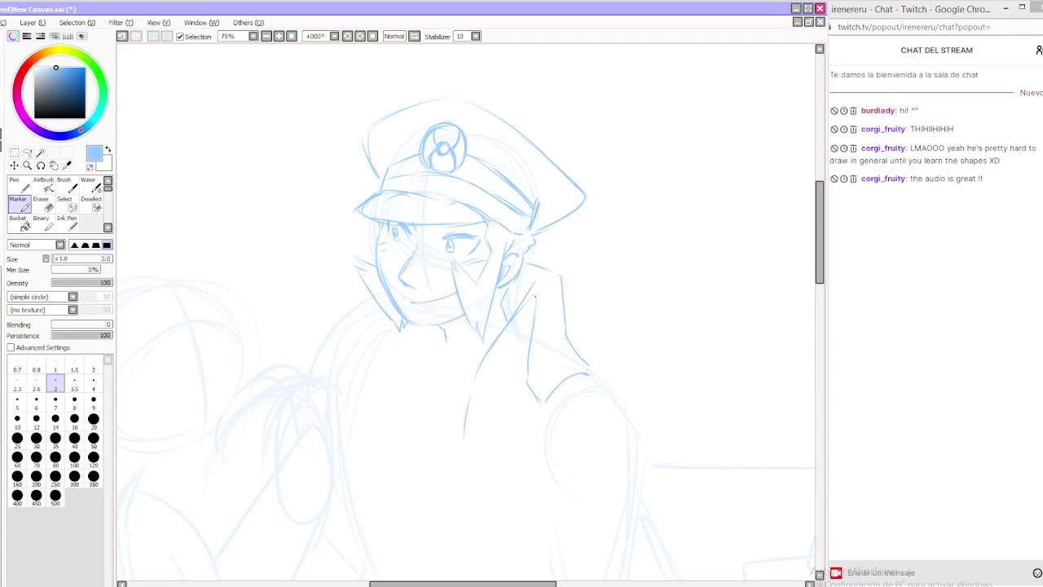
# Draw a second line along the coat collar's front edge and the inner fold lines of the near raised collar with the Marker
pyautogui.moveTo(534, 299)
pyautogui.mouseDown()
pyautogui.moveTo(484, 370)
pyautogui.moveTo(480, 437)
pyautogui.mouseUp()
pyautogui.hotkey('ctrl', 'z')
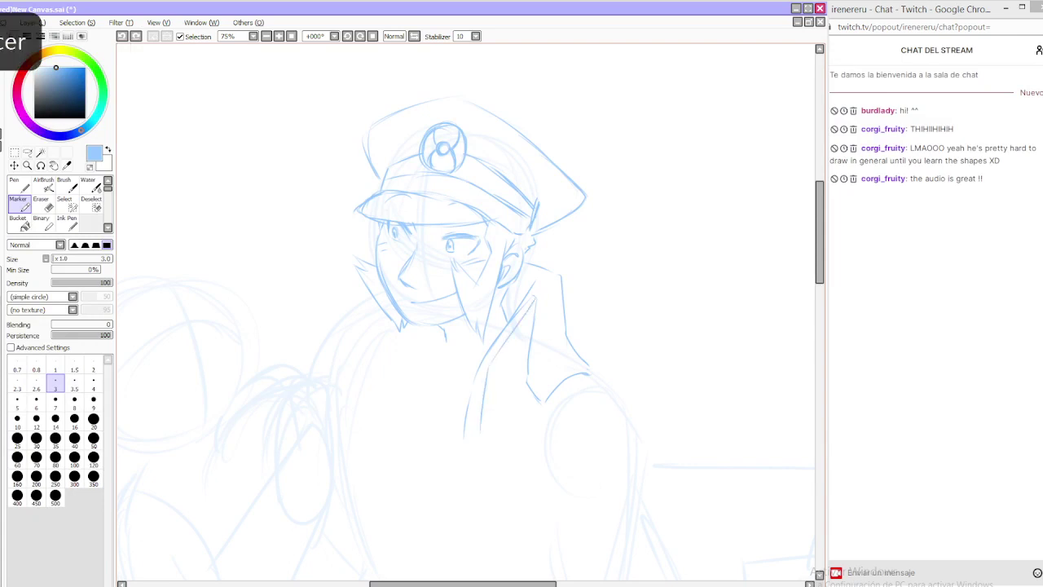
pyautogui.moveTo(488, 369); pyautogui.dragTo(477, 448)
pyautogui.moveTo(546, 288)
pyautogui.mouseDown()
pyautogui.moveTo(540, 378)
pyautogui.moveTo(560, 359)
pyautogui.moveTo(546, 384)
pyautogui.moveTo(583, 360)
pyautogui.mouseUp()
pyautogui.moveTo(541, 382); pyautogui.dragTo(551, 393)
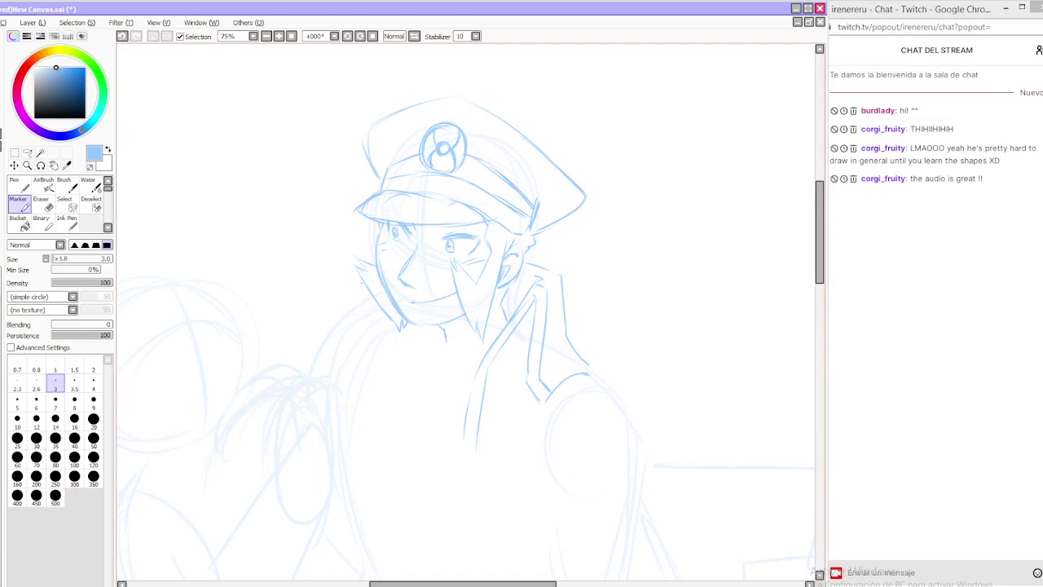
# Try to draw the far collar flap's outline sloping down from the hair lock to the far shoulder
pyautogui.moveTo(361, 289); pyautogui.dragTo(323, 349)
pyautogui.moveTo(323, 344); pyautogui.dragTo(342, 372)
pyautogui.hotkey('ctrl', 'z')
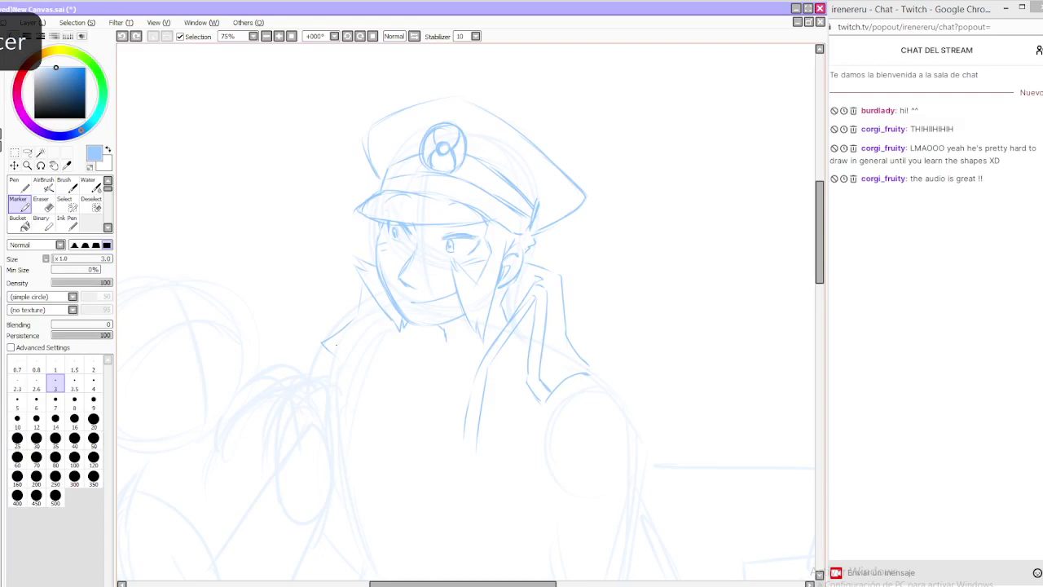
pyautogui.hotkey('ctrl', 'z')
pyautogui.hotkey('ctrl', 'z')
pyautogui.moveTo(362, 290)
pyautogui.mouseDown()
pyautogui.moveTo(335, 355)
pyautogui.moveTo(333, 341)
pyautogui.moveTo(356, 343)
pyautogui.moveTo(331, 345)
pyautogui.moveTo(376, 327)
pyautogui.mouseUp()
pyautogui.hotkey('ctrl', 'z')
pyautogui.hotkey('ctrl', 'z')
# Draw the coat's far front edge from the neck down the chest, with the collar line joining it beside the hair lock
pyautogui.click(267, 36)
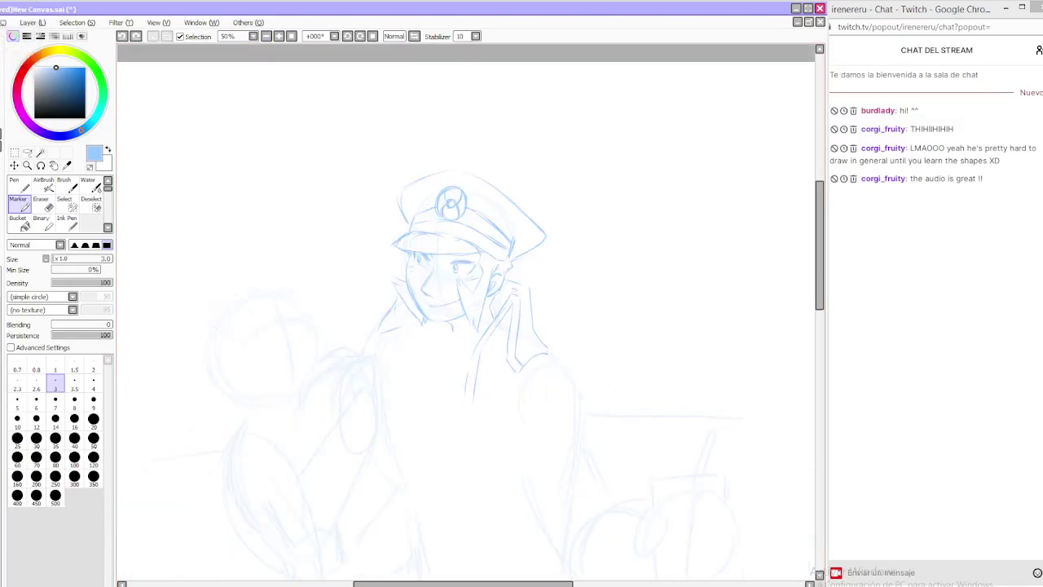
pyautogui.moveTo(433, 327); pyautogui.dragTo(410, 454)
pyautogui.hotkey('ctrl', 'z')
pyautogui.moveTo(427, 350); pyautogui.dragTo(411, 455)
pyautogui.moveTo(416, 348); pyautogui.dragTo(418, 372)
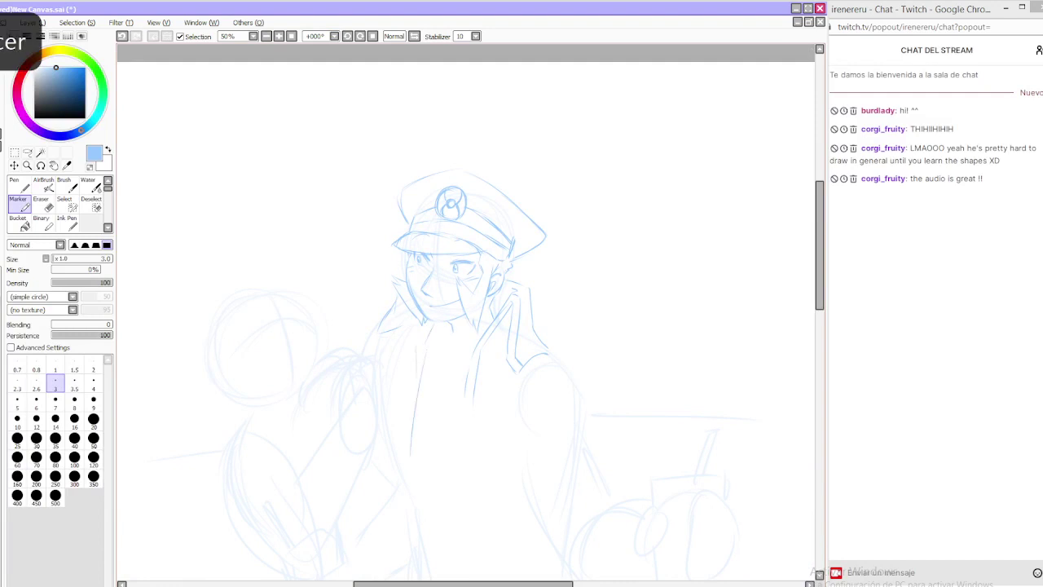
pyautogui.moveTo(406, 306); pyautogui.dragTo(418, 360)
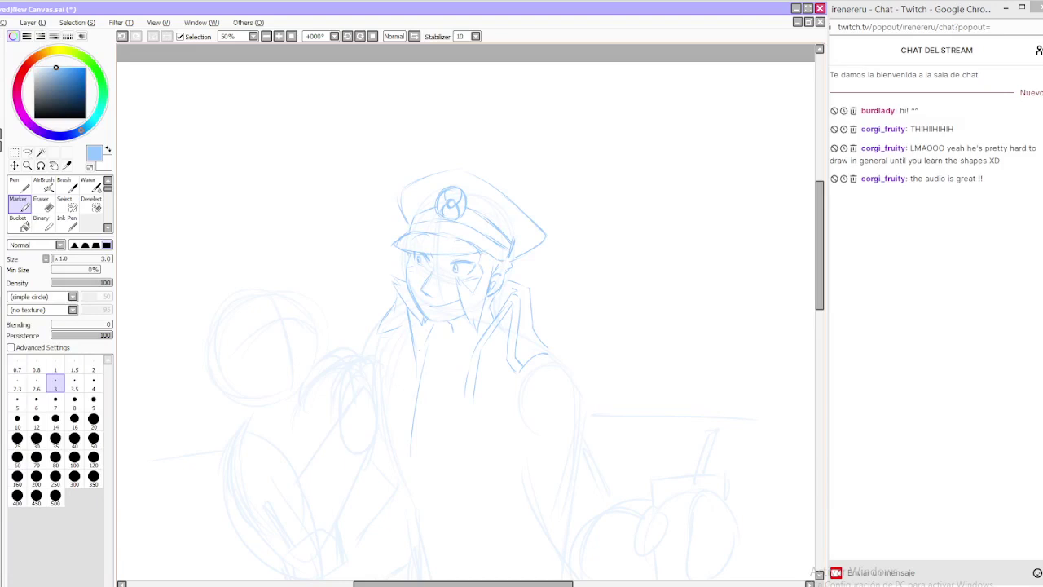
# Erase the rough far collar lines and redraw the far folded flap and the collar edge down to the coat front
pyautogui.press('e')
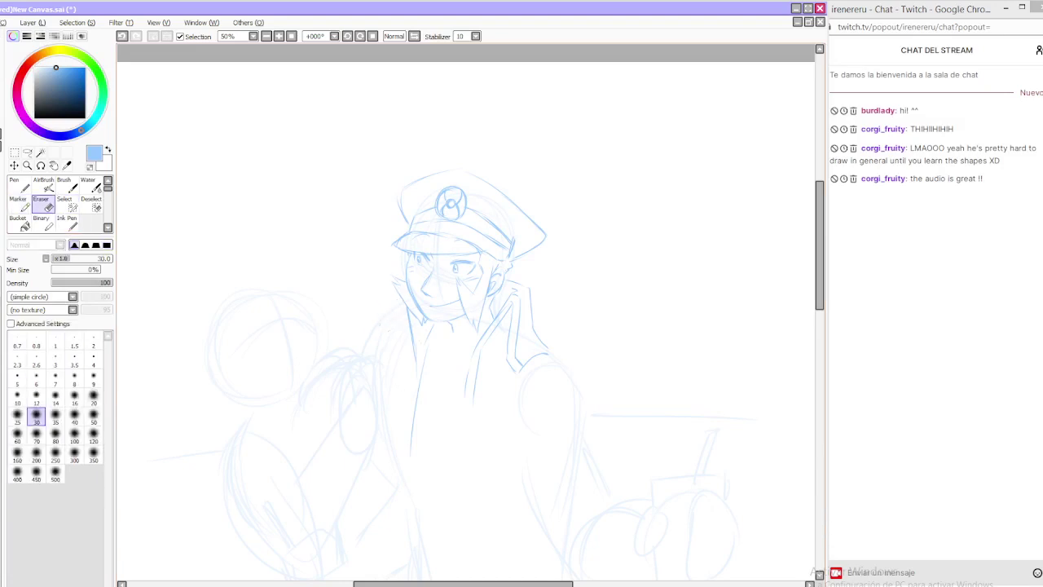
pyautogui.press('e')
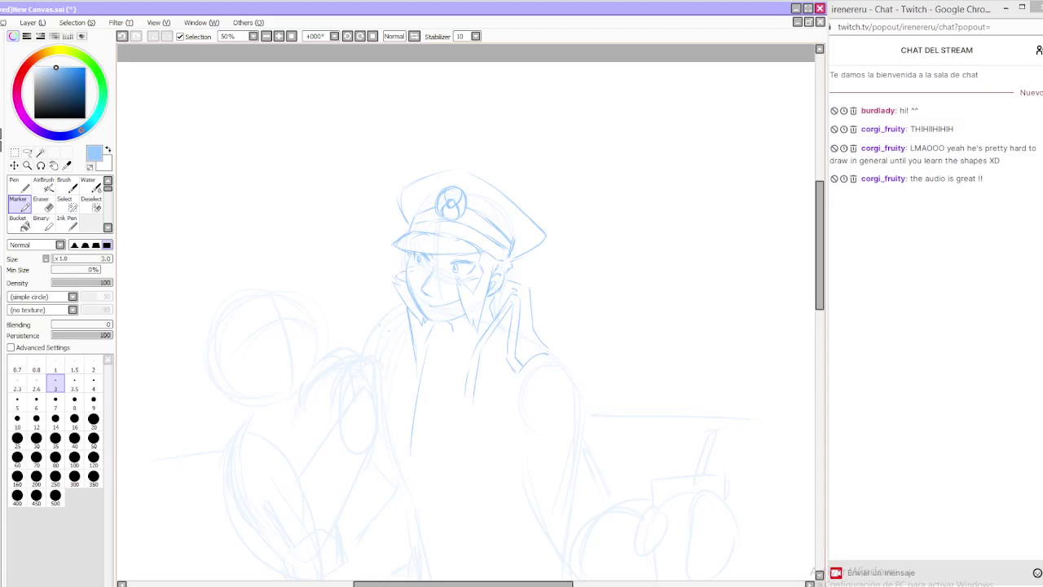
pyautogui.moveTo(372, 343)
pyautogui.mouseDown()
pyautogui.moveTo(382, 351)
pyautogui.moveTo(406, 339)
pyautogui.mouseUp()
pyautogui.moveTo(400, 299)
pyautogui.mouseDown()
pyautogui.moveTo(394, 319)
pyautogui.moveTo(425, 394)
pyautogui.mouseUp()
pyautogui.moveTo(419, 359); pyautogui.dragTo(414, 409)
# Draw the coat's near front edge as two long parallel lines from the chest down to the hem near the thigh
pyautogui.scroll(-3, 465, 310)
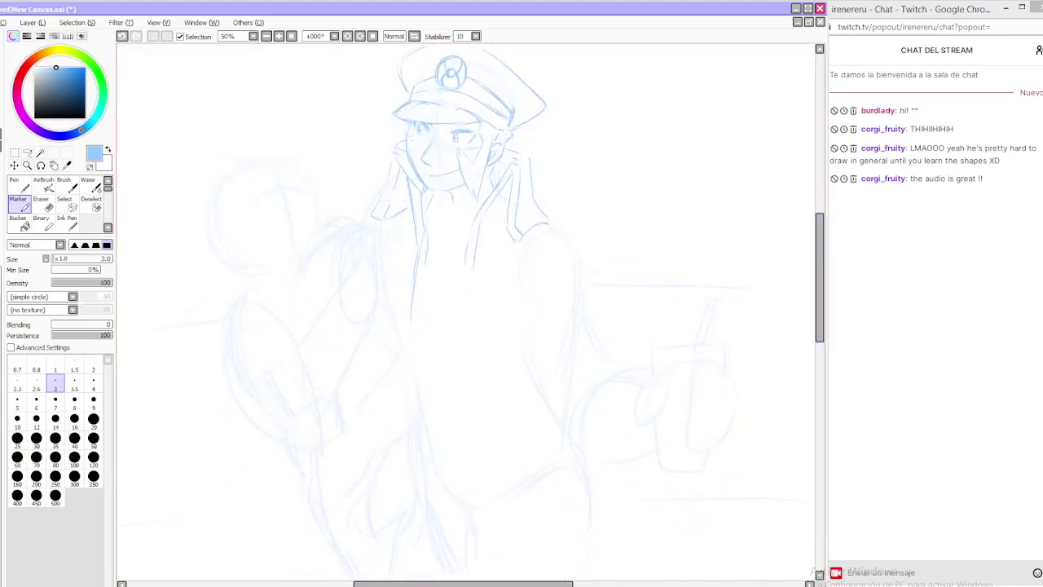
pyautogui.click(267, 36)
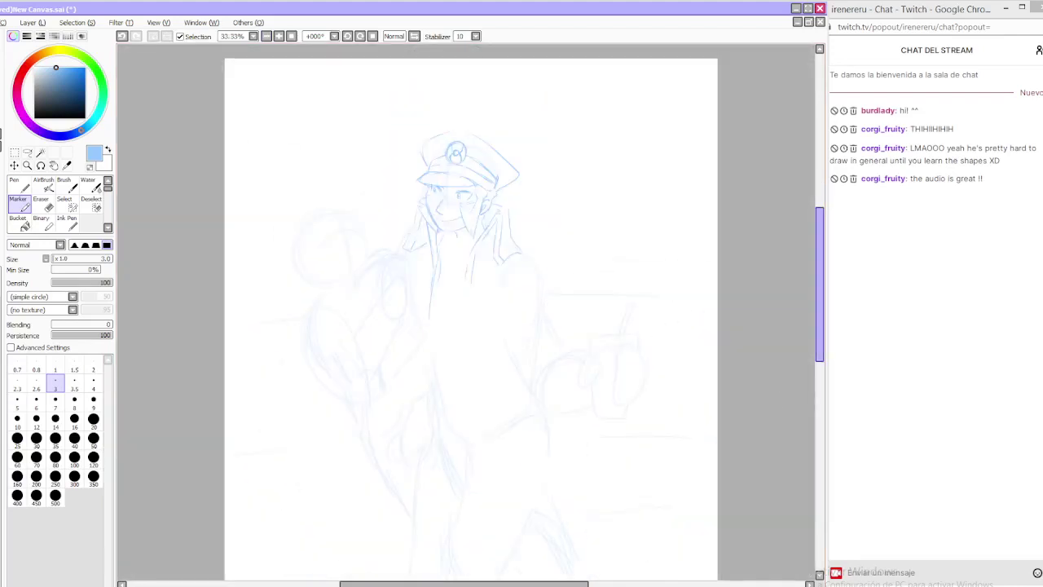
pyautogui.moveTo(820, 286); pyautogui.dragTo(820, 346)
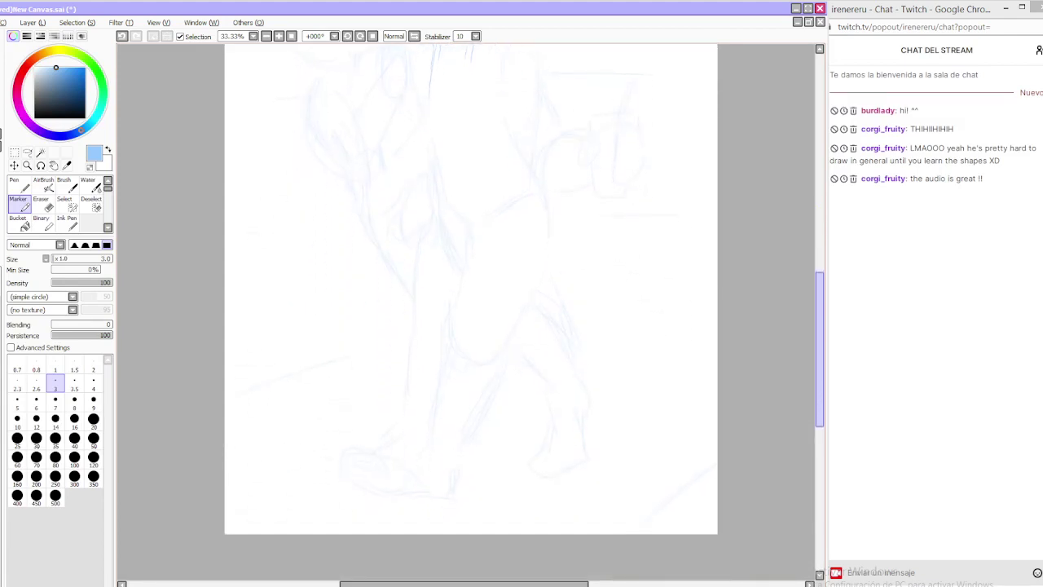
pyautogui.scroll(2, 471, 310)
pyautogui.moveTo(465, 106); pyautogui.dragTo(482, 360)
pyautogui.moveTo(472, 117); pyautogui.dragTo(489, 362)
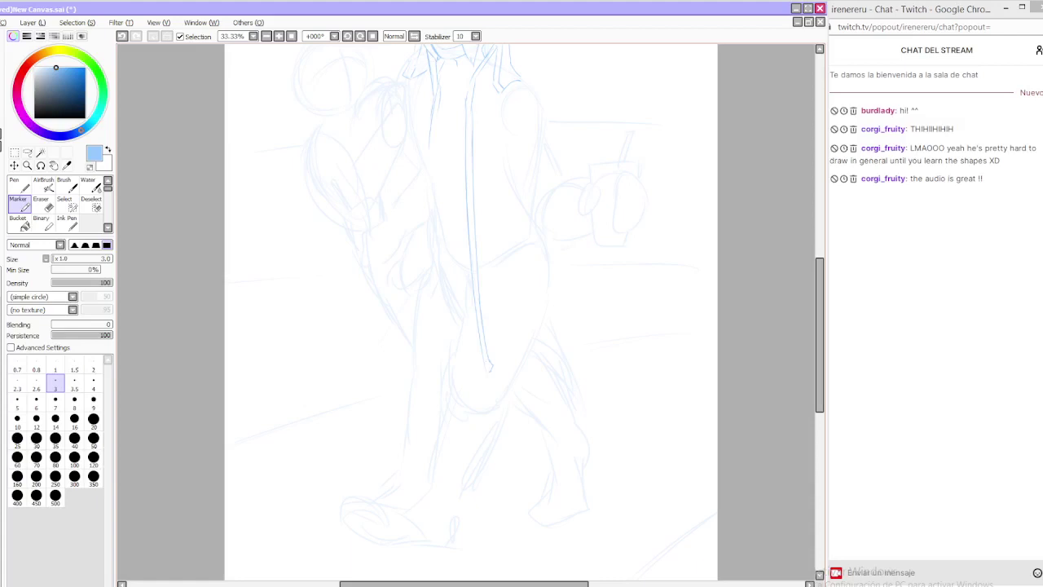
# Extend the coat's far front edge with a double line from the chest down to the hip
pyautogui.moveTo(439, 118); pyautogui.dragTo(433, 209)
pyautogui.moveTo(432, 192); pyautogui.dragTo(429, 214)
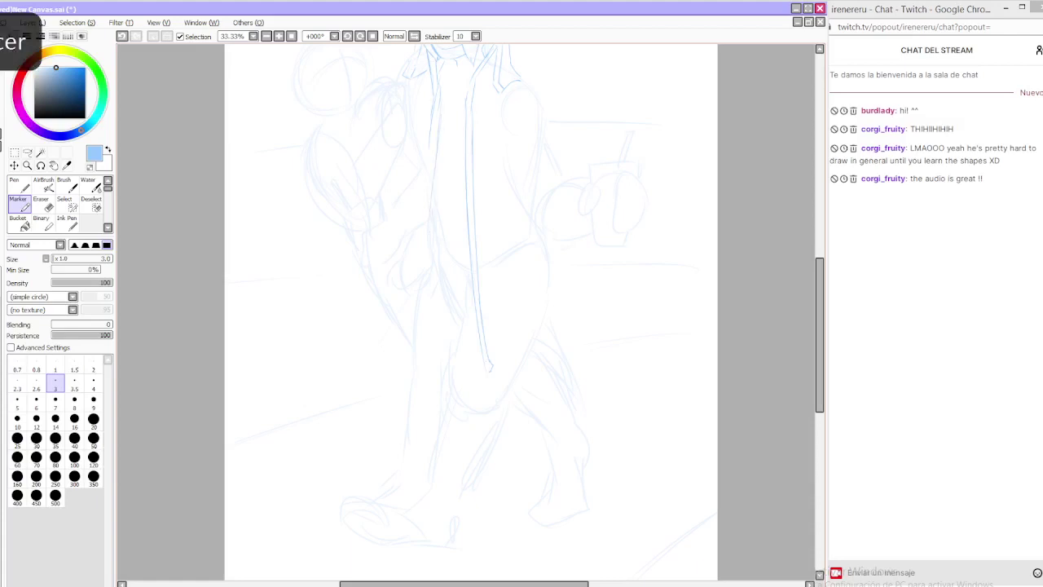
pyautogui.moveTo(432, 141); pyautogui.dragTo(429, 205)
pyautogui.hotkey('ctrl', 'z')
pyautogui.moveTo(428, 148); pyautogui.dragTo(431, 237)
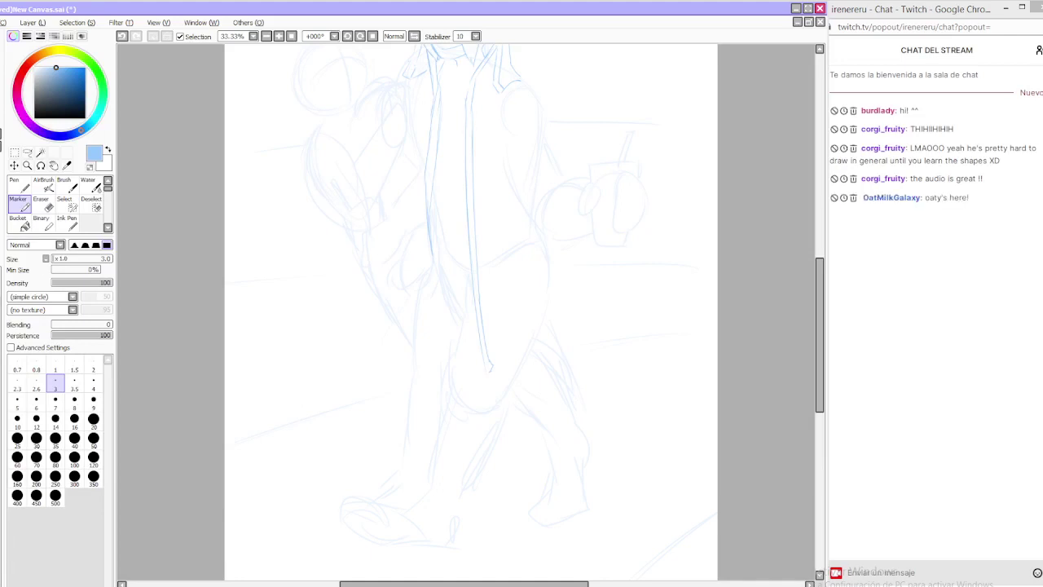
# Draw the near shoulder as an angular sleeve top below the collar, with a curved inner fold running down the upper arm
pyautogui.scroll(5, 471, 310)
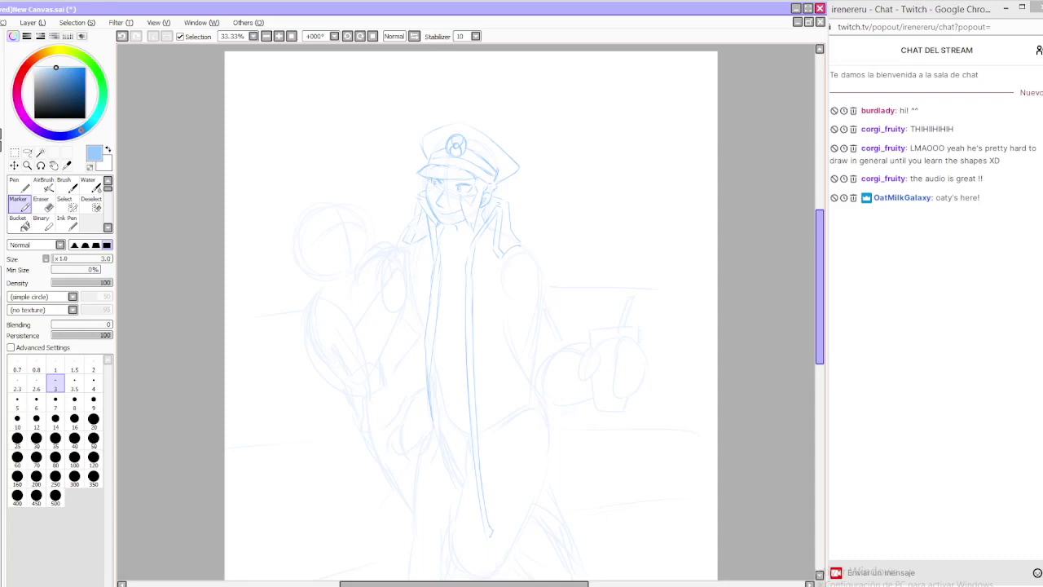
pyautogui.click(279, 35)
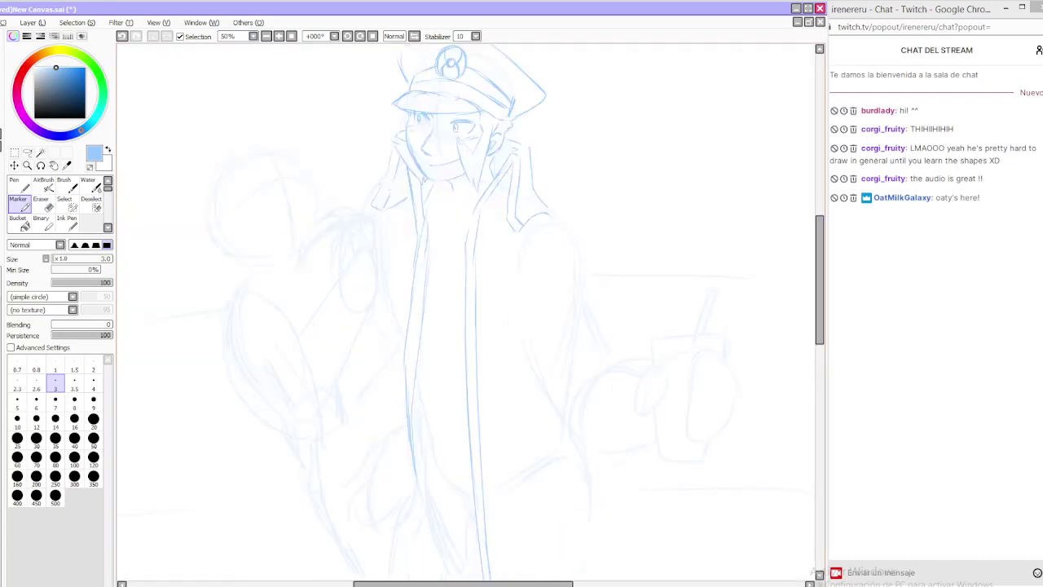
pyautogui.scroll(3, 466, 310)
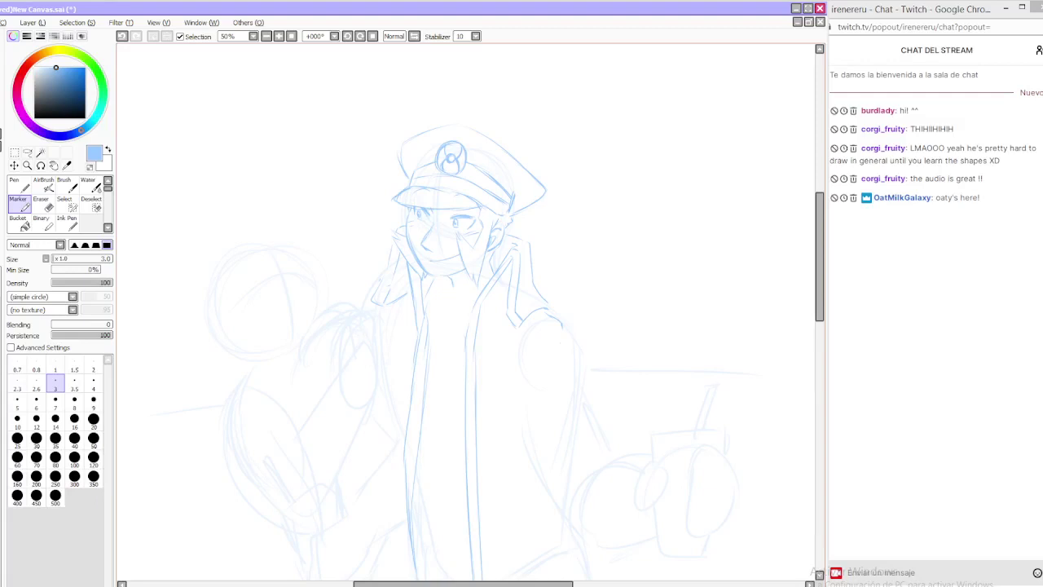
pyautogui.hotkey('ctrl', 'z')
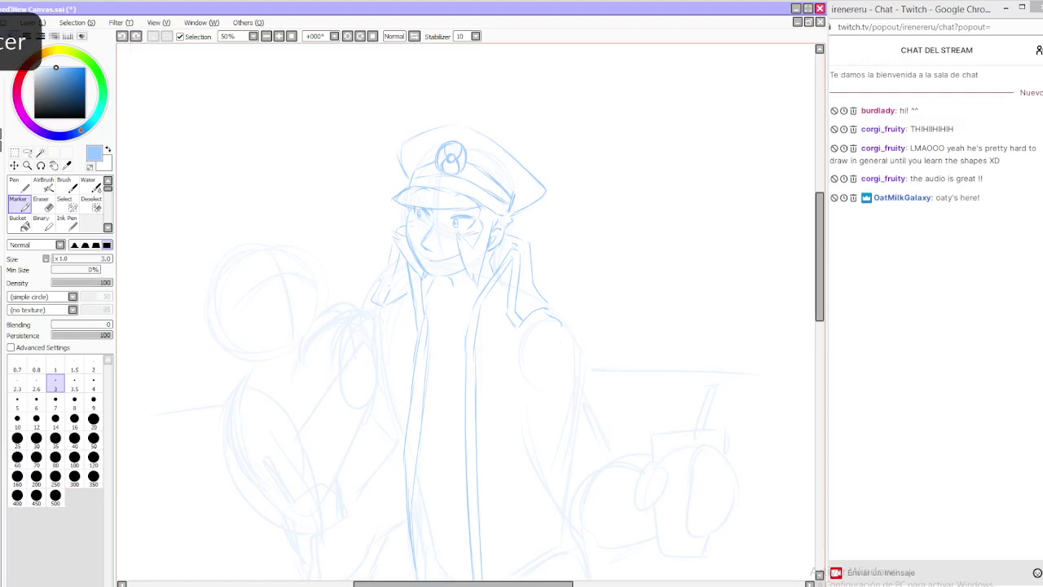
pyautogui.hotkey('ctrl', 'z')
pyautogui.moveTo(544, 307)
pyautogui.mouseDown()
pyautogui.moveTo(584, 335)
pyautogui.moveTo(576, 368)
pyautogui.moveTo(578, 358)
pyautogui.mouseUp()
pyautogui.hotkey('ctrl', 'z')
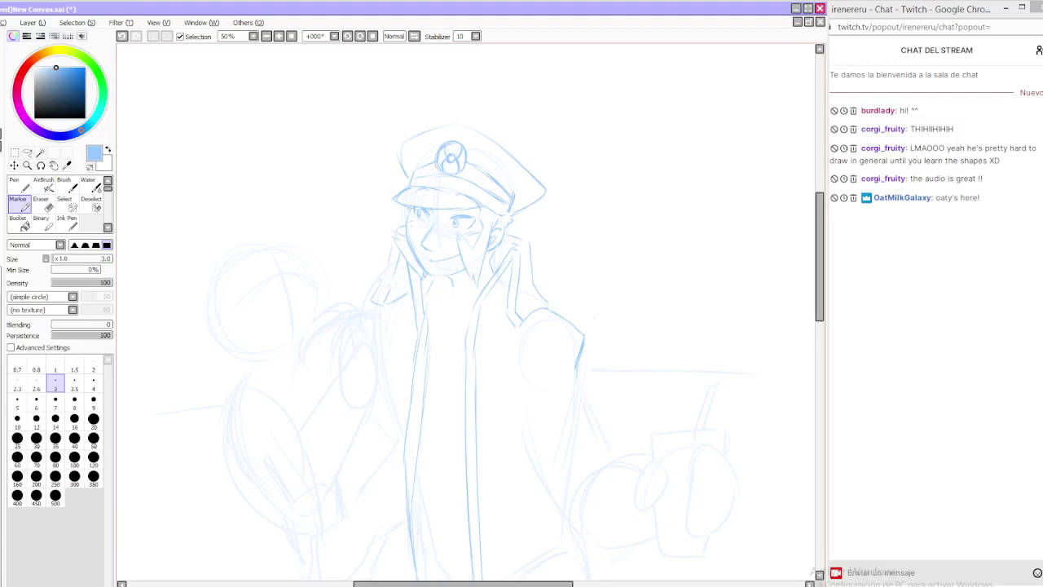
pyautogui.moveTo(573, 336)
pyautogui.mouseDown()
pyautogui.moveTo(547, 358)
pyautogui.moveTo(537, 402)
pyautogui.mouseUp()
pyautogui.hotkey('ctrl', 'z')
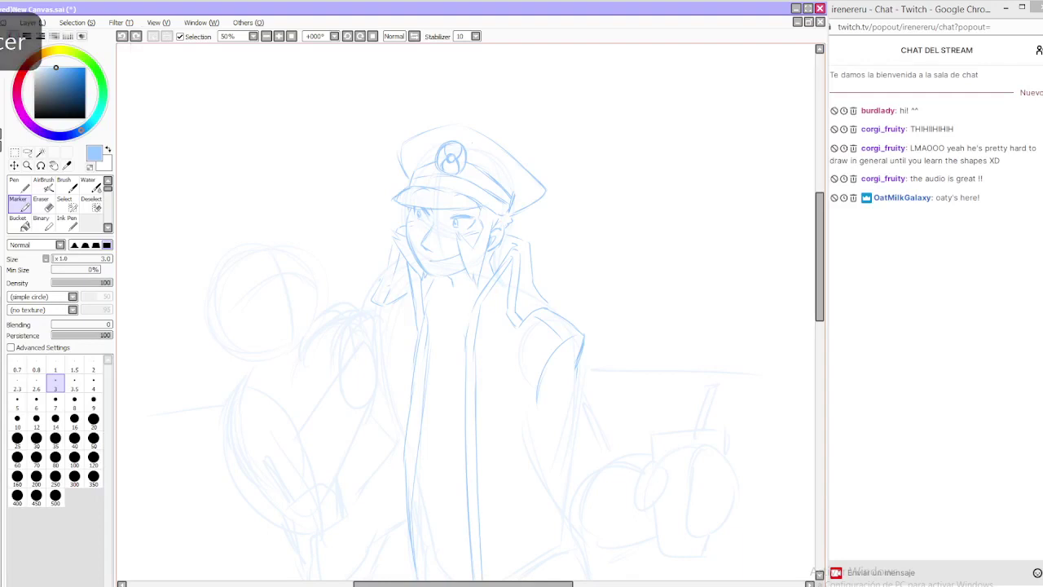
# Draw the near point of the shirt collar below the chin, inside the coat opening
pyautogui.moveTo(820, 257); pyautogui.dragTo(820, 278)
pyautogui.scroll(-2, 468, 309)
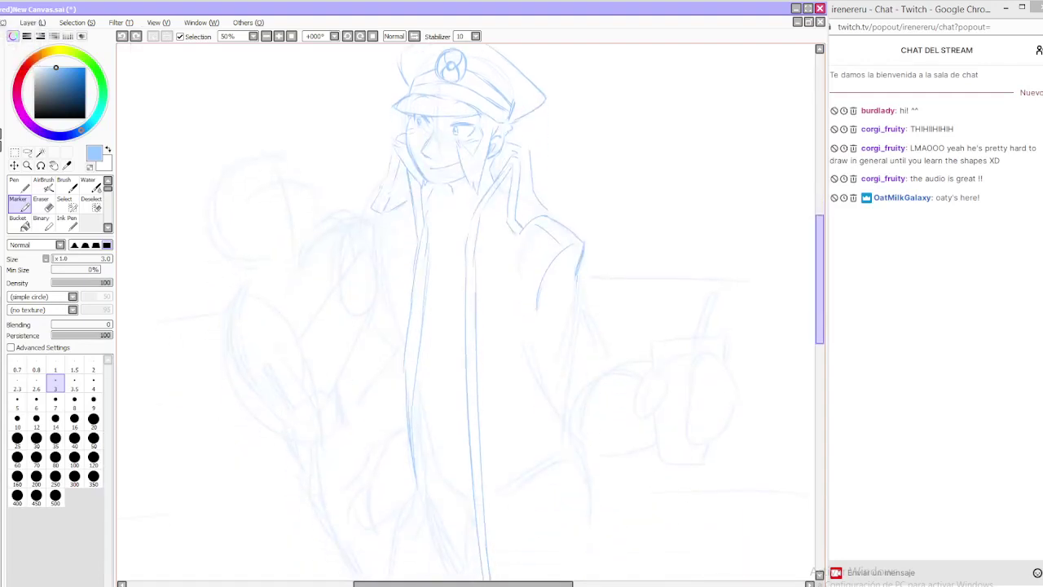
pyautogui.moveTo(820, 285); pyautogui.dragTo(820, 282)
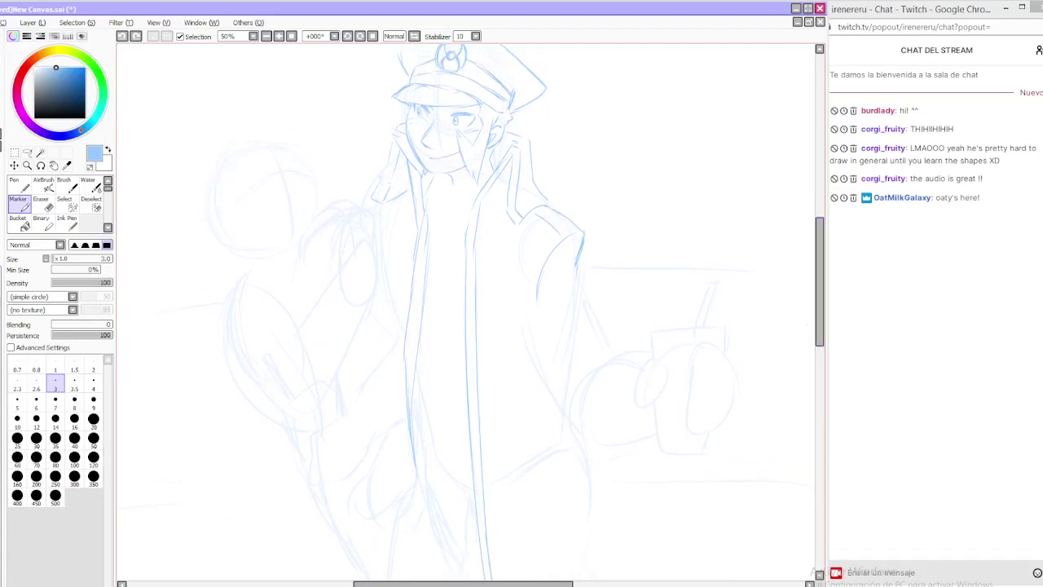
pyautogui.moveTo(444, 176)
pyautogui.mouseDown()
pyautogui.moveTo(447, 189)
pyautogui.moveTo(466, 190)
pyautogui.mouseUp()
pyautogui.hotkey('ctrl', 'z')
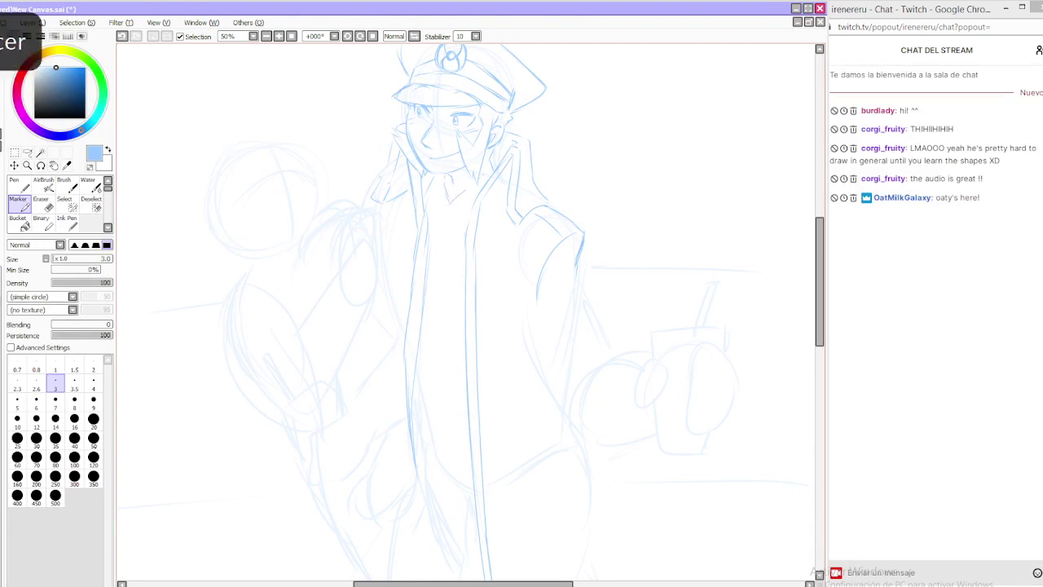
pyautogui.hotkey('ctrl', 'z')
pyautogui.hotkey('ctrl', 'y')
pyautogui.hotkey('ctrl', 'z')
pyautogui.hotkey('ctrl', 'y')
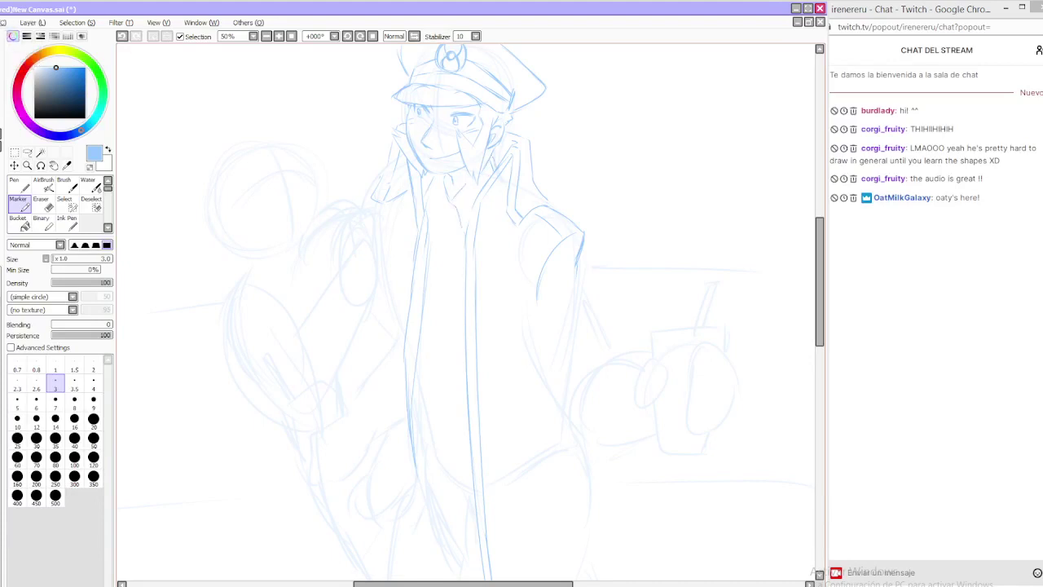
# Clean up the near shirt collar, draw its far point and add the tie knot between the two points
pyautogui.press('e')
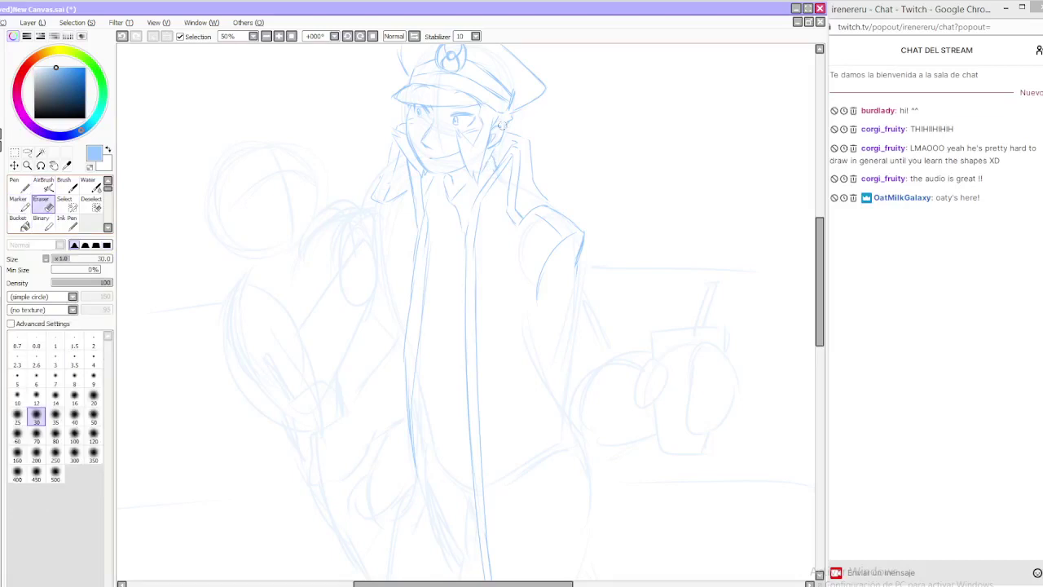
pyautogui.press('e')
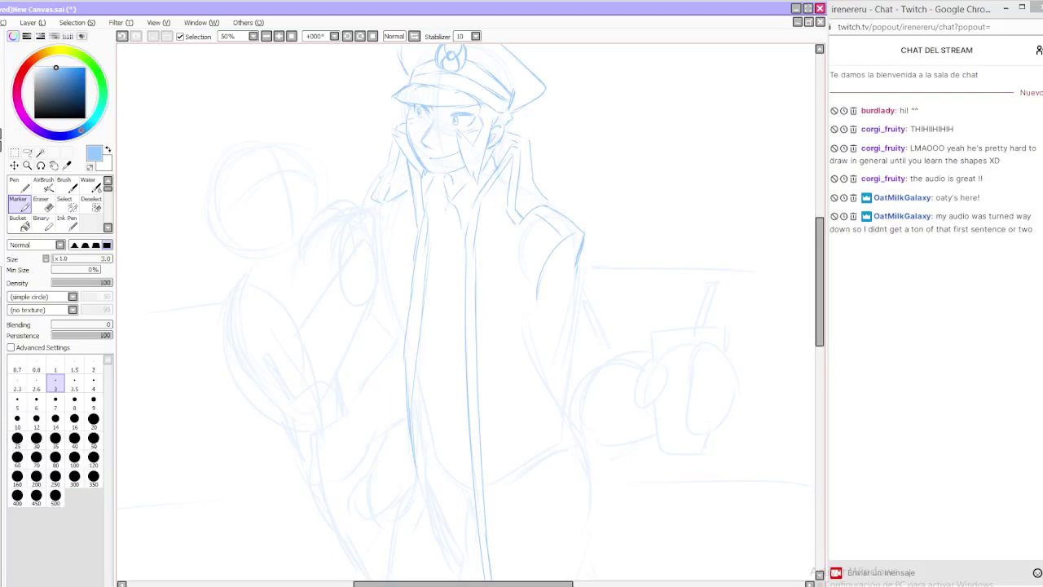
pyautogui.moveTo(430, 198); pyautogui.dragTo(438, 225)
pyautogui.hotkey('ctrl', 'z')
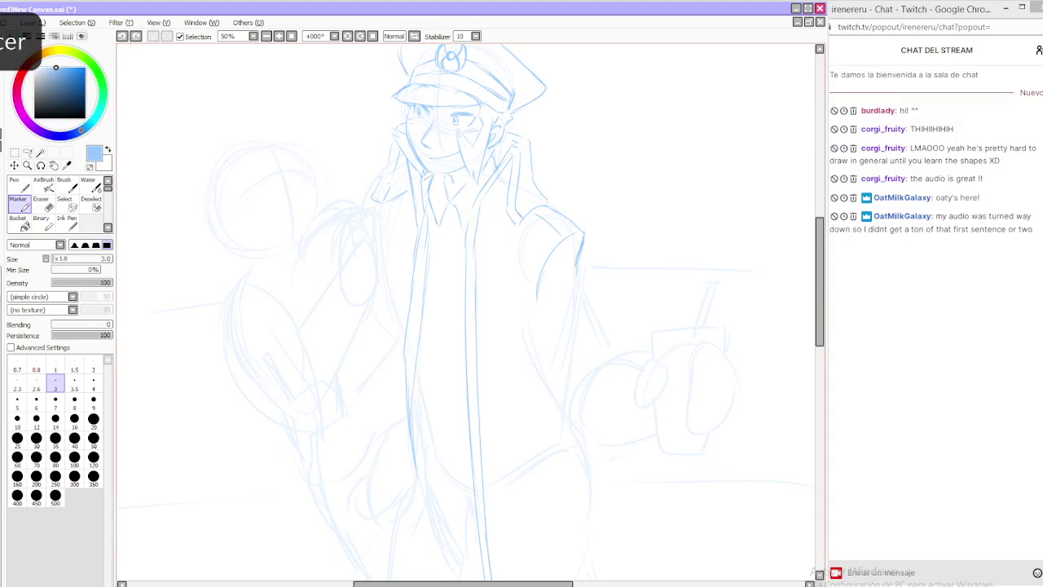
pyautogui.hotkey('ctrl', 'y')
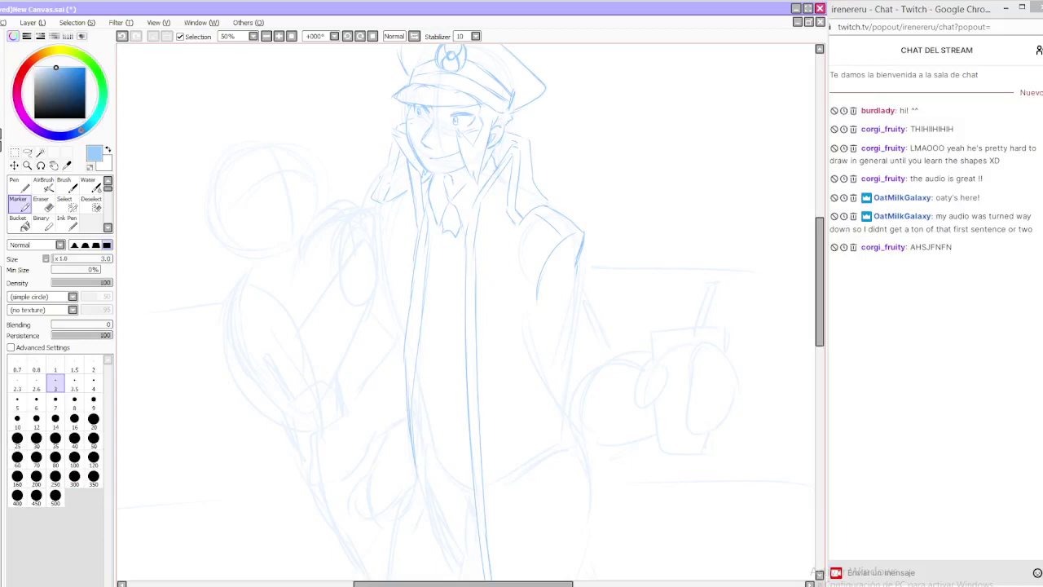
# Draw the necktie hanging from the knot down to its pointed end at the waist
pyautogui.click(277, 36)
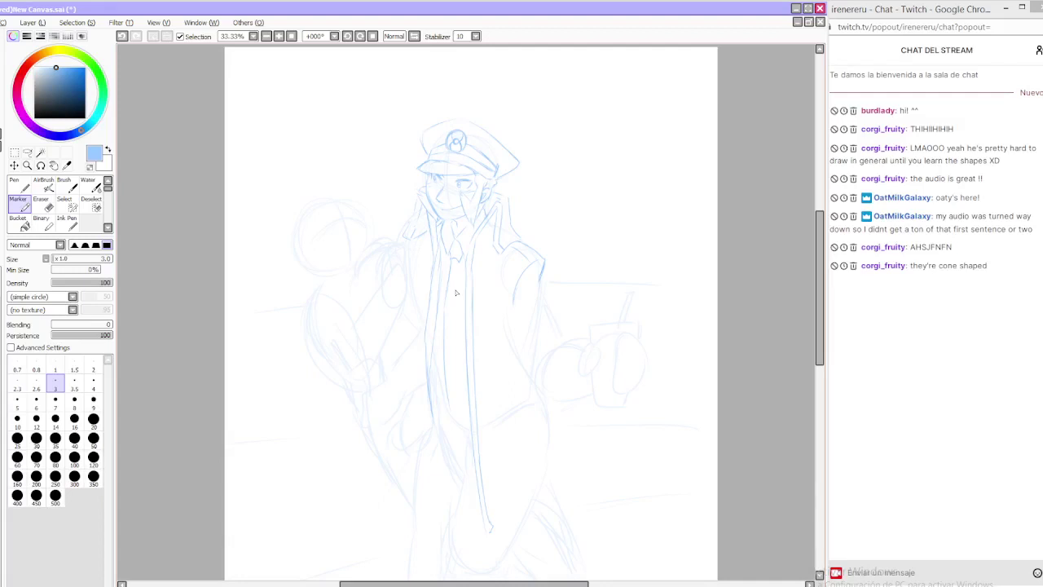
pyautogui.moveTo(464, 389); pyautogui.dragTo(453, 408)
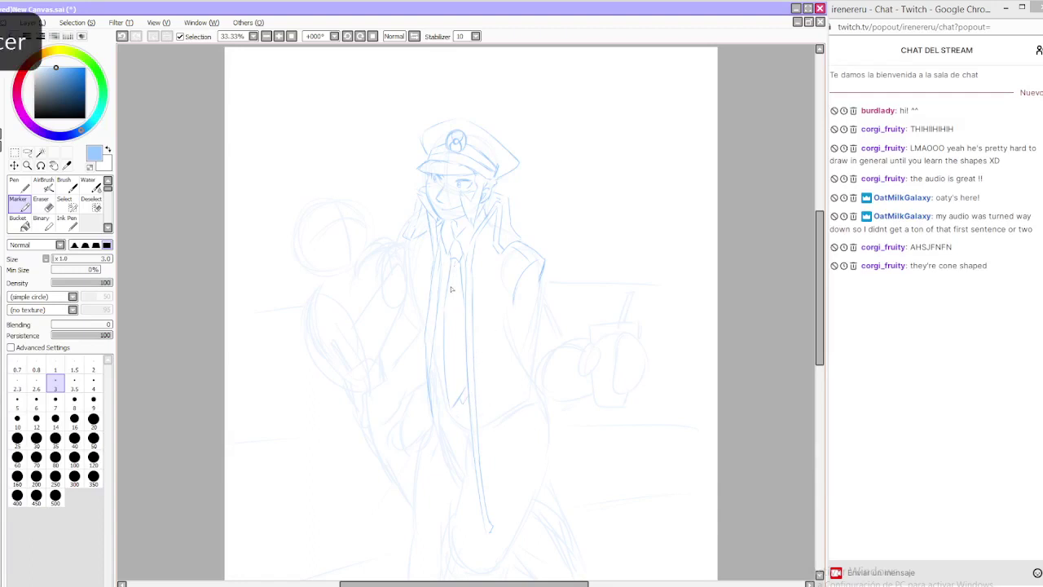
pyautogui.hotkey('ctrl', 'z')
pyautogui.moveTo(457, 262); pyautogui.dragTo(459, 328)
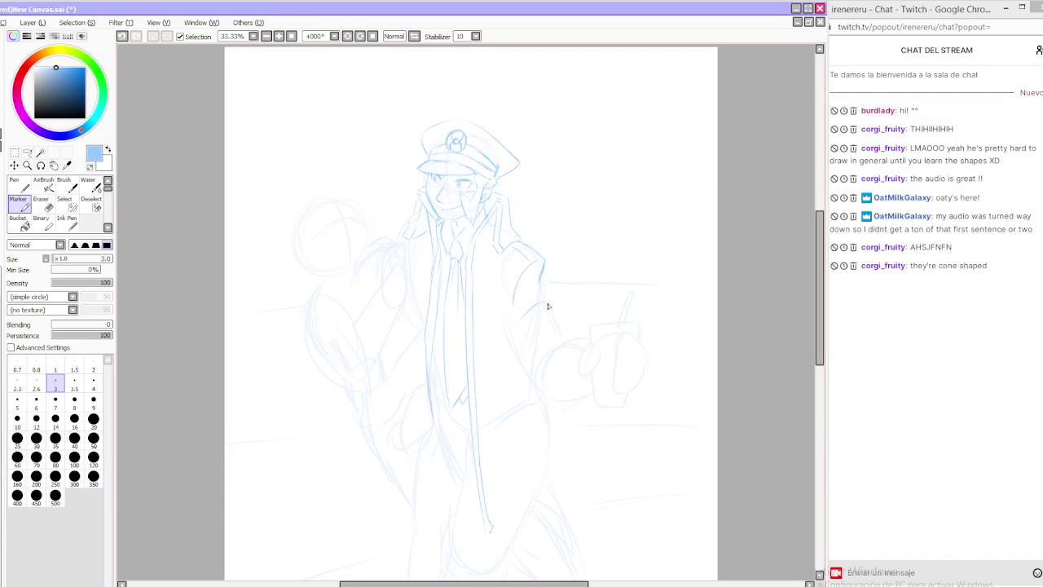
# Draw the near sleeve's underside and its flared cuff at the elbow, and erase the cuff's stray lines
pyautogui.moveTo(547, 305)
pyautogui.mouseDown()
pyautogui.moveTo(550, 331)
pyautogui.moveTo(519, 326)
pyautogui.moveTo(532, 349)
pyautogui.moveTo(560, 326)
pyautogui.mouseUp()
pyautogui.moveTo(539, 284); pyautogui.dragTo(546, 298)
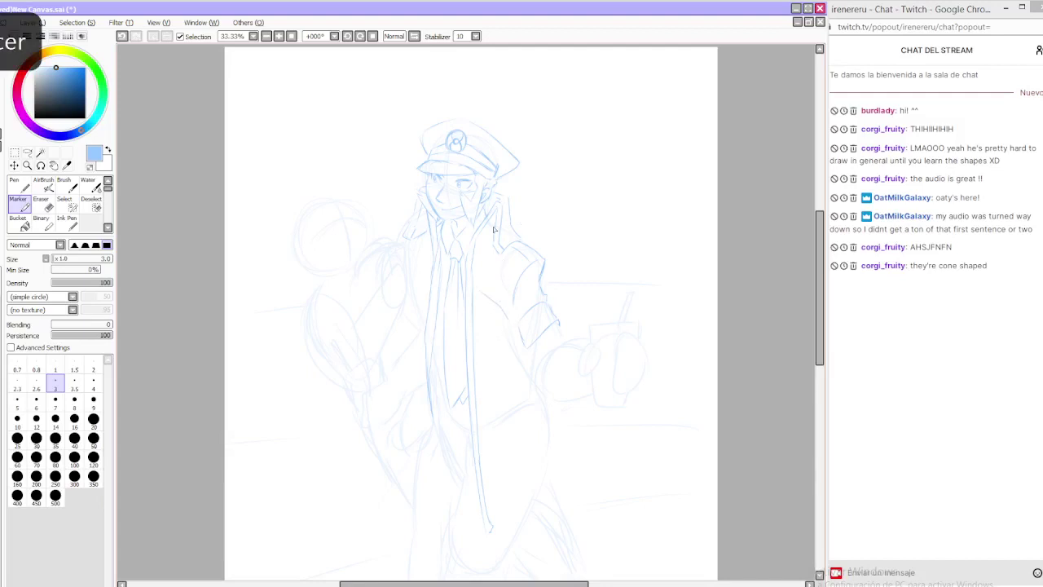
pyautogui.hotkey('ctrl', 'z')
pyautogui.moveTo(522, 328); pyautogui.dragTo(524, 354)
pyautogui.click(49, 204)
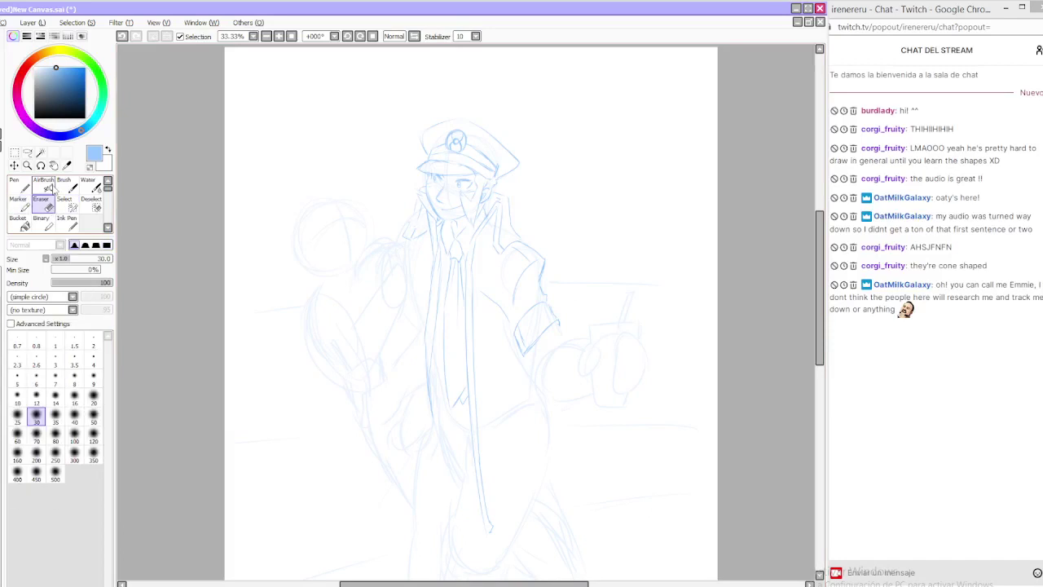
pyautogui.click(20, 203)
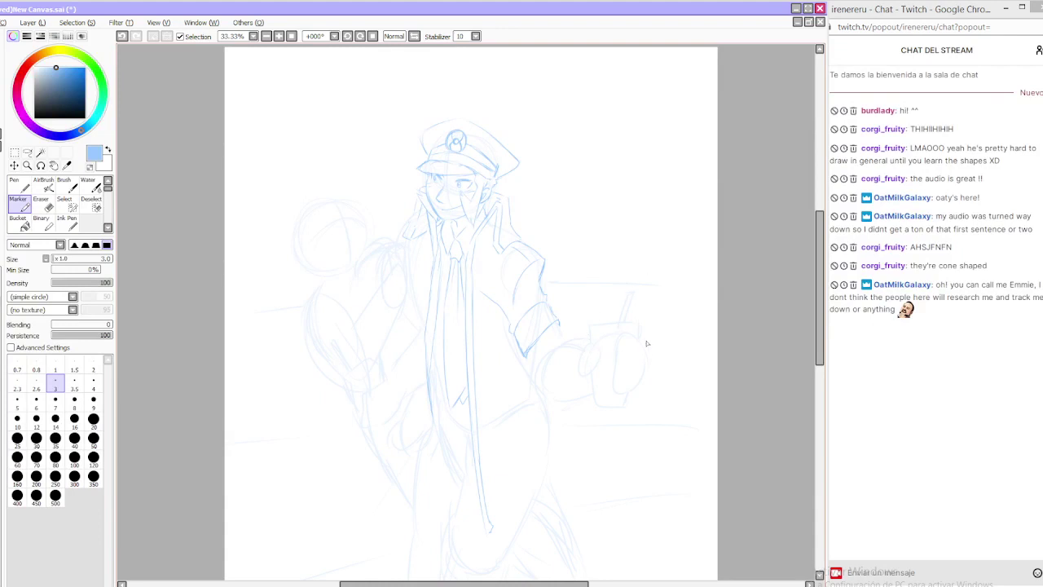
pyautogui.click(272, 37)
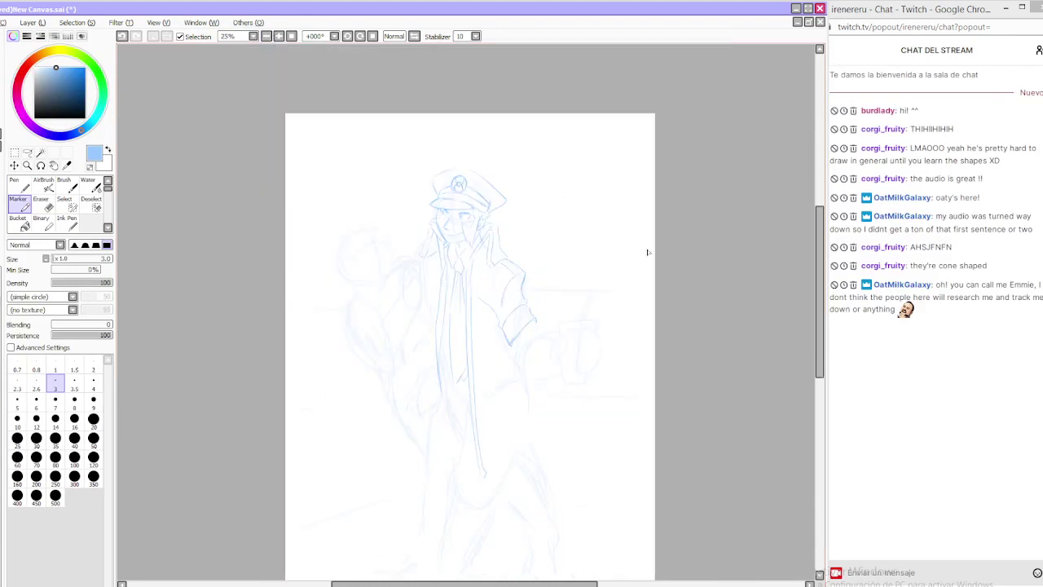
# Draw the curled fingers and knuckles of the near arm's hand wrapping around the far side of the cup
pyautogui.doubleClick(279, 36)
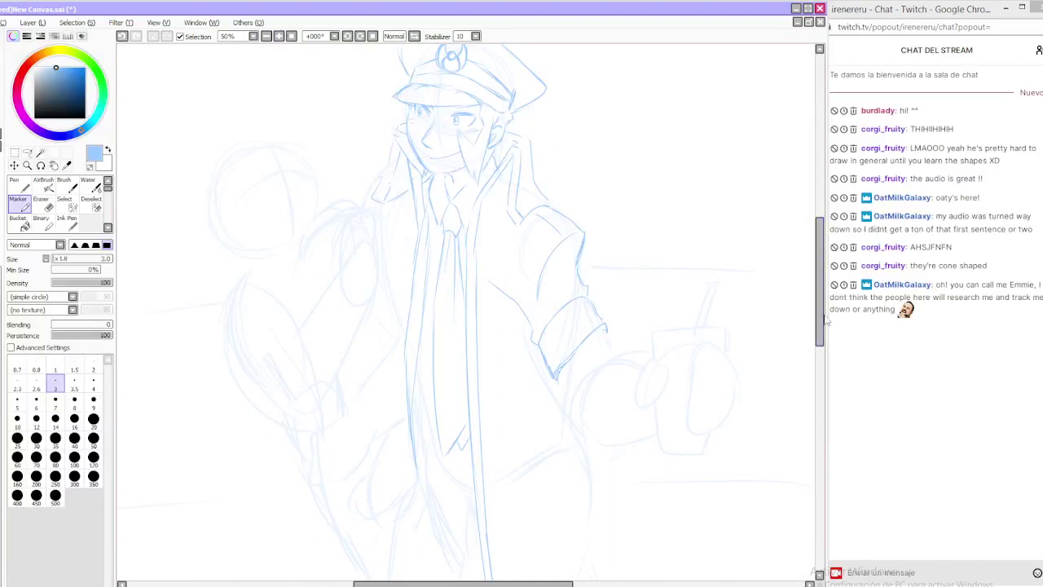
pyautogui.scroll(-5, 818, 322)
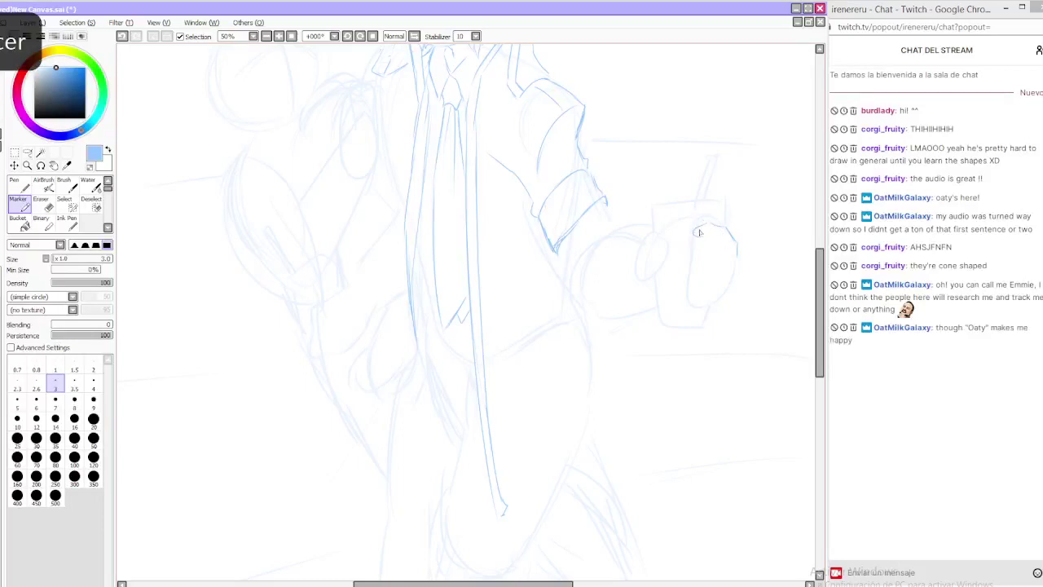
pyautogui.hotkey('ctrl', 'z')
pyautogui.moveTo(693, 235); pyautogui.dragTo(701, 234)
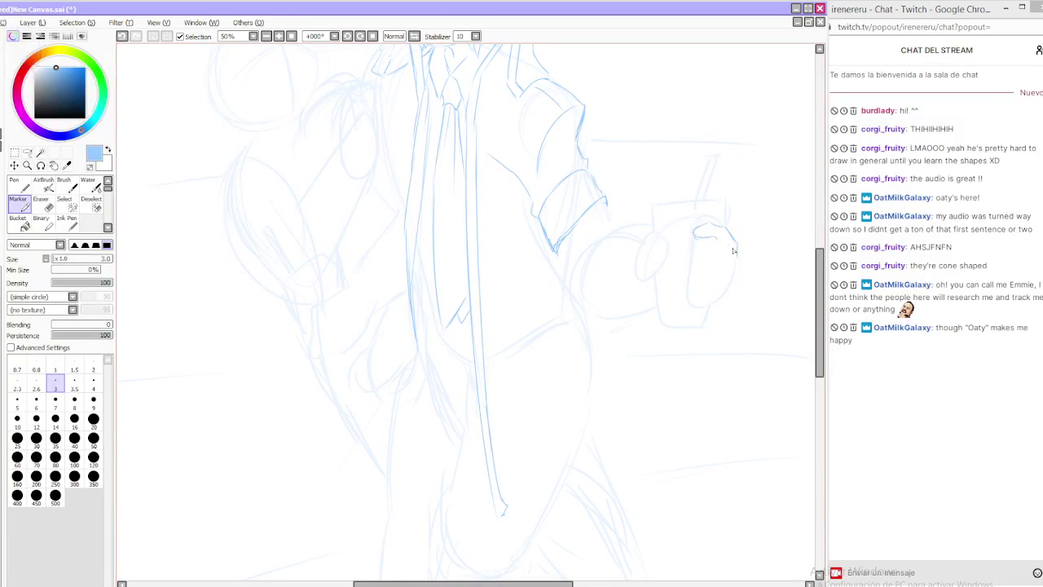
pyautogui.hotkey('ctrl', 'z')
pyautogui.moveTo(732, 239)
pyautogui.mouseDown()
pyautogui.moveTo(737, 252)
pyautogui.moveTo(699, 241)
pyautogui.moveTo(688, 255)
pyautogui.moveTo(730, 268)
pyautogui.mouseUp()
pyautogui.hotkey('ctrl', 'z')
pyautogui.moveTo(696, 258)
pyautogui.mouseDown()
pyautogui.moveTo(687, 271)
pyautogui.moveTo(721, 275)
pyautogui.moveTo(692, 294)
pyautogui.moveTo(719, 293)
pyautogui.moveTo(735, 275)
pyautogui.mouseUp()
pyautogui.hotkey('ctrl', 'z')
pyautogui.hotkey('ctrl', 'z')
# Isolate the lowest finger on the cup with the lasso, adjust its placement and clear the selection
pyautogui.press('a')
pyautogui.moveTo(712, 315); pyautogui.dragTo(722, 309)
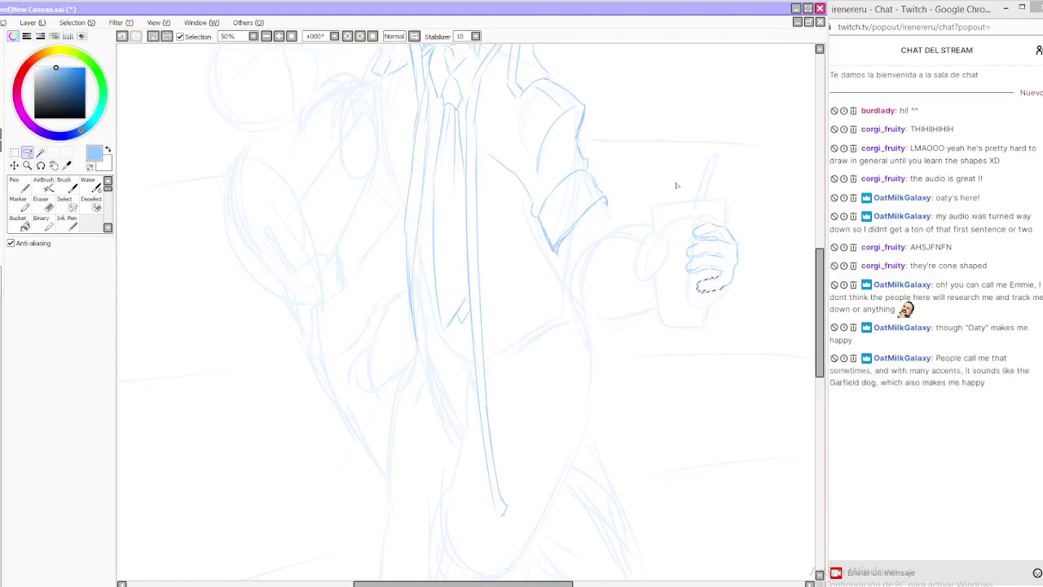
pyautogui.click(153, 36)
pyautogui.click(19, 199)
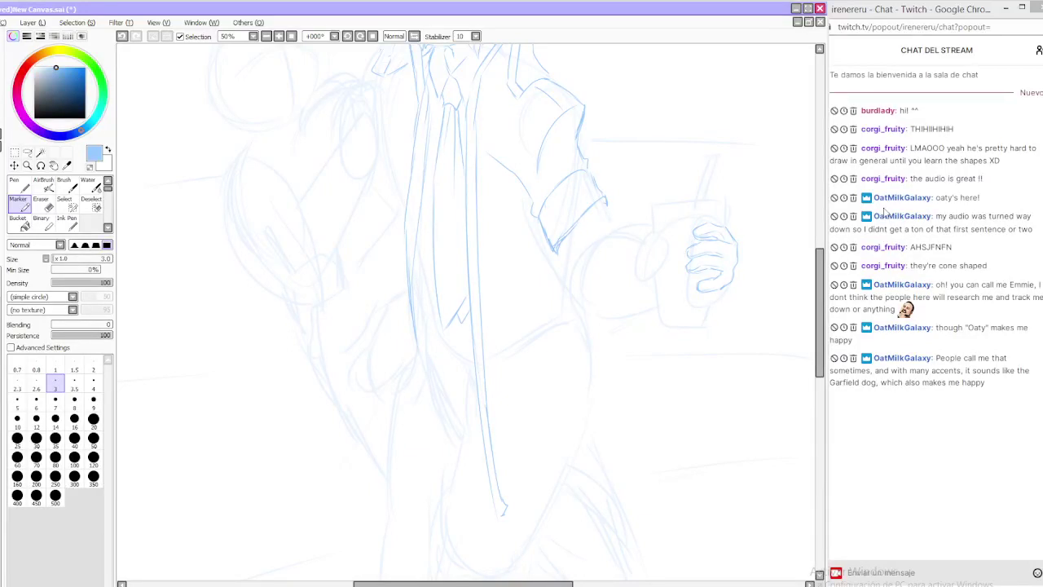
# Select the whole group of fingers, transform it to be slightly taller on the cup, and deselect it
pyautogui.press('l')
pyautogui.moveTo(745, 307)
pyautogui.mouseDown()
pyautogui.moveTo(693, 310)
pyautogui.moveTo(750, 317)
pyautogui.moveTo(749, 349)
pyautogui.mouseUp()
pyautogui.hotkey('ctrl', 't')
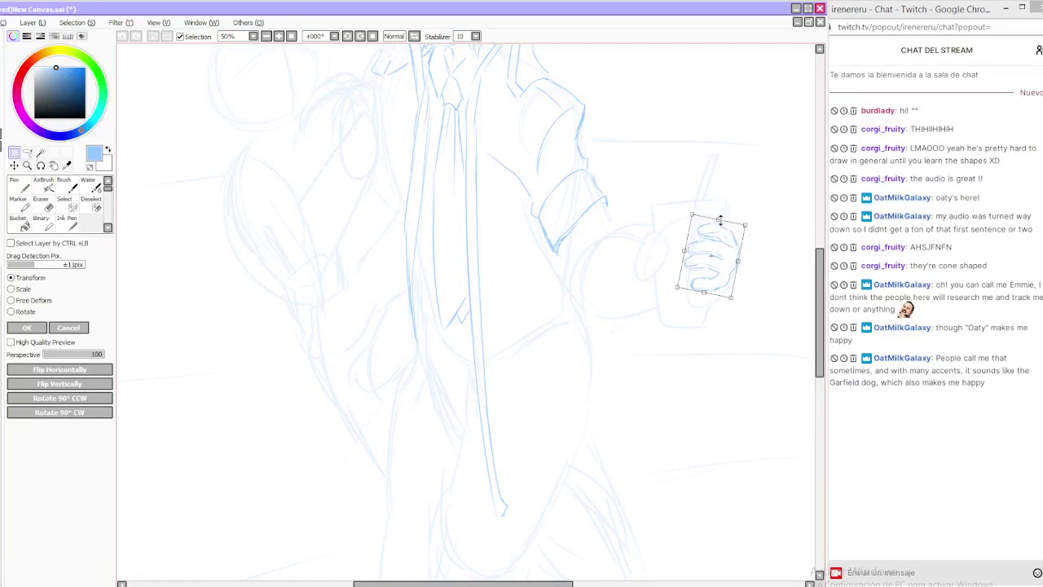
pyautogui.moveTo(721, 220); pyautogui.dragTo(721, 210)
pyautogui.moveTo(729, 263); pyautogui.dragTo(726, 269)
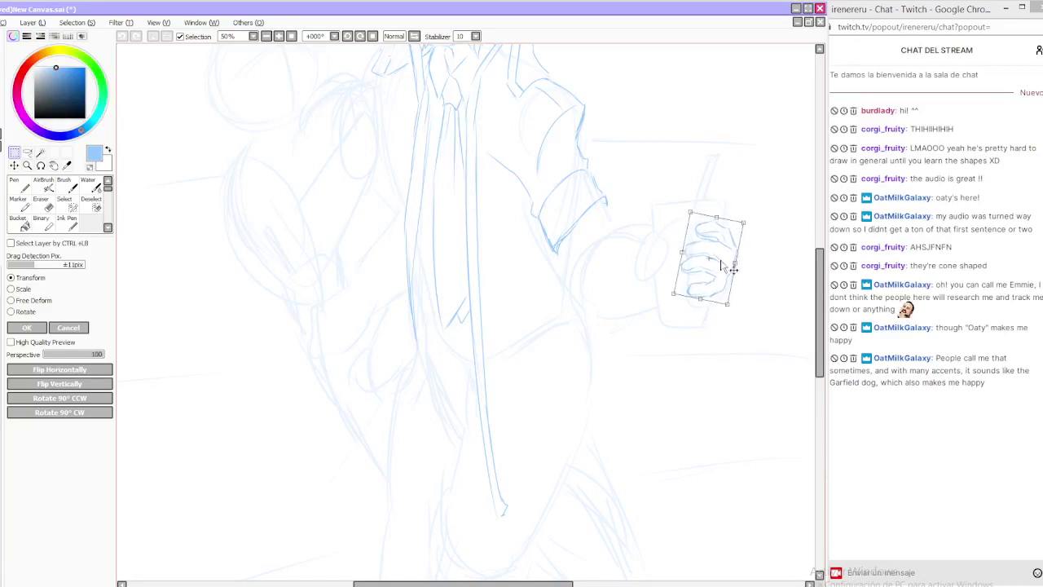
pyautogui.click(27, 327)
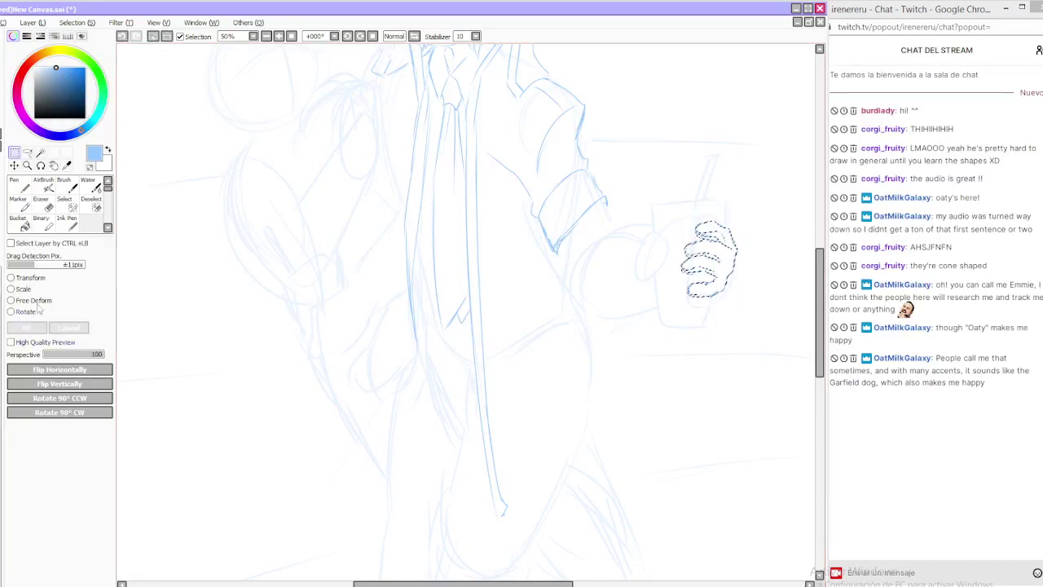
pyautogui.click(152, 37)
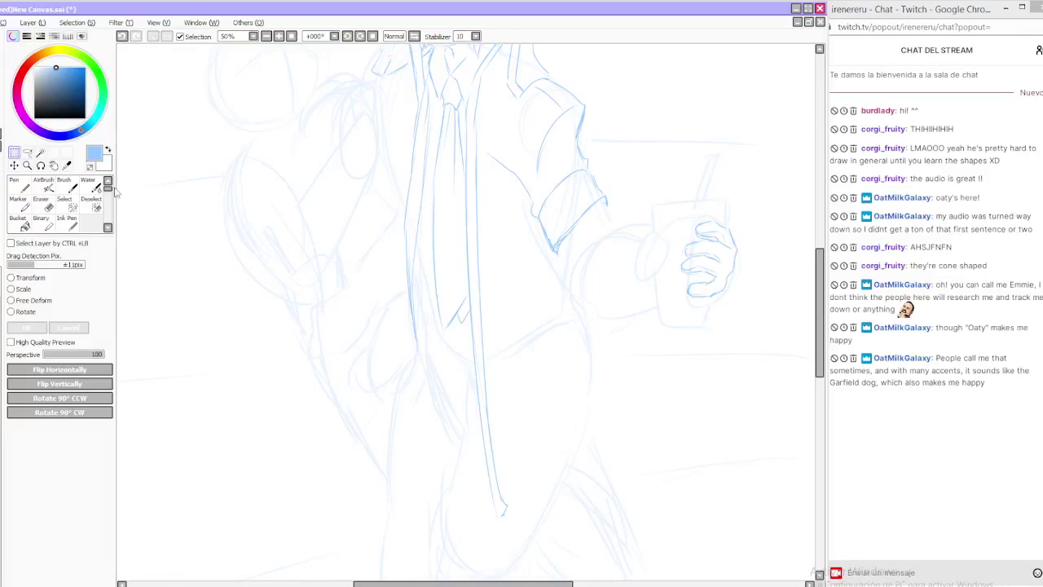
pyautogui.click(18, 204)
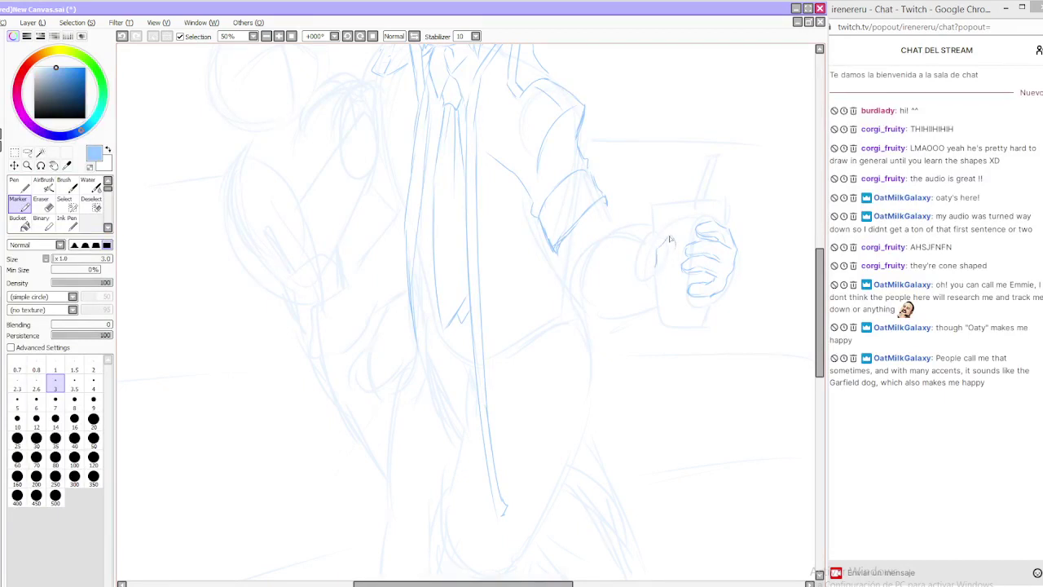
# Draw the thumb side of the hand along the cup's edge nearest the body
pyautogui.moveTo(669, 235); pyautogui.dragTo(650, 306)
pyautogui.hotkey('ctrl', 'z')
pyautogui.moveTo(665, 220); pyautogui.dragTo(657, 245)
pyautogui.hotkey('ctrl', 'z')
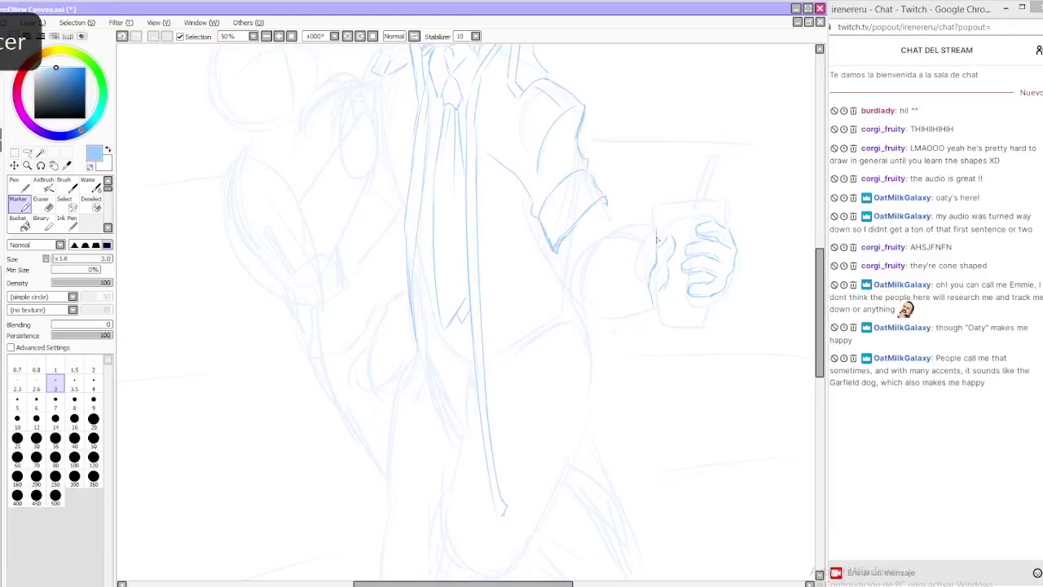
pyautogui.hotkey('ctrl', 'z')
# Draw the cup's lower sides and curved bottom beneath the fingers
pyautogui.moveTo(660, 288)
pyautogui.mouseDown()
pyautogui.moveTo(705, 312)
pyautogui.moveTo(688, 318)
pyautogui.moveTo(710, 309)
pyautogui.moveTo(698, 313)
pyautogui.moveTo(702, 326)
pyautogui.moveTo(677, 317)
pyautogui.moveTo(719, 299)
pyautogui.mouseUp()
pyautogui.hotkey('ctrl', 'z')
pyautogui.hotkey('ctrl', 'z')
pyautogui.hotkey('ctrl', 'z')
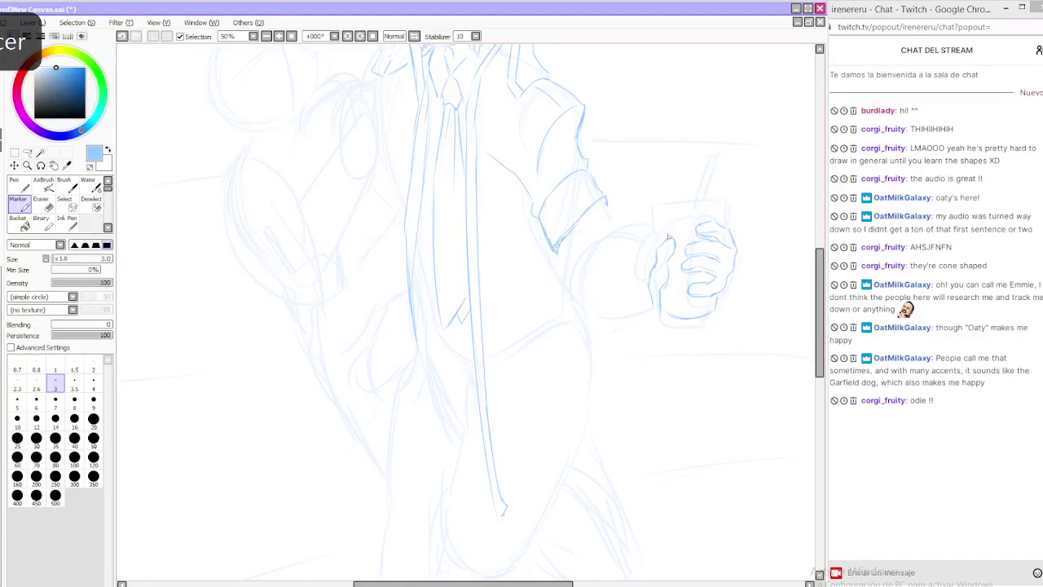
# Draw the cup's upper side edges and rim, with a second curved line just under the rim
pyautogui.moveTo(662, 241); pyautogui.dragTo(660, 224)
pyautogui.hotkey('ctrl', 'z')
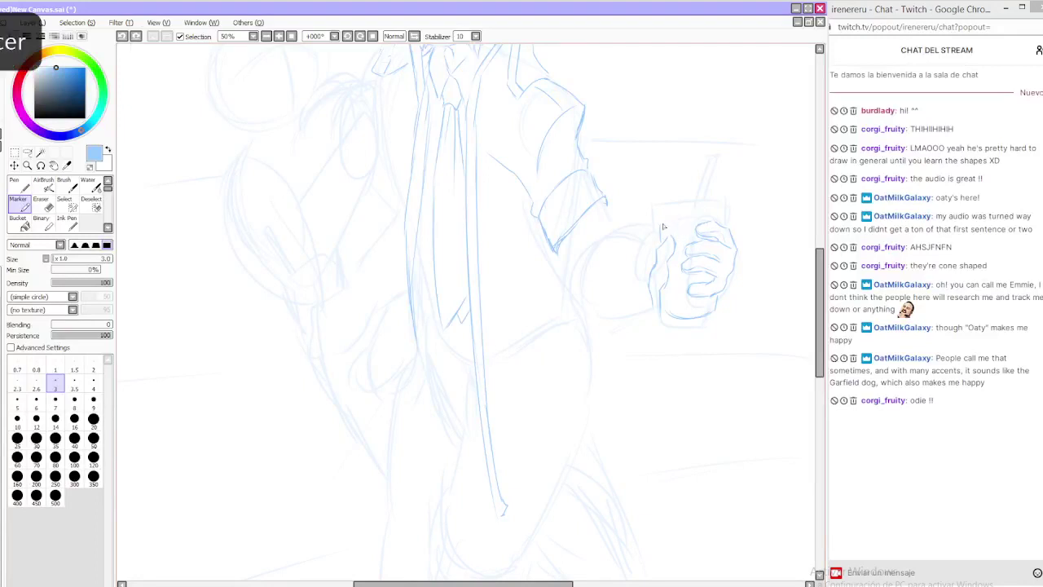
pyautogui.hotkey('ctrl', 'z')
pyautogui.moveTo(658, 222)
pyautogui.mouseDown()
pyautogui.moveTo(662, 252)
pyautogui.moveTo(699, 215)
pyautogui.moveTo(723, 217)
pyautogui.moveTo(731, 234)
pyautogui.mouseUp()
pyautogui.hotkey('ctrl', 'z')
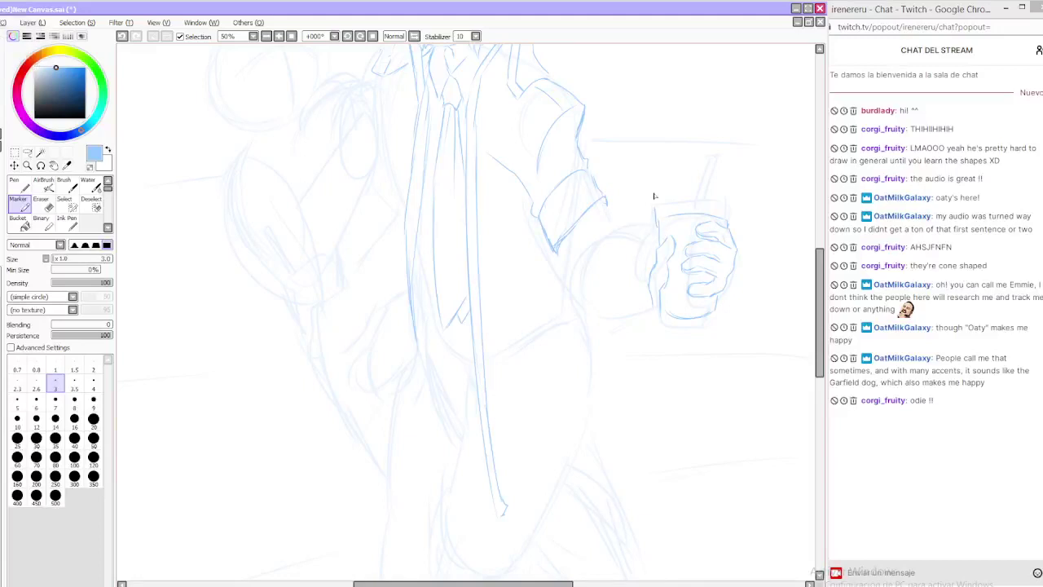
pyautogui.hotkey('ctrl', 'z')
pyautogui.moveTo(658, 220); pyautogui.dragTo(659, 232)
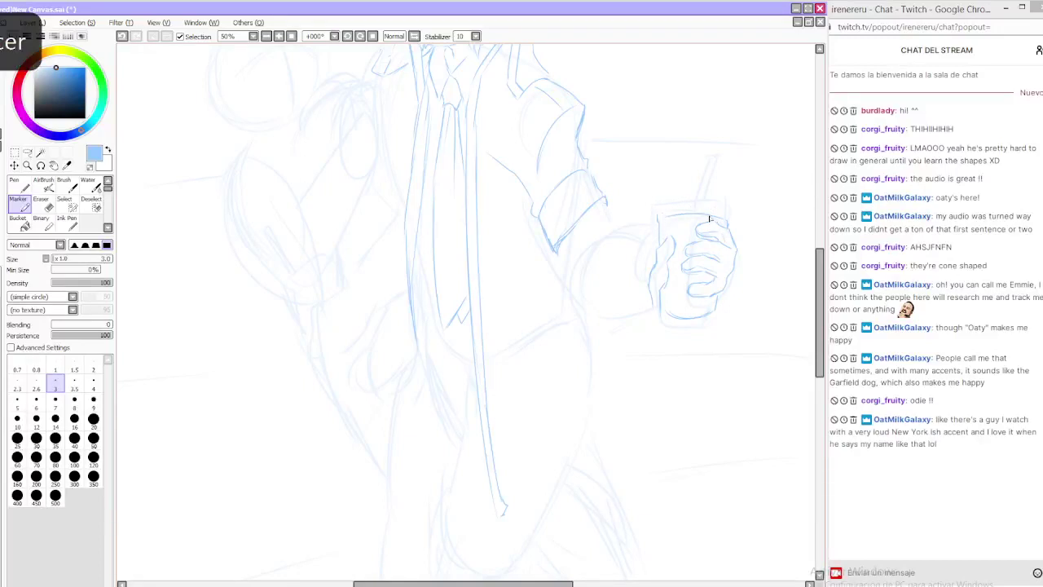
pyautogui.hotkey('ctrl', 'z')
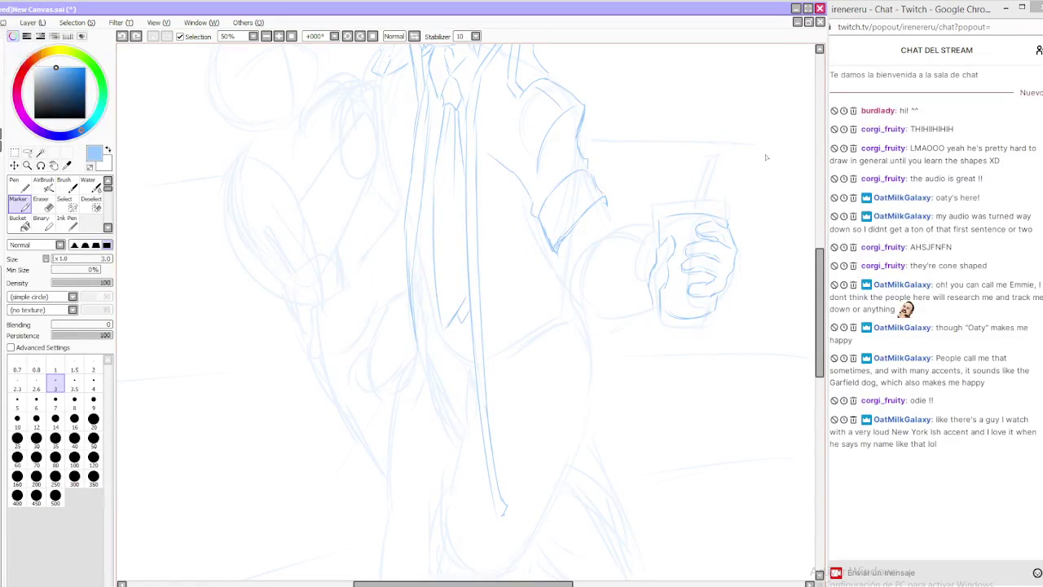
pyautogui.moveTo(660, 221)
pyautogui.mouseDown()
pyautogui.moveTo(696, 225)
pyautogui.moveTo(673, 232)
pyautogui.moveTo(727, 221)
pyautogui.mouseUp()
pyautogui.hotkey('ctrl', 'z')
pyautogui.hotkey('ctrl', 'z')
# Draw small round tapioca pearls beside the fingers and in a row along the cup's bottom
pyautogui.moveTo(676, 273); pyautogui.dragTo(687, 273)
pyautogui.moveTo(706, 280)
pyautogui.mouseDown()
pyautogui.moveTo(716, 284)
pyautogui.moveTo(676, 309)
pyautogui.moveTo(689, 313)
pyautogui.mouseUp()
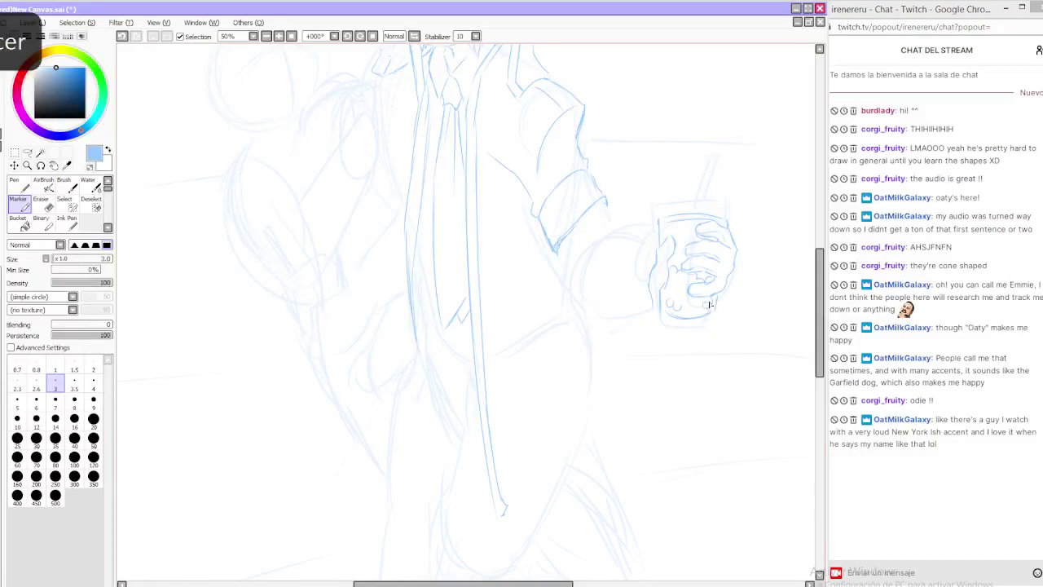
pyautogui.moveTo(699, 306); pyautogui.dragTo(702, 305)
pyautogui.hotkey('ctrl', 'z')
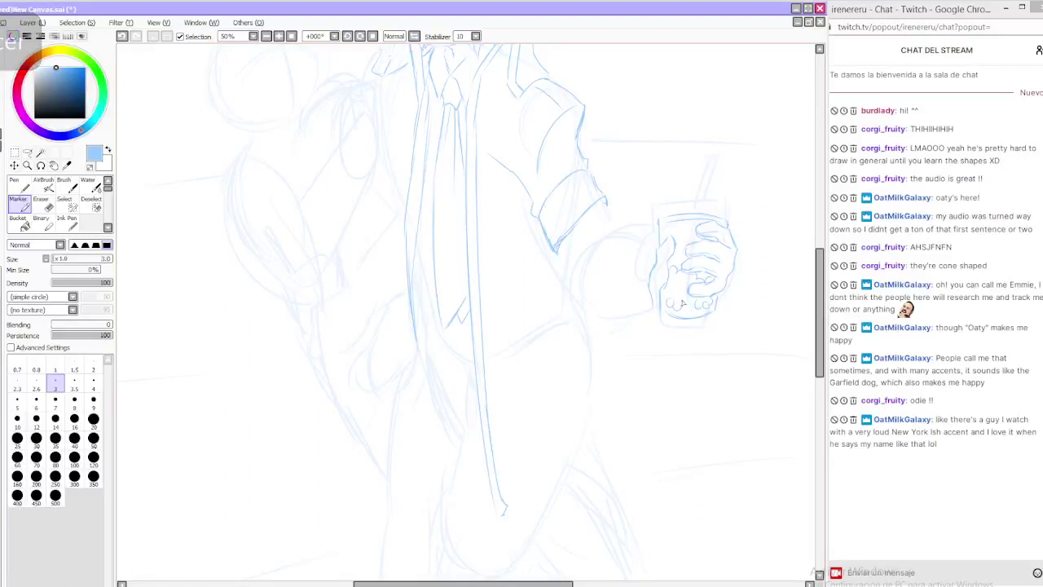
pyautogui.hotkey('ctrl', 'z')
pyautogui.moveTo(685, 310); pyautogui.dragTo(694, 301)
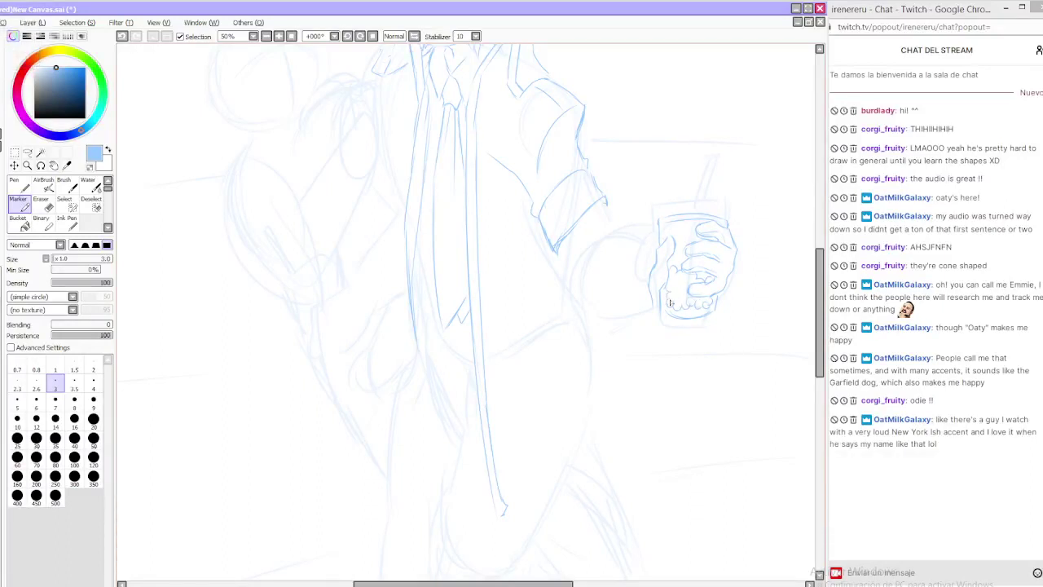
pyautogui.hotkey('ctrl', 'z')
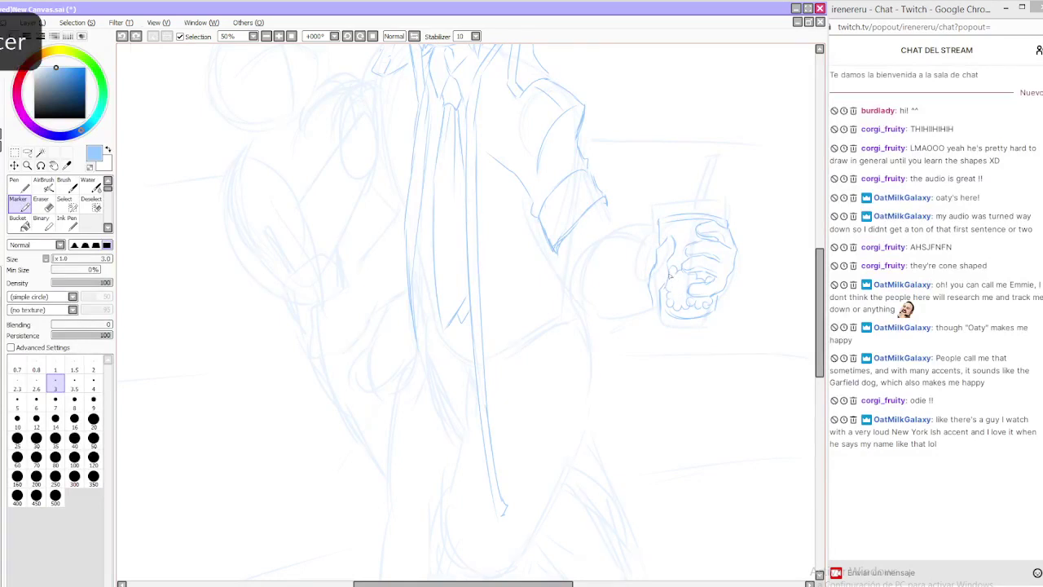
# Fill the lower cup with more tapioca pearls around the fingers and add a single pearl below the rim
pyautogui.moveTo(675, 275); pyautogui.dragTo(680, 283)
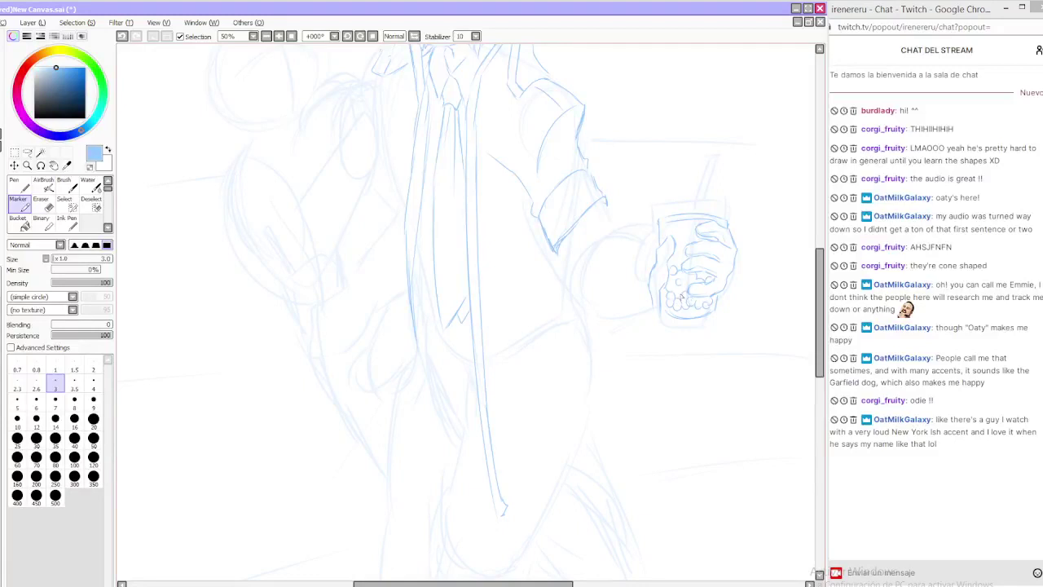
pyautogui.hotkey('ctrl', 'z')
pyautogui.moveTo(683, 301); pyautogui.dragTo(691, 306)
pyautogui.hotkey('ctrl', 'z')
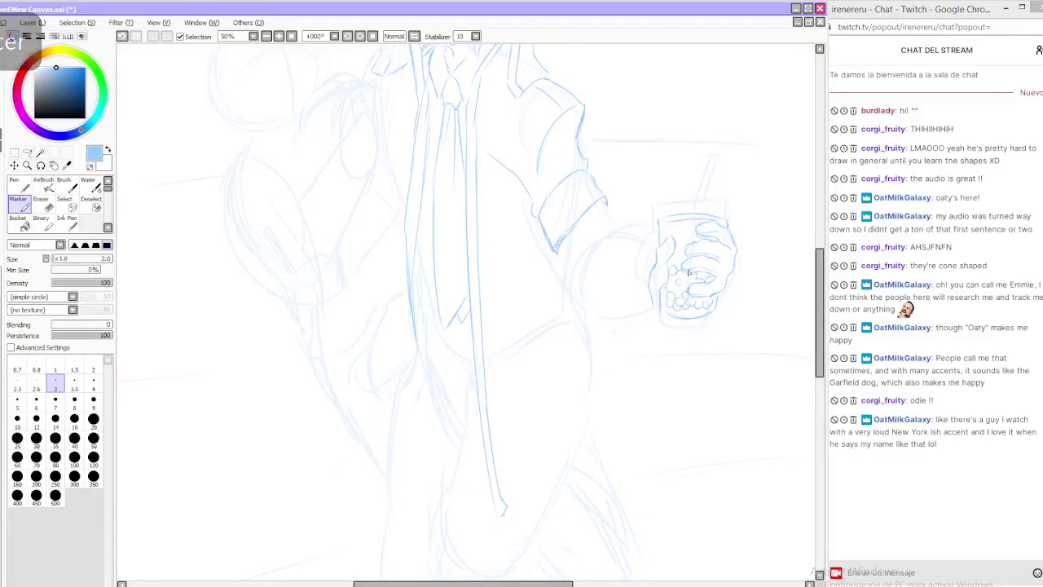
pyautogui.hotkey('ctrl', 'z')
pyautogui.moveTo(698, 231); pyautogui.dragTo(725, 232)
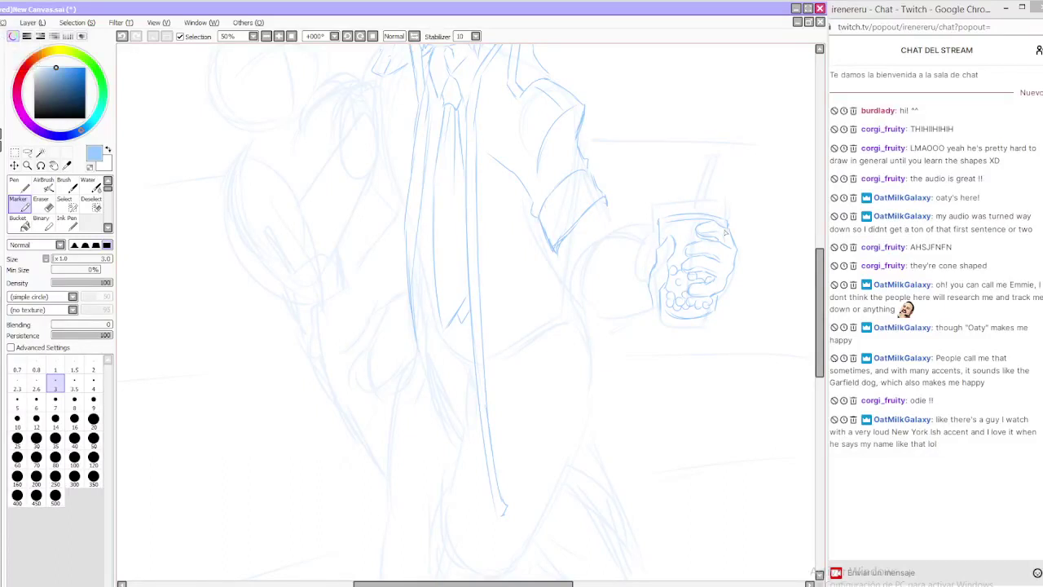
pyautogui.moveTo(670, 283)
pyautogui.mouseDown()
pyautogui.moveTo(687, 295)
pyautogui.moveTo(701, 282)
pyautogui.moveTo(678, 295)
pyautogui.mouseUp()
pyautogui.hotkey('ctrl', 'z')
pyautogui.hotkey('ctrl', 'z')
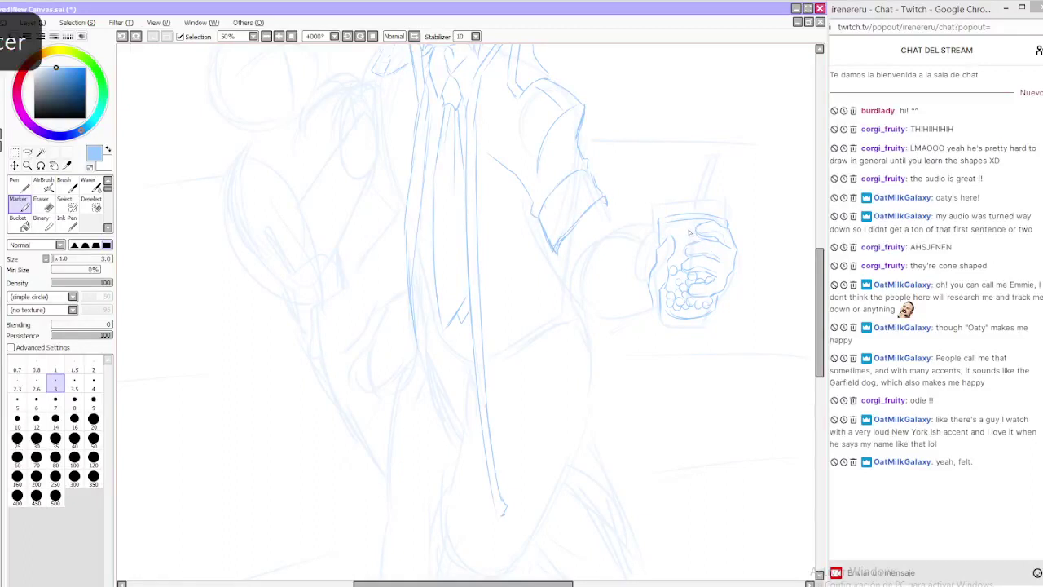
pyautogui.hotkey('ctrl', 'z')
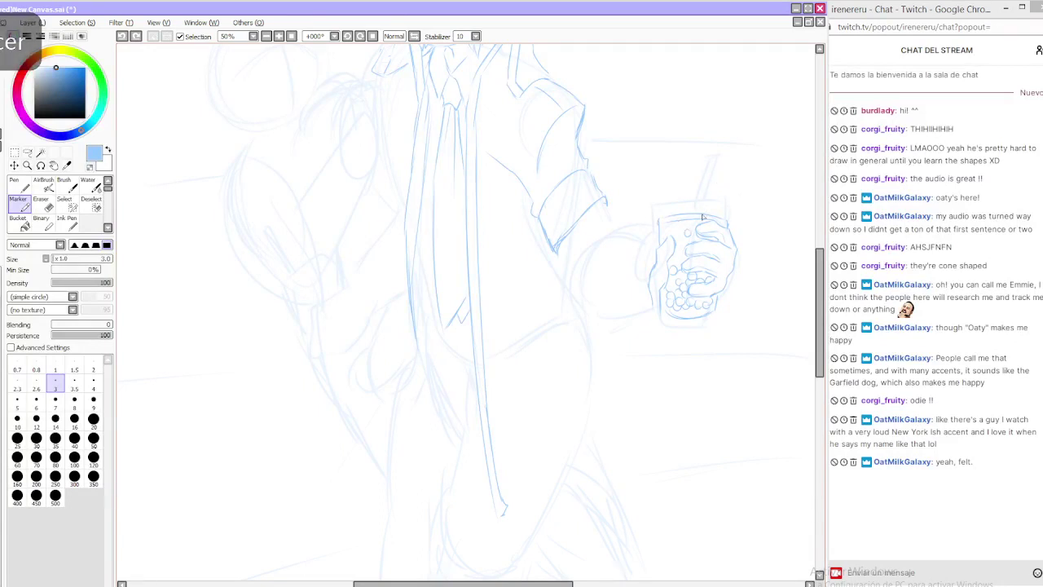
# Draw the slanted straw rising out of the cup's rim
pyautogui.moveTo(705, 184)
pyautogui.mouseDown()
pyautogui.moveTo(698, 215)
pyautogui.moveTo(715, 186)
pyautogui.moveTo(707, 214)
pyautogui.mouseUp()
pyautogui.hotkey('ctrl', 'z')
pyautogui.hotkey('ctrl', 'z')
pyautogui.hotkey('ctrl', 'z')
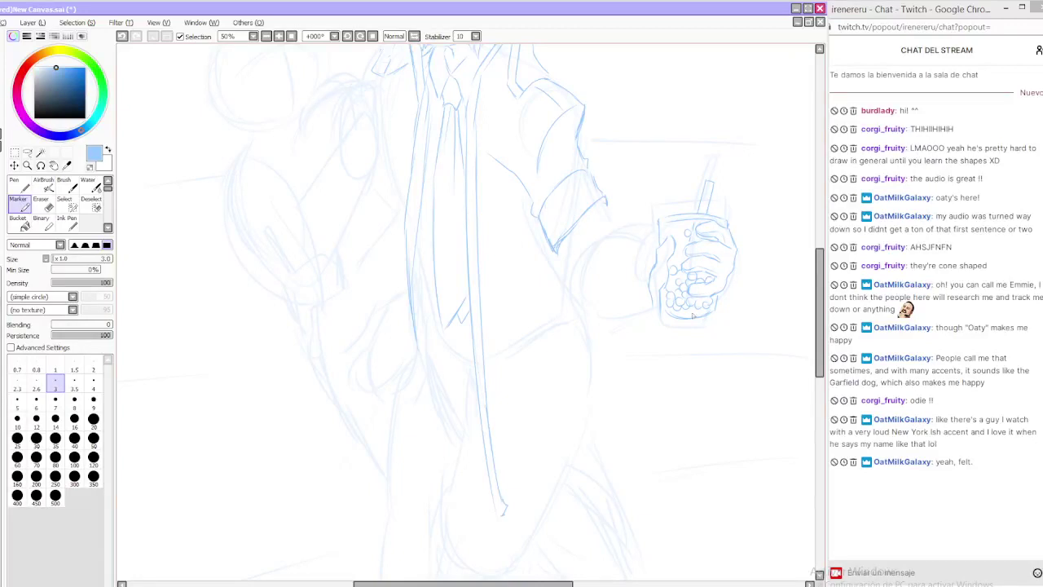
# Draw a second outer contour around the cup's base and lower side below the thumb
pyautogui.moveTo(679, 320)
pyautogui.mouseDown()
pyautogui.moveTo(667, 311)
pyautogui.moveTo(683, 322)
pyautogui.mouseUp()
pyautogui.hotkey('ctrl', 'z')
pyautogui.hotkey('ctrl', 'z')
pyautogui.hotkey('ctrl', 'z')
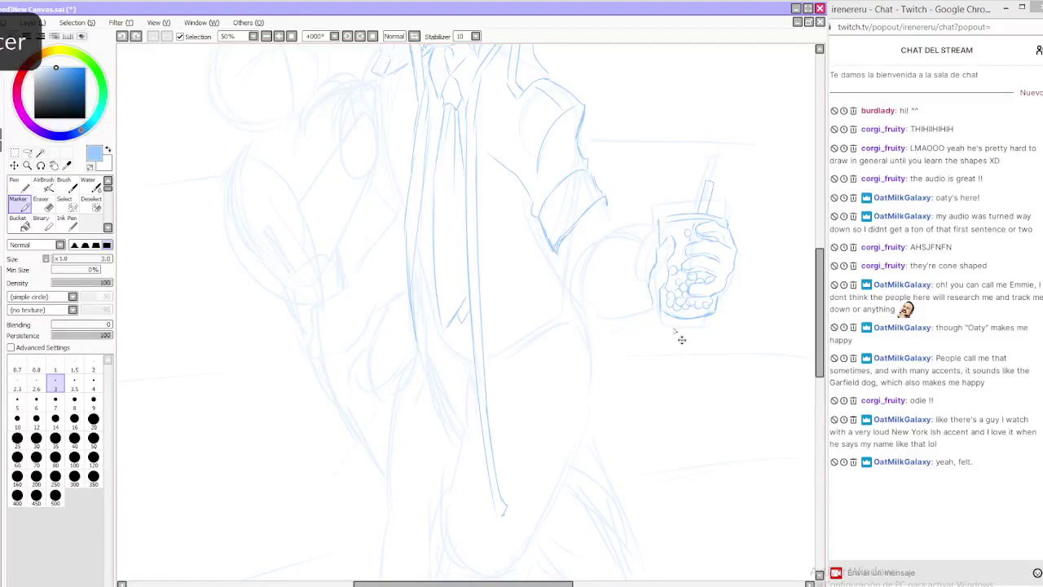
pyautogui.hotkey('ctrl', 'y')
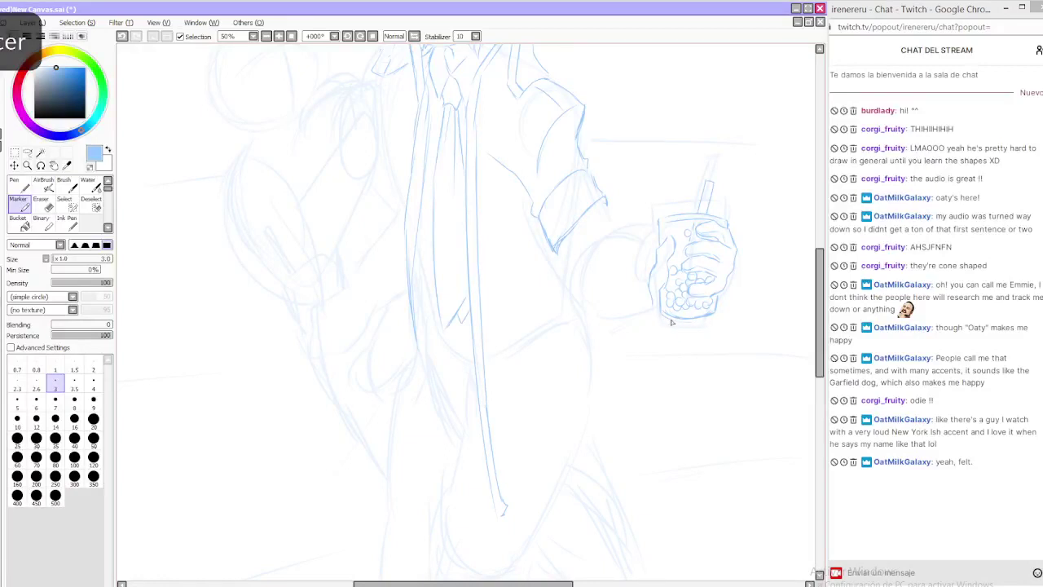
pyautogui.moveTo(693, 322); pyautogui.dragTo(719, 306)
pyautogui.hotkey('ctrl', 'z')
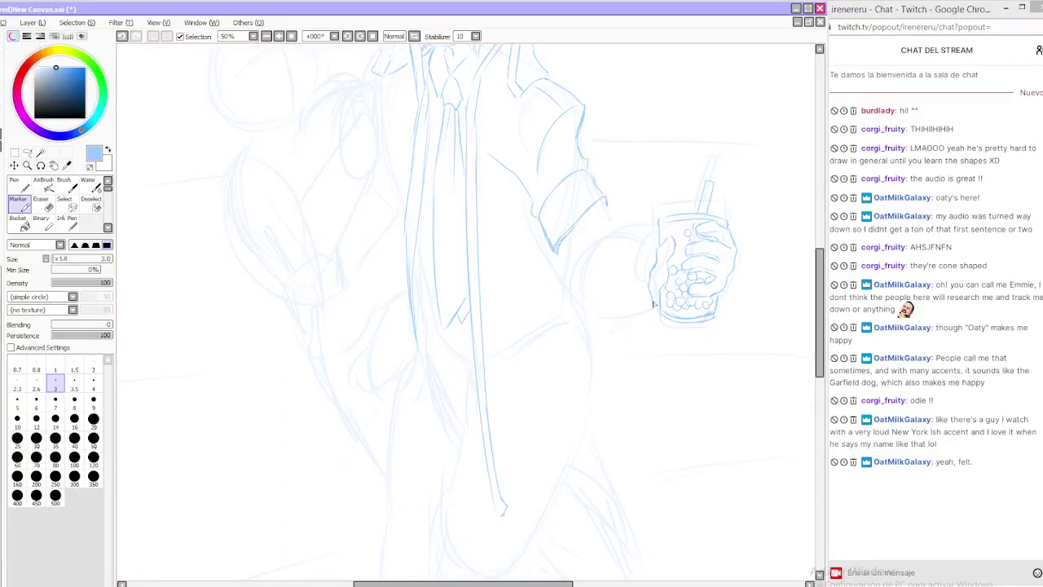
pyautogui.hotkey('ctrl', 'z')
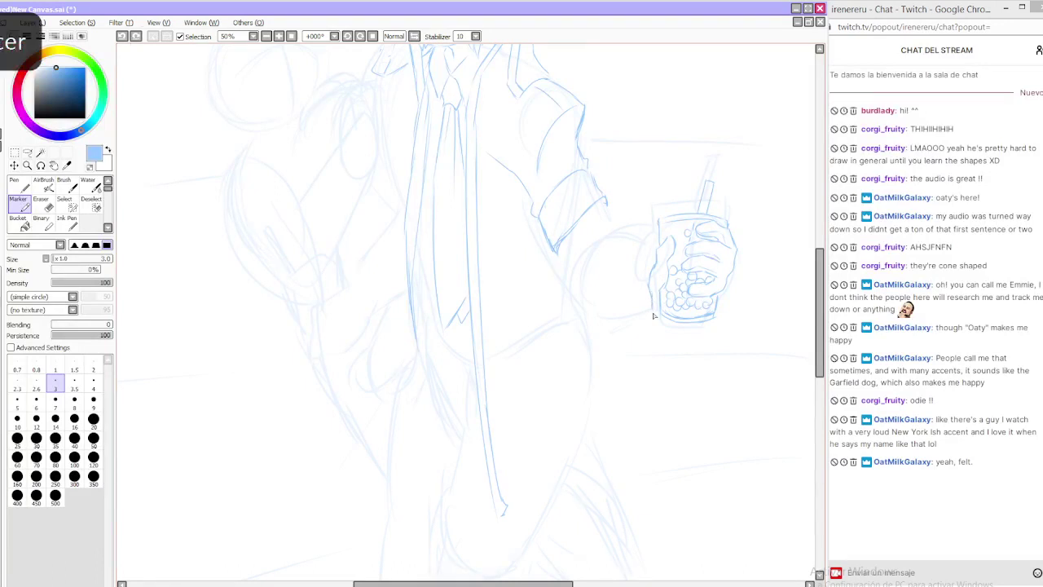
pyautogui.hotkey('ctrl', 'y')
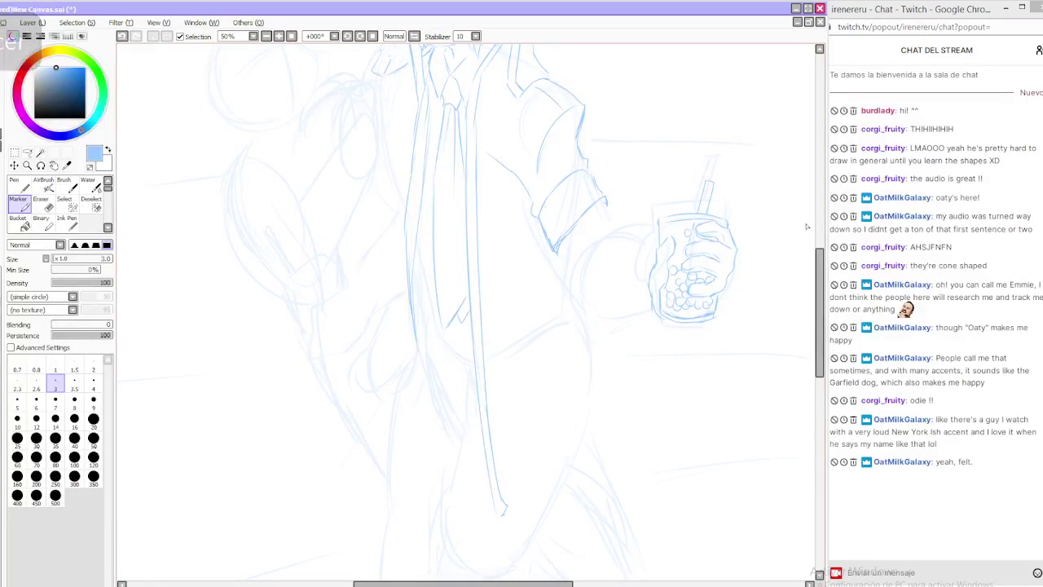
# Lasso the gripping fingers, move them lower on the cup, deselect them and switch to the Eraser
pyautogui.click(26, 152)
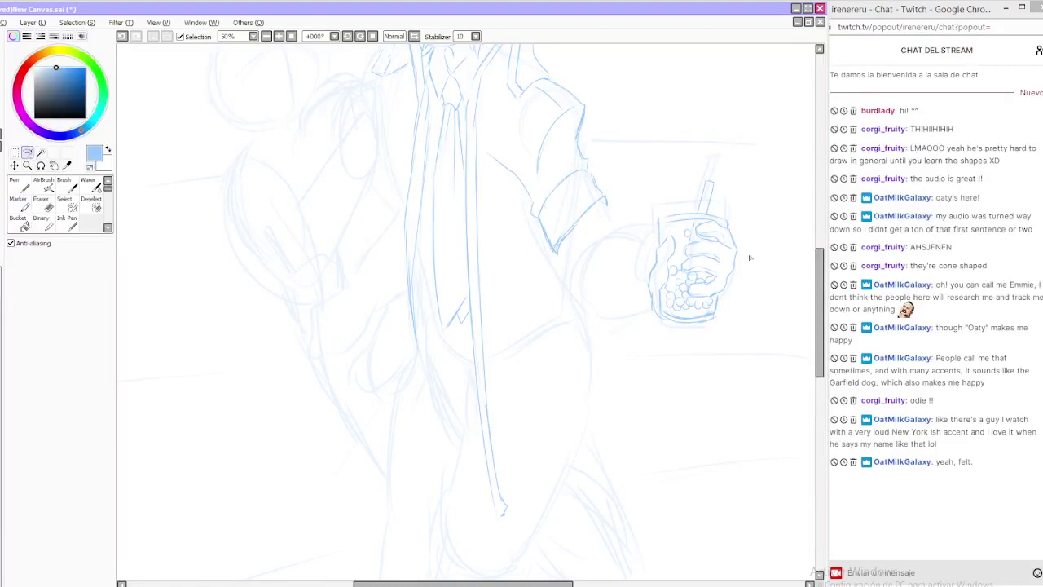
pyautogui.moveTo(736, 238)
pyautogui.mouseDown()
pyautogui.moveTo(717, 222)
pyautogui.moveTo(699, 227)
pyautogui.moveTo(682, 251)
pyautogui.moveTo(684, 277)
pyautogui.moveTo(714, 283)
pyautogui.moveTo(686, 290)
pyautogui.moveTo(694, 303)
pyautogui.moveTo(719, 300)
pyautogui.moveTo(745, 261)
pyautogui.moveTo(732, 299)
pyautogui.mouseUp()
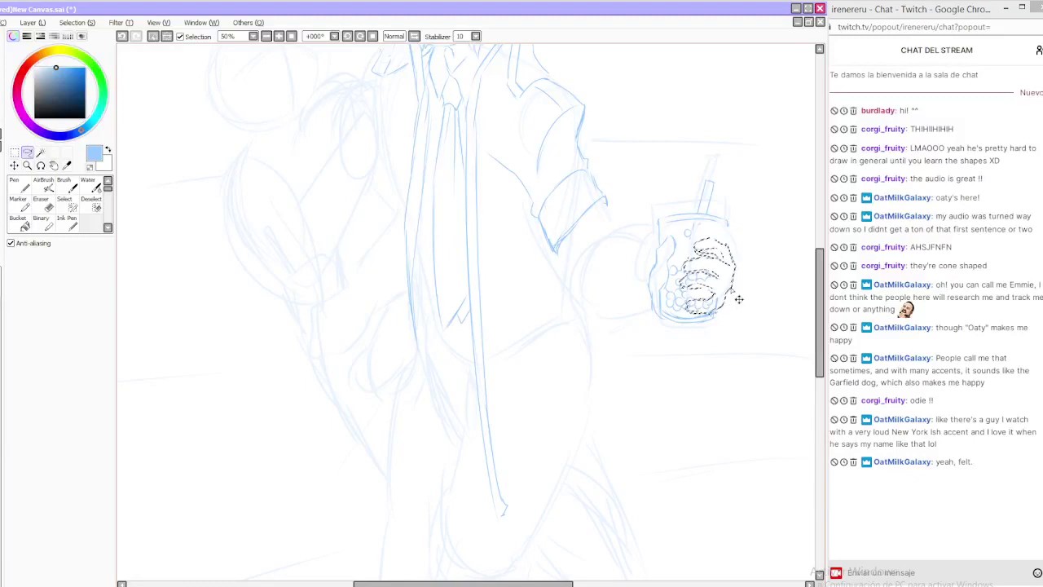
pyautogui.click(163, 38)
pyautogui.click(18, 198)
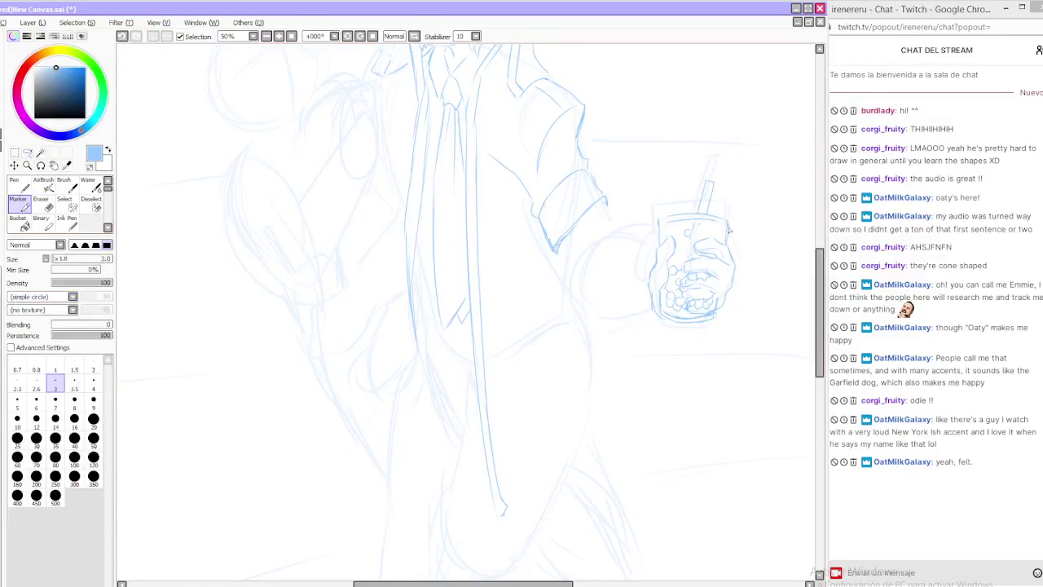
pyautogui.press('e')
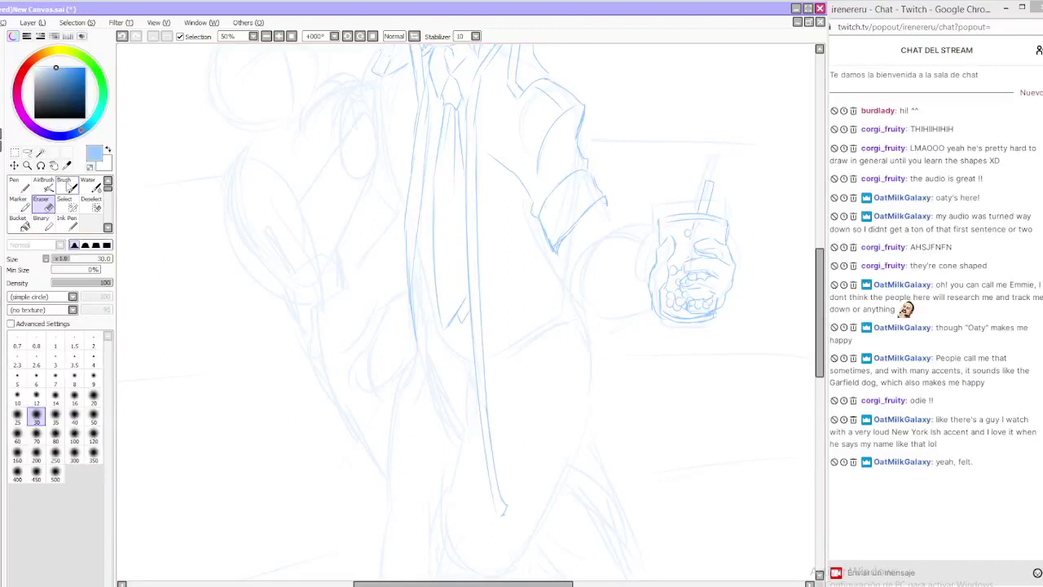
# Erase the pearl lines overlapping the gripping fingers and return to the Marker at size 3
pyautogui.moveTo(688, 285)
pyautogui.mouseDown()
pyautogui.moveTo(722, 287)
pyautogui.moveTo(696, 307)
pyautogui.mouseUp()
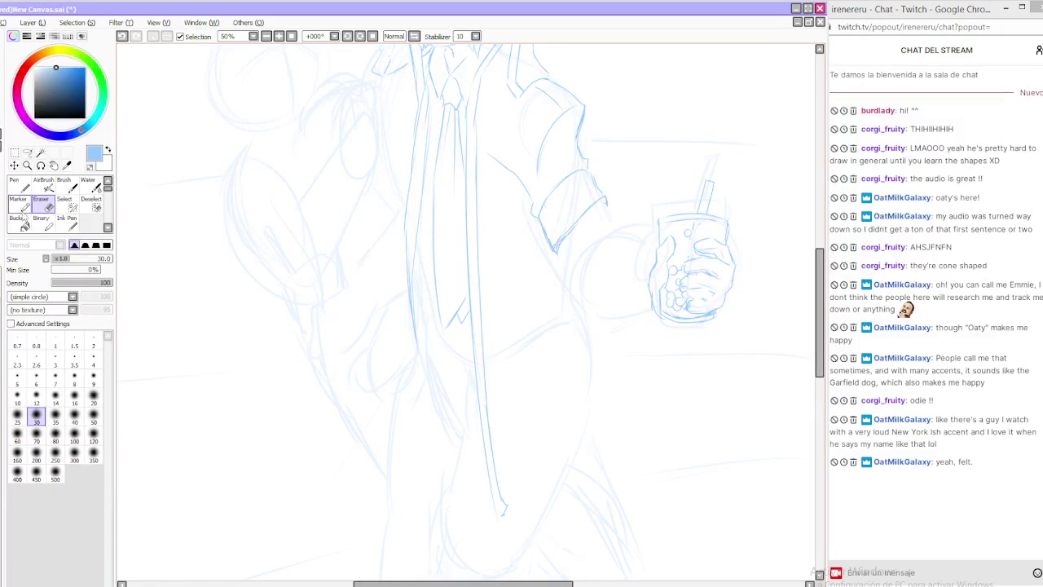
pyautogui.click(18, 201)
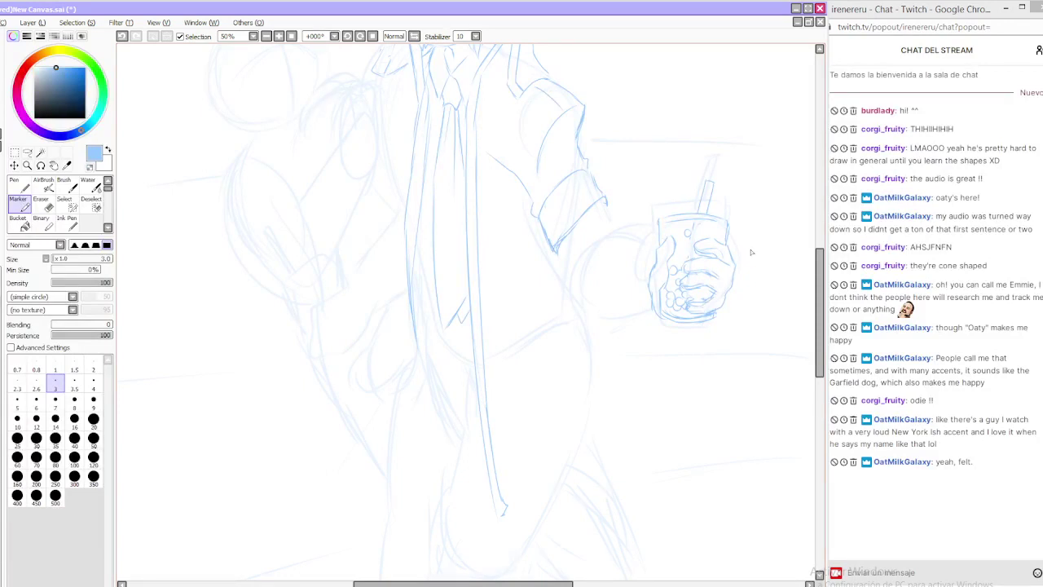
pyautogui.press('n')
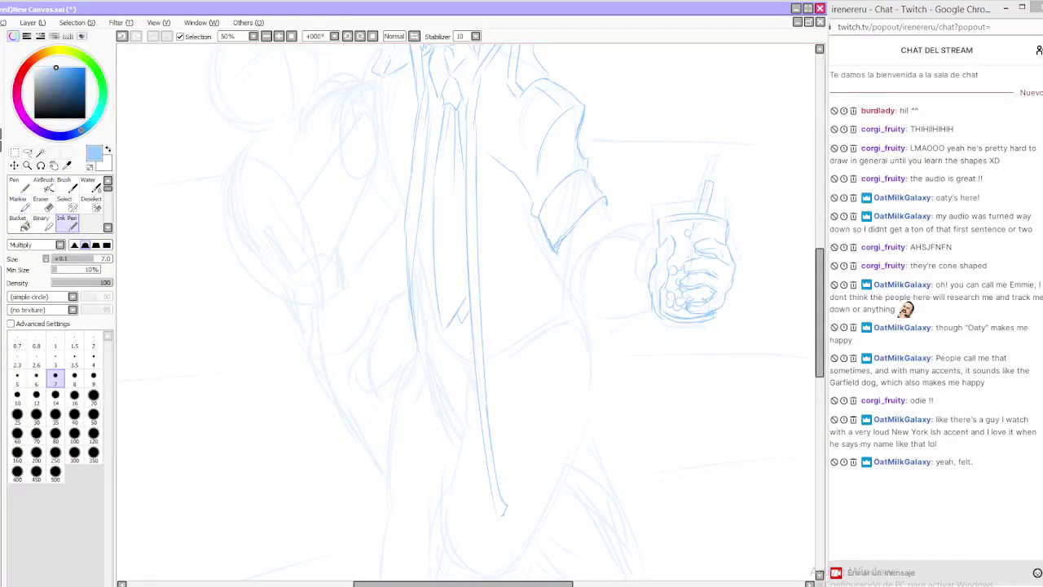
pyautogui.press('m')
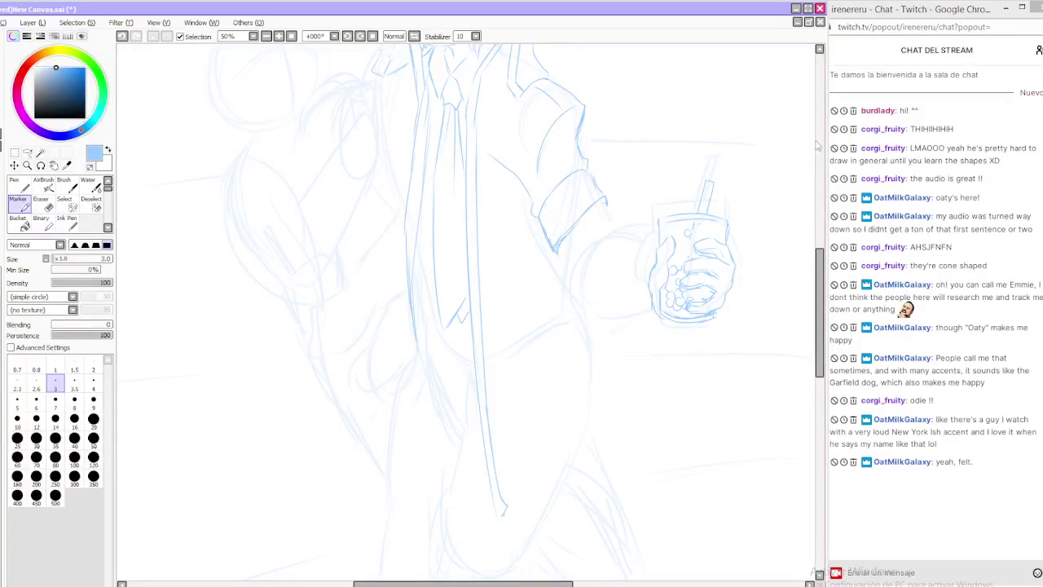
# Lasso the cup with its hand and straw, rotate it clockwise, apply the transform and deselect
pyautogui.press('l')
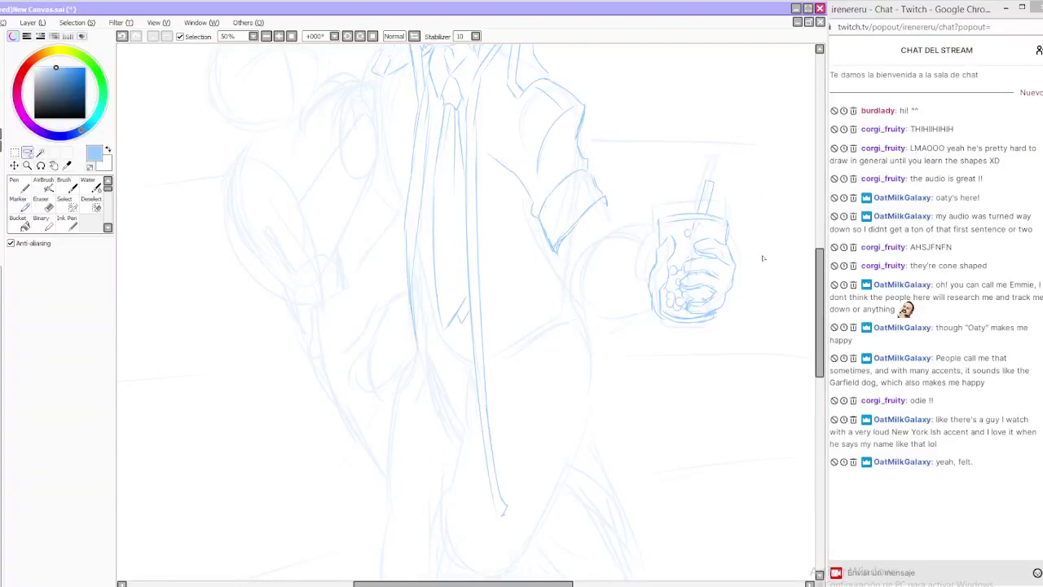
pyautogui.moveTo(762, 258)
pyautogui.mouseDown()
pyautogui.moveTo(632, 296)
pyautogui.moveTo(775, 258)
pyautogui.mouseUp()
pyautogui.hotkey('ctrl', 't')
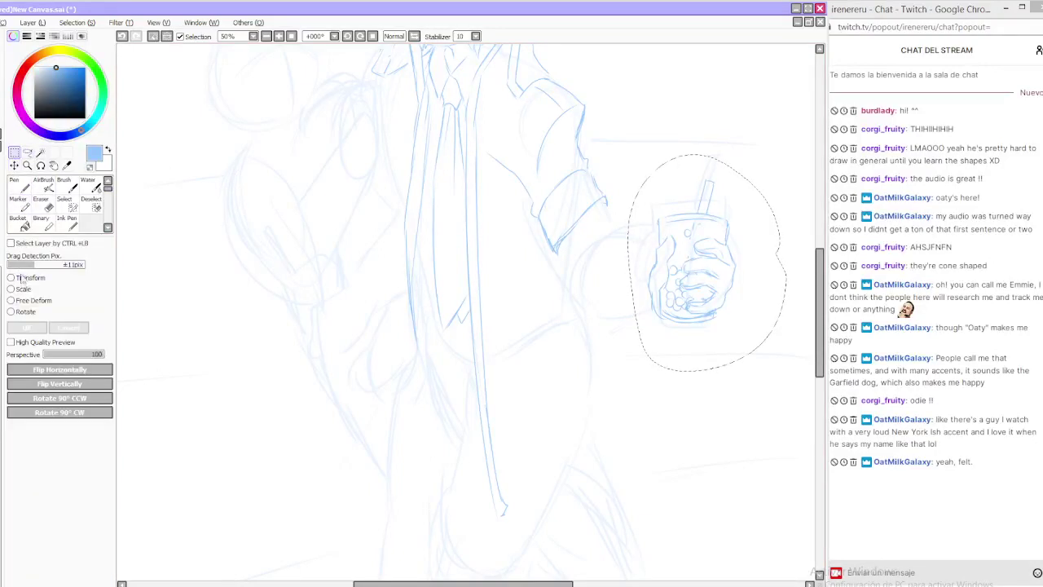
pyautogui.moveTo(792, 402); pyautogui.dragTo(723, 281)
pyautogui.click(24, 326)
pyautogui.hotkey('ctrl', 'd')
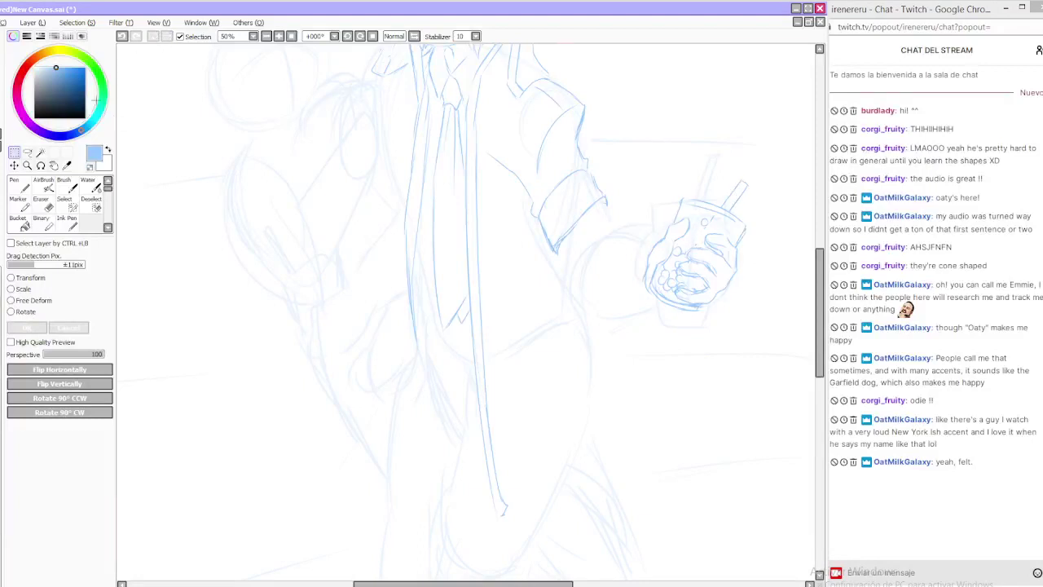
# Draw the curved sleeve opening beneath the tilted hand and a parallel outer contour for the cuff
pyautogui.click(20, 201)
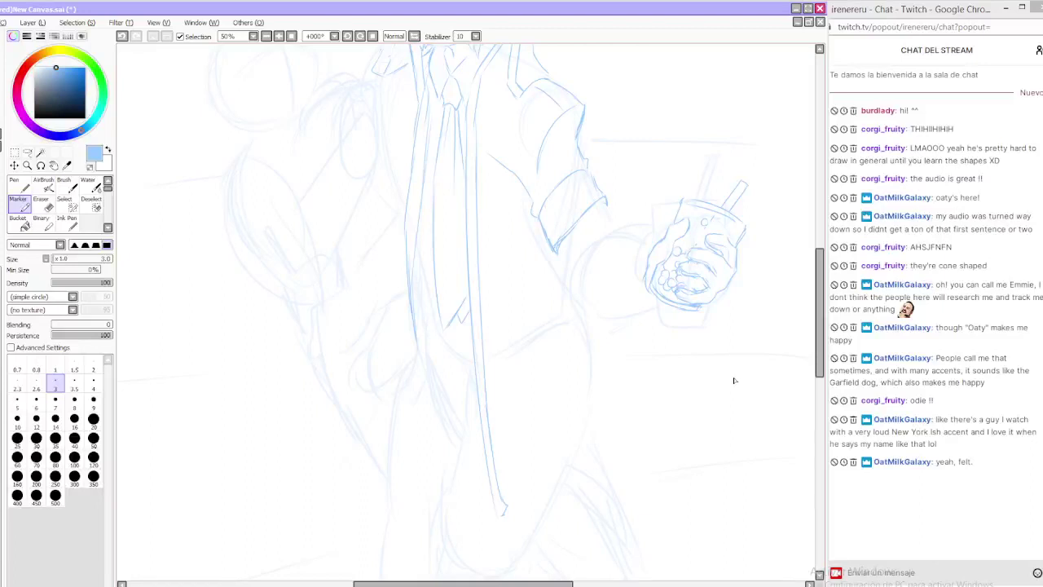
pyautogui.moveTo(644, 275)
pyautogui.mouseDown()
pyautogui.moveTo(671, 332)
pyautogui.moveTo(647, 290)
pyautogui.moveTo(689, 324)
pyautogui.moveTo(645, 328)
pyautogui.moveTo(704, 315)
pyautogui.mouseUp()
pyautogui.moveTo(649, 236); pyautogui.dragTo(618, 302)
pyautogui.hotkey('ctrl', 'z')
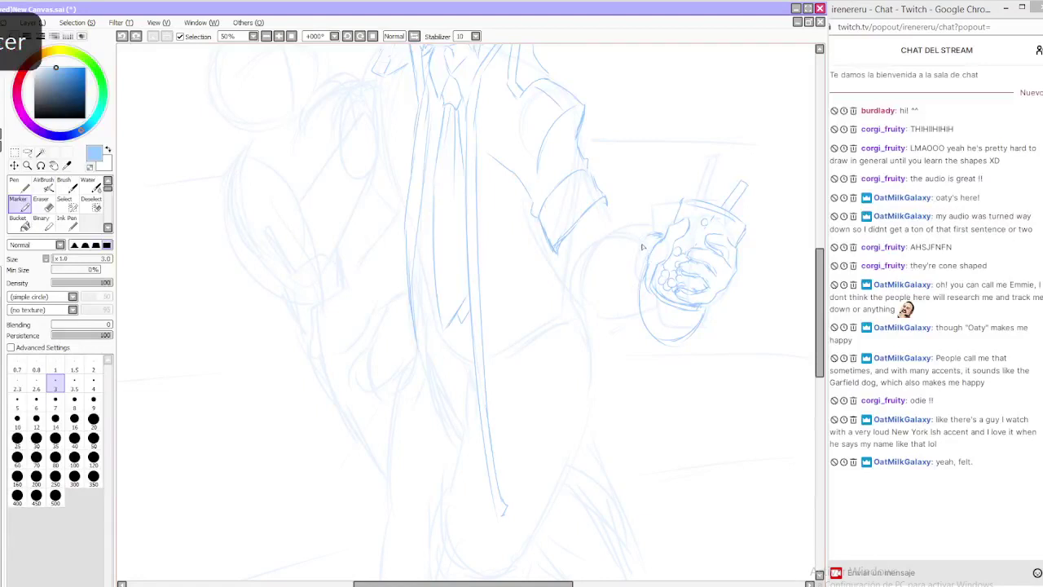
pyautogui.moveTo(650, 237); pyautogui.dragTo(610, 313)
pyautogui.moveTo(626, 269)
pyautogui.mouseDown()
pyautogui.moveTo(621, 338)
pyautogui.moveTo(689, 345)
pyautogui.moveTo(669, 352)
pyautogui.moveTo(705, 323)
pyautogui.mouseUp()
pyautogui.hotkey('ctrl', 'z')
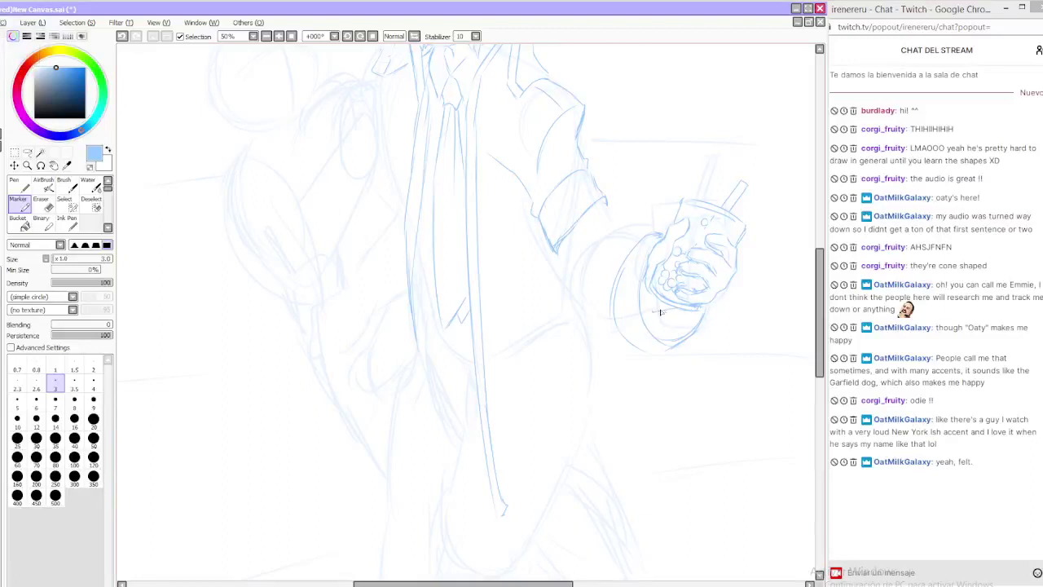
pyautogui.hotkey('ctrl', 'z')
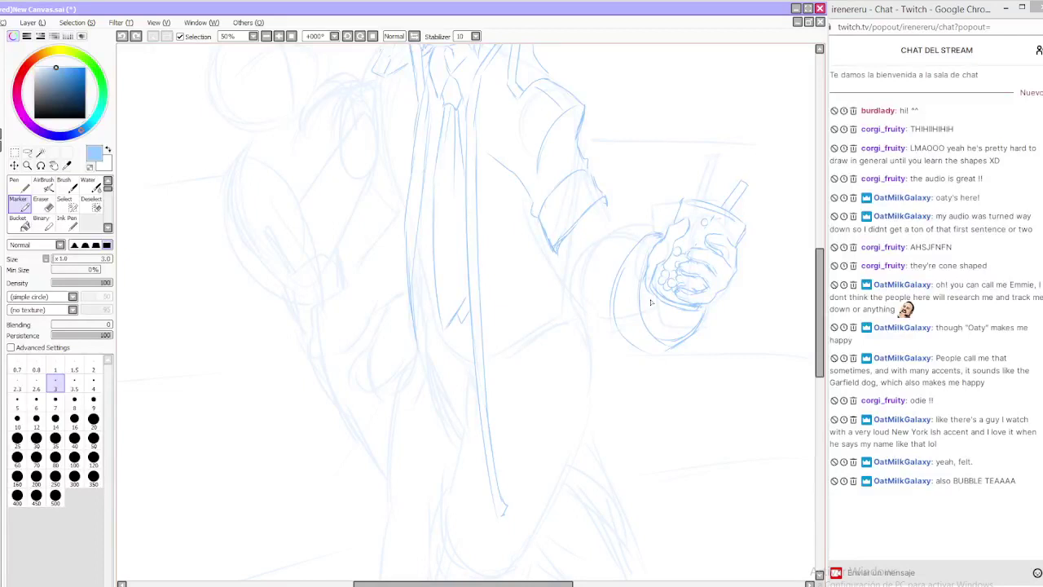
# Outline the forearm between the rolled sleeve and the cuff, hatch the cuff's inside and add a band line along it
pyautogui.moveTo(687, 311); pyautogui.dragTo(667, 306)
pyautogui.hotkey('ctrl', 'z')
pyautogui.moveTo(599, 243); pyautogui.dragTo(586, 271)
pyautogui.moveTo(644, 353); pyautogui.dragTo(689, 338)
pyautogui.moveTo(651, 239)
pyautogui.mouseDown()
pyautogui.moveTo(628, 302)
pyautogui.moveTo(638, 270)
pyautogui.moveTo(640, 330)
pyautogui.mouseUp()
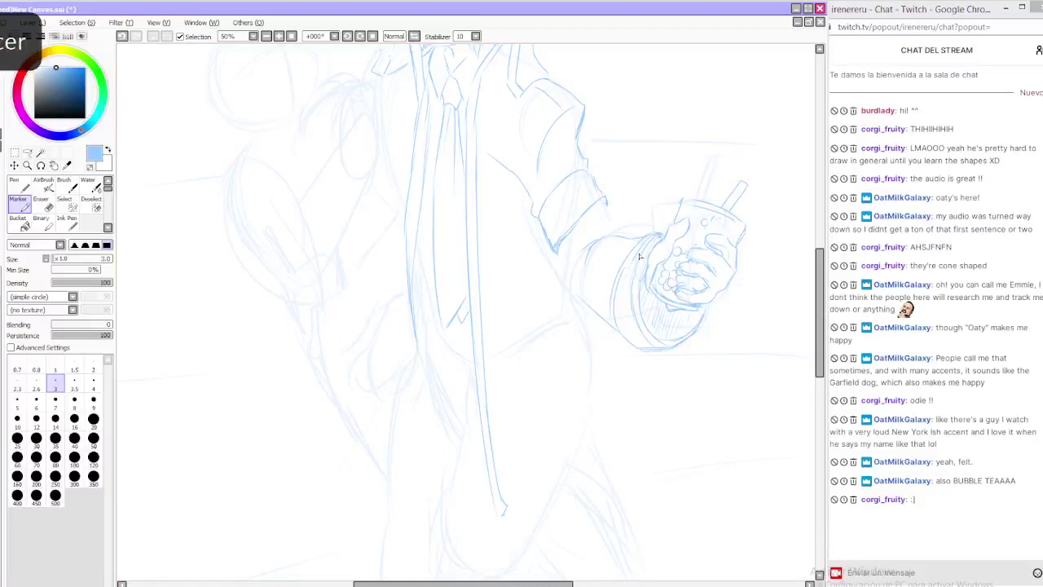
pyautogui.moveTo(636, 259)
pyautogui.mouseDown()
pyautogui.moveTo(623, 319)
pyautogui.moveTo(624, 287)
pyautogui.moveTo(627, 332)
pyautogui.mouseUp()
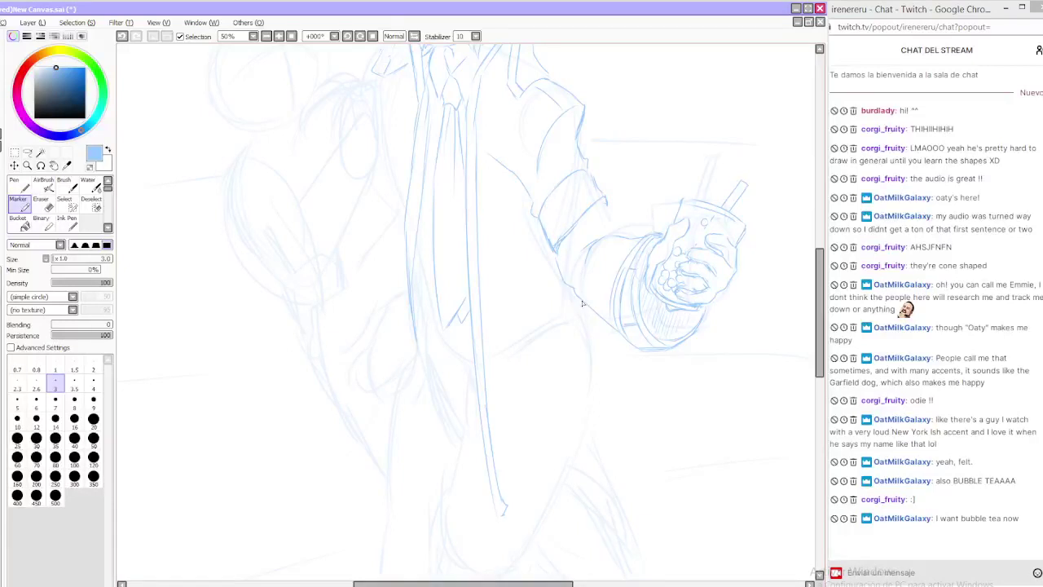
# Lasso the forearm, cuff, hand and cup, shift them slightly upward and deselect
pyautogui.click(27, 153)
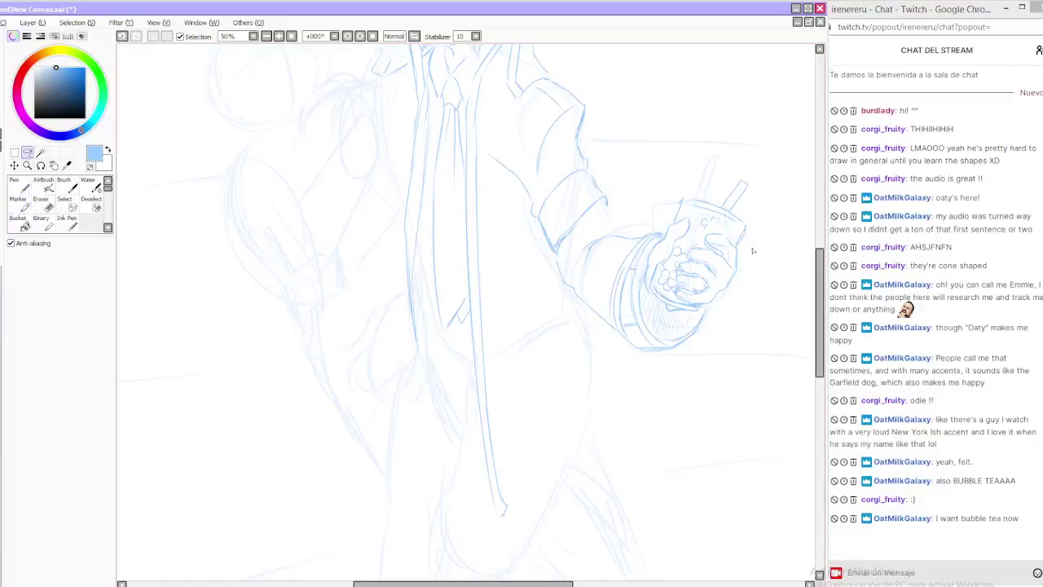
pyautogui.moveTo(798, 207)
pyautogui.mouseDown()
pyautogui.moveTo(766, 157)
pyautogui.moveTo(734, 139)
pyautogui.moveTo(665, 166)
pyautogui.moveTo(579, 254)
pyautogui.moveTo(566, 334)
pyautogui.moveTo(714, 348)
pyautogui.moveTo(776, 253)
pyautogui.moveTo(766, 147)
pyautogui.mouseUp()
pyautogui.moveTo(736, 248); pyautogui.dragTo(738, 229)
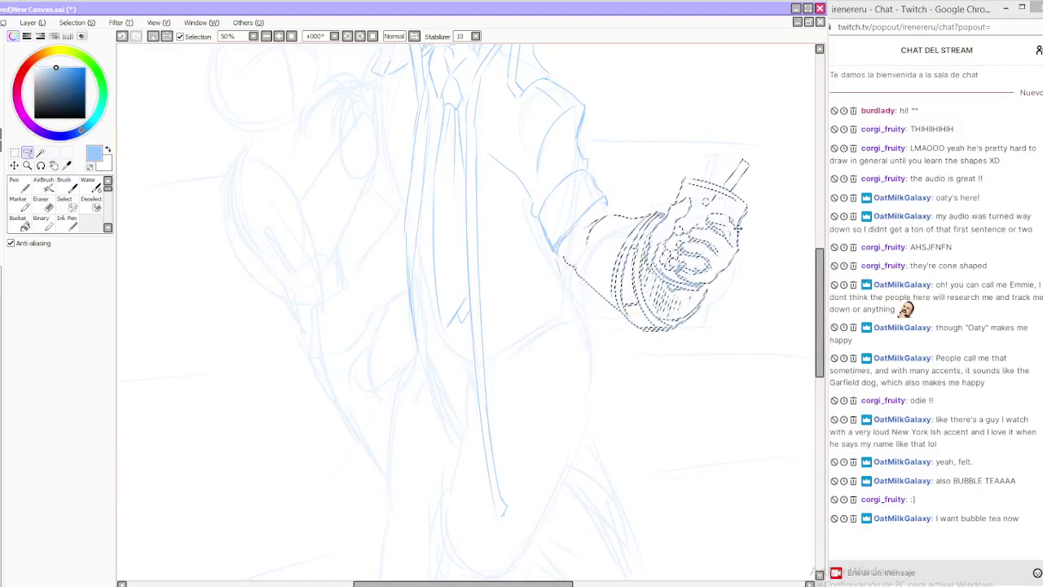
pyautogui.click(278, 35)
pyautogui.hotkey('ctrl', 'd')
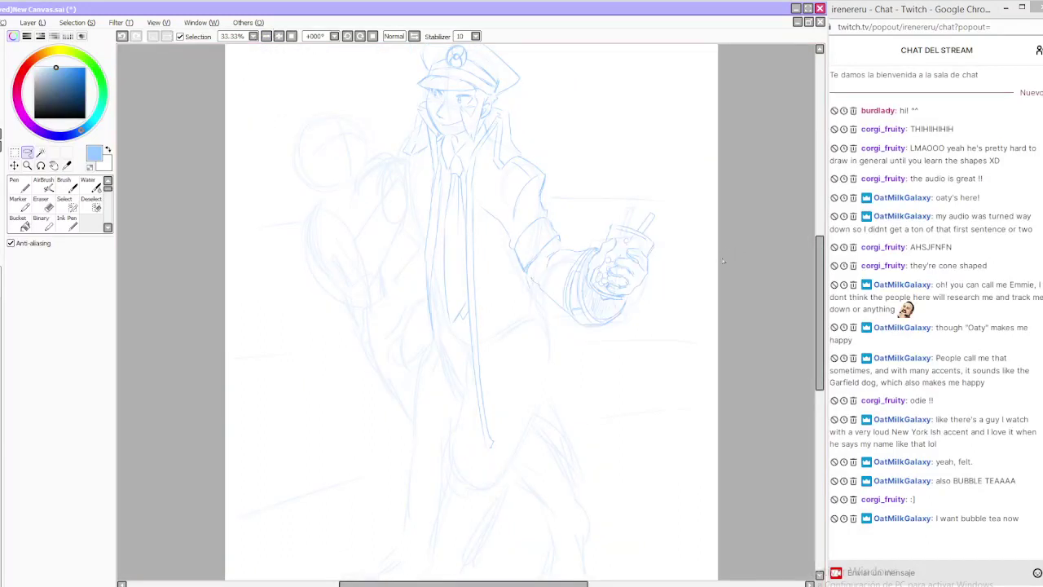
# Erase the leftover straw guide above the cup and the stray marks where the forearm meets the rolled sleeve
pyautogui.click(18, 200)
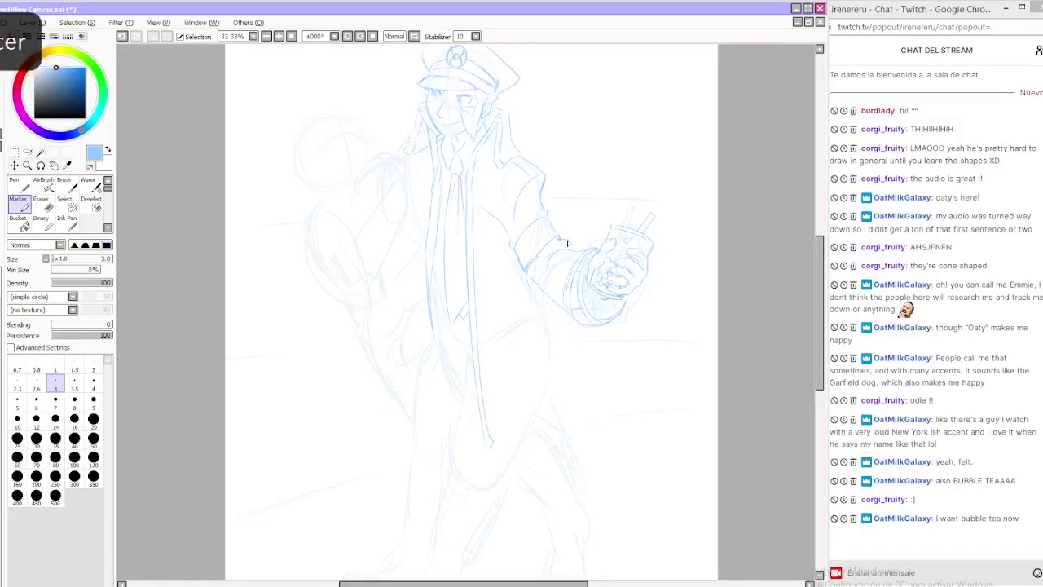
pyautogui.moveTo(568, 242); pyautogui.dragTo(549, 256)
pyautogui.hotkey('ctrl', 'z')
pyautogui.press('e')
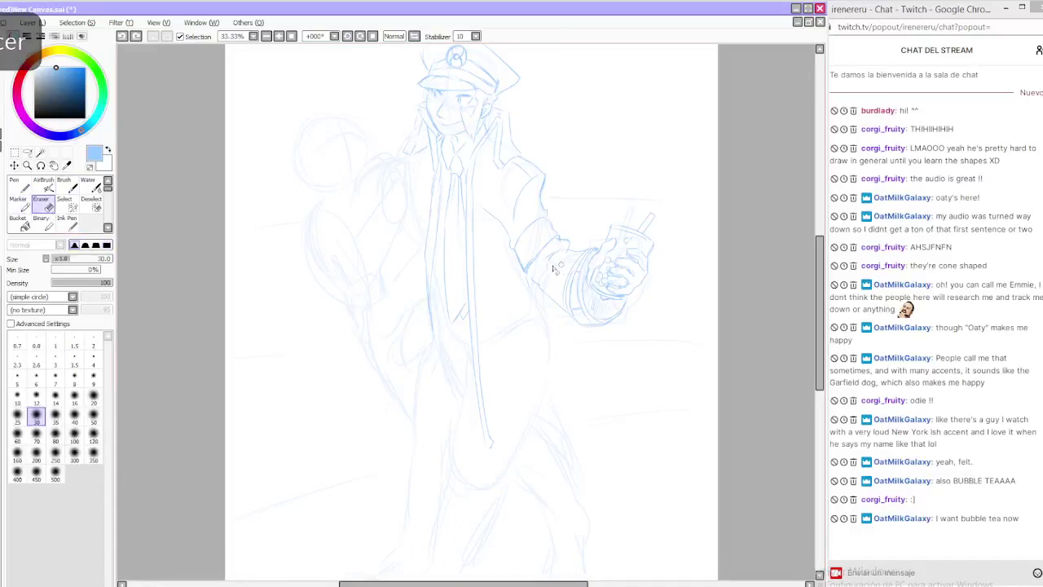
pyautogui.moveTo(634, 208); pyautogui.dragTo(644, 202)
pyautogui.moveTo(565, 263); pyautogui.dragTo(568, 256)
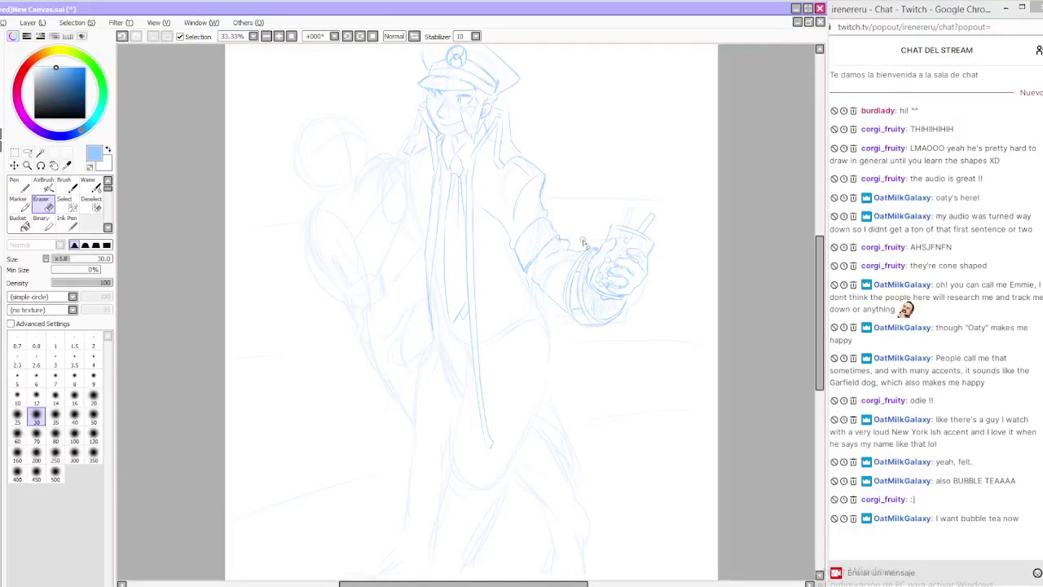
# With the Marker, draw the coat's hem from the front edge to a flared corner and up to the cuff
pyautogui.click(19, 205)
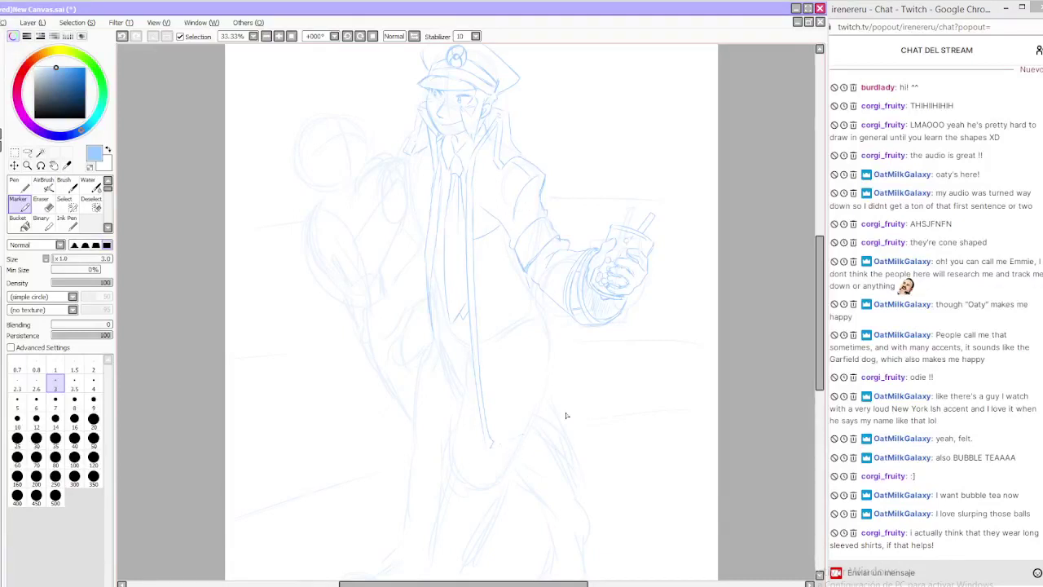
pyautogui.moveTo(491, 445); pyautogui.dragTo(611, 377)
pyautogui.hotkey('ctrl', 'z')
pyautogui.moveTo(491, 445); pyautogui.dragTo(558, 418)
pyautogui.hotkey('ctrl', 'z')
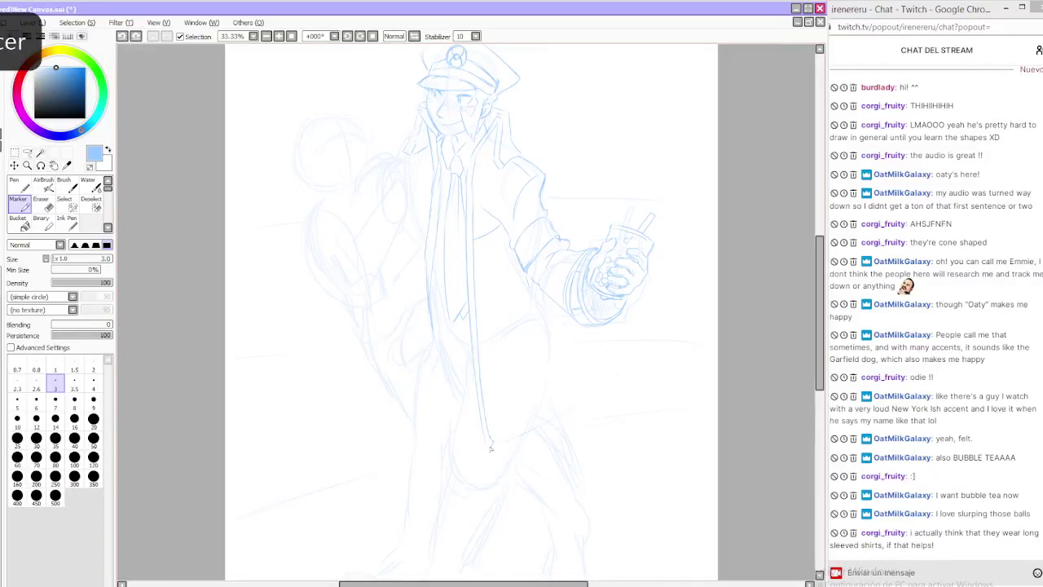
pyautogui.moveTo(492, 447)
pyautogui.mouseDown()
pyautogui.moveTo(556, 443)
pyautogui.moveTo(604, 406)
pyautogui.moveTo(543, 445)
pyautogui.moveTo(625, 381)
pyautogui.mouseUp()
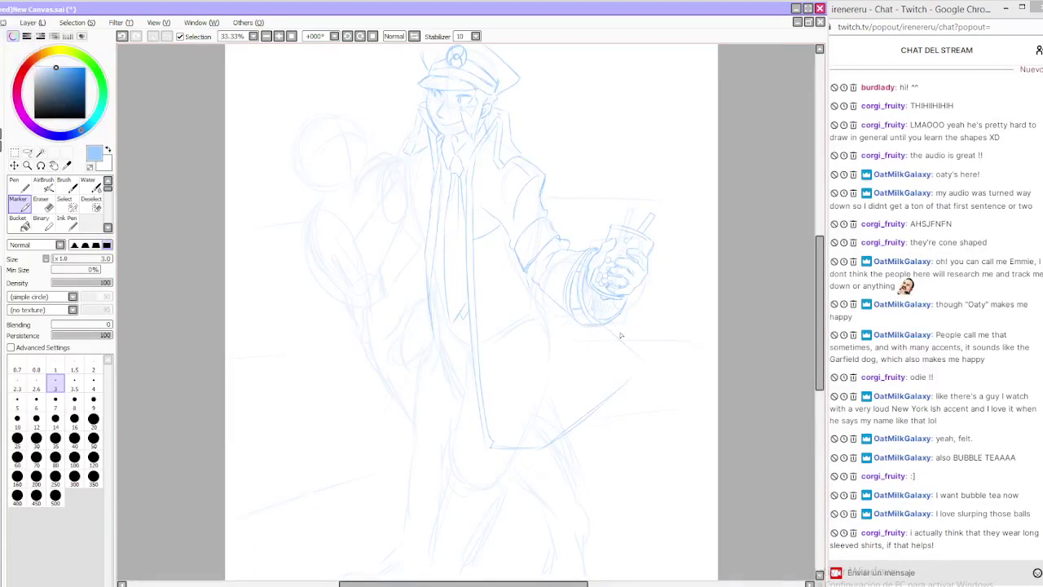
pyautogui.moveTo(617, 326)
pyautogui.mouseDown()
pyautogui.moveTo(652, 368)
pyautogui.moveTo(637, 381)
pyautogui.mouseUp()
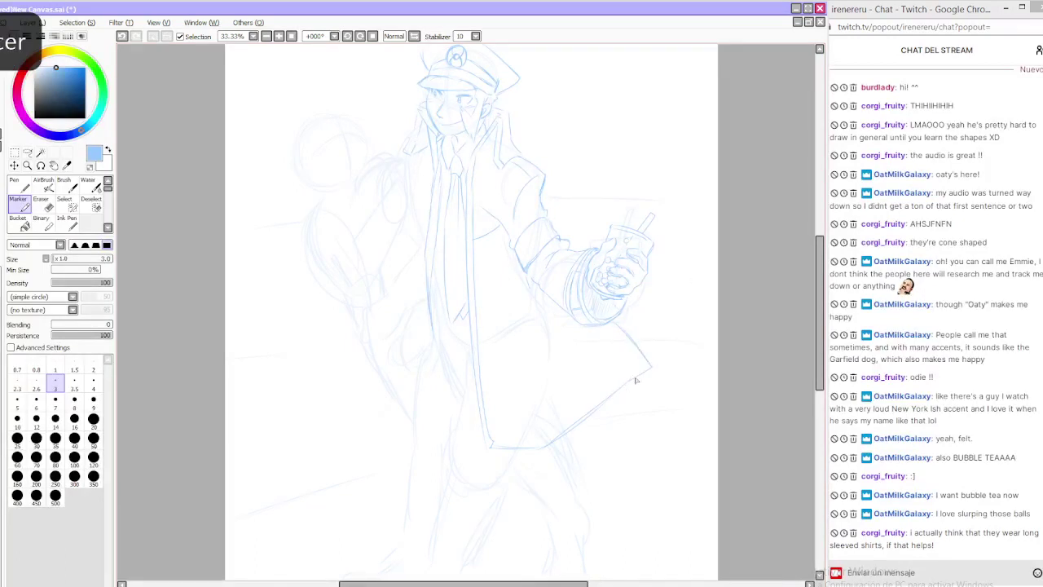
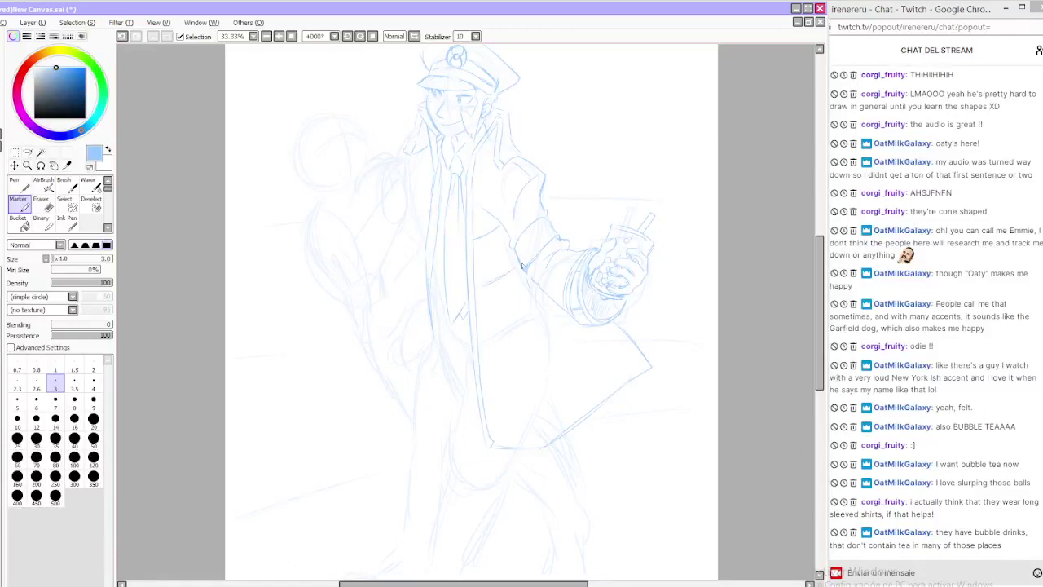
# Draw a curved band line across the coat's waist and try short crease lines on the chest beside the upper arm
pyautogui.moveTo(482, 330); pyautogui.dragTo(535, 300)
pyautogui.hotkey('ctrl', 'z')
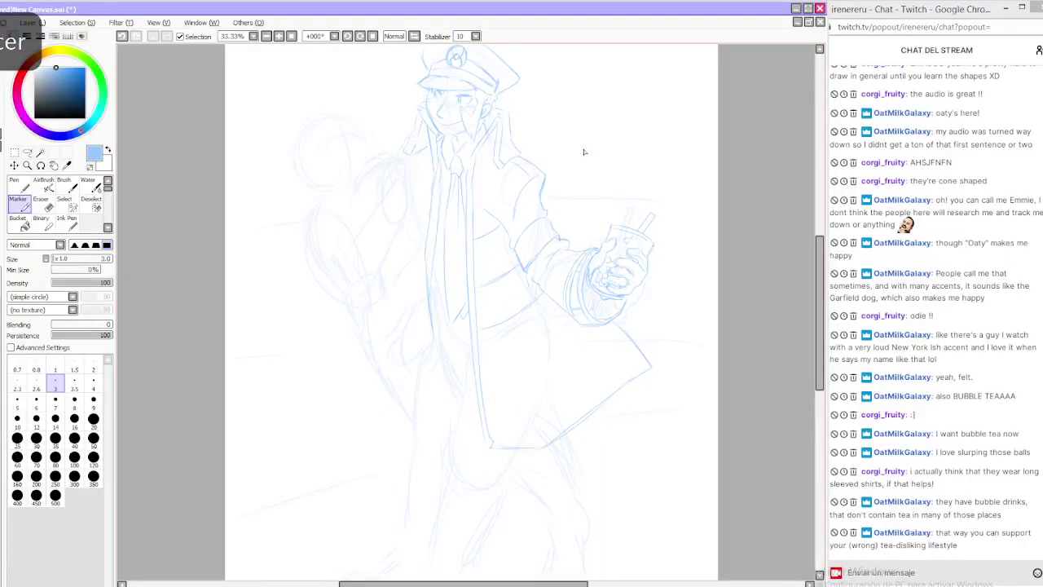
pyautogui.moveTo(487, 229)
pyautogui.mouseDown()
pyautogui.moveTo(512, 249)
pyautogui.moveTo(507, 227)
pyautogui.mouseUp()
pyautogui.hotkey('ctrl', 'z')
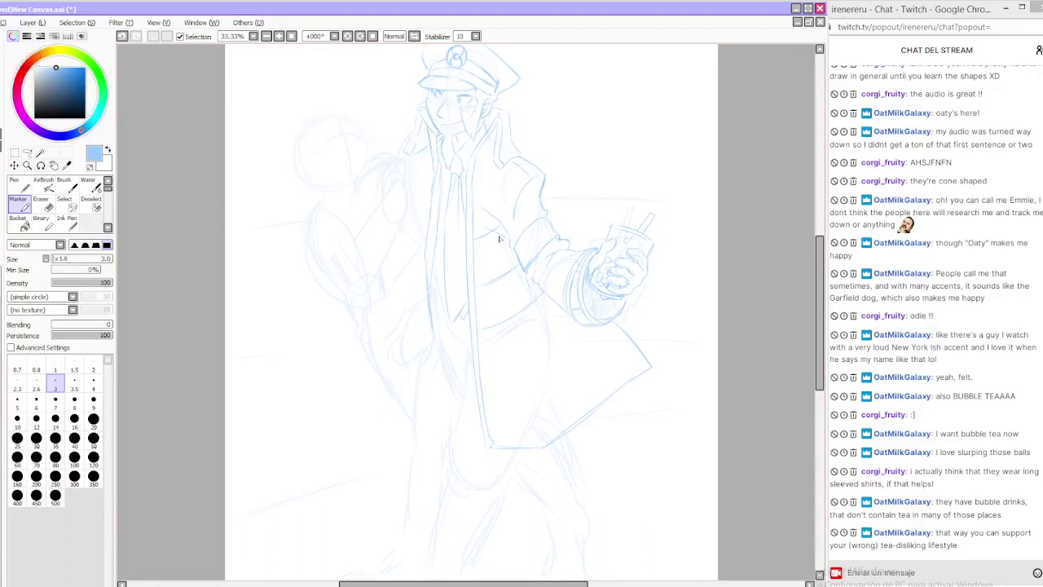
pyautogui.hotkey('ctrl', 'z')
pyautogui.moveTo(517, 149); pyautogui.dragTo(504, 175)
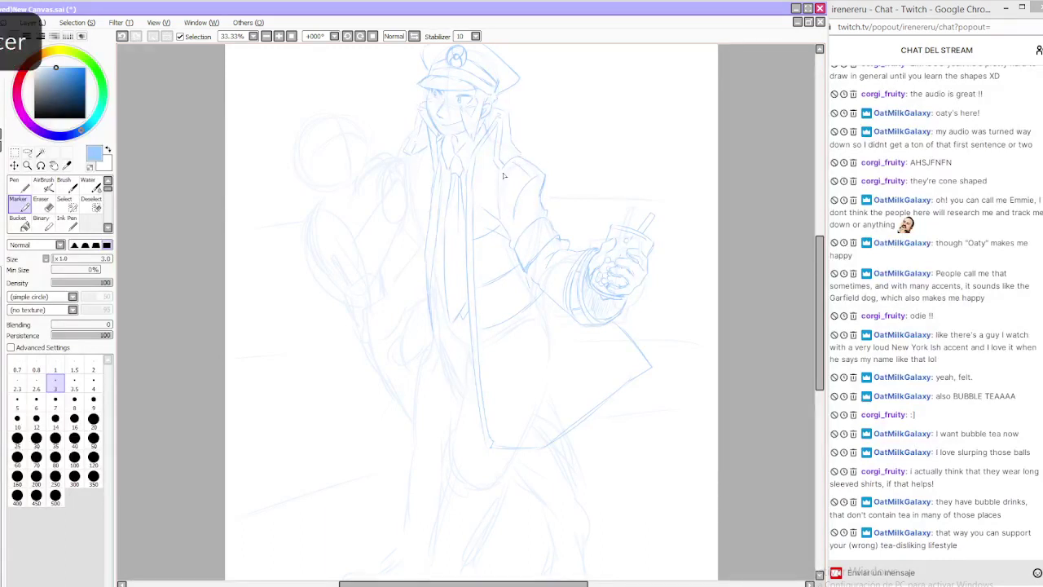
pyautogui.hotkey('ctrl', 'z')
pyautogui.moveTo(504, 224)
pyautogui.mouseDown()
pyautogui.moveTo(507, 203)
pyautogui.moveTo(501, 215)
pyautogui.mouseUp()
pyautogui.hotkey('ctrl', 'z')
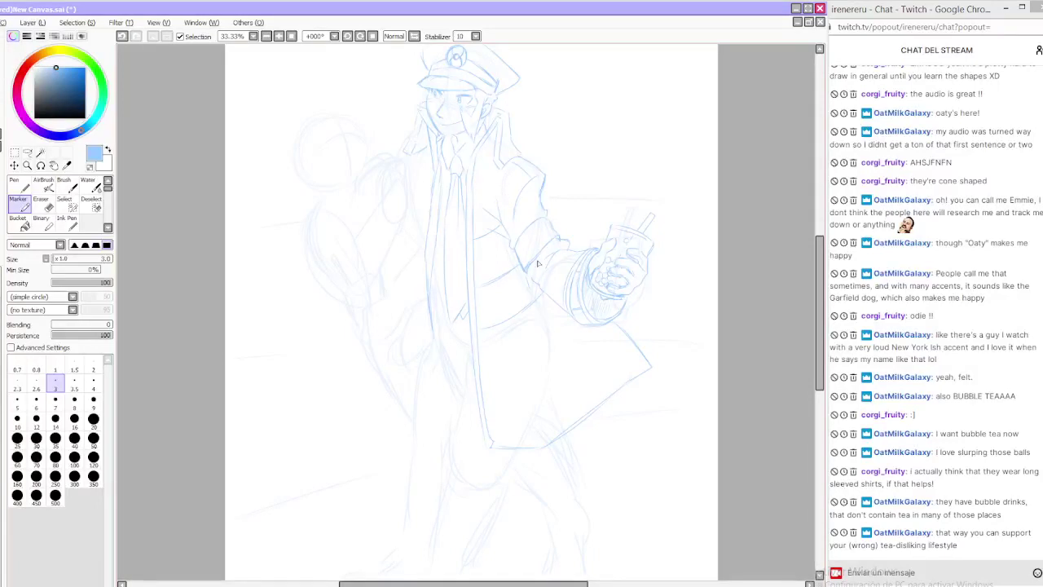
# Add two round buttons near the coat's front edge and two curved band lines across the flared lower coat
pyautogui.moveTo(499, 308)
pyautogui.mouseDown()
pyautogui.moveTo(489, 295)
pyautogui.moveTo(501, 293)
pyautogui.moveTo(501, 306)
pyautogui.mouseUp()
pyautogui.moveTo(492, 363); pyautogui.dragTo(569, 324)
pyautogui.moveTo(518, 392)
pyautogui.mouseDown()
pyautogui.moveTo(589, 370)
pyautogui.moveTo(620, 342)
pyautogui.mouseUp()
pyautogui.moveTo(500, 375); pyautogui.dragTo(513, 383)
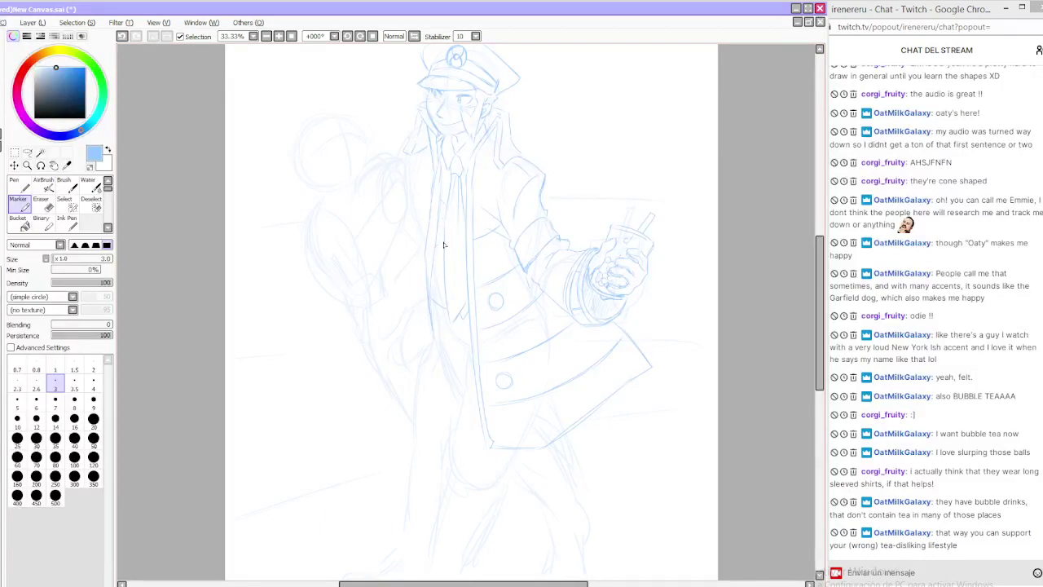
pyautogui.moveTo(443, 233)
pyautogui.mouseDown()
pyautogui.moveTo(445, 244)
pyautogui.moveTo(453, 201)
pyautogui.mouseUp()
pyautogui.hotkey('ctrl', 'z')
pyautogui.hotkey('ctrl', 'z')
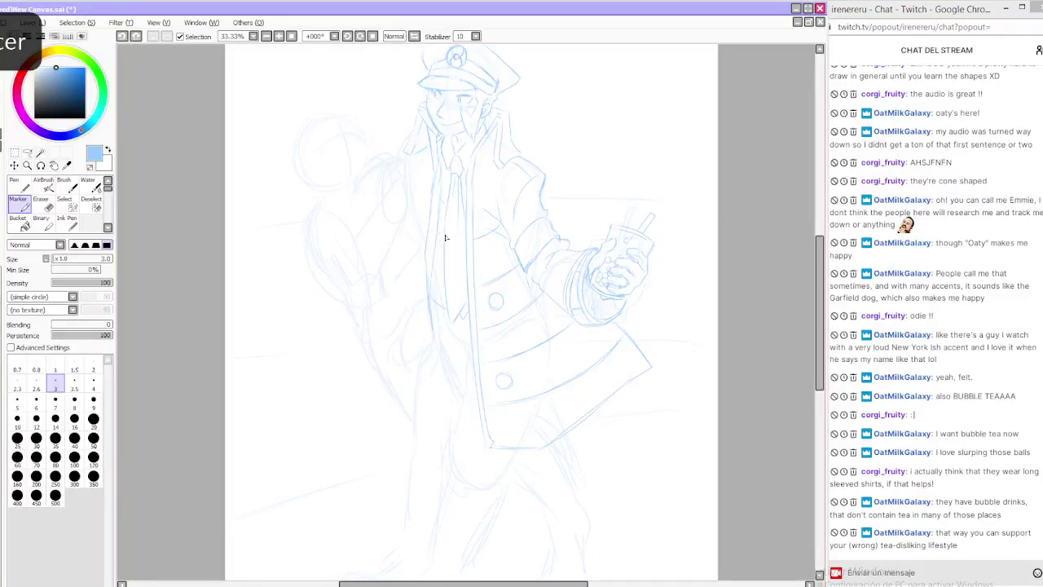
pyautogui.moveTo(446, 238); pyautogui.dragTo(480, 186)
pyautogui.hotkey('ctrl', 'z')
# Draw the coat's other side from the shoulder down to the waist, with a partial button at its outer edge
pyautogui.moveTo(416, 254); pyautogui.dragTo(433, 324)
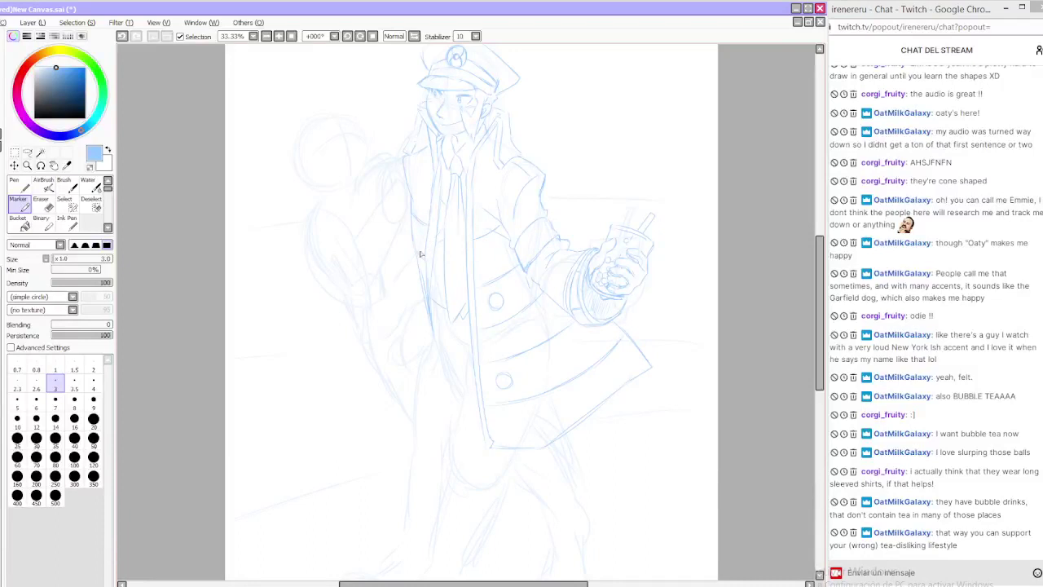
pyautogui.hotkey('ctrl', 'z')
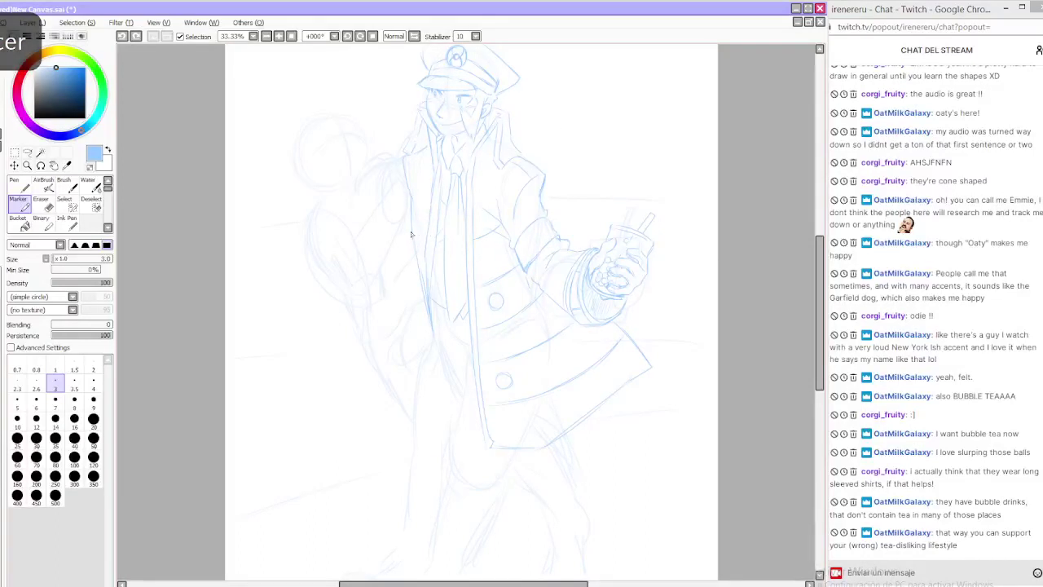
pyautogui.moveTo(412, 232)
pyautogui.mouseDown()
pyautogui.moveTo(436, 208)
pyautogui.moveTo(423, 249)
pyautogui.mouseUp()
pyautogui.hotkey('ctrl', 'z')
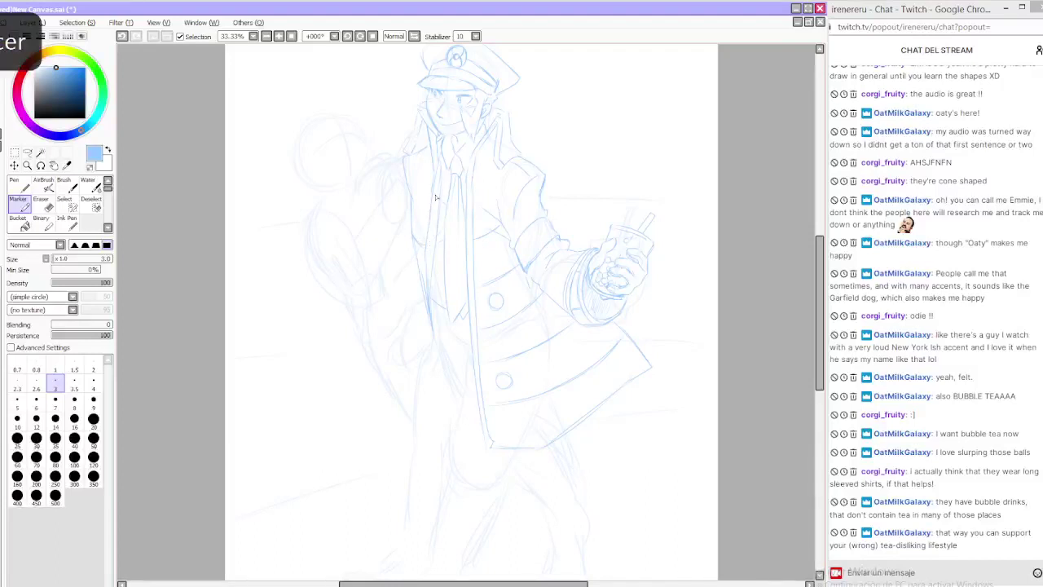
pyautogui.hotkey('ctrl', 'z')
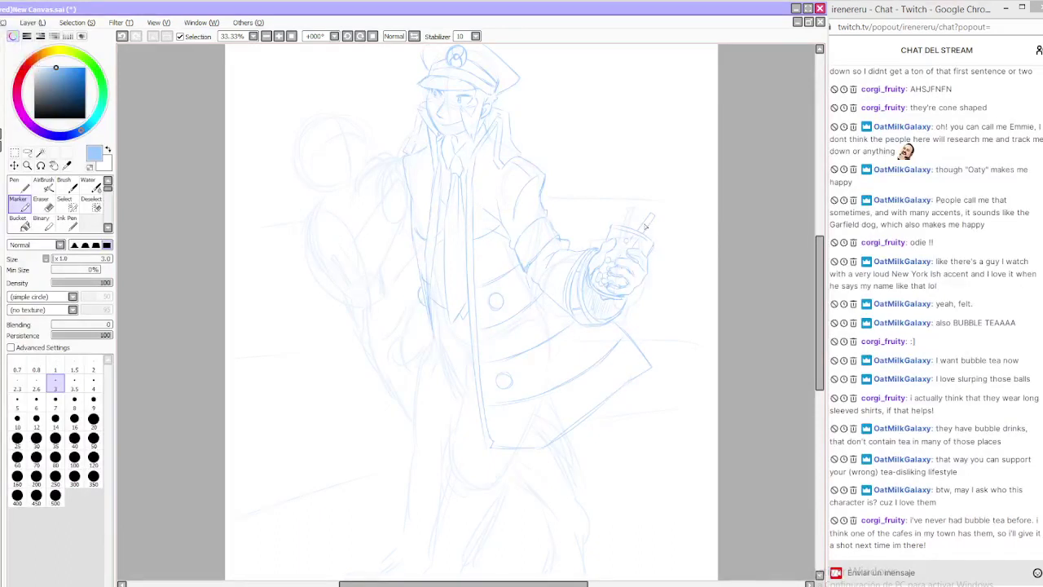
pyautogui.moveTo(821, 329)
pyautogui.mouseDown()
pyautogui.moveTo(822, 308)
pyautogui.moveTo(823, 349)
pyautogui.moveTo(823, 321)
pyautogui.mouseUp()
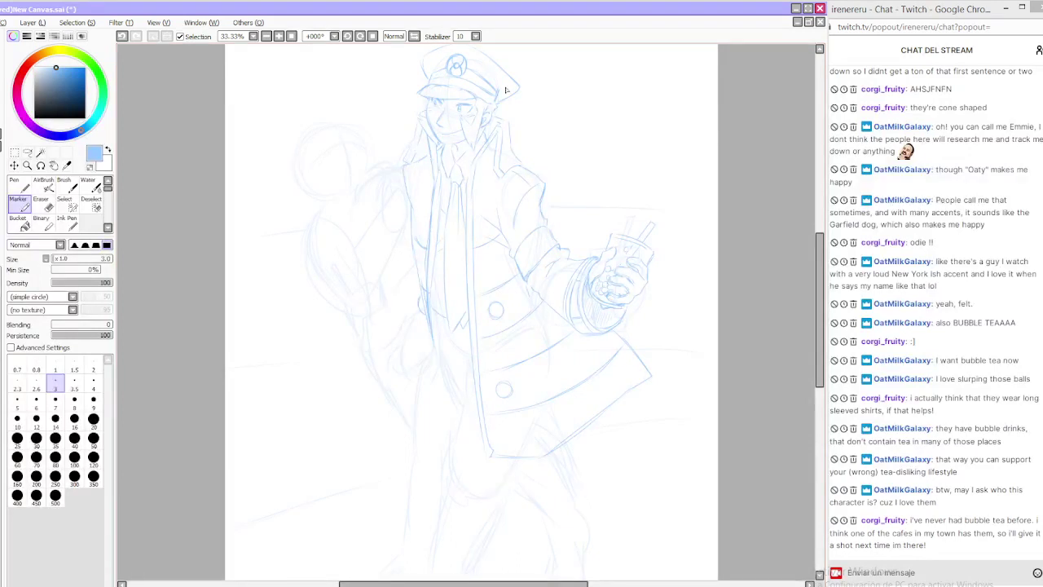
# Draw the right figure's belt line and the coat's far edge tapering from the waist to the thigh, undoing unwanted strokes
pyautogui.scroll(-3, 809, 327)
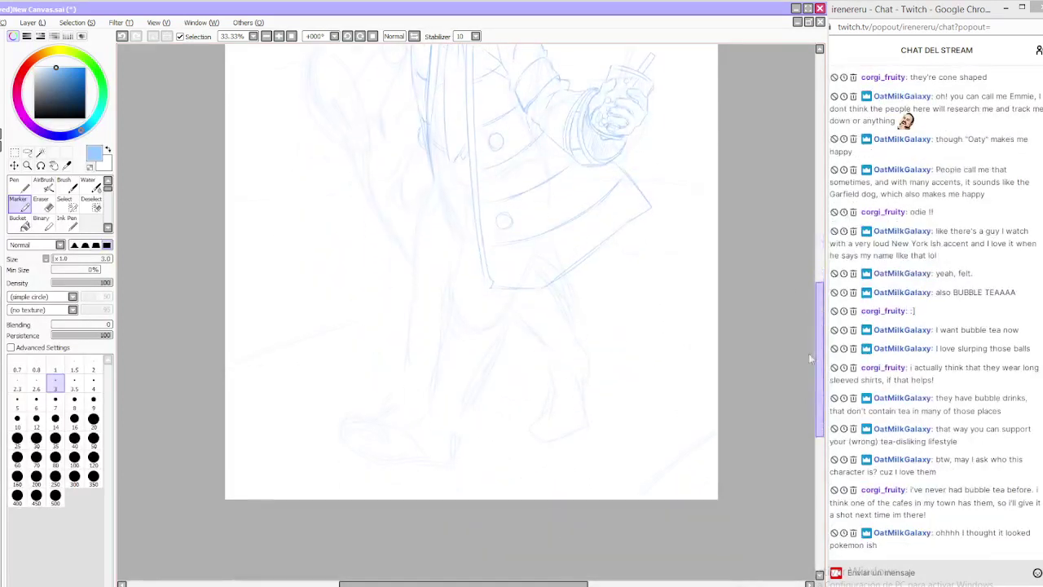
pyautogui.moveTo(810, 354); pyautogui.dragTo(809, 352)
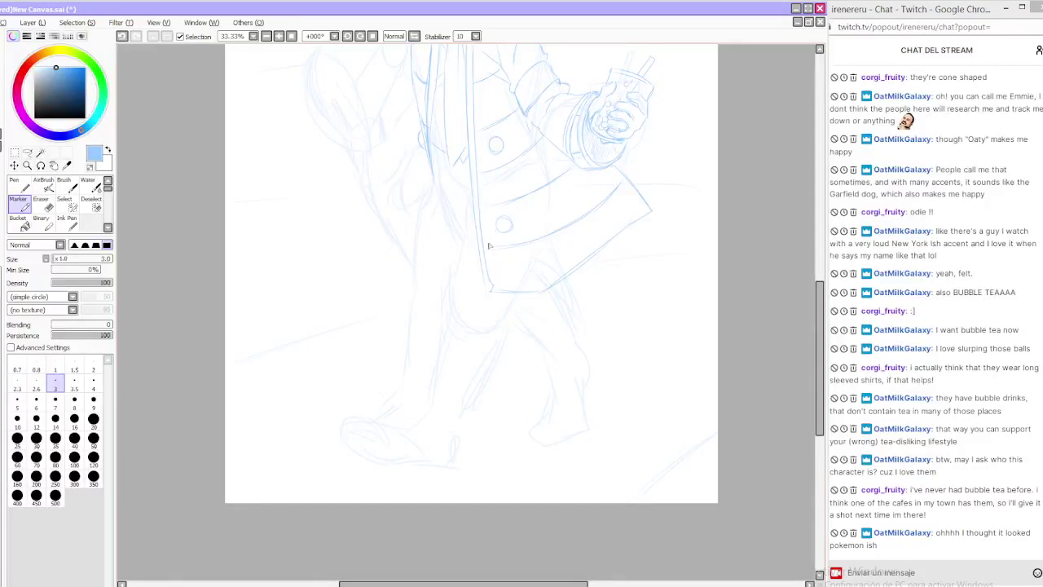
pyautogui.moveTo(820, 357); pyautogui.dragTo(820, 336)
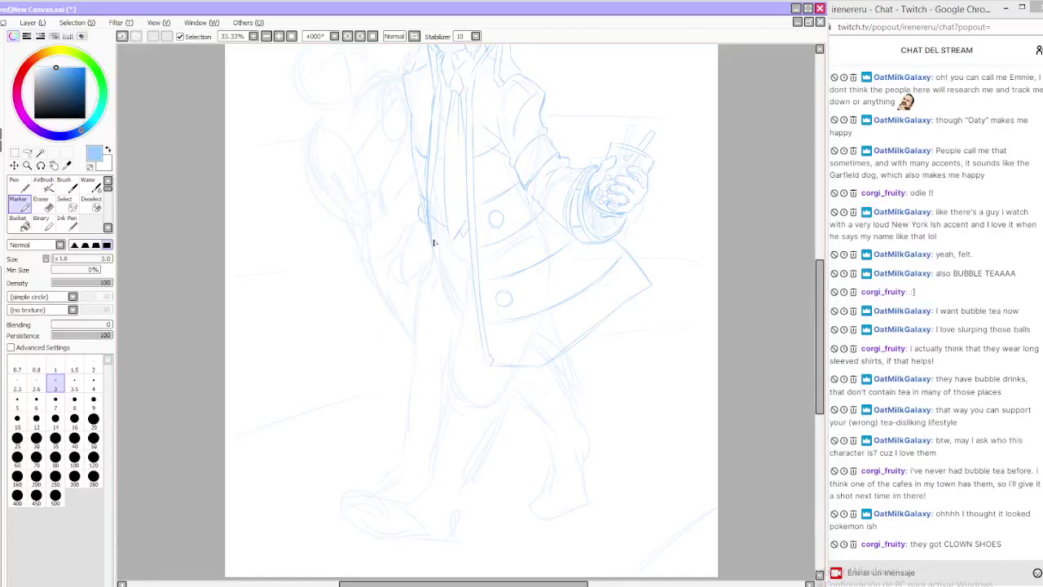
pyautogui.moveTo(431, 238)
pyautogui.mouseDown()
pyautogui.moveTo(454, 321)
pyautogui.moveTo(452, 289)
pyautogui.moveTo(470, 267)
pyautogui.moveTo(464, 249)
pyautogui.moveTo(445, 259)
pyautogui.moveTo(434, 239)
pyautogui.mouseUp()
pyautogui.hotkey('ctrl', 'z')
pyautogui.hotkey('ctrl', 'z')
pyautogui.hotkey('ctrl', 'z')
pyautogui.hotkey('ctrl', 'z')
pyautogui.hotkey('ctrl', 'z')
pyautogui.hotkey('ctrl', 'z')
# Draw the front trouser leg from under the coat down to a curved hem at the ankle, with fold lines
pyautogui.moveTo(456, 308)
pyautogui.mouseDown()
pyautogui.moveTo(450, 383)
pyautogui.moveTo(462, 379)
pyautogui.moveTo(455, 388)
pyautogui.moveTo(451, 356)
pyautogui.moveTo(448, 409)
pyautogui.moveTo(450, 364)
pyautogui.moveTo(447, 404)
pyautogui.mouseUp()
pyautogui.hotkey('ctrl', 'z')
pyautogui.hotkey('ctrl', 'z')
pyautogui.moveTo(428, 494); pyautogui.dragTo(465, 493)
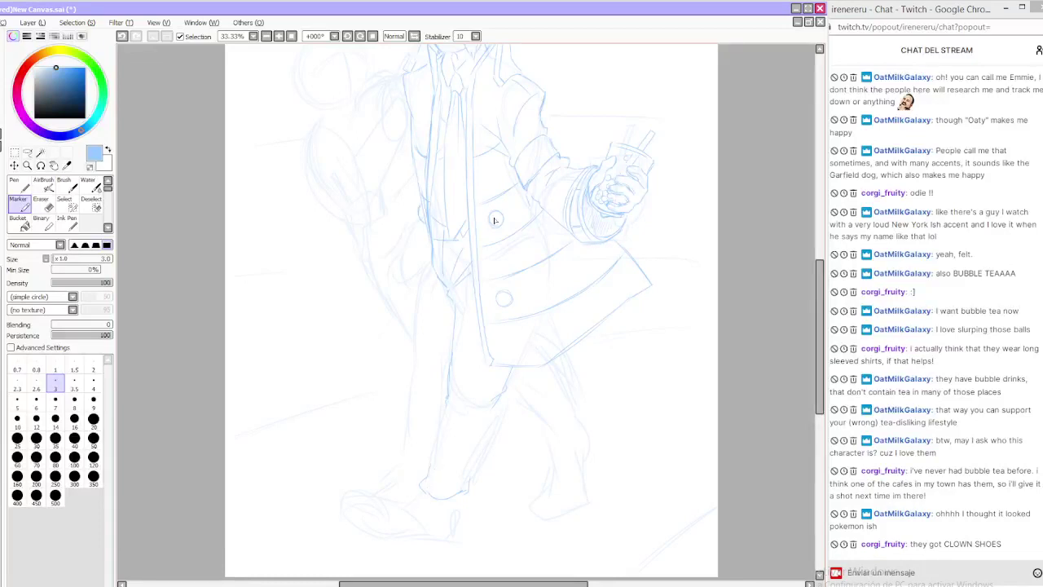
pyautogui.moveTo(447, 408); pyautogui.dragTo(429, 477)
pyautogui.moveTo(496, 402); pyautogui.dragTo(464, 493)
pyautogui.moveTo(504, 395); pyautogui.dragTo(474, 430)
pyautogui.moveTo(432, 482)
pyautogui.mouseDown()
pyautogui.moveTo(456, 475)
pyautogui.moveTo(454, 466)
pyautogui.mouseUp()
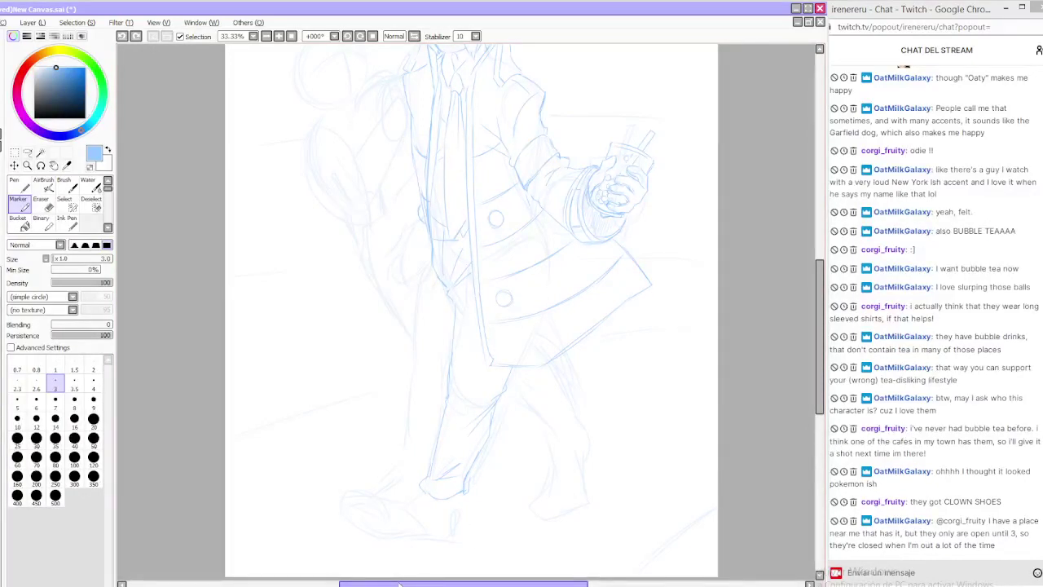
# Draw the front foot's shoe below the trouser hem, with a rounded toe, a thick sole and a heel
pyautogui.moveTo(423, 493); pyautogui.dragTo(410, 503)
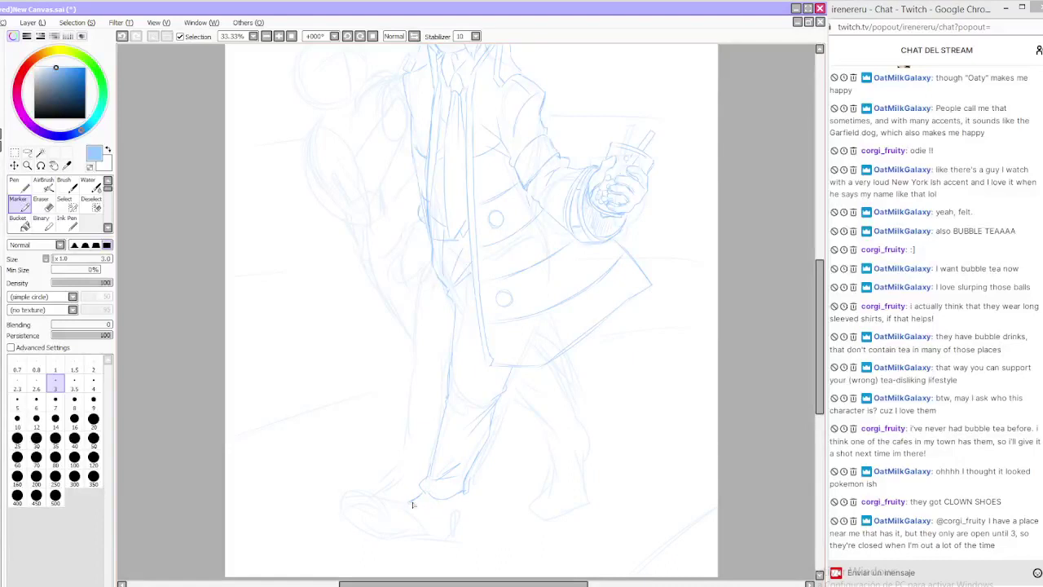
pyautogui.moveTo(414, 505)
pyautogui.mouseDown()
pyautogui.moveTo(360, 494)
pyautogui.moveTo(372, 496)
pyautogui.moveTo(360, 504)
pyautogui.moveTo(378, 493)
pyautogui.moveTo(366, 531)
pyautogui.moveTo(355, 519)
pyautogui.moveTo(385, 537)
pyautogui.moveTo(365, 527)
pyautogui.moveTo(440, 537)
pyautogui.moveTo(454, 498)
pyautogui.moveTo(443, 534)
pyautogui.mouseUp()
pyautogui.hotkey('ctrl', 'z')
pyautogui.moveTo(355, 507)
pyautogui.mouseDown()
pyautogui.moveTo(370, 534)
pyautogui.moveTo(364, 543)
pyautogui.moveTo(437, 551)
pyautogui.moveTo(448, 525)
pyautogui.moveTo(421, 530)
pyautogui.mouseUp()
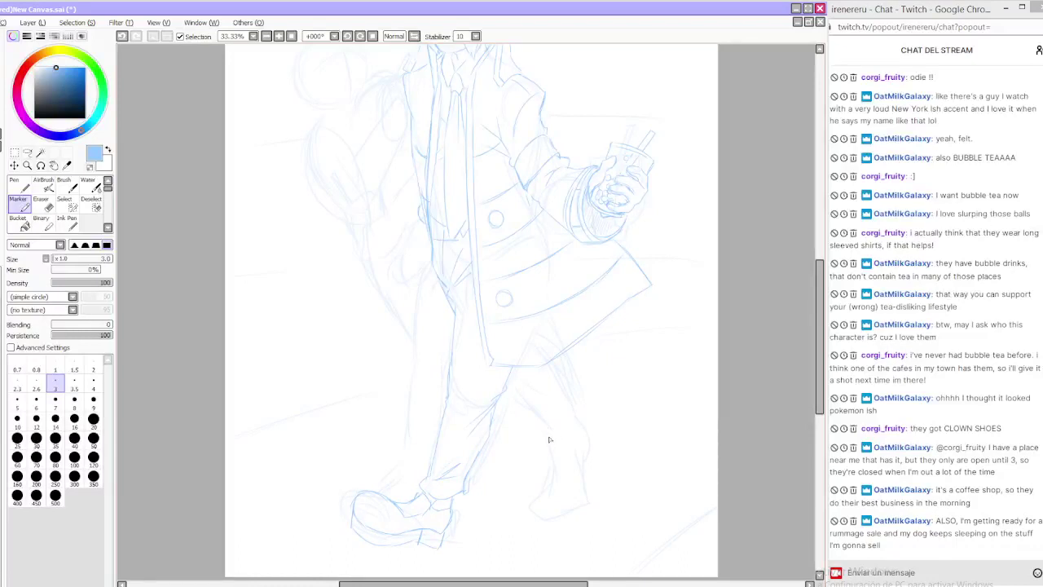
# Draw the bent back trouser leg from the coat's hem down to the ankle, with knee creases, and undo the last stroke
pyautogui.moveTo(555, 427); pyautogui.dragTo(554, 430)
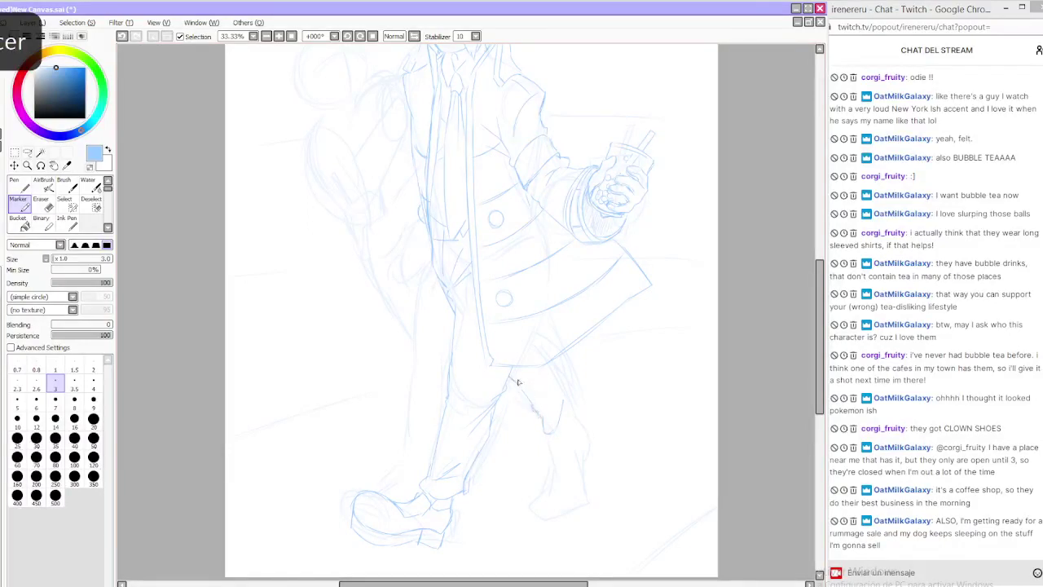
pyautogui.moveTo(550, 381); pyautogui.dragTo(545, 406)
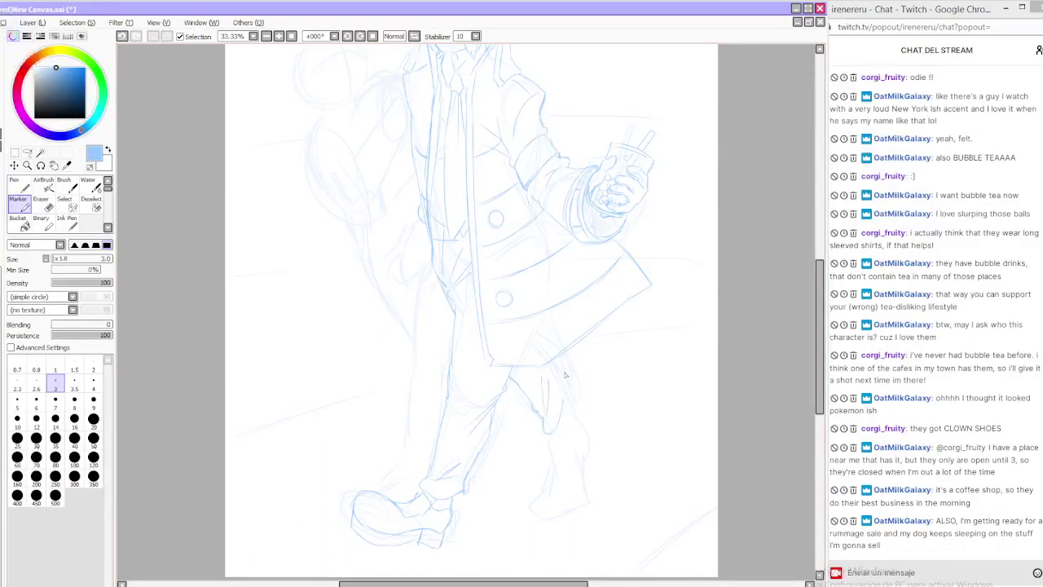
pyautogui.moveTo(558, 370); pyautogui.dragTo(565, 399)
pyautogui.moveTo(546, 435)
pyautogui.mouseDown()
pyautogui.moveTo(552, 509)
pyautogui.moveTo(566, 496)
pyautogui.moveTo(543, 499)
pyautogui.moveTo(576, 499)
pyautogui.moveTo(550, 505)
pyautogui.moveTo(578, 493)
pyautogui.moveTo(580, 470)
pyautogui.moveTo(584, 481)
pyautogui.moveTo(571, 392)
pyautogui.moveTo(563, 397)
pyautogui.moveTo(579, 422)
pyautogui.moveTo(577, 451)
pyautogui.mouseUp()
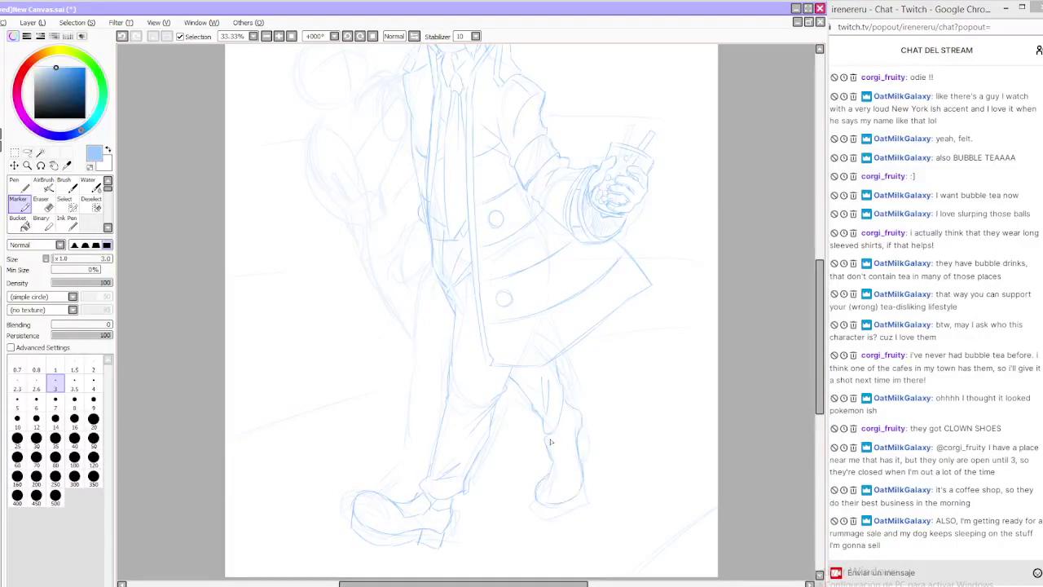
pyautogui.hotkey('ctrl', 'z')
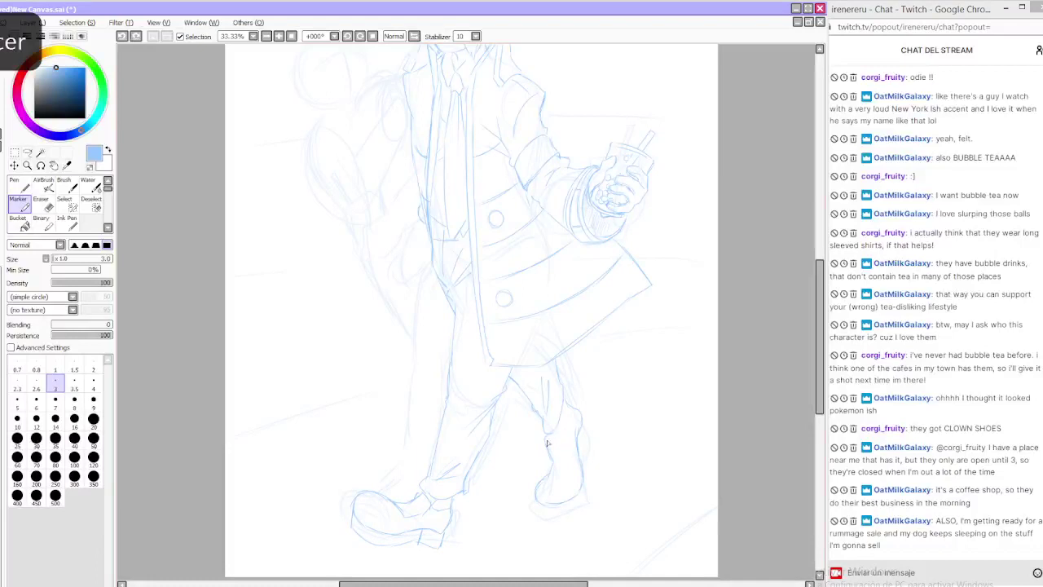
# Draw the ankle line and sole on the walking man's rear shoe, and compare the line art with and without the rough sketch
pyautogui.moveTo(548, 440); pyautogui.dragTo(565, 434)
pyautogui.hotkey('ctrl', 'z')
pyautogui.moveTo(551, 472); pyautogui.dragTo(570, 469)
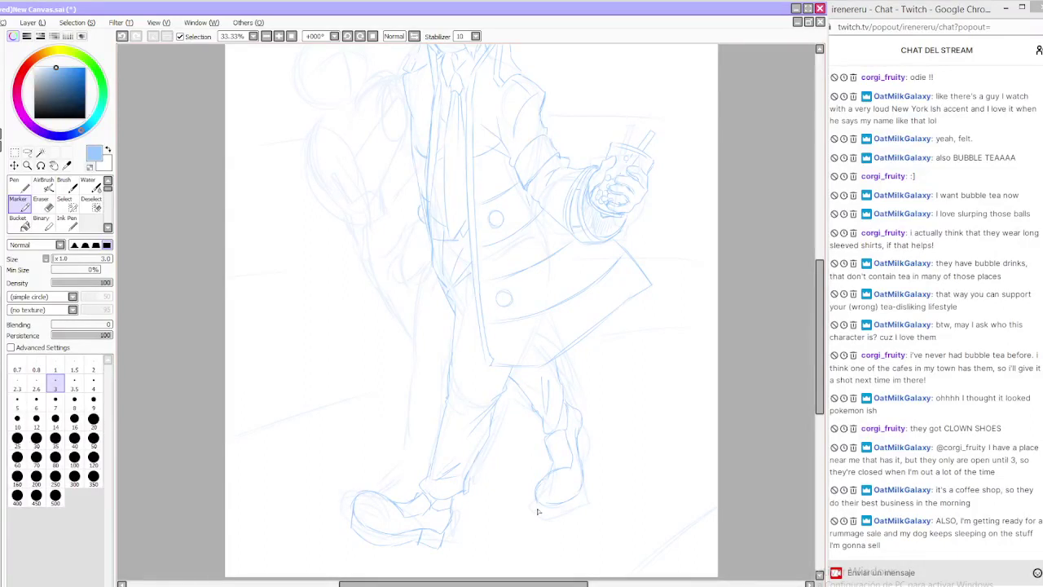
pyautogui.moveTo(548, 511)
pyautogui.mouseDown()
pyautogui.moveTo(572, 513)
pyautogui.moveTo(591, 483)
pyautogui.mouseUp()
pyautogui.scroll(5, 803, 348)
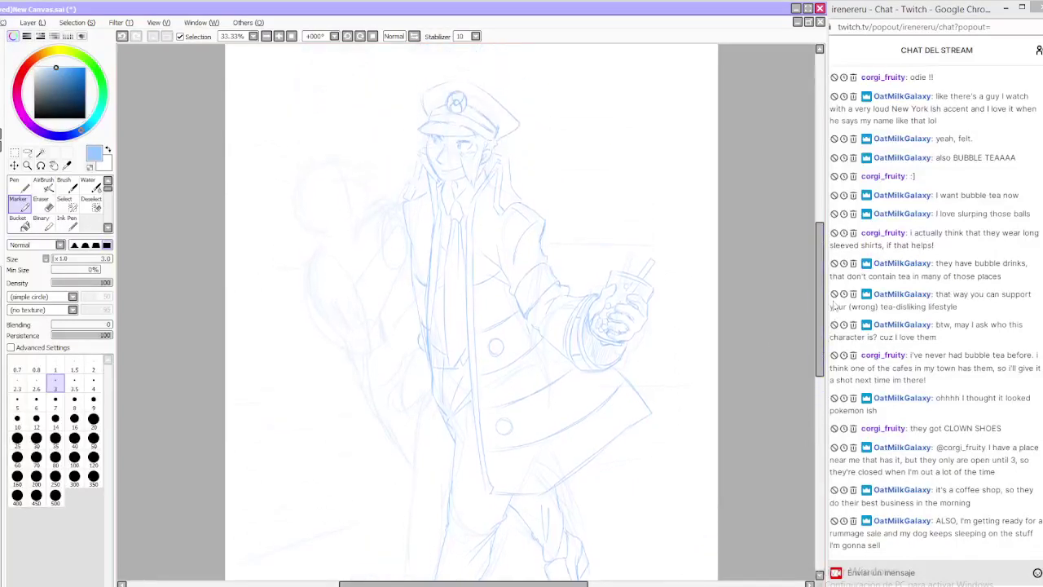
pyautogui.press('Delete')
pyautogui.click(292, 37)
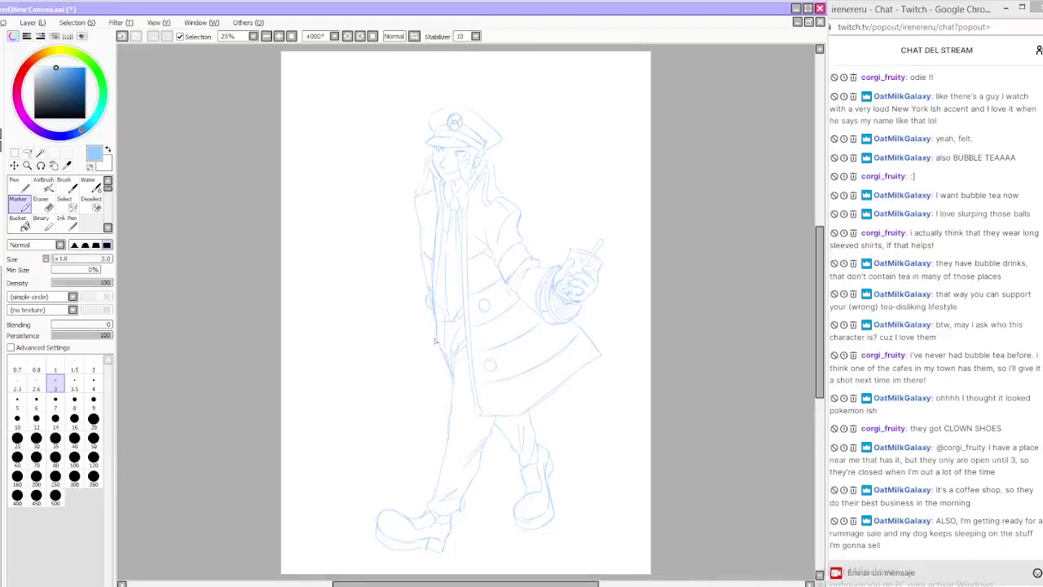
pyautogui.click(1, 350)
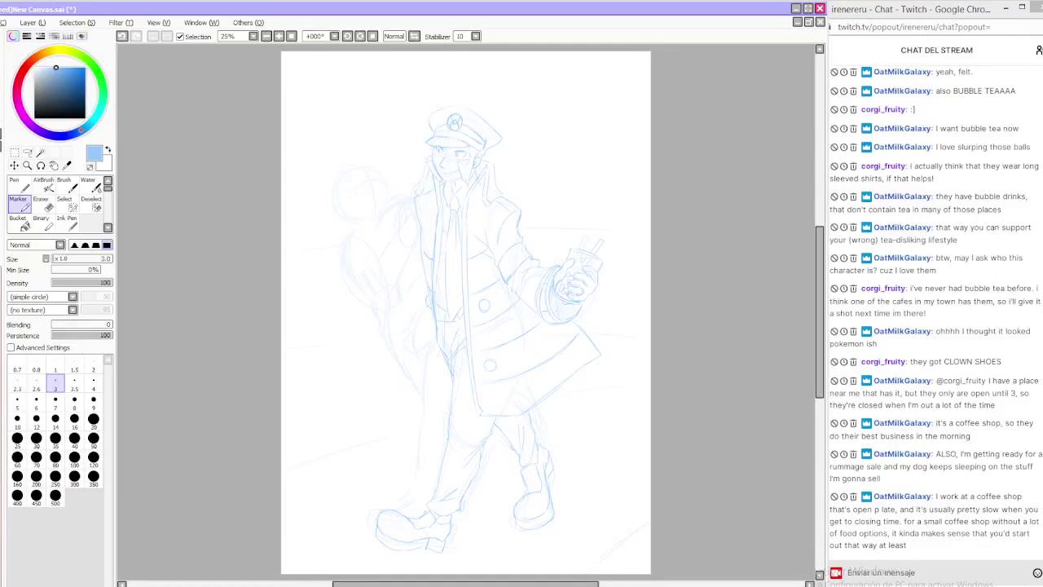
# Open the two-character reference sheet in Windows Photo Viewer and examine the designs for the second figure's face, hair and outfit
pyautogui.click(279, 35)
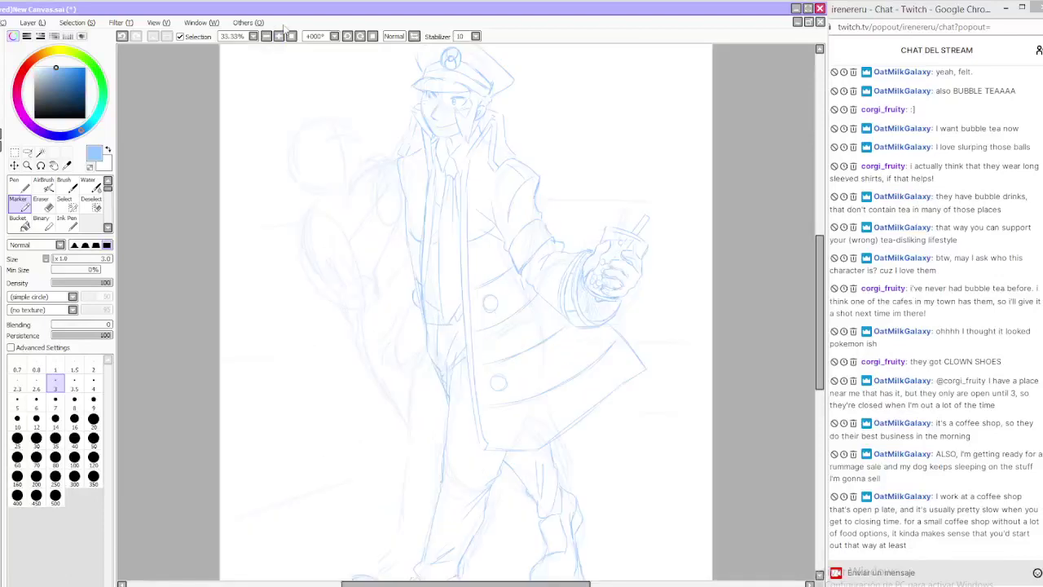
pyautogui.moveTo(821, 367); pyautogui.dragTo(812, 302)
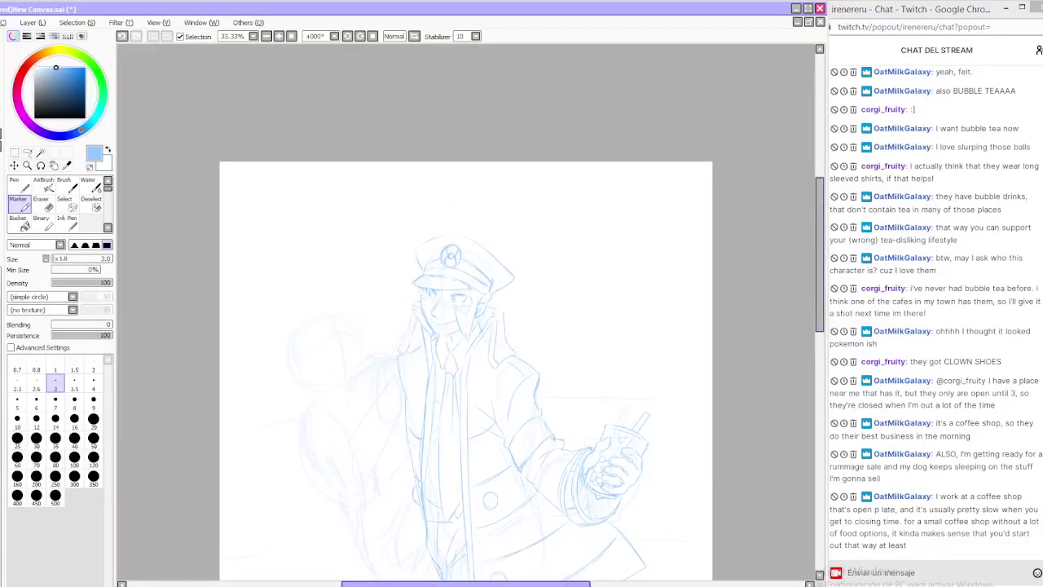
pyautogui.moveTo(472, 583); pyautogui.dragTo(415, 583)
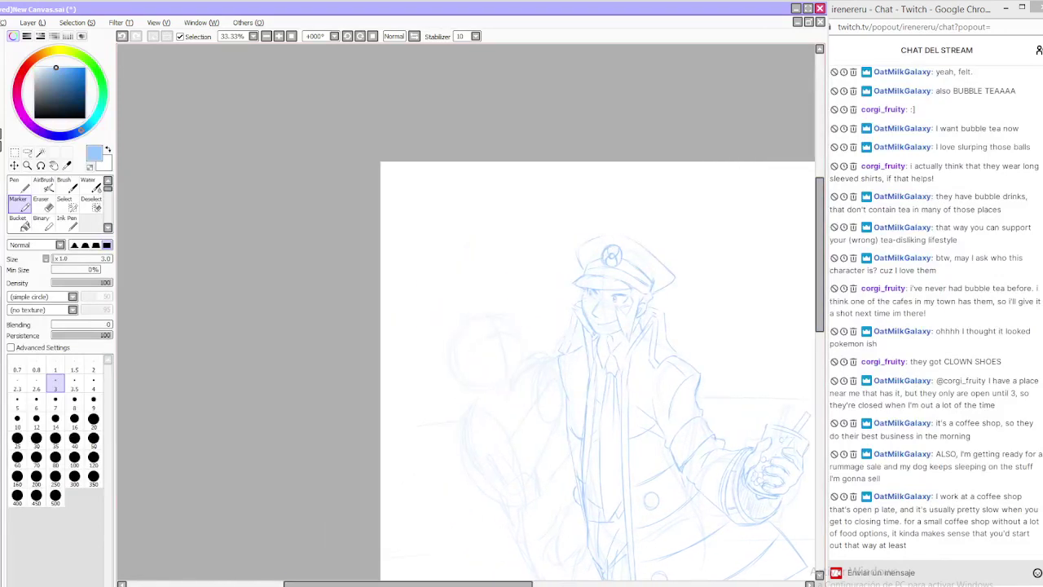
pyautogui.click(278, 35)
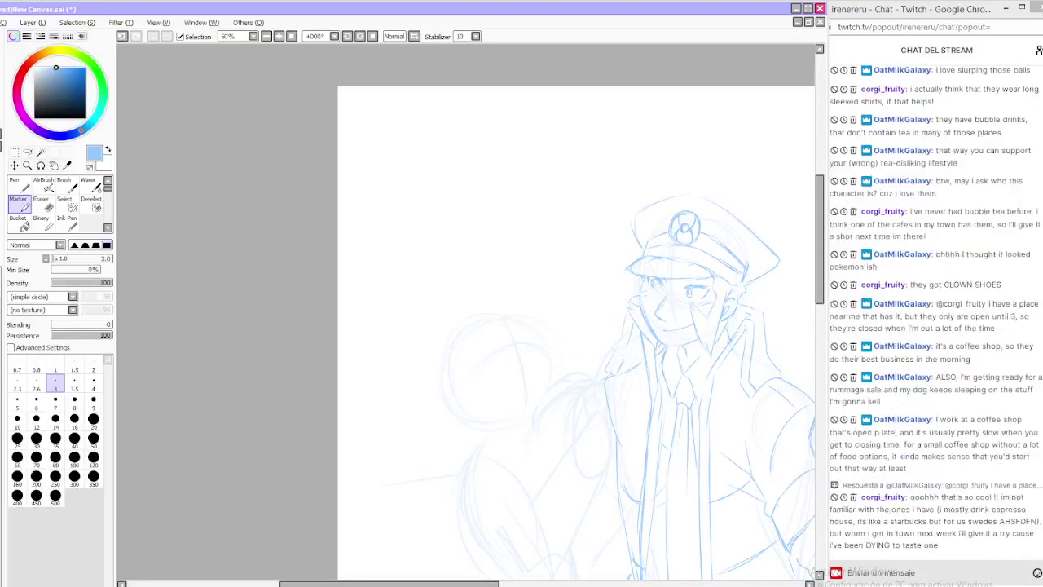
pyautogui.click(63, 586)
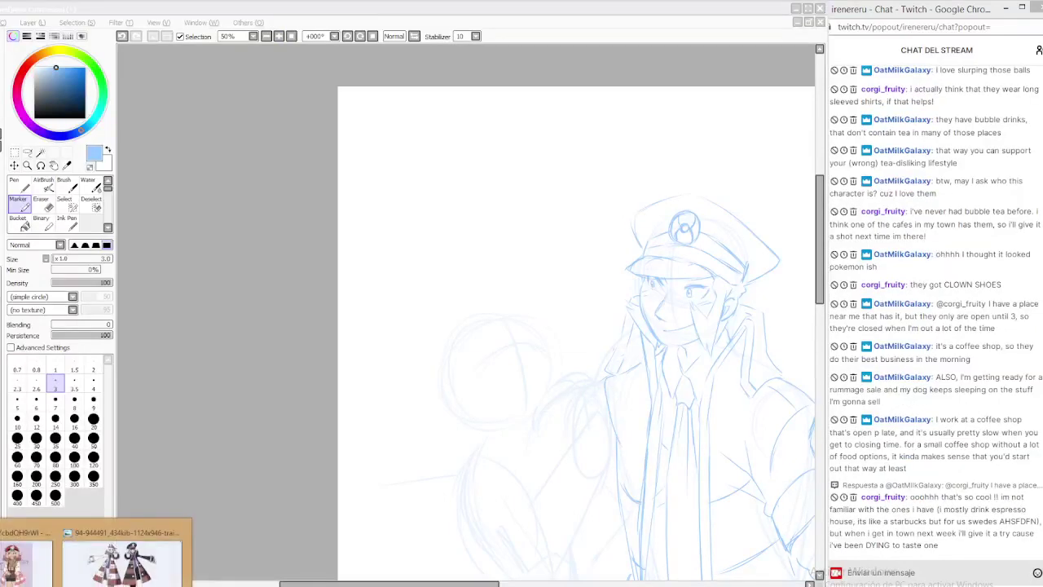
pyautogui.click(181, 533)
pyautogui.click(59, 563)
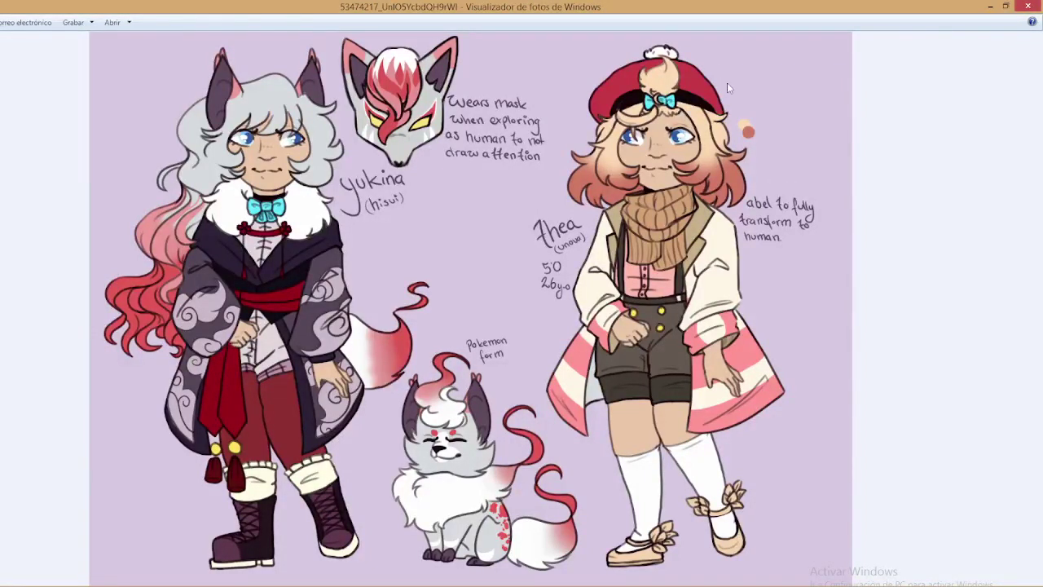
pyautogui.click(990, 7)
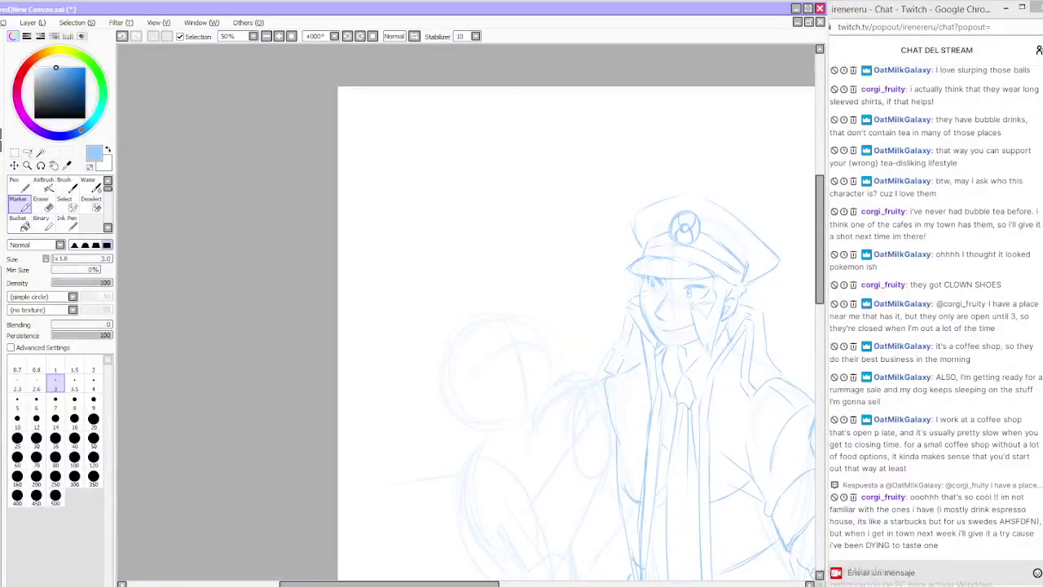
pyautogui.moveTo(81, 585)
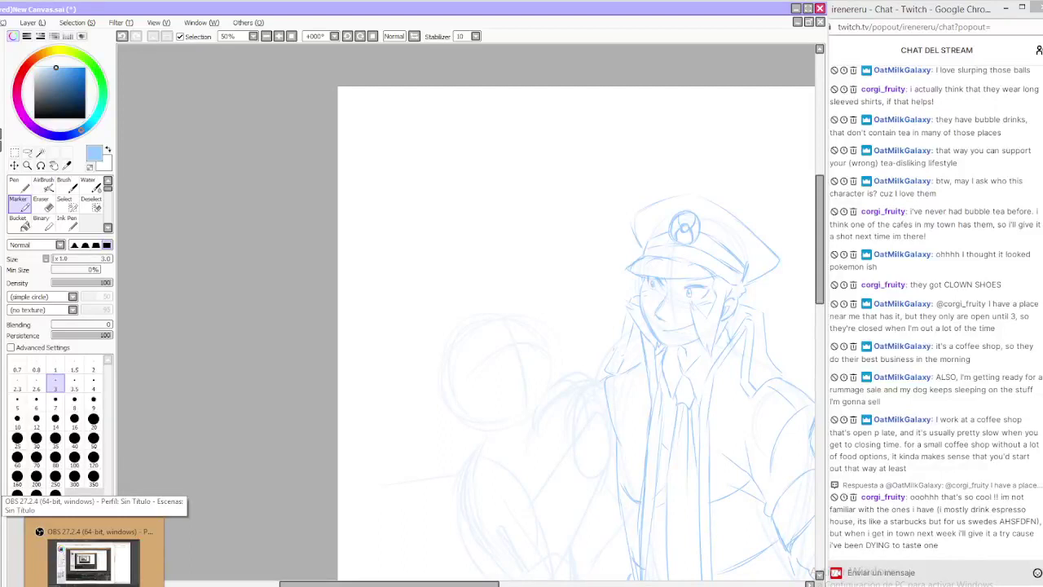
# Sketch the second figure's two eyes with curved upper lash lines and oval irises, along the head's rough guidelines
pyautogui.click(279, 36)
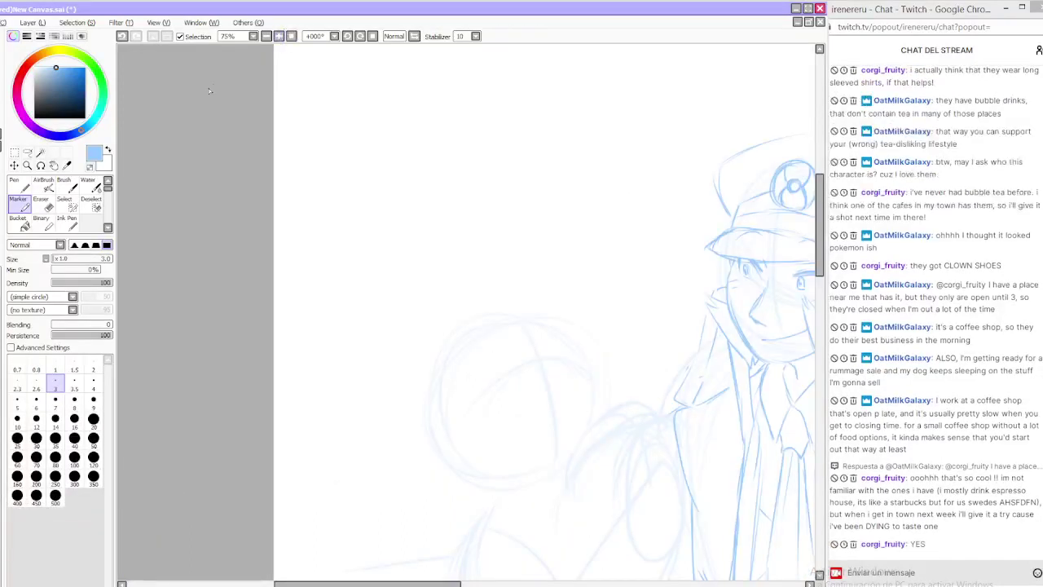
pyautogui.moveTo(820, 251); pyautogui.dragTo(812, 265)
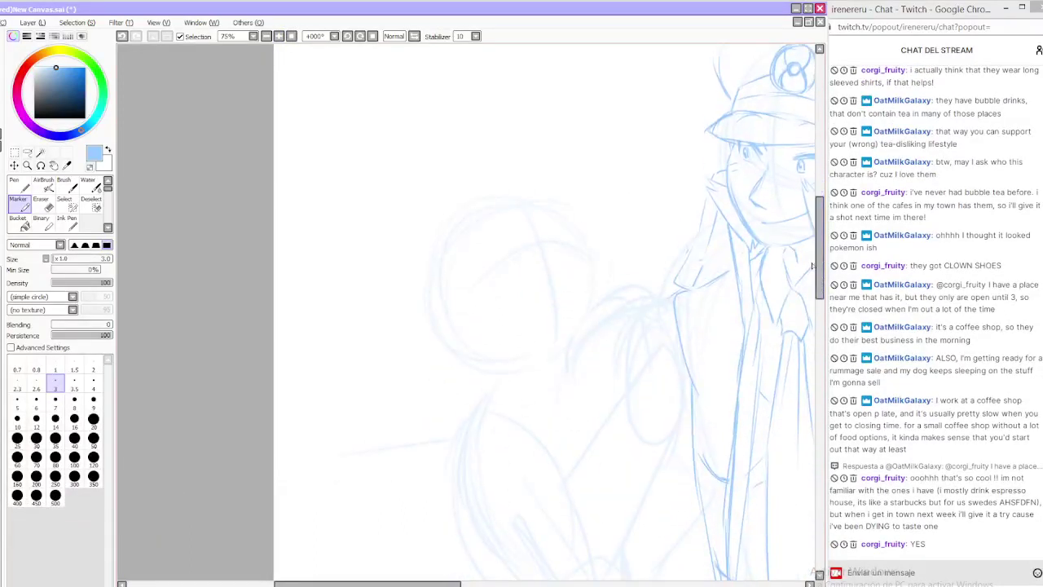
pyautogui.moveTo(511, 250)
pyautogui.mouseDown()
pyautogui.moveTo(495, 252)
pyautogui.moveTo(489, 279)
pyautogui.moveTo(501, 248)
pyautogui.moveTo(507, 272)
pyautogui.mouseUp()
pyautogui.moveTo(549, 242)
pyautogui.mouseDown()
pyautogui.moveTo(561, 241)
pyautogui.moveTo(560, 258)
pyautogui.mouseUp()
pyautogui.hotkey('ctrl', 'z')
pyautogui.moveTo(489, 278); pyautogui.dragTo(502, 250)
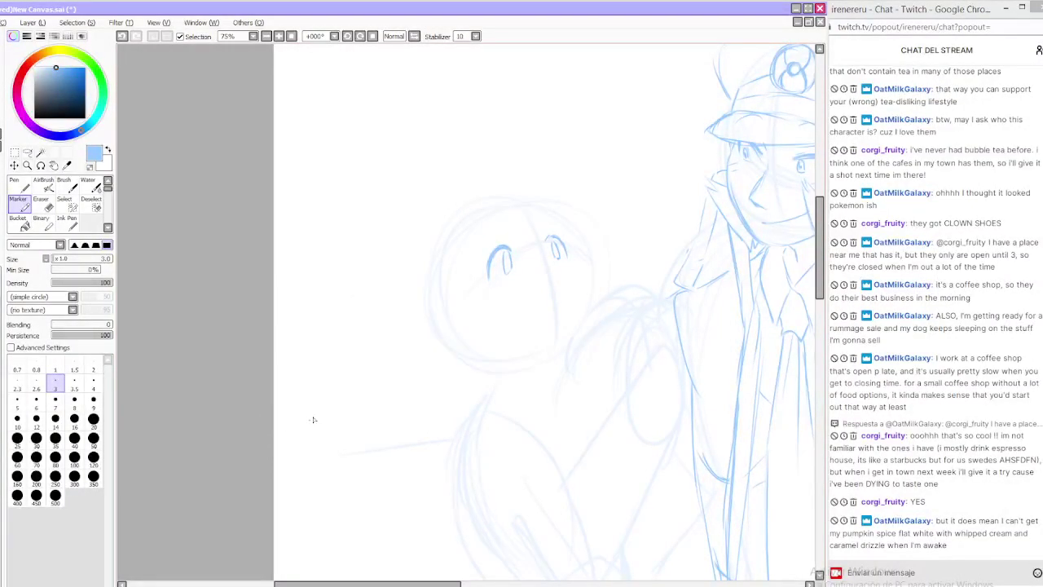
# Thicken the upper lash lines and add pupils to both of the second figure's eyes
pyautogui.moveTo(555, 238)
pyautogui.mouseDown()
pyautogui.moveTo(564, 247)
pyautogui.moveTo(547, 243)
pyautogui.moveTo(511, 269)
pyautogui.moveTo(505, 259)
pyautogui.moveTo(507, 272)
pyautogui.mouseUp()
pyautogui.moveTo(562, 248); pyautogui.dragTo(555, 259)
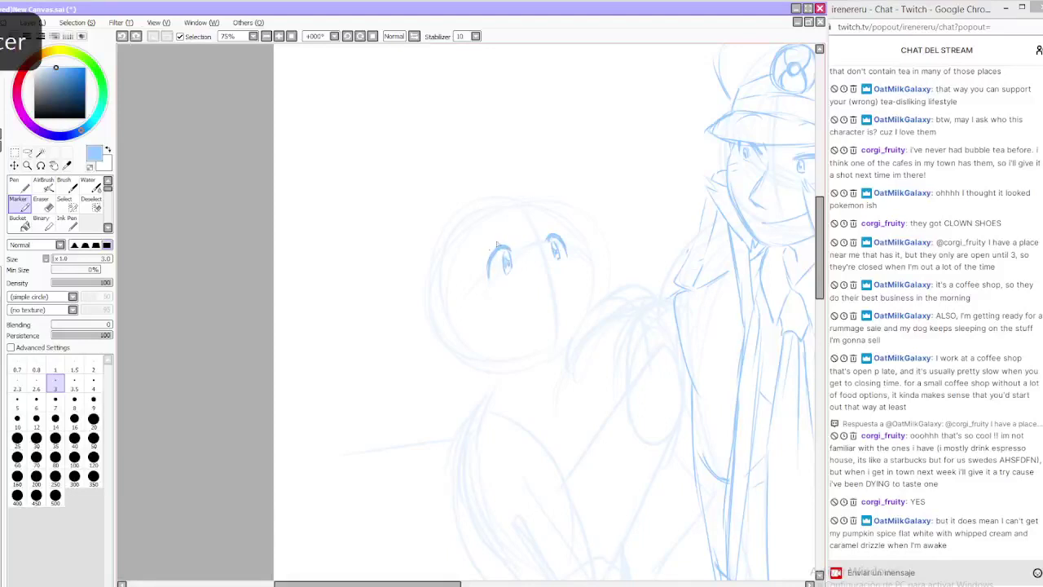
pyautogui.hotkey('ctrl', 'z')
pyautogui.moveTo(547, 239); pyautogui.dragTo(558, 237)
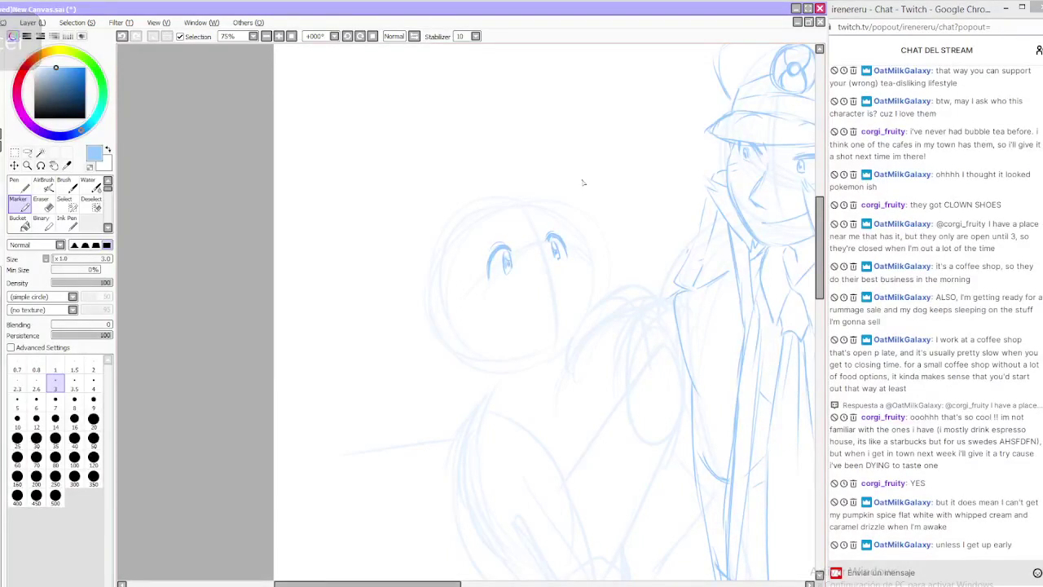
# Add short blush strokes under both eyes and arched eyebrows, checking the face against the character reference sheet
pyautogui.moveTo(497, 287); pyautogui.dragTo(489, 297)
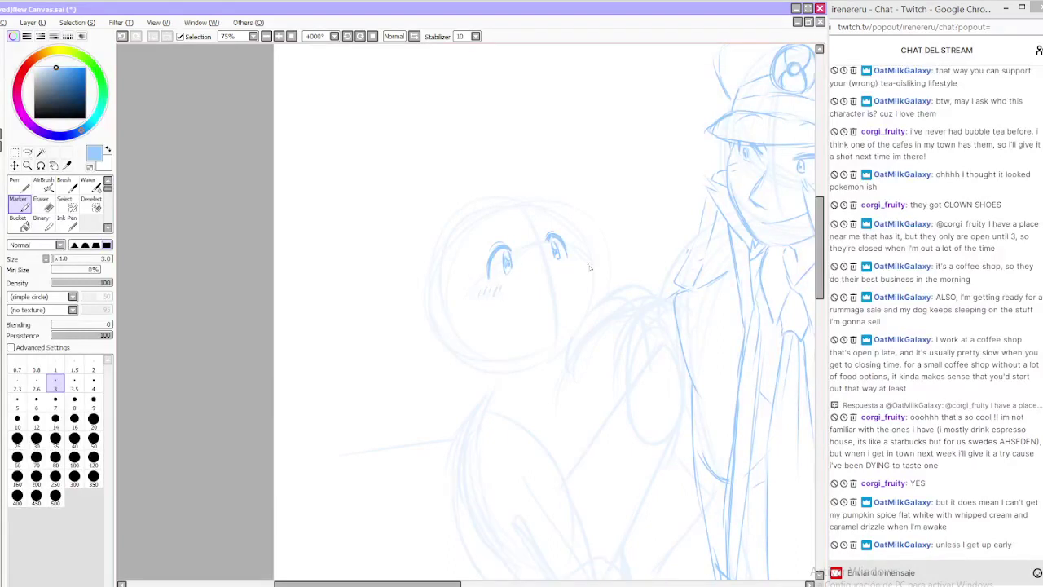
pyautogui.moveTo(575, 261); pyautogui.dragTo(569, 271)
pyautogui.moveTo(478, 239); pyautogui.dragTo(498, 215)
pyautogui.hotkey('alt', 'Tab')
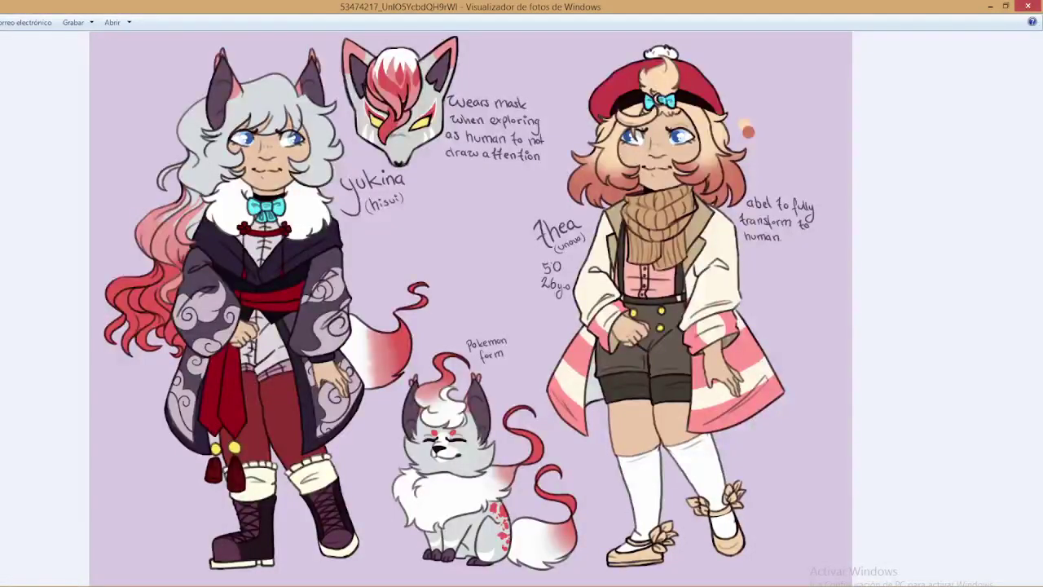
pyautogui.hotkey('alt', 'Tab')
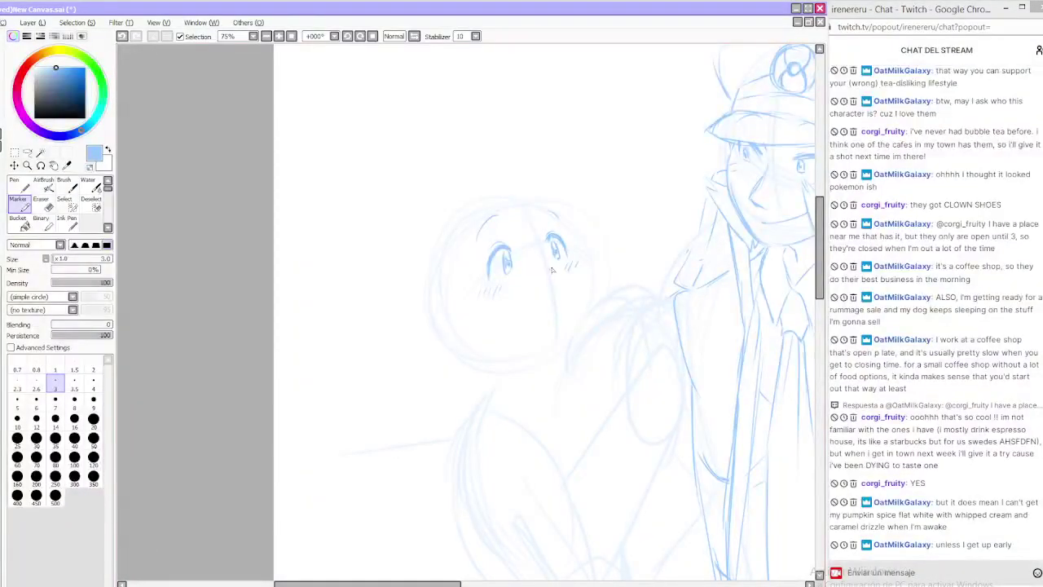
# Draw the second figure's small rounded nose and wide open smile below it, consulting the character reference sheet
pyautogui.moveTo(549, 265)
pyautogui.mouseDown()
pyautogui.moveTo(560, 289)
pyautogui.moveTo(551, 274)
pyautogui.mouseUp()
pyautogui.hotkey('alt', 'Tab')
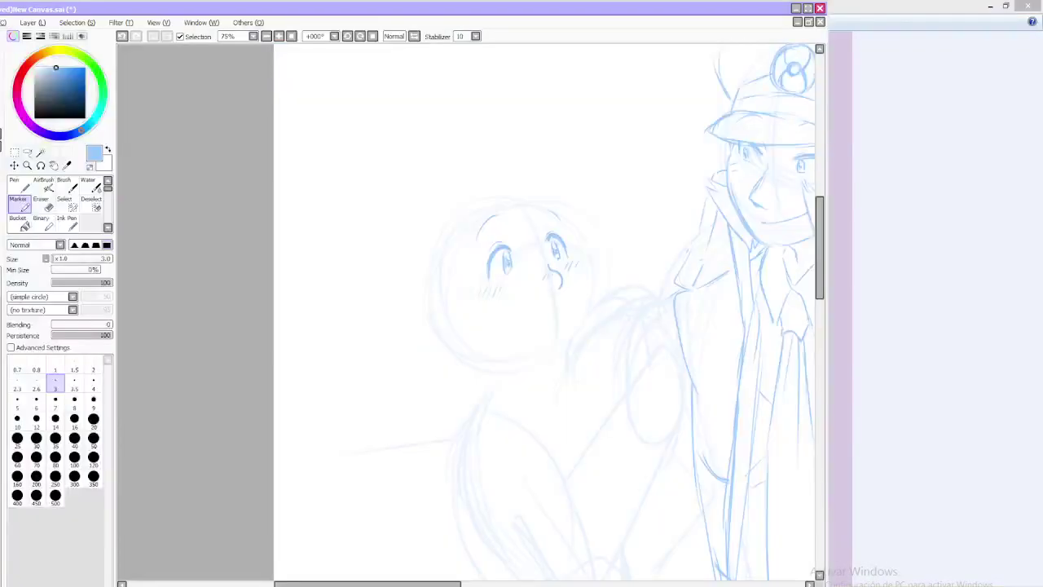
pyautogui.moveTo(523, 306)
pyautogui.mouseDown()
pyautogui.moveTo(560, 293)
pyautogui.moveTo(547, 303)
pyautogui.moveTo(562, 293)
pyautogui.moveTo(567, 304)
pyautogui.moveTo(524, 305)
pyautogui.moveTo(546, 318)
pyautogui.moveTo(525, 319)
pyautogui.moveTo(556, 319)
pyautogui.moveTo(540, 327)
pyautogui.moveTo(565, 311)
pyautogui.mouseUp()
pyautogui.hotkey('ctrl', 'z')
pyautogui.hotkey('ctrl', 'z')
pyautogui.hotkey('ctrl', 'z')
pyautogui.click(996, 9)
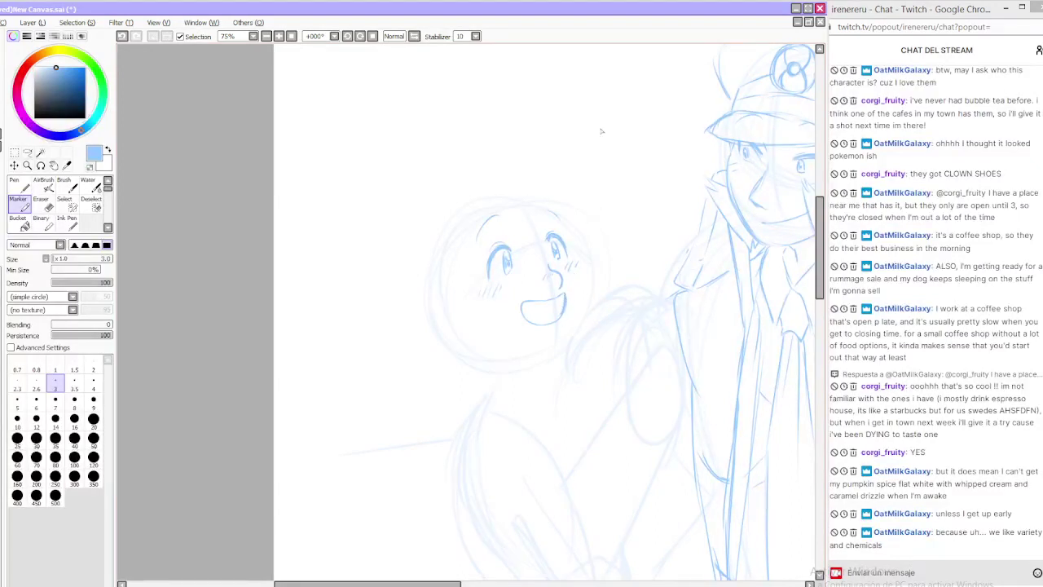
# Erase the corner of the open mouth nearest the nose and redraw the mouth's edge with the Marker
pyautogui.click(44, 202)
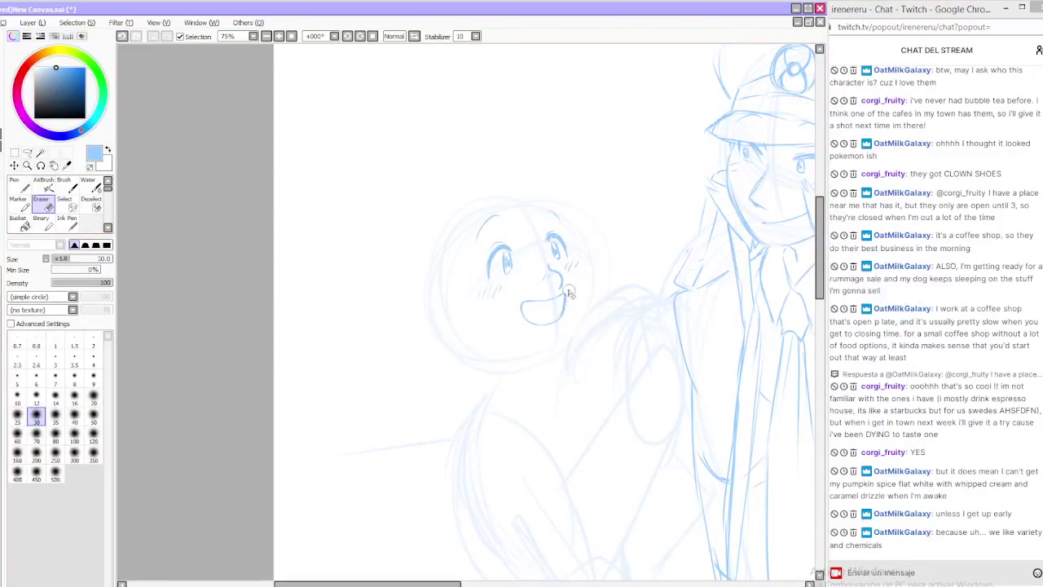
pyautogui.click(18, 203)
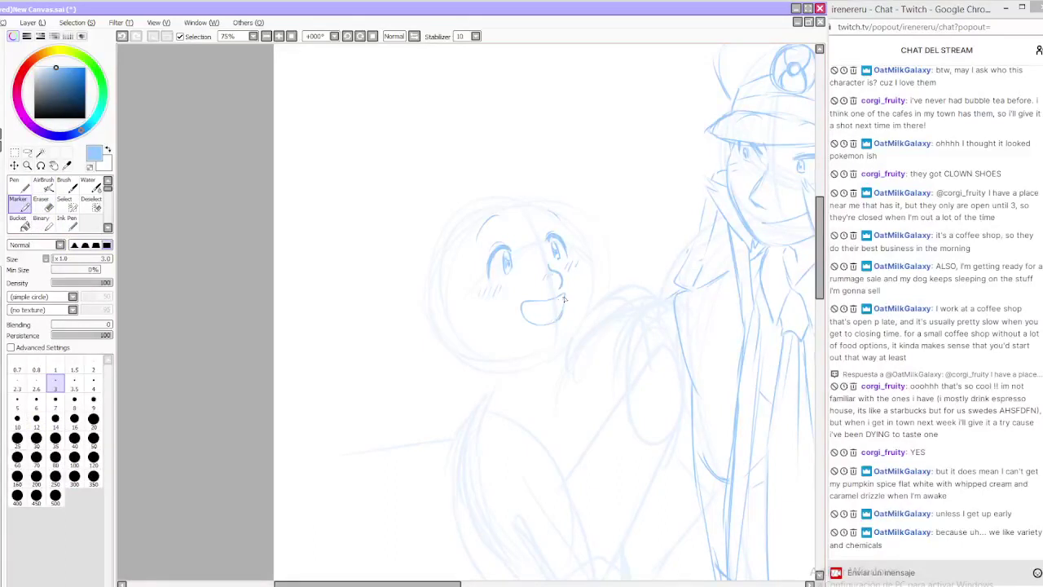
pyautogui.hotkey('ctrl', 'z')
pyautogui.moveTo(562, 295)
pyautogui.mouseDown()
pyautogui.moveTo(559, 311)
pyautogui.moveTo(547, 305)
pyautogui.moveTo(561, 300)
pyautogui.moveTo(557, 321)
pyautogui.mouseUp()
pyautogui.hotkey('ctrl', 'z')
# Draw the far side of the face from brow over the cheek towards the chin, checking the character reference sheet
pyautogui.moveTo(571, 231); pyautogui.dragTo(588, 290)
pyautogui.moveTo(575, 252); pyautogui.dragTo(591, 278)
pyautogui.click(78, 584)
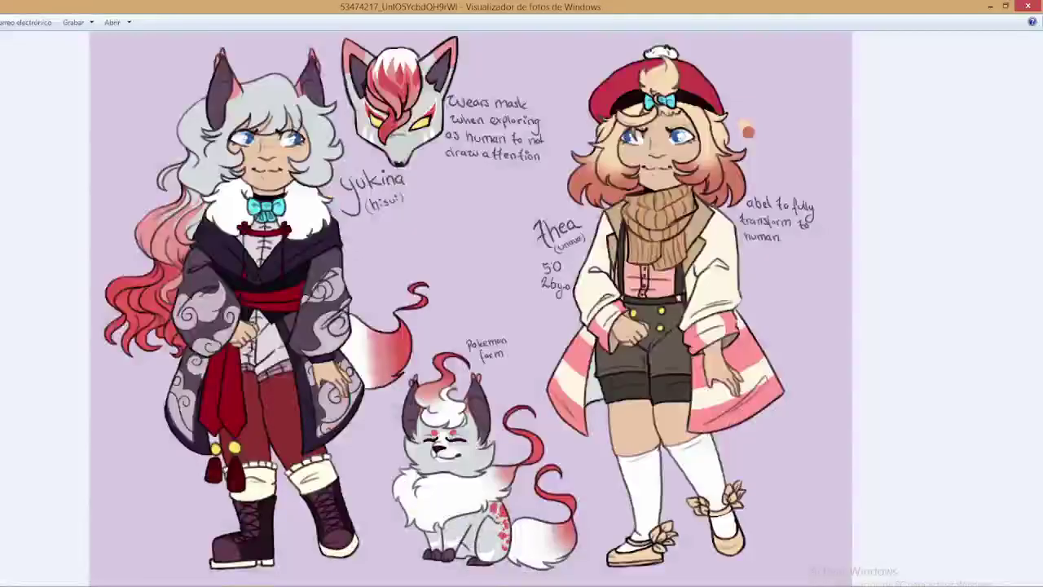
pyautogui.click(80, 583)
pyautogui.moveTo(576, 254)
pyautogui.mouseDown()
pyautogui.moveTo(588, 281)
pyautogui.moveTo(584, 320)
pyautogui.mouseUp()
pyautogui.moveTo(588, 275)
pyautogui.mouseDown()
pyautogui.moveTo(573, 346)
pyautogui.moveTo(591, 295)
pyautogui.moveTo(570, 349)
pyautogui.mouseUp()
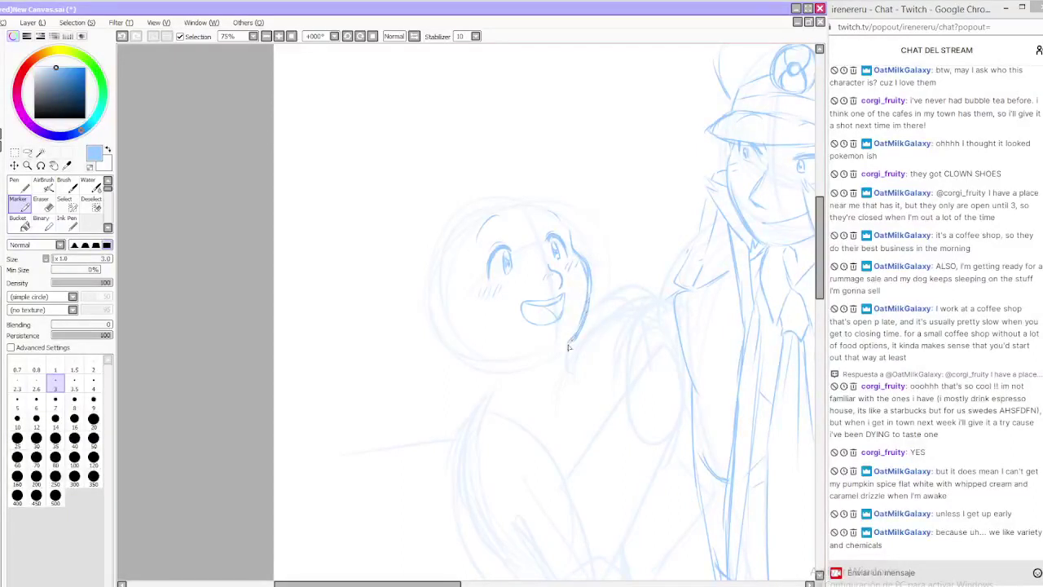
# Thin the heavy far cheek line with the Eraser and redraw its lower part down to the chin
pyautogui.click(45, 203)
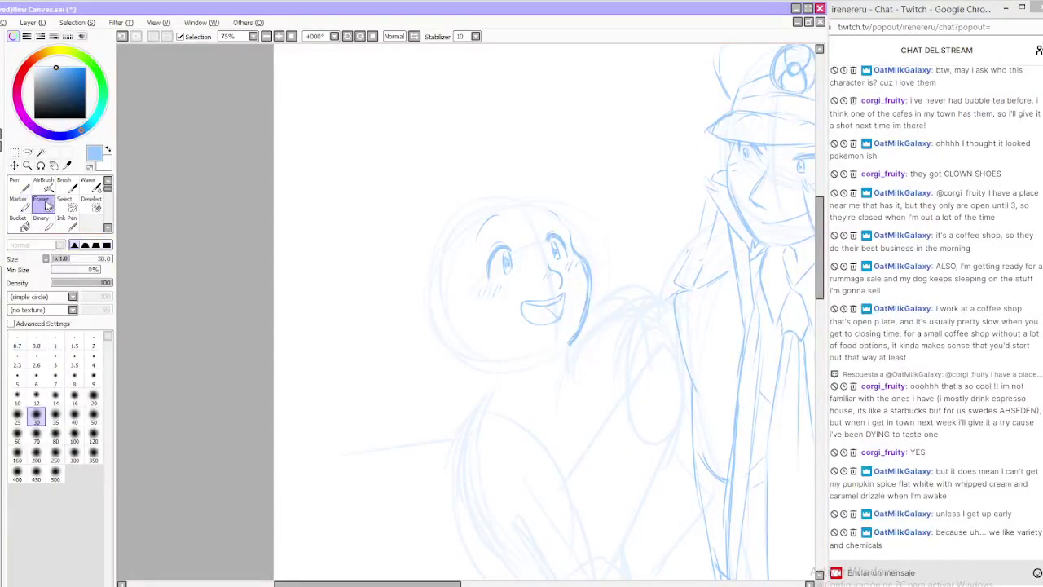
pyautogui.moveTo(593, 252)
pyautogui.mouseDown()
pyautogui.moveTo(581, 341)
pyautogui.moveTo(575, 316)
pyautogui.moveTo(565, 348)
pyautogui.mouseUp()
pyautogui.click(20, 201)
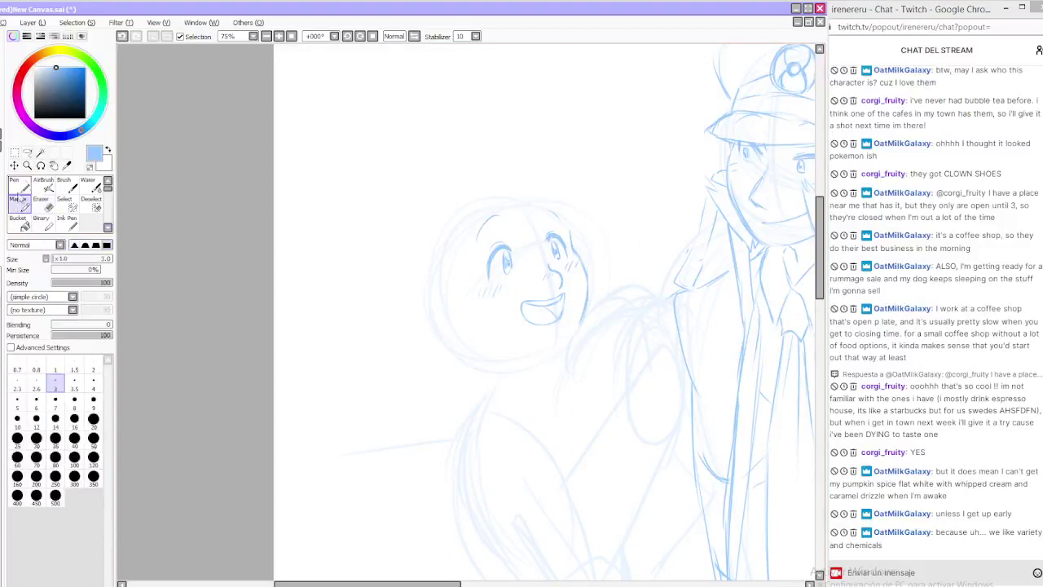
pyautogui.moveTo(584, 310)
pyautogui.mouseDown()
pyautogui.moveTo(570, 345)
pyautogui.moveTo(549, 354)
pyautogui.mouseUp()
# Draw the near jawline as one curve from below the ear to the chin, and review the character reference sheet
pyautogui.moveTo(462, 302); pyautogui.dragTo(506, 343)
pyautogui.hotkey('ctrl', 'z')
pyautogui.moveTo(463, 303)
pyautogui.mouseDown()
pyautogui.moveTo(547, 353)
pyautogui.moveTo(517, 346)
pyautogui.moveTo(554, 349)
pyautogui.mouseUp()
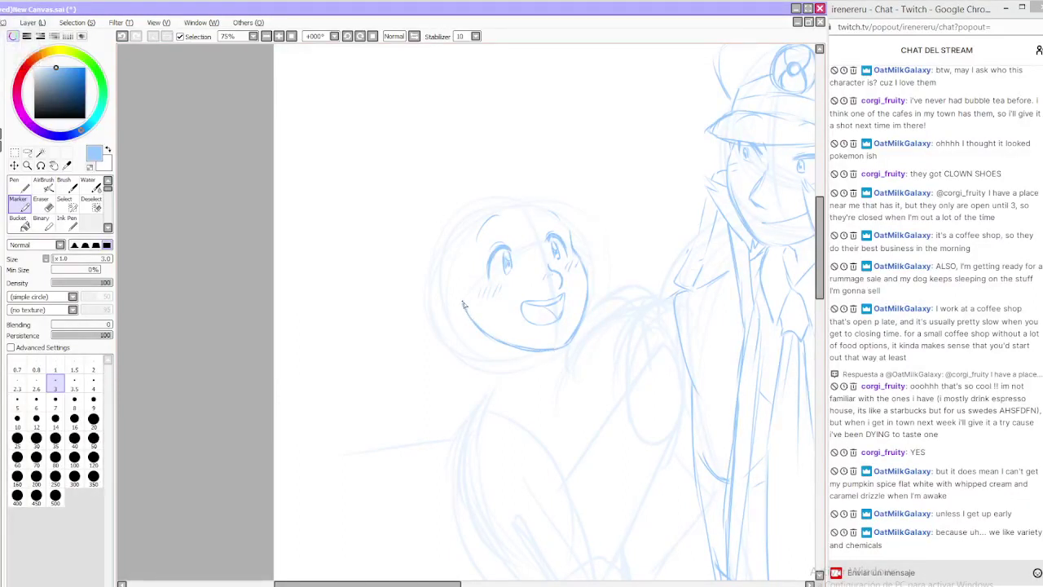
pyautogui.hotkey('alt', 'Tab')
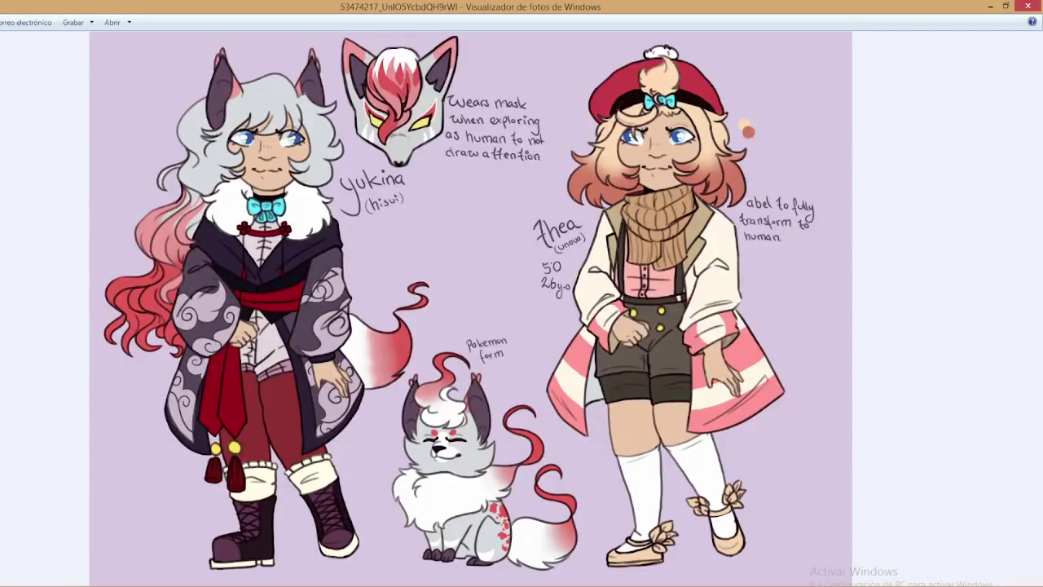
pyautogui.hotkey('alt', 'Tab')
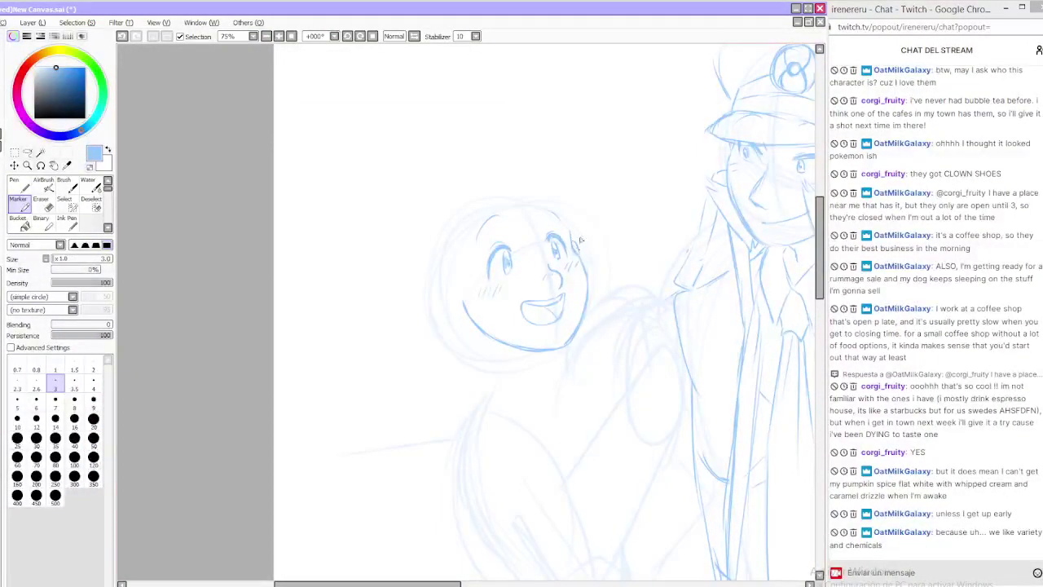
# Sketch the near ear and outline the skull from the ear over the crown to the far brow
pyautogui.moveTo(456, 277)
pyautogui.mouseDown()
pyautogui.moveTo(445, 269)
pyautogui.moveTo(462, 307)
pyautogui.mouseUp()
pyautogui.moveTo(442, 269); pyautogui.dragTo(444, 228)
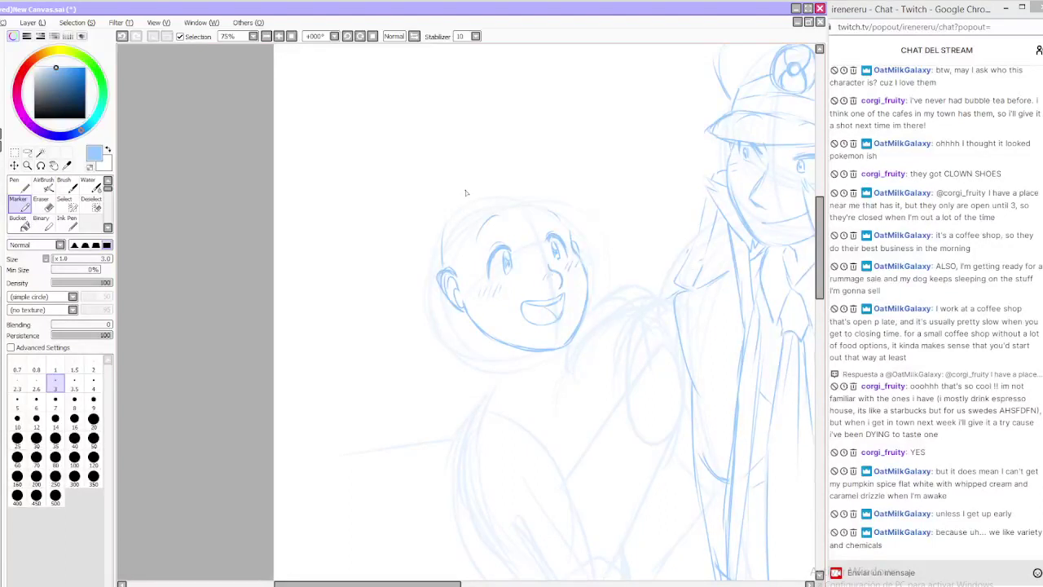
pyautogui.moveTo(443, 256)
pyautogui.mouseDown()
pyautogui.moveTo(457, 210)
pyautogui.moveTo(506, 187)
pyautogui.mouseUp()
pyautogui.moveTo(458, 216)
pyautogui.mouseDown()
pyautogui.moveTo(492, 193)
pyautogui.moveTo(476, 205)
pyautogui.moveTo(545, 190)
pyautogui.moveTo(559, 176)
pyautogui.moveTo(513, 187)
pyautogui.moveTo(571, 238)
pyautogui.mouseUp()
# Erase the inner lines of the near ear and strengthen the back-of-head outline with the Marker
pyautogui.press('e')
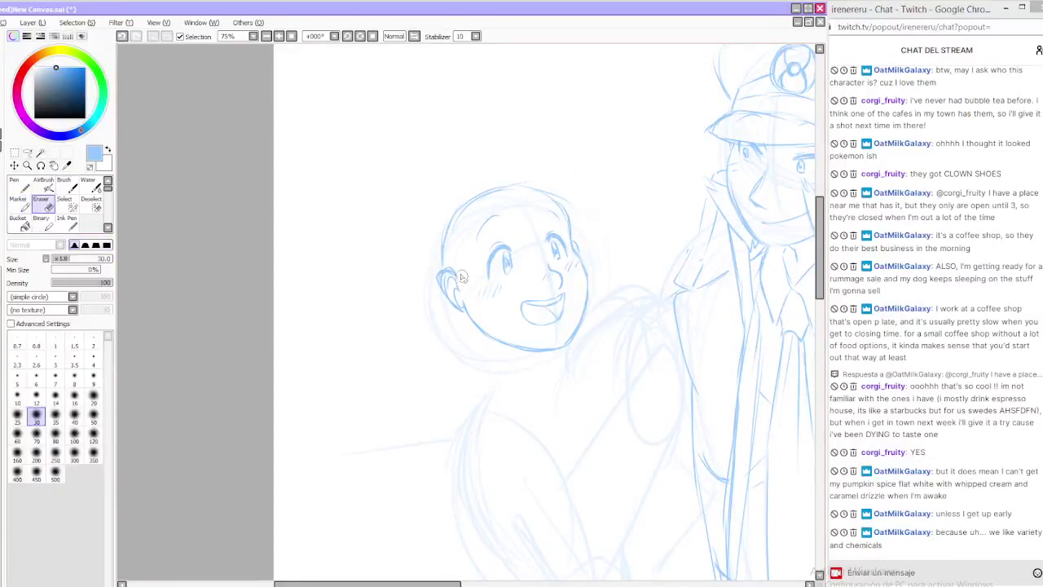
pyautogui.moveTo(456, 273)
pyautogui.mouseDown()
pyautogui.moveTo(447, 303)
pyautogui.moveTo(462, 307)
pyautogui.moveTo(459, 287)
pyautogui.moveTo(453, 279)
pyautogui.moveTo(466, 319)
pyautogui.mouseUp()
pyautogui.click(20, 205)
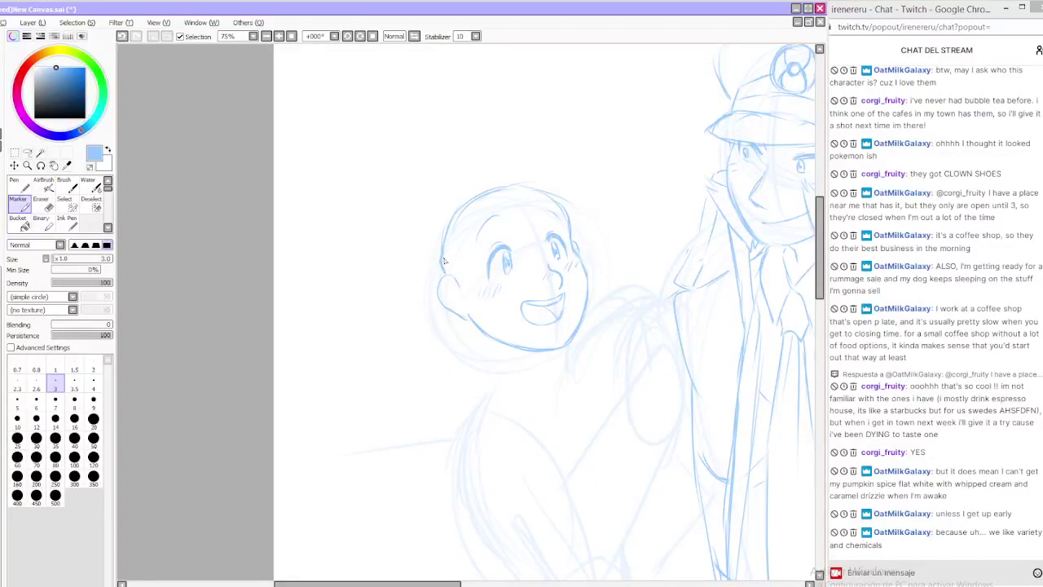
pyautogui.moveTo(441, 266)
pyautogui.mouseDown()
pyautogui.moveTo(446, 228)
pyautogui.moveTo(438, 257)
pyautogui.moveTo(464, 203)
pyautogui.mouseUp()
# Draw the short neck line below the near jaw and review the character reference sheet
pyautogui.moveTo(498, 341); pyautogui.dragTo(521, 369)
pyautogui.hotkey('ctrl', 'z')
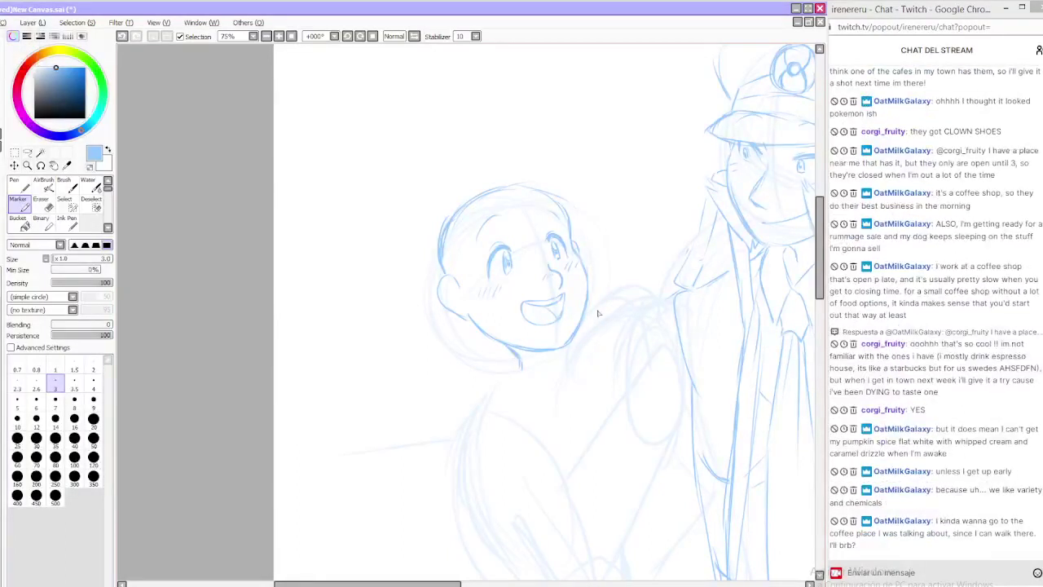
pyautogui.click(489, 376)
pyautogui.click(195, 585)
pyautogui.click(204, 505)
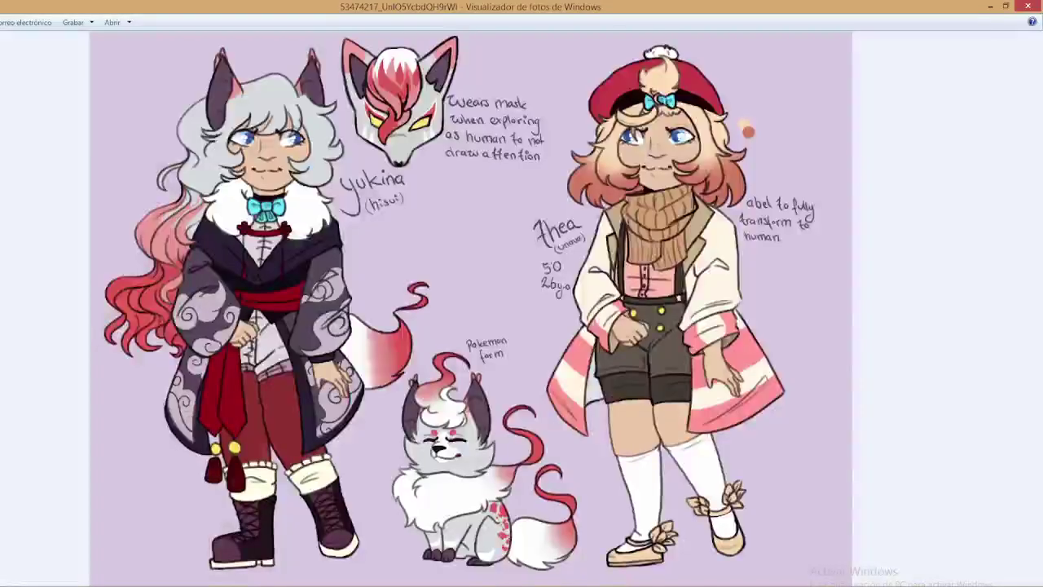
pyautogui.hotkey('alt', 'Tab')
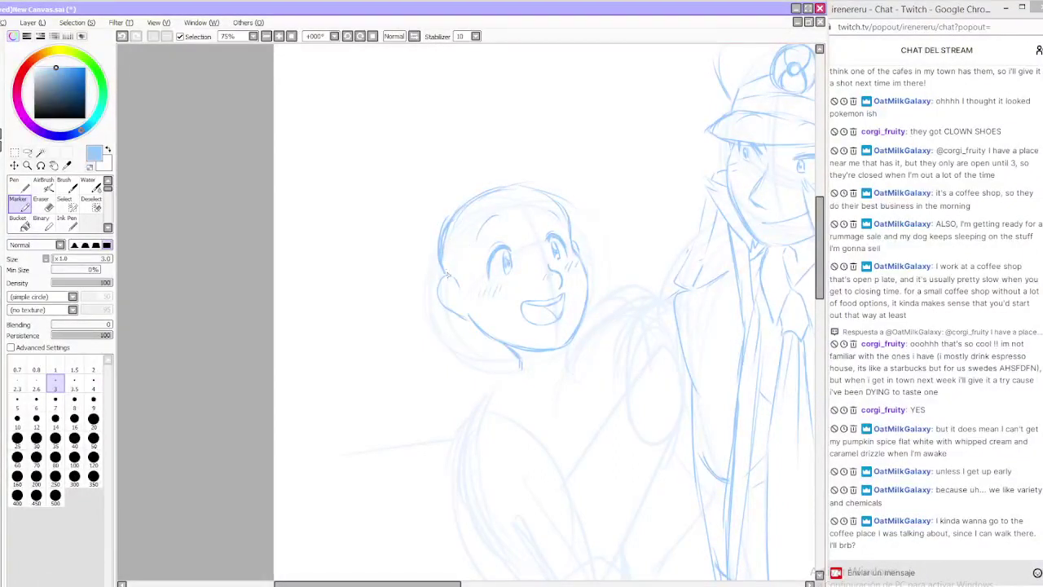
# Draw the beret band's lower edge as a curve from the near ear over the forehead to the far brow
pyautogui.hotkey('ctrl', 'z')
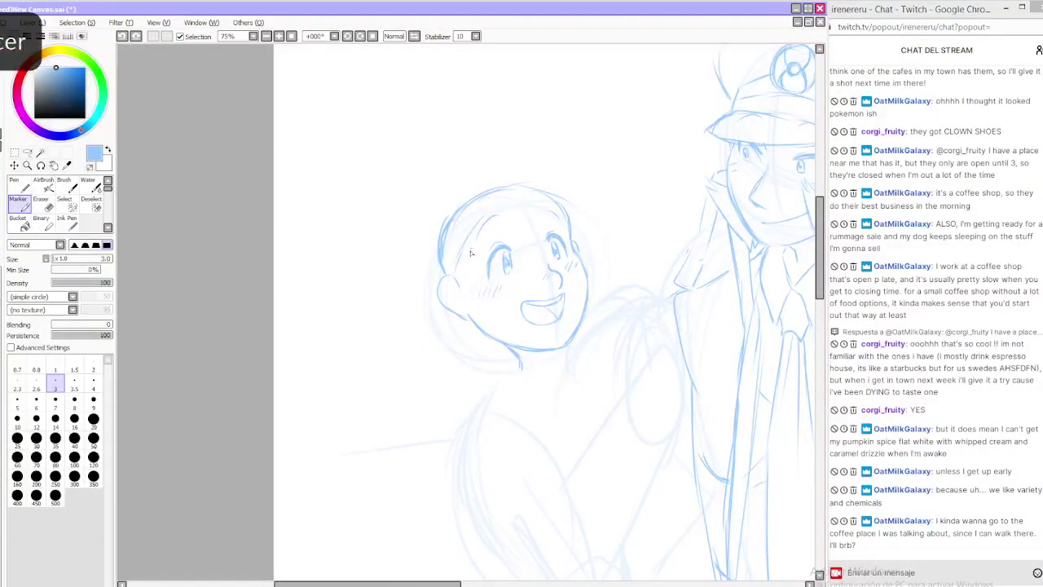
pyautogui.moveTo(455, 268)
pyautogui.mouseDown()
pyautogui.moveTo(492, 219)
pyautogui.moveTo(528, 197)
pyautogui.moveTo(554, 200)
pyautogui.mouseUp()
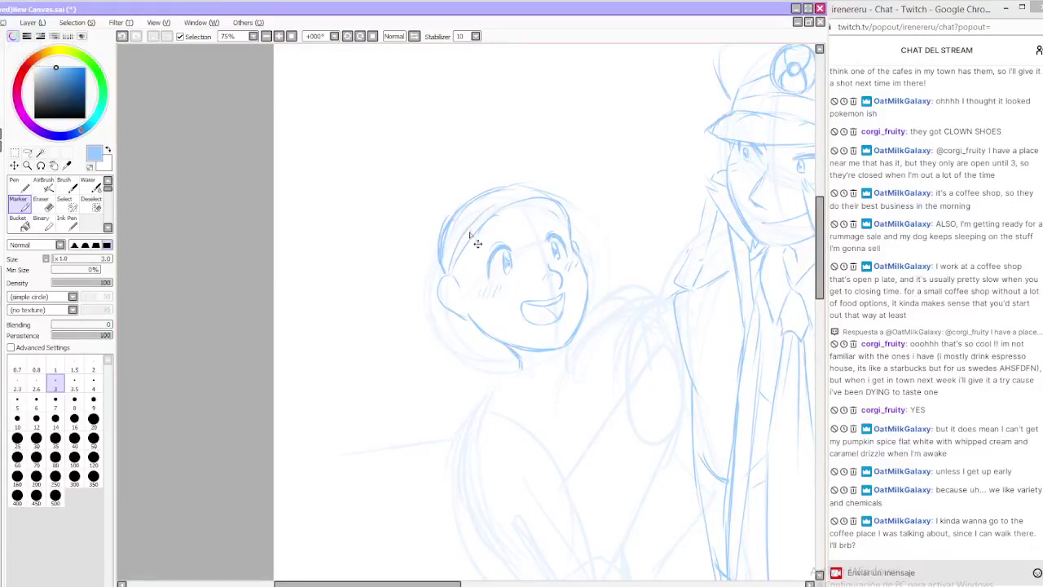
pyautogui.hotkey('ctrl', 'z')
pyautogui.moveTo(455, 267)
pyautogui.mouseDown()
pyautogui.moveTo(504, 198)
pyautogui.moveTo(554, 195)
pyautogui.moveTo(571, 221)
pyautogui.moveTo(570, 179)
pyautogui.mouseUp()
pyautogui.hotkey('ctrl', 'z')
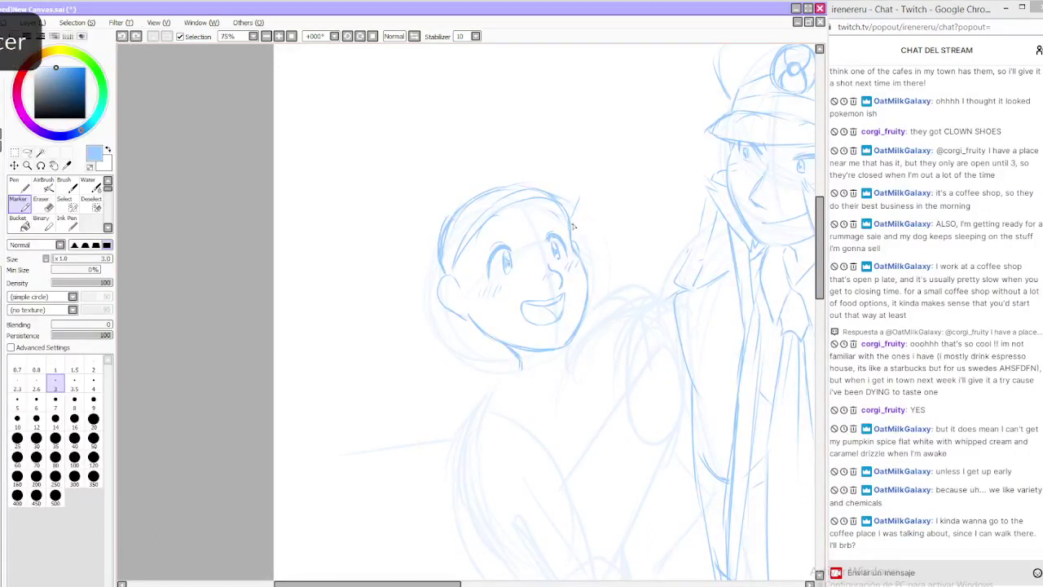
# Sketch the beret's outer outline from the far brow over the crown and down behind the near ear
pyautogui.moveTo(576, 222)
pyautogui.mouseDown()
pyautogui.moveTo(560, 181)
pyautogui.moveTo(534, 161)
pyautogui.moveTo(454, 165)
pyautogui.mouseUp()
pyautogui.hotkey('ctrl', 'z')
pyautogui.moveTo(570, 188)
pyautogui.mouseDown()
pyautogui.moveTo(541, 166)
pyautogui.moveTo(474, 171)
pyautogui.moveTo(414, 232)
pyautogui.moveTo(412, 269)
pyautogui.moveTo(445, 280)
pyautogui.mouseUp()
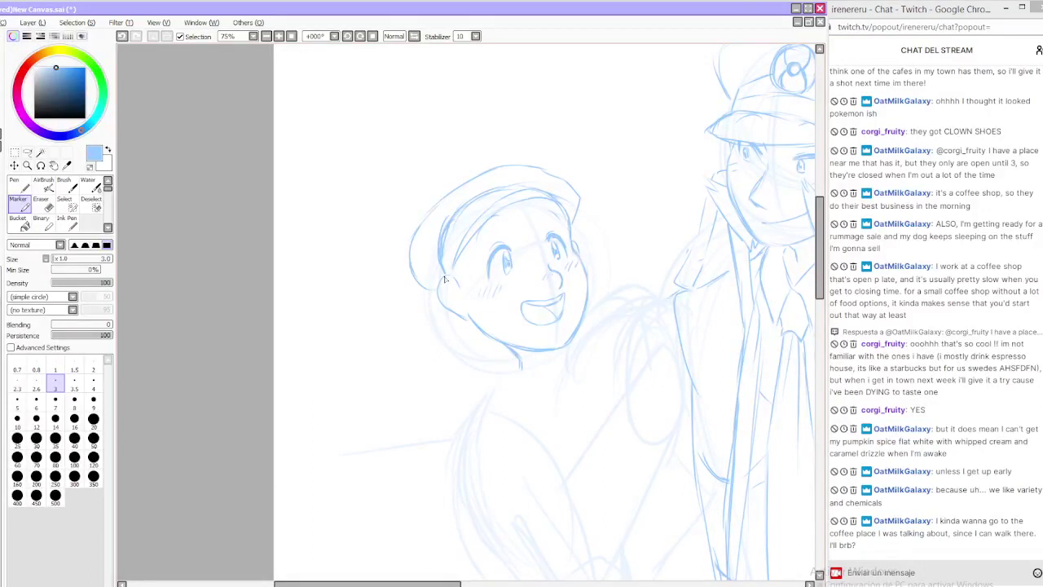
pyautogui.hotkey('ctrl', 'z')
pyautogui.hotkey('ctrl', 'z')
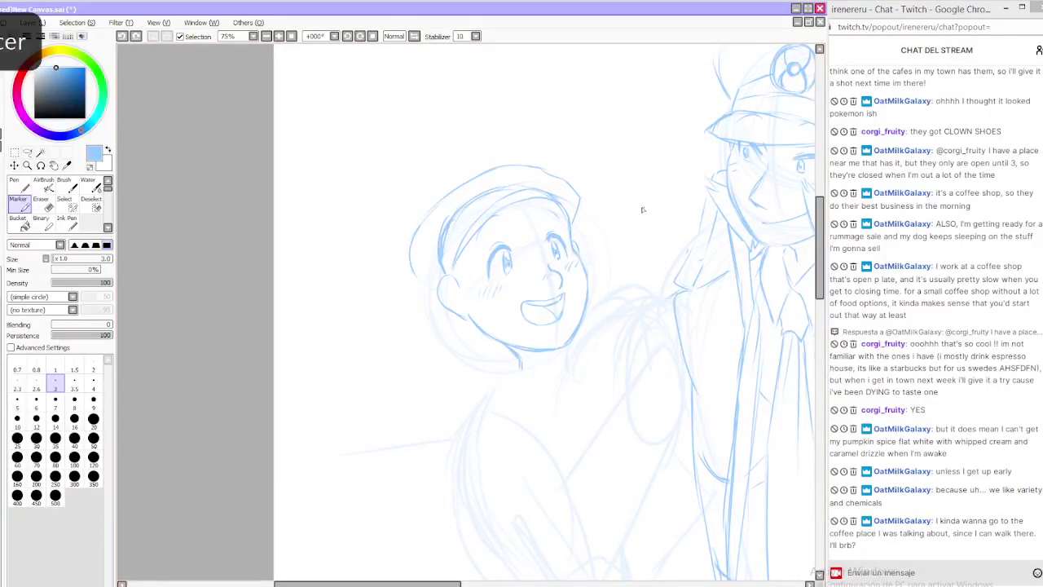
pyautogui.moveTo(440, 203)
pyautogui.mouseDown()
pyautogui.moveTo(421, 275)
pyautogui.moveTo(422, 246)
pyautogui.moveTo(440, 311)
pyautogui.mouseUp()
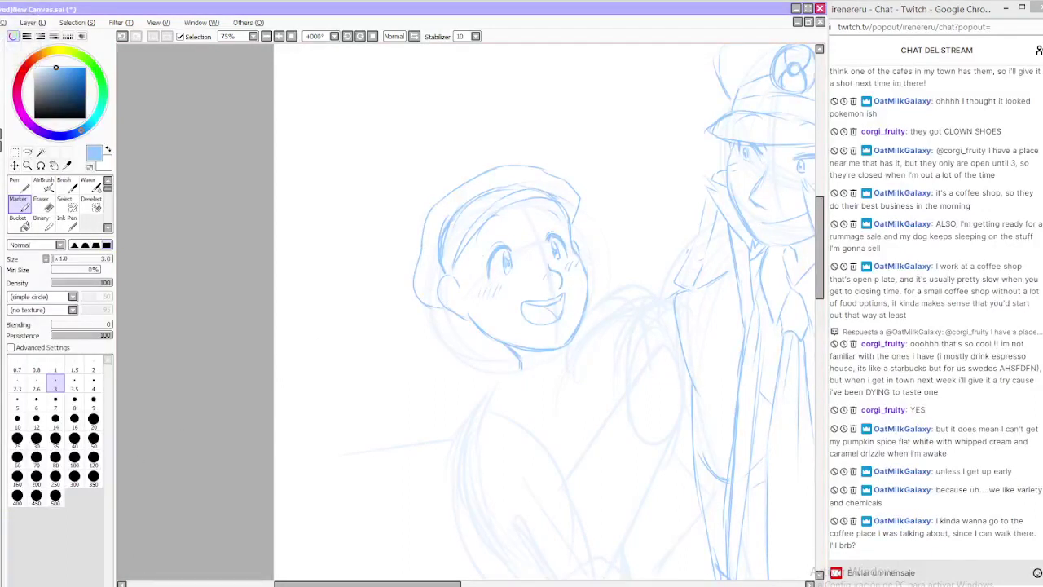
# Erase the front end of the beret outline, redraw it down to the far brow, and shade the band above the forehead
pyautogui.click(49, 201)
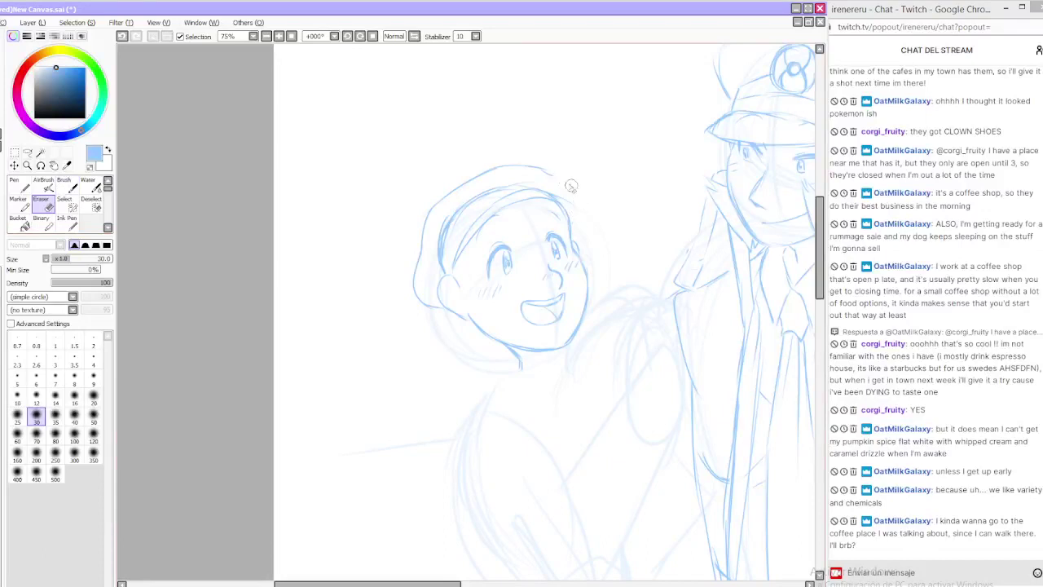
pyautogui.press('e')
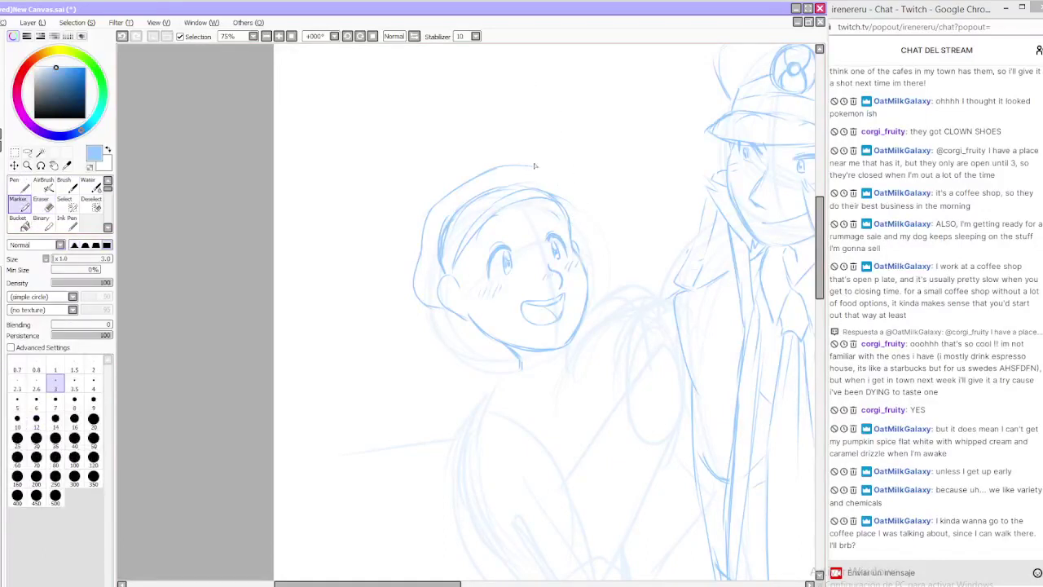
pyautogui.moveTo(535, 166)
pyautogui.mouseDown()
pyautogui.moveTo(579, 184)
pyautogui.moveTo(535, 169)
pyautogui.moveTo(580, 197)
pyautogui.moveTo(574, 225)
pyautogui.mouseUp()
pyautogui.moveTo(495, 209); pyautogui.dragTo(546, 197)
# Erase the old skull outline inside the beret and draw the inner line of the near ear with the Marker
pyautogui.press('e')
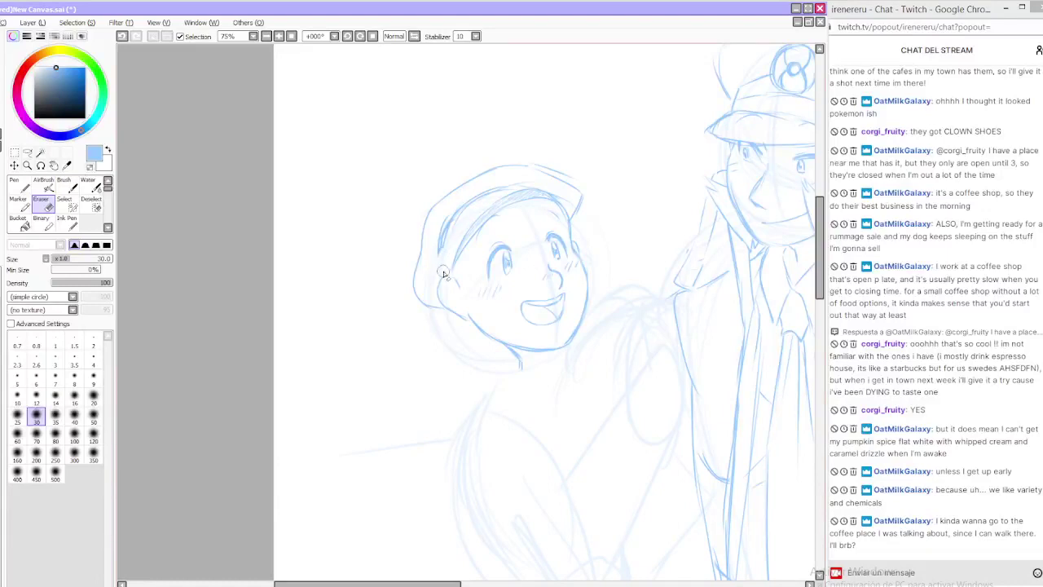
pyautogui.moveTo(444, 274)
pyautogui.mouseDown()
pyautogui.moveTo(470, 204)
pyautogui.moveTo(440, 242)
pyautogui.moveTo(484, 197)
pyautogui.moveTo(553, 179)
pyautogui.mouseUp()
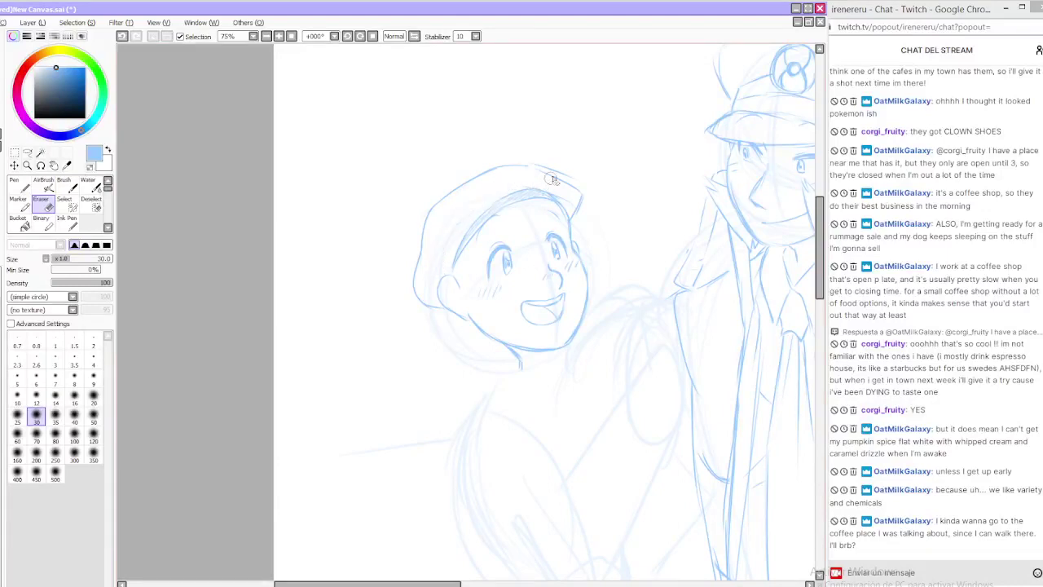
pyautogui.click(24, 208)
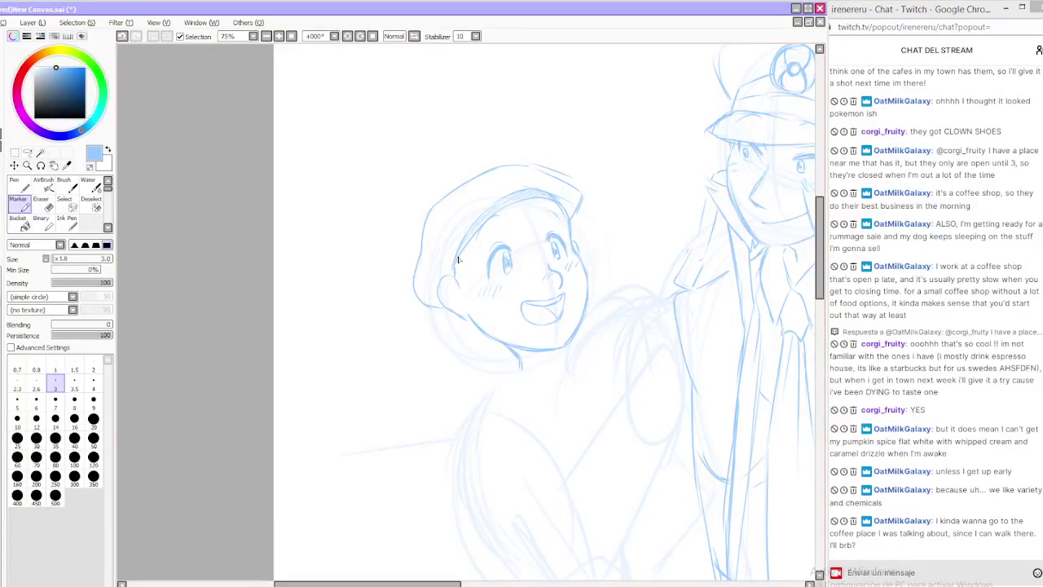
pyautogui.moveTo(456, 282)
pyautogui.mouseDown()
pyautogui.moveTo(449, 299)
pyautogui.moveTo(466, 311)
pyautogui.mouseUp()
# Sketch the small bow at the front of the beret's band, comparing it with the character reference sheet
pyautogui.moveTo(54, 585)
pyautogui.click(55, 565)
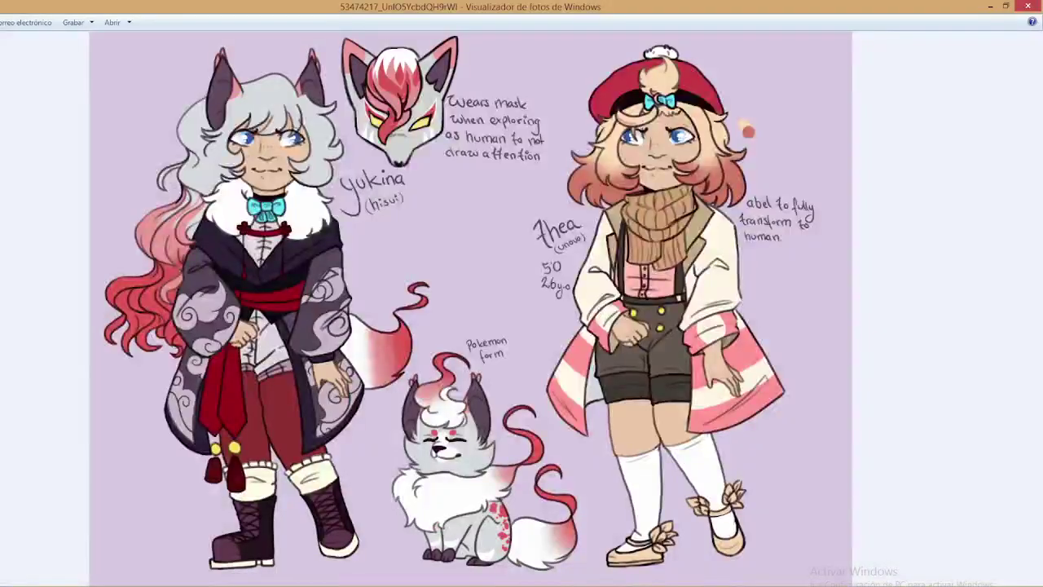
pyautogui.hotkey('alt', 'Tab')
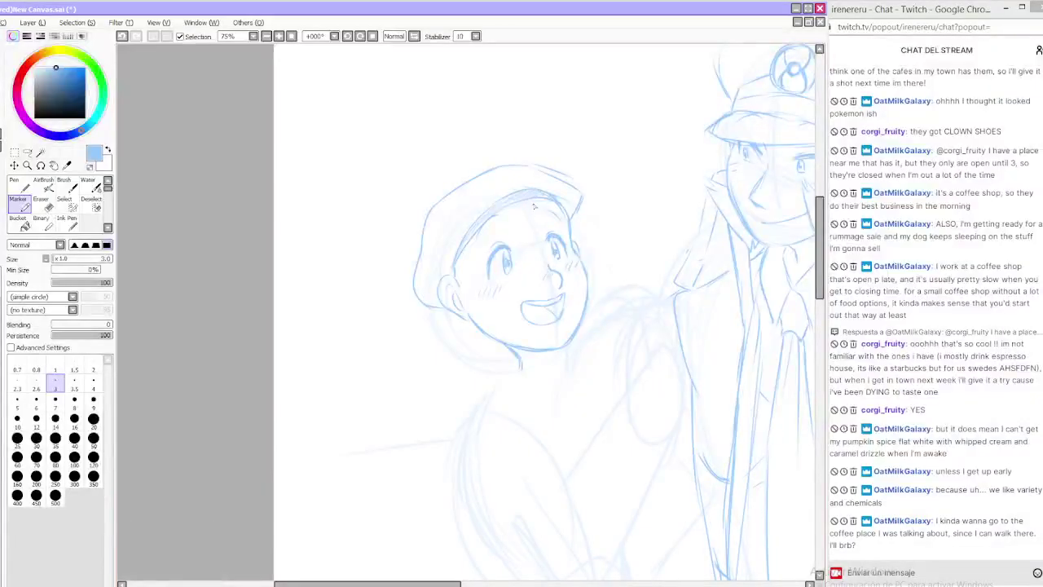
pyautogui.moveTo(526, 197)
pyautogui.mouseDown()
pyautogui.moveTo(535, 210)
pyautogui.moveTo(546, 199)
pyautogui.moveTo(536, 209)
pyautogui.mouseUp()
pyautogui.hotkey('ctrl', 'z')
pyautogui.moveTo(59, 586)
pyautogui.click(58, 564)
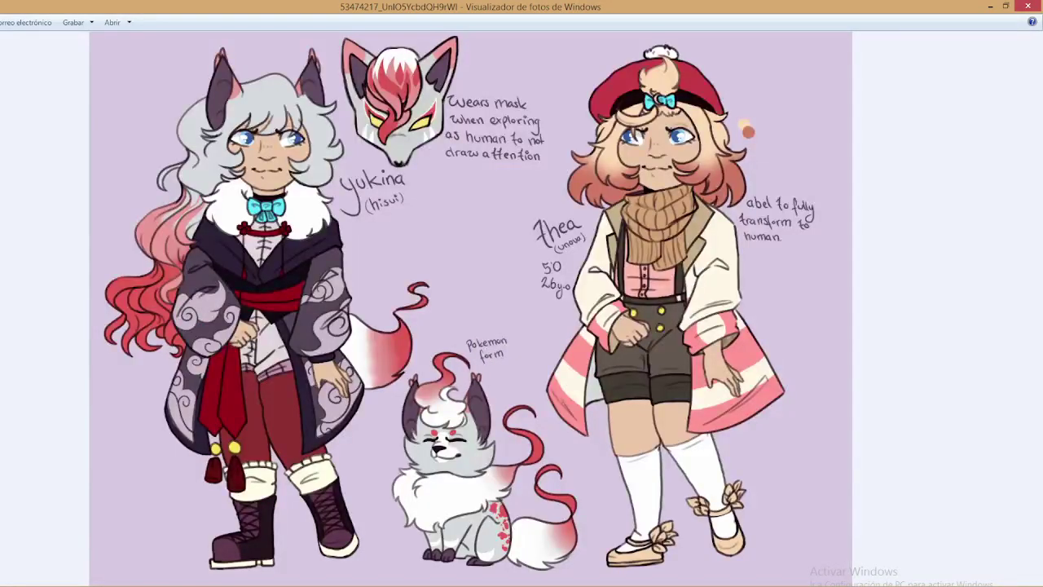
pyautogui.hotkey('alt', 'Tab')
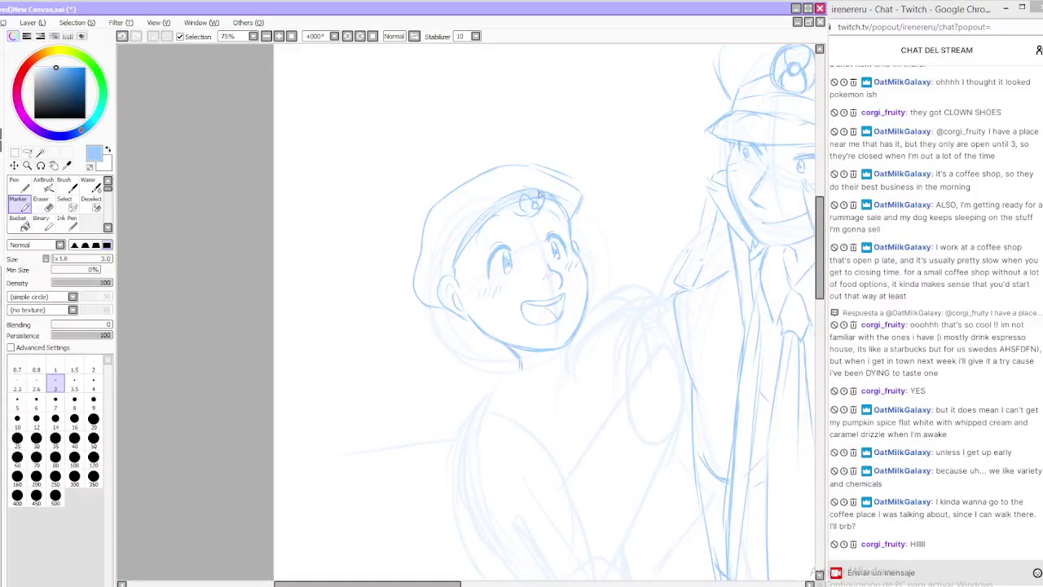
pyautogui.hotkey('alt', 'Tab')
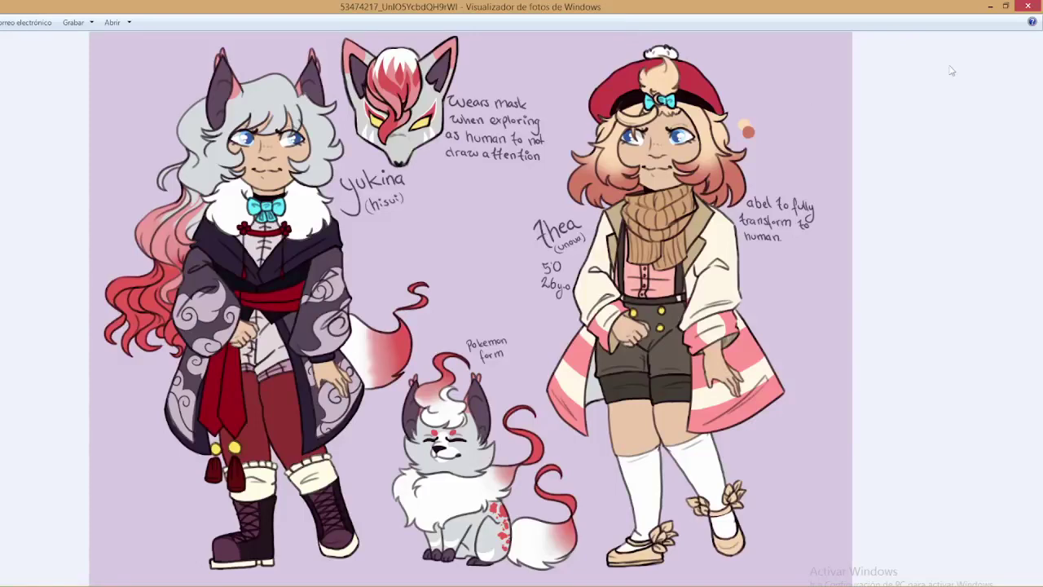
pyautogui.click(991, 7)
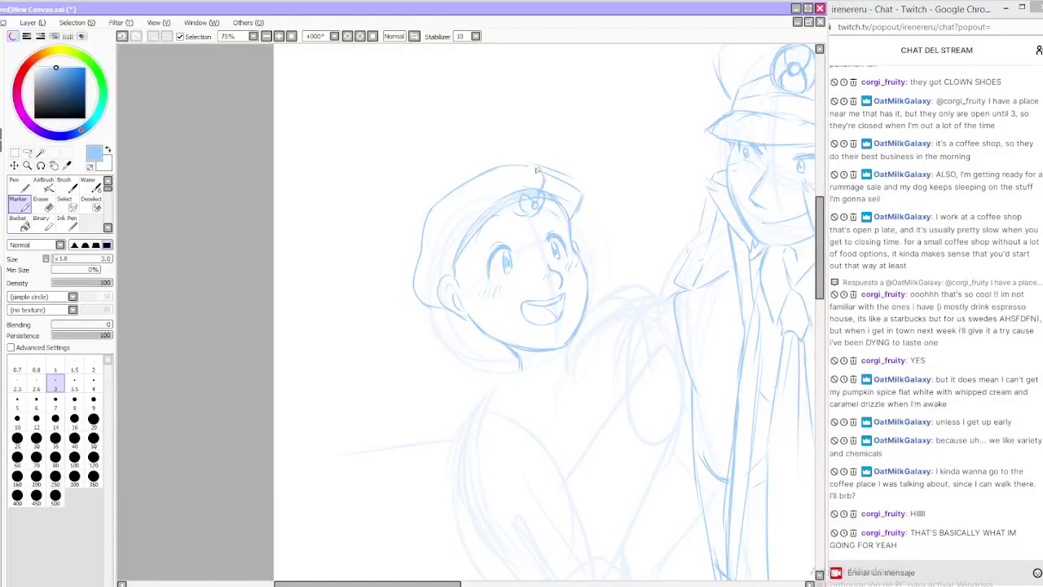
# Draw the curled hair tuft rising above the bow over the beret, checking its shape against the reference sheet
pyautogui.moveTo(539, 178)
pyautogui.mouseDown()
pyautogui.moveTo(508, 145)
pyautogui.moveTo(525, 137)
pyautogui.mouseUp()
pyautogui.moveTo(518, 204)
pyautogui.mouseDown()
pyautogui.moveTo(494, 186)
pyautogui.moveTo(506, 165)
pyautogui.mouseUp()
pyautogui.hotkey('ctrl', 'z')
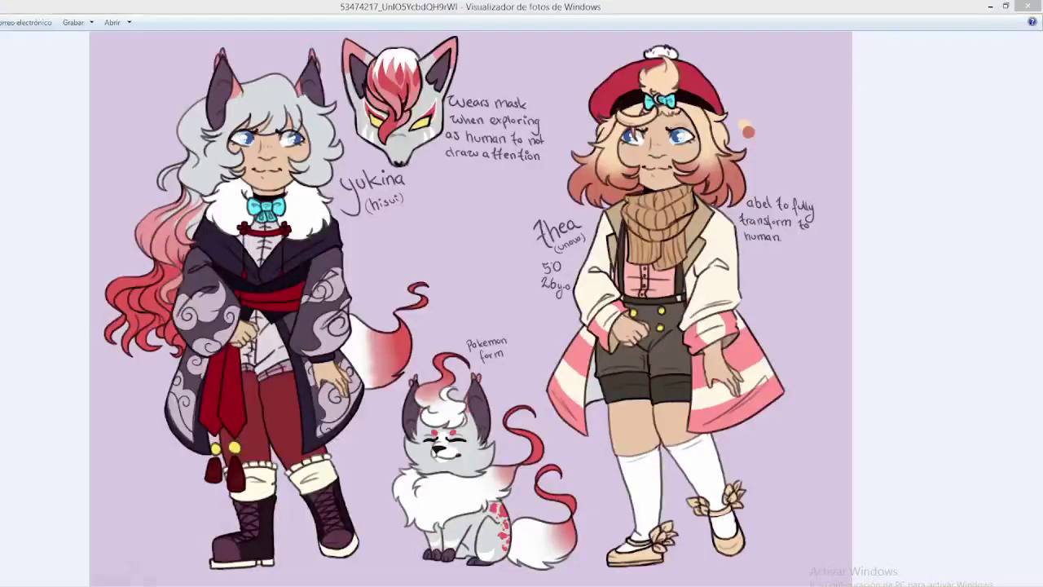
pyautogui.hotkey('alt', 'Tab')
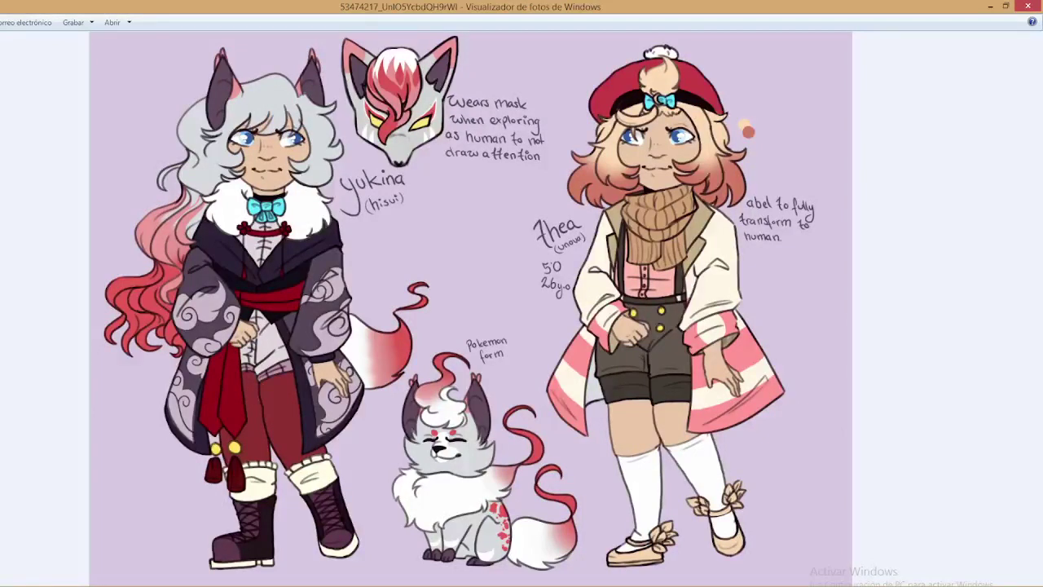
pyautogui.moveTo(26, 585)
pyautogui.click(37, 559)
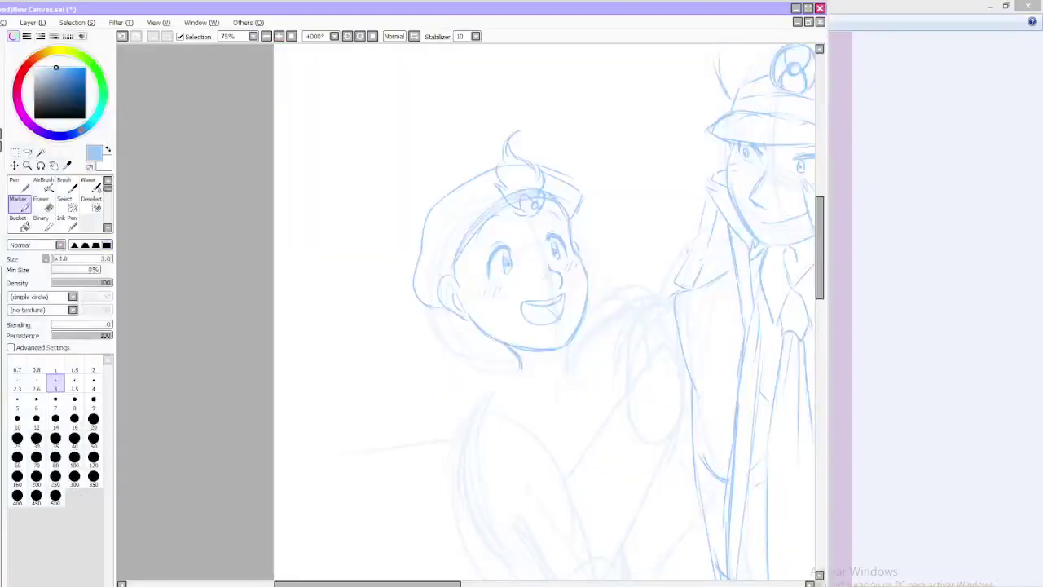
# Sketch the curved fringe across the forehead beneath the bow, consulting the character reference sheet
pyautogui.moveTo(535, 218)
pyautogui.mouseDown()
pyautogui.moveTo(486, 179)
pyautogui.moveTo(487, 216)
pyautogui.moveTo(513, 221)
pyautogui.moveTo(473, 193)
pyautogui.moveTo(533, 199)
pyautogui.moveTo(516, 218)
pyautogui.mouseUp()
pyautogui.hotkey('ctrl', 'z')
pyautogui.click(990, 8)
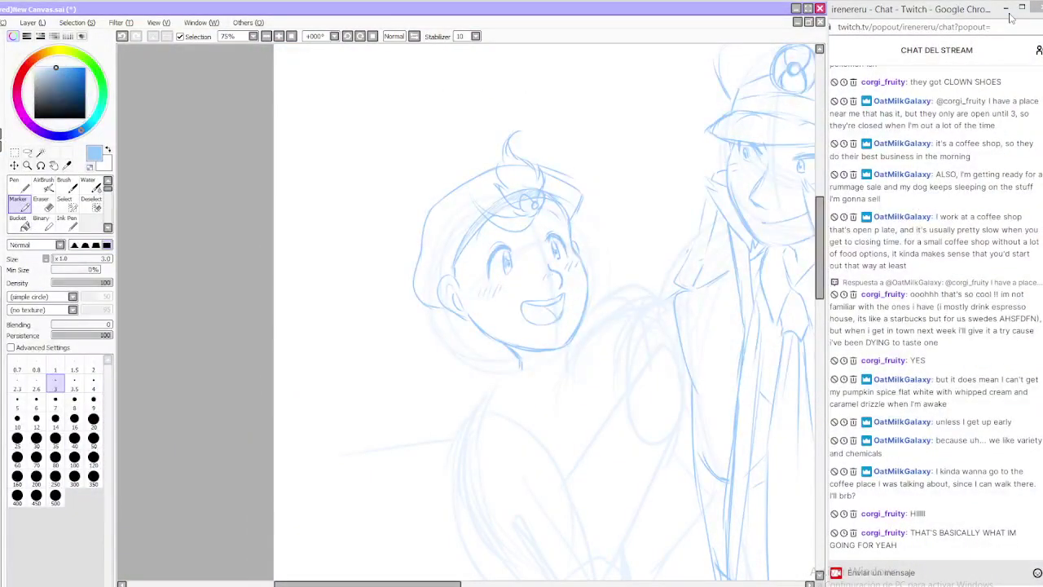
pyautogui.click(39, 584)
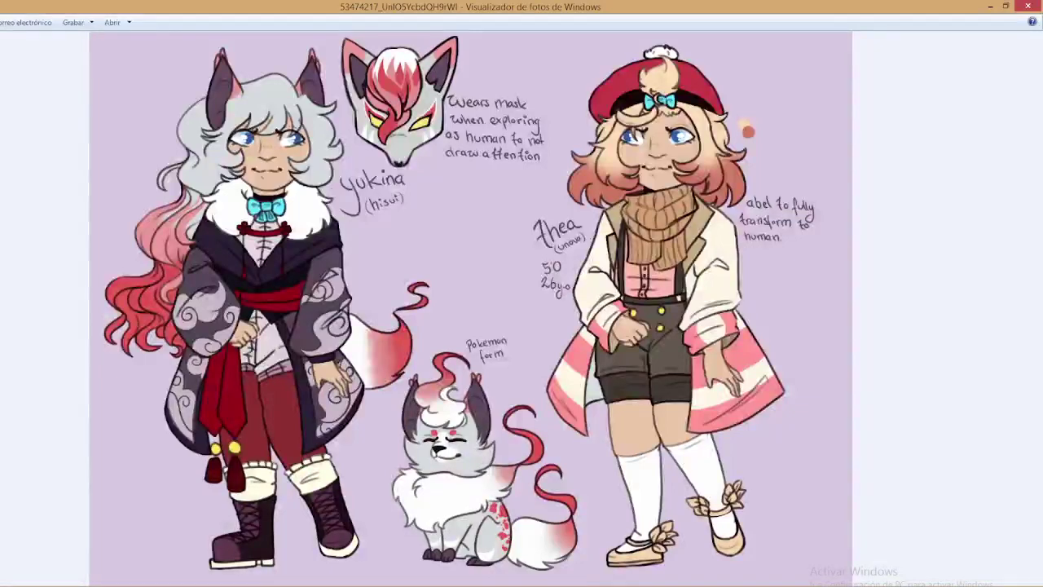
pyautogui.hotkey('alt', 'Tab')
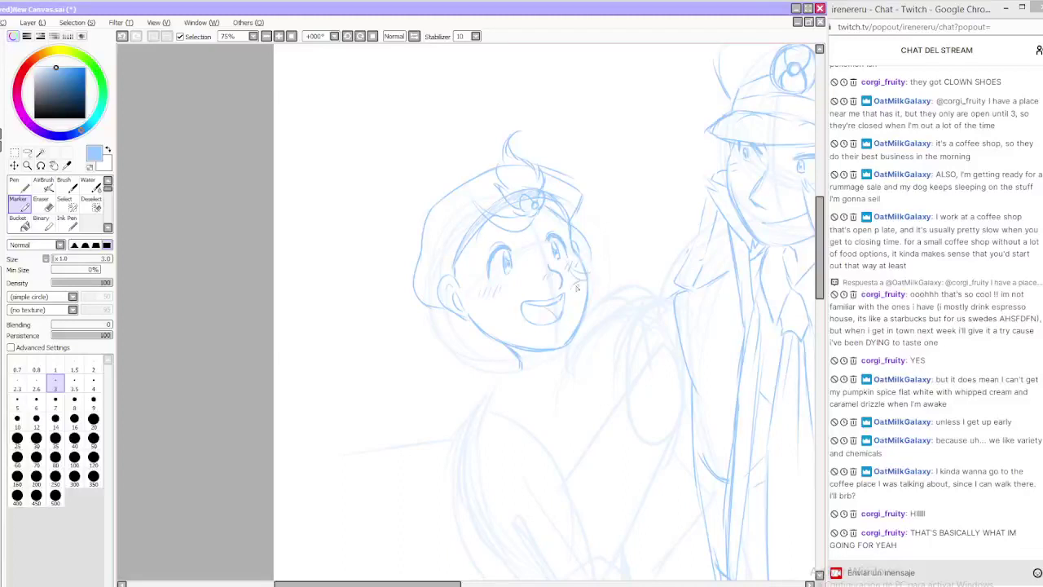
# Draw the far-side hair locks curling beside the brow and cheek, using the reference sheet as a guide
pyautogui.moveTo(585, 286)
pyautogui.mouseDown()
pyautogui.moveTo(581, 295)
pyautogui.moveTo(596, 263)
pyautogui.mouseUp()
pyautogui.hotkey('alt', 'Tab')
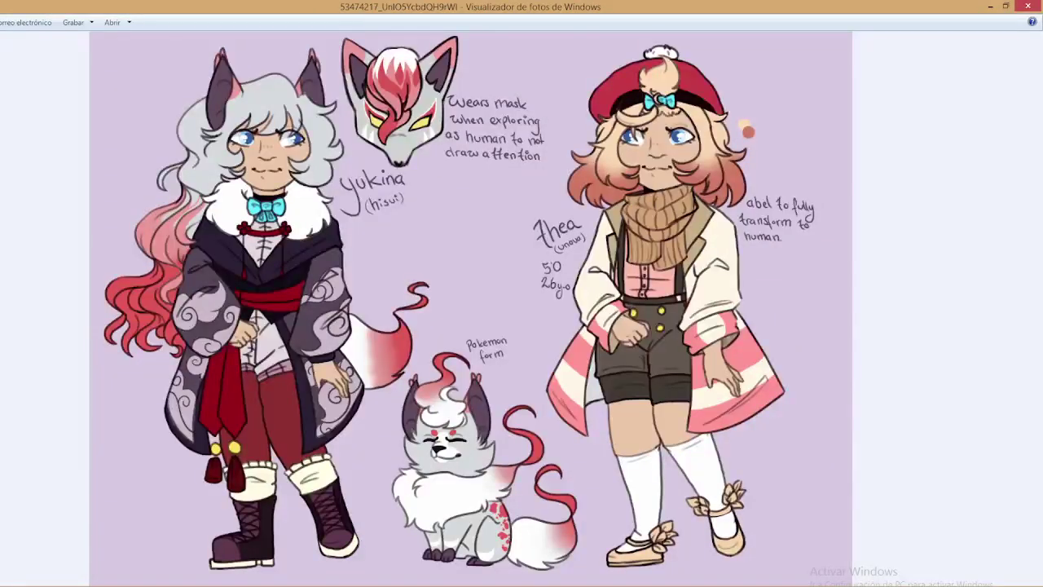
pyautogui.hotkey('alt', 'Tab')
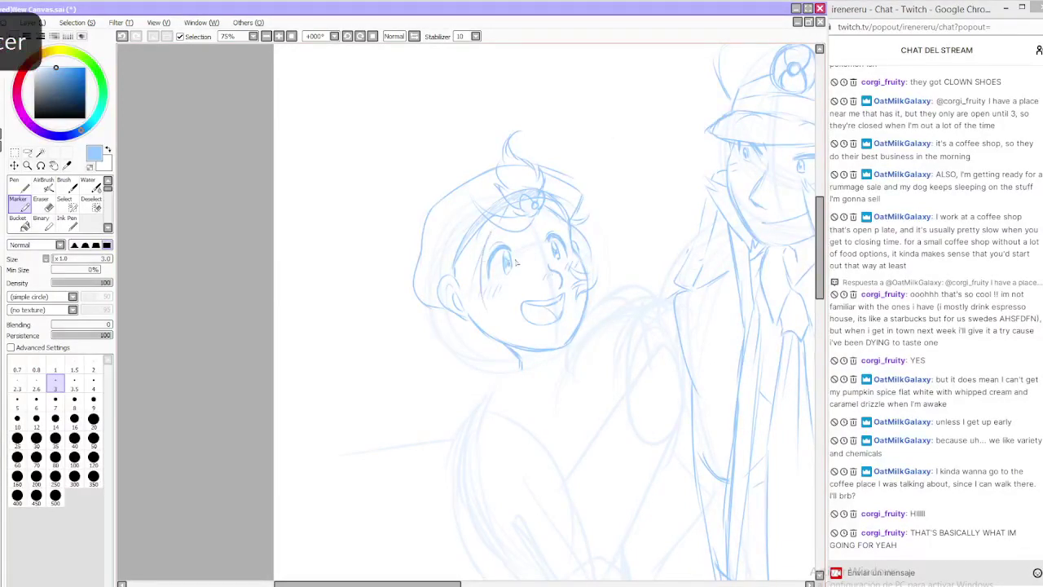
# Sketch the near-side hair lock curling around the eye and across the cheek toward the jaw
pyautogui.hotkey('ctrl', 'z')
pyautogui.moveTo(478, 271)
pyautogui.mouseDown()
pyautogui.moveTo(502, 310)
pyautogui.moveTo(510, 278)
pyautogui.moveTo(483, 292)
pyautogui.moveTo(516, 280)
pyautogui.moveTo(507, 300)
pyautogui.moveTo(483, 299)
pyautogui.moveTo(514, 301)
pyautogui.mouseUp()
pyautogui.hotkey('ctrl', 'z')
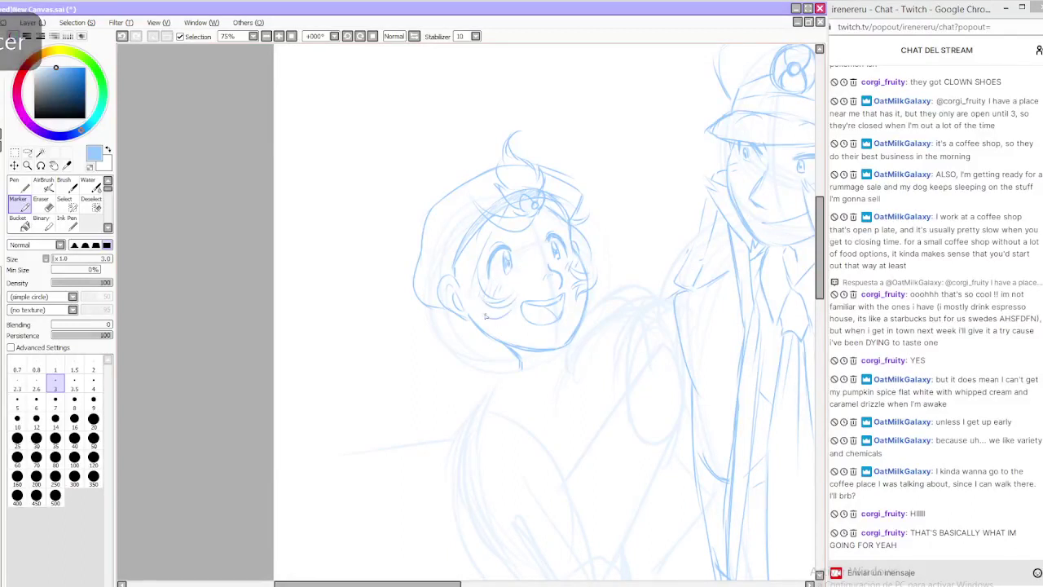
pyautogui.hotkey('ctrl', 'z')
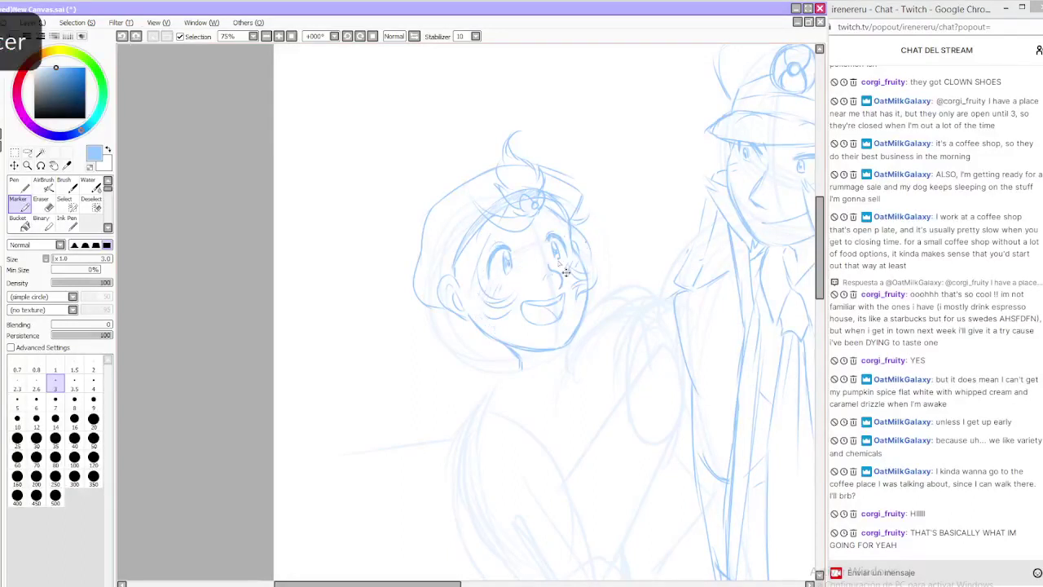
pyautogui.moveTo(498, 320); pyautogui.dragTo(503, 329)
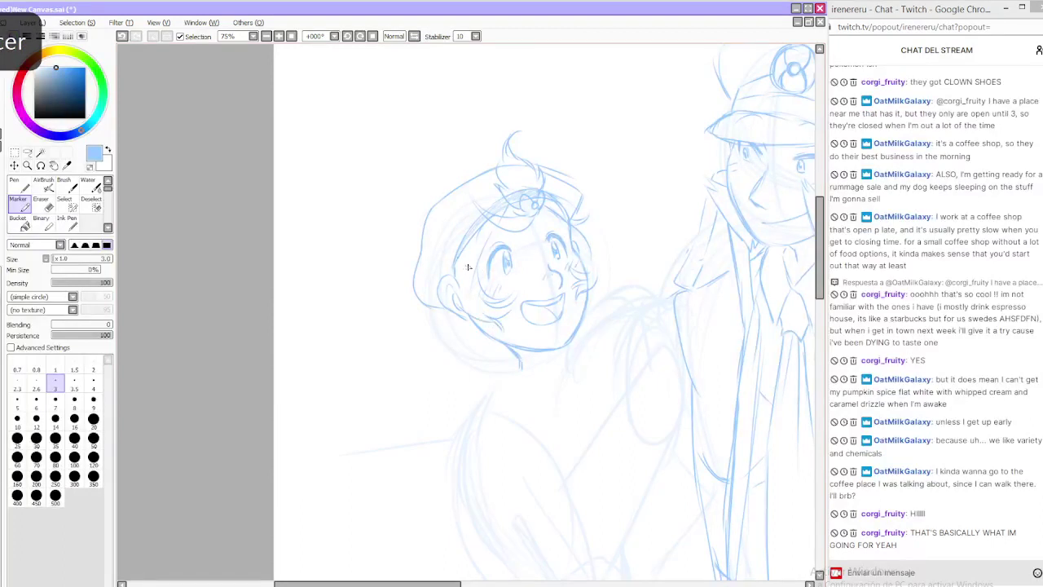
# Add hair strands in front of the near ear, undoing the strokes that do not fit
pyautogui.moveTo(432, 272)
pyautogui.mouseDown()
pyautogui.moveTo(456, 265)
pyautogui.moveTo(462, 304)
pyautogui.moveTo(437, 294)
pyautogui.moveTo(457, 278)
pyautogui.mouseUp()
pyautogui.hotkey('ctrl', 'z')
pyautogui.hotkey('ctrl', 'z')
pyautogui.hotkey('ctrl', 'z')
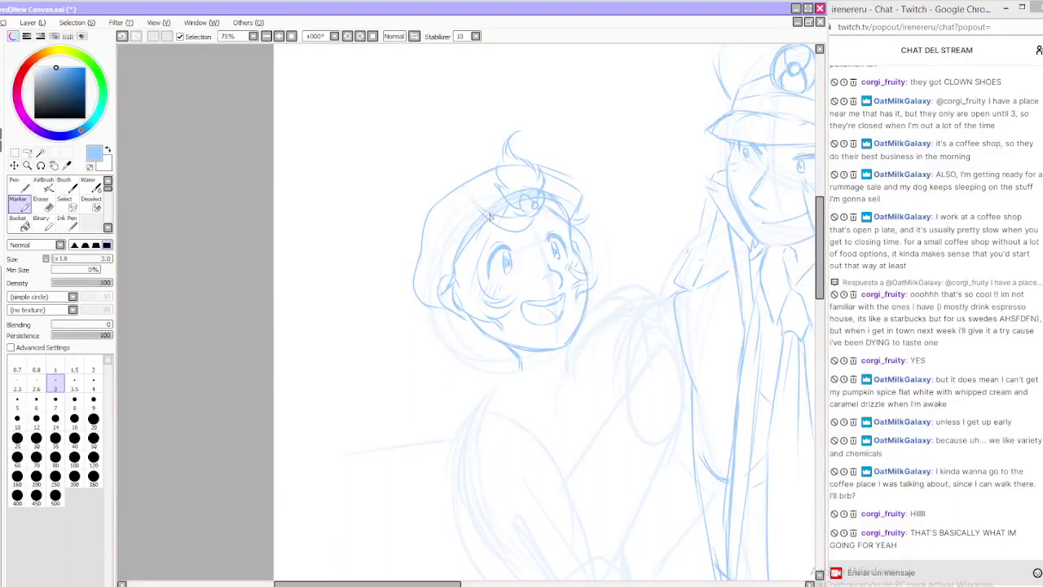
pyautogui.hotkey('ctrl', 'z')
pyautogui.hotkey('ctrl', 'y')
# Erase the overlapping lines around the bow on the beret and redefine its round knot with the Marker
pyautogui.click(40, 200)
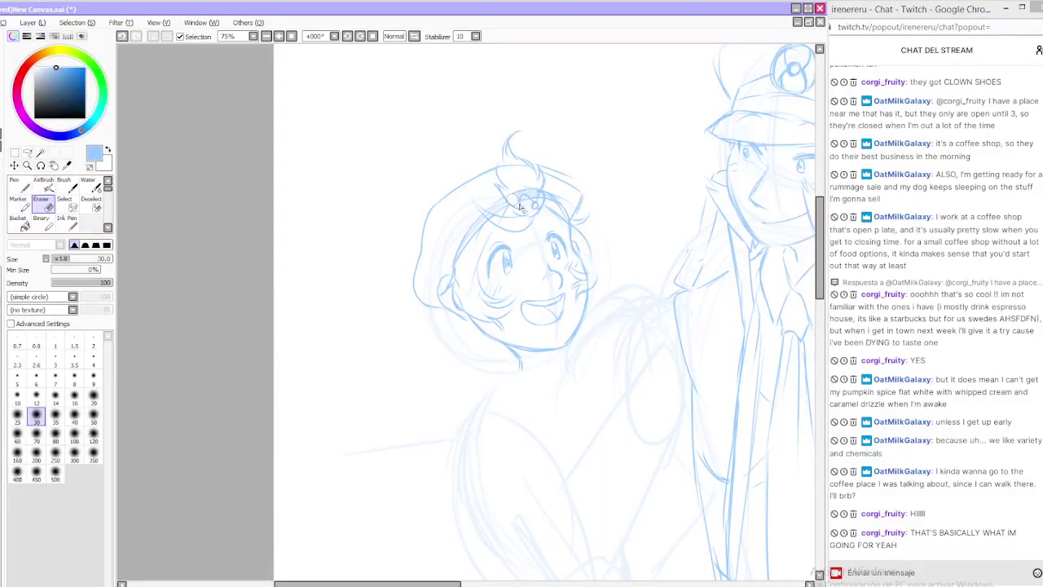
pyautogui.moveTo(520, 208)
pyautogui.mouseDown()
pyautogui.moveTo(519, 197)
pyautogui.moveTo(541, 198)
pyautogui.mouseUp()
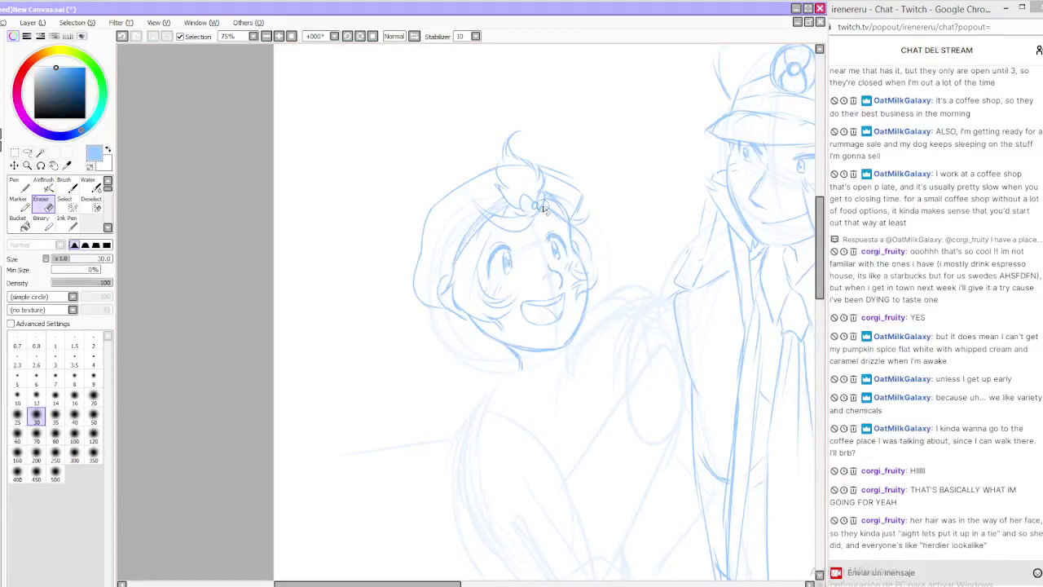
pyautogui.press('m')
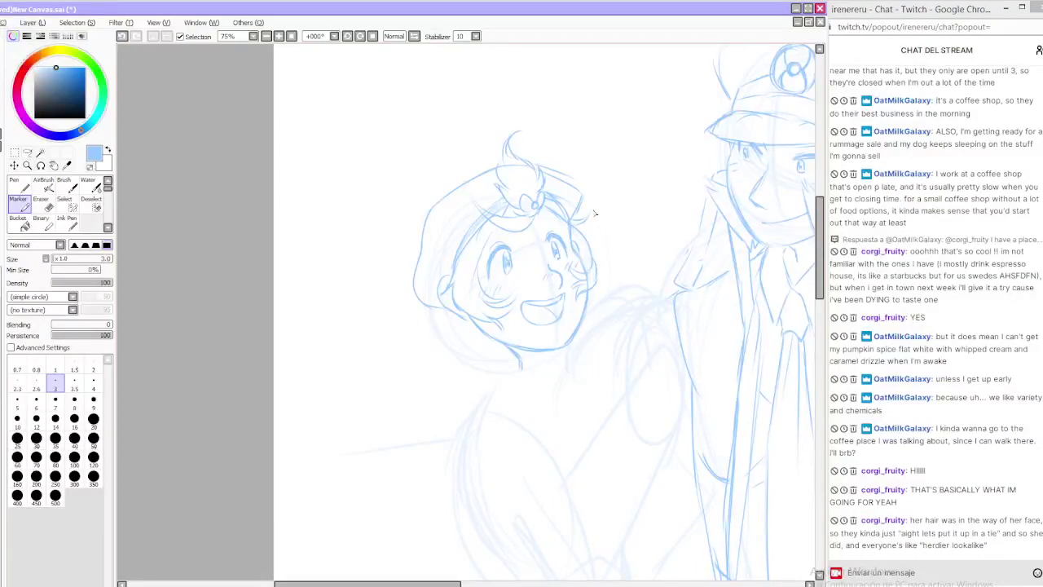
# Check the reference sheet, lasso the beret character's near eye, nudge it slightly upward, deselect it and return to the Marker
pyautogui.hotkey('alt', 'Tab')
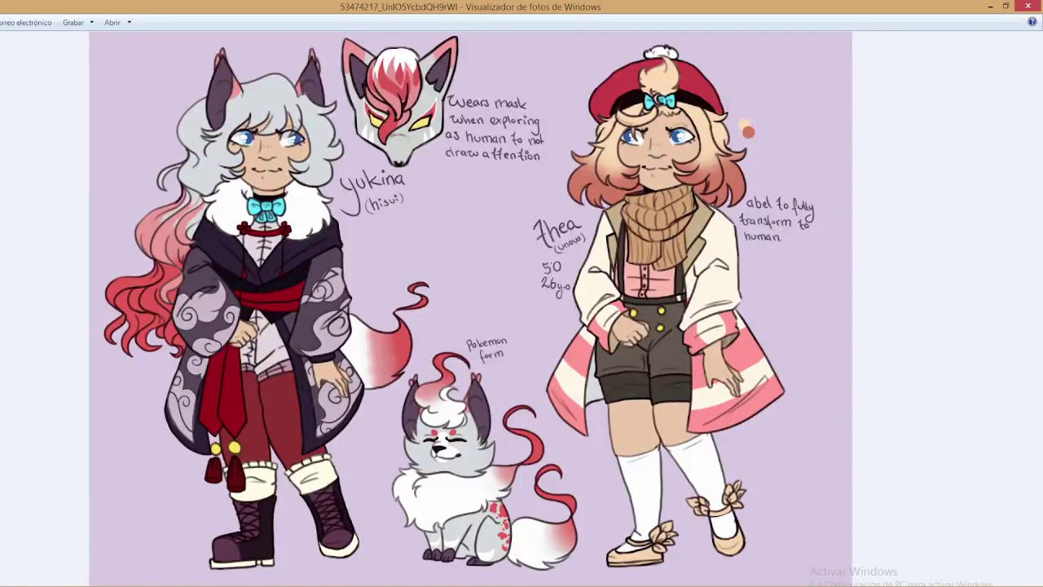
pyautogui.hotkey('alt', 'Tab')
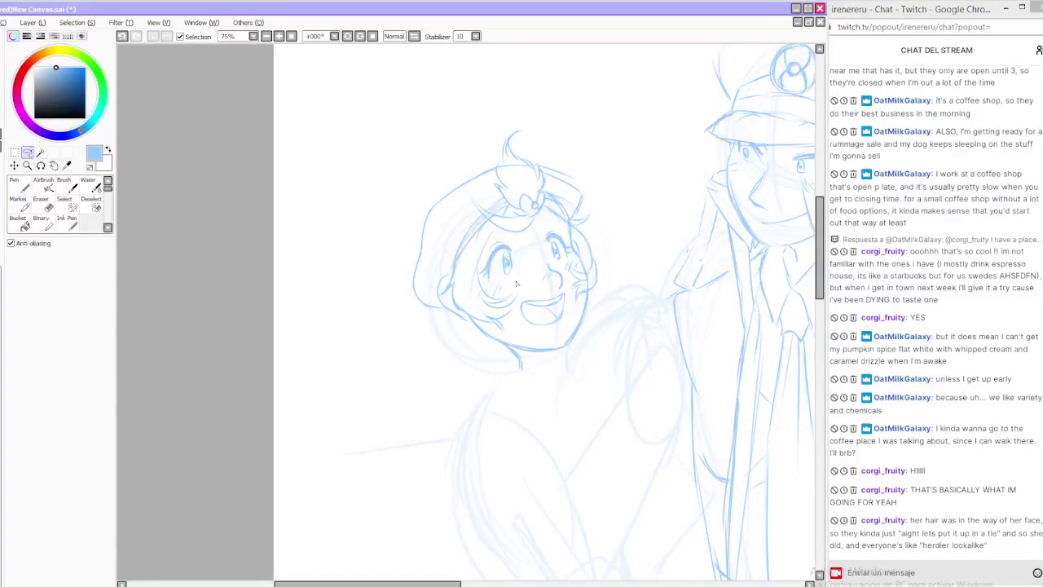
pyautogui.moveTo(519, 284)
pyautogui.mouseDown()
pyautogui.moveTo(499, 236)
pyautogui.moveTo(479, 277)
pyautogui.moveTo(515, 286)
pyautogui.moveTo(524, 253)
pyautogui.mouseUp()
pyautogui.hotkey('ctrl', 'Up')
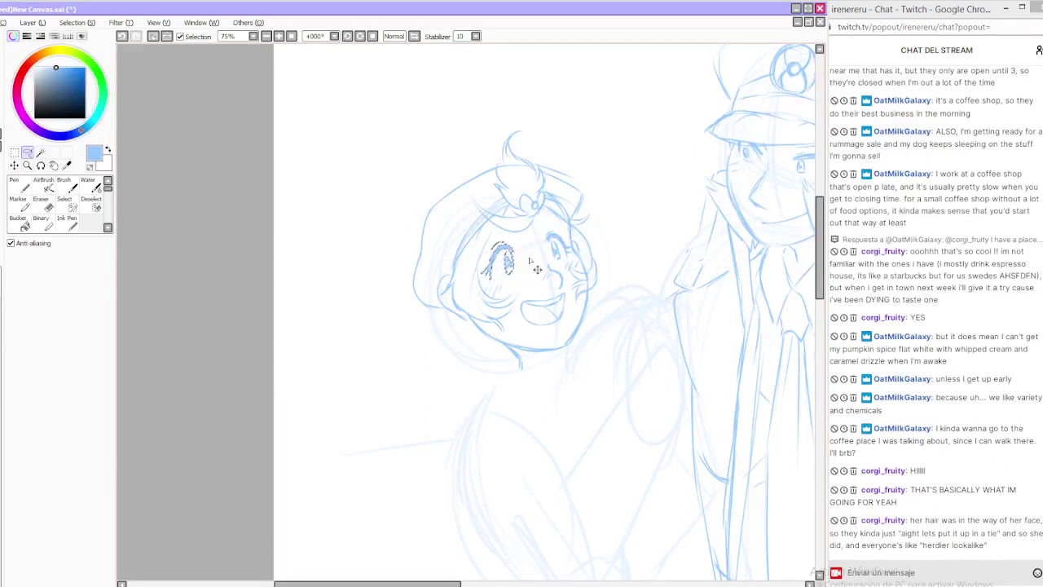
pyautogui.click(154, 36)
pyautogui.click(22, 205)
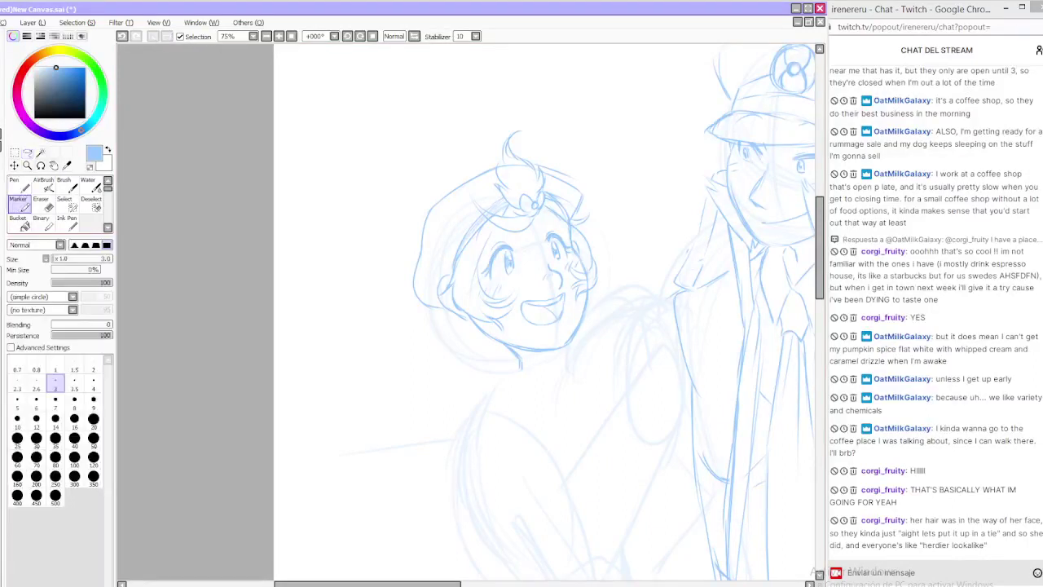
# Draw the hair flicking out below the near ear and curling under toward the shoulder, using the reference sheet as a guide
pyautogui.hotkey('alt', 'Tab')
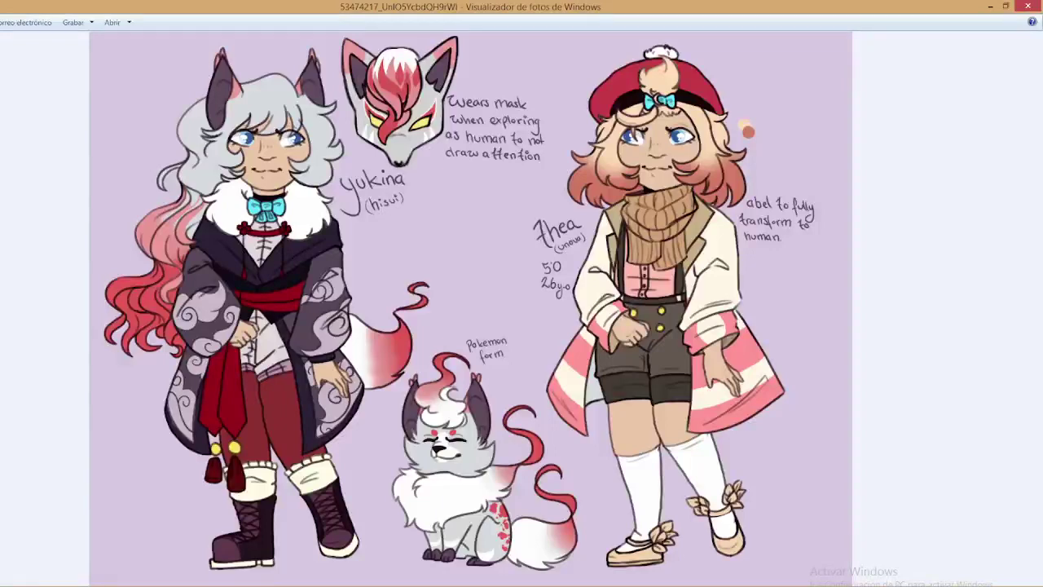
pyautogui.hotkey('alt', 'Tab')
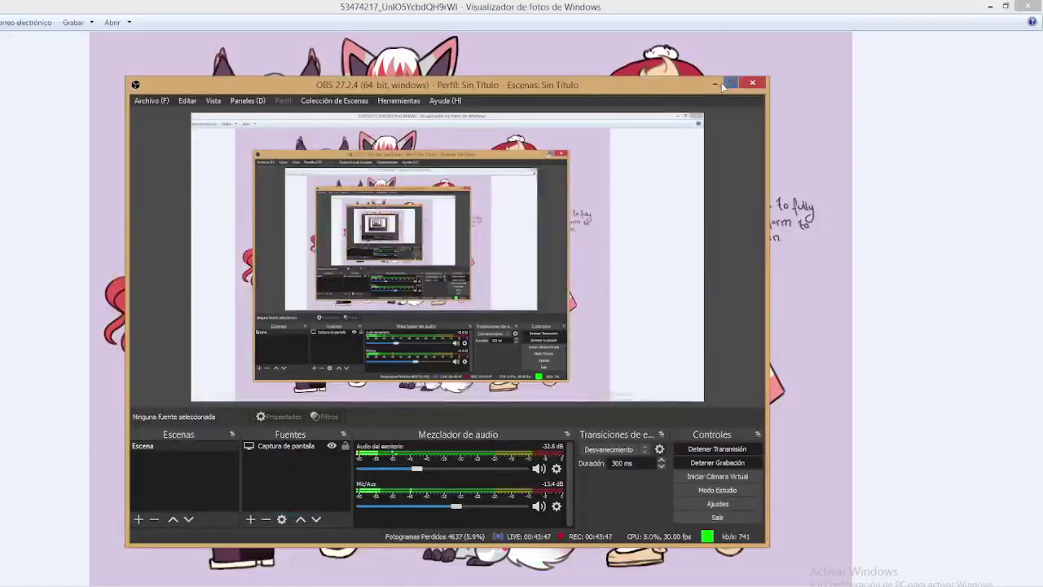
pyautogui.click(721, 84)
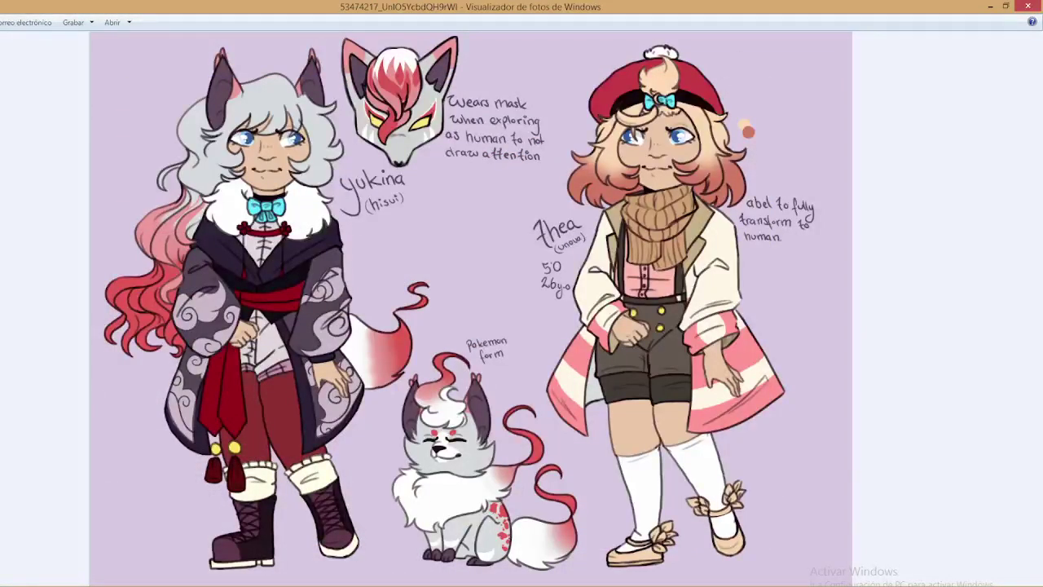
pyautogui.hotkey('alt', 'Tab')
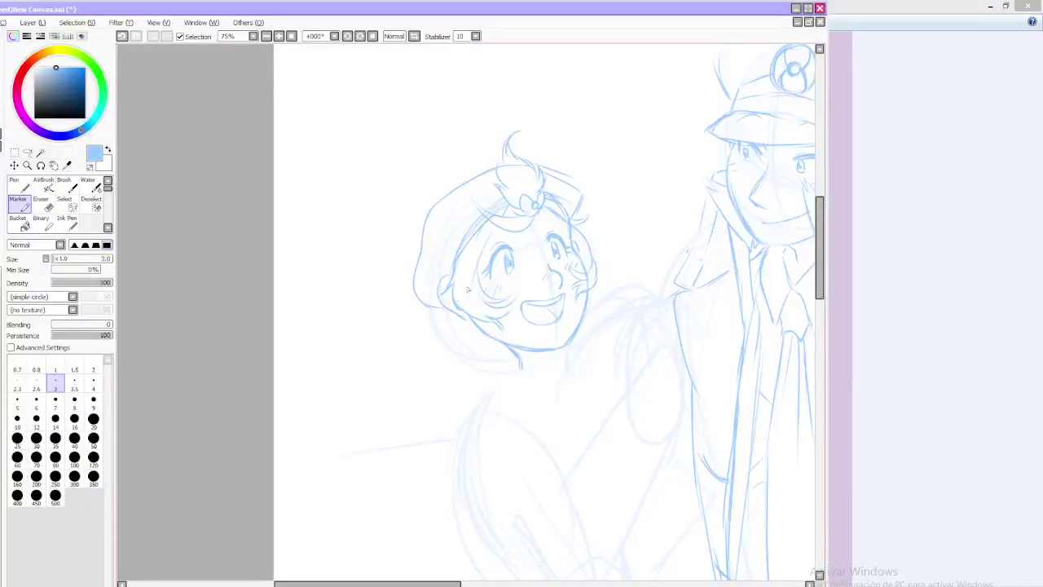
pyautogui.moveTo(443, 313); pyautogui.dragTo(414, 326)
pyautogui.click(993, 7)
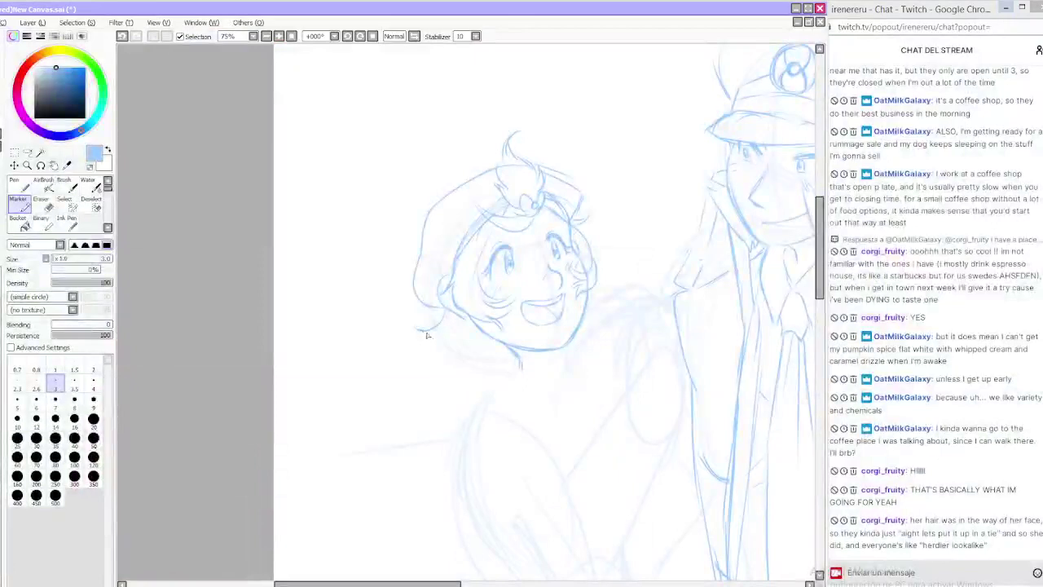
pyautogui.moveTo(423, 331)
pyautogui.mouseDown()
pyautogui.moveTo(443, 331)
pyautogui.moveTo(412, 384)
pyautogui.moveTo(431, 410)
pyautogui.mouseUp()
pyautogui.hotkey('ctrl', 'z')
pyautogui.hotkey('ctrl', 'z')
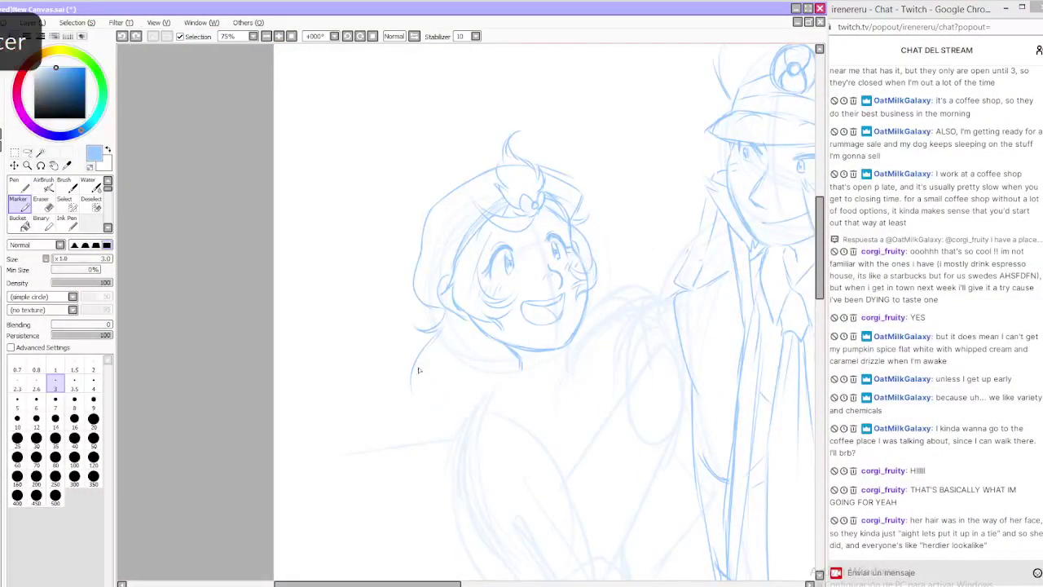
pyautogui.moveTo(444, 355); pyautogui.dragTo(419, 409)
pyautogui.moveTo(457, 378)
pyautogui.mouseDown()
pyautogui.moveTo(441, 408)
pyautogui.moveTo(483, 395)
pyautogui.mouseUp()
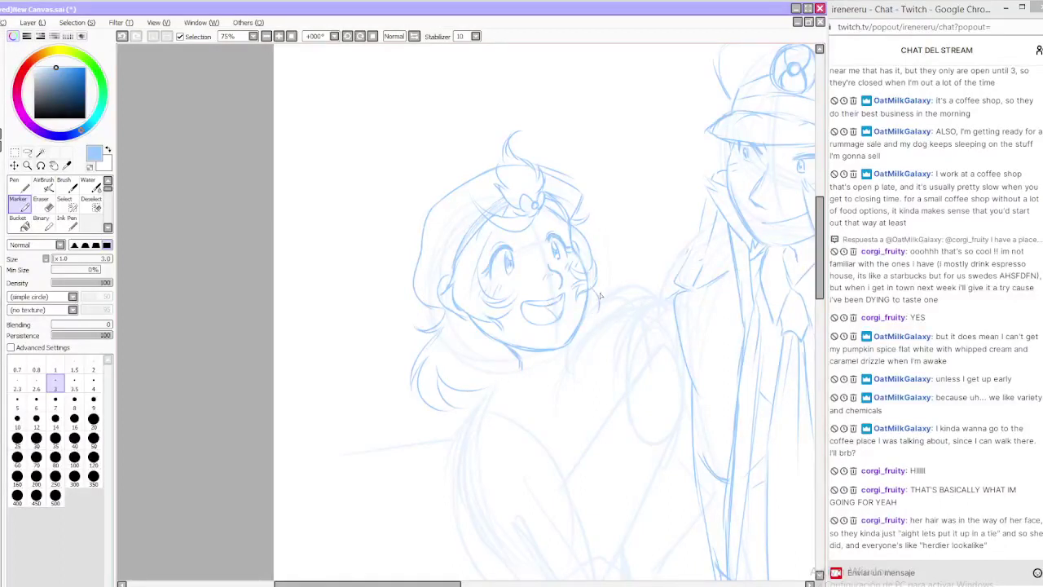
# Sketch the far-side hair lock curling beside the jaw below the far ear, checking its shape against the reference sheet
pyautogui.moveTo(588, 306)
pyautogui.mouseDown()
pyautogui.moveTo(590, 334)
pyautogui.moveTo(588, 320)
pyautogui.mouseUp()
pyautogui.hotkey('ctrl', 'z')
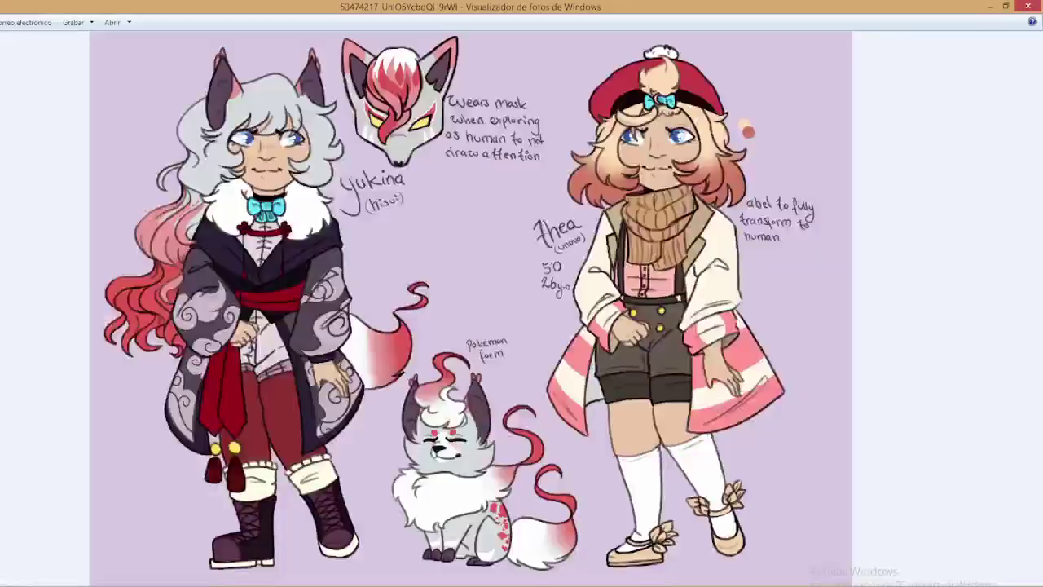
pyautogui.click(991, 7)
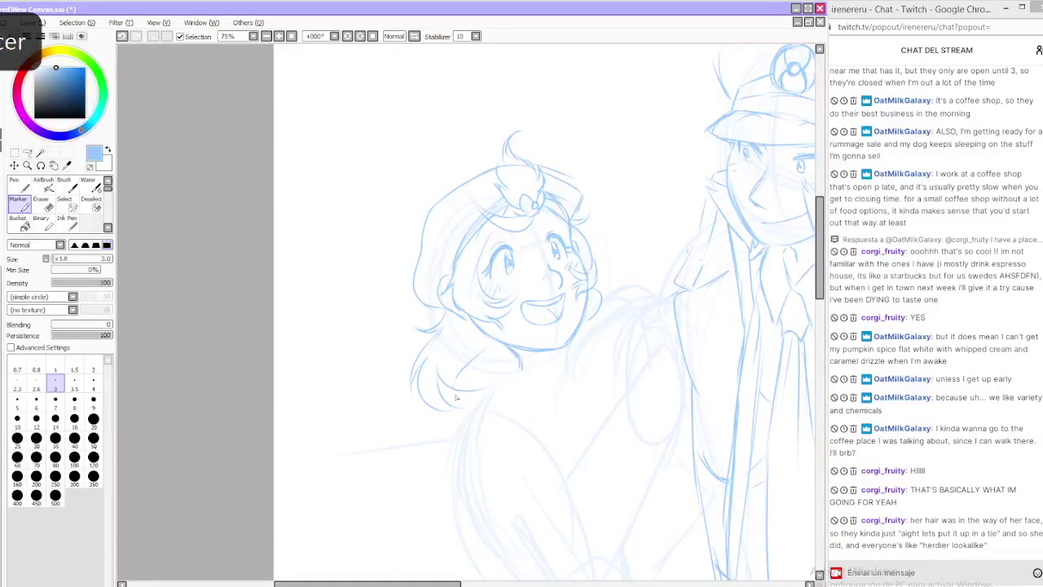
# Draw the upper edge of the scarf wrapping around the neck from the near-side hair to the chin, undoing strokes that do not fit
pyautogui.hotkey('ctrl', 'z')
pyautogui.moveTo(494, 340)
pyautogui.mouseDown()
pyautogui.moveTo(475, 407)
pyautogui.moveTo(457, 401)
pyautogui.moveTo(493, 406)
pyautogui.moveTo(564, 349)
pyautogui.mouseUp()
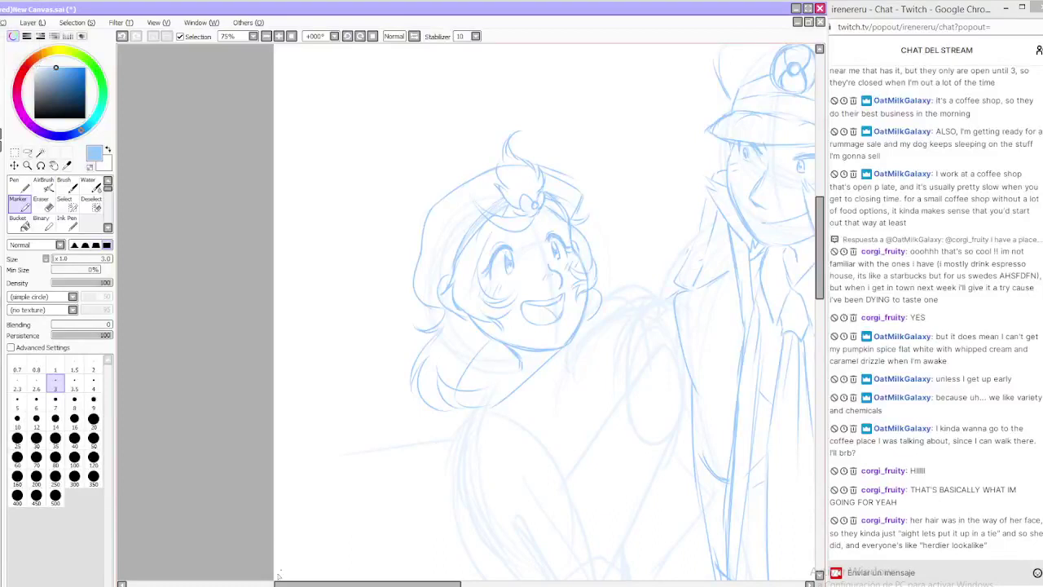
pyautogui.moveTo(490, 340); pyautogui.dragTo(456, 396)
pyautogui.hotkey('ctrl', 'z')
pyautogui.moveTo(478, 353)
pyautogui.mouseDown()
pyautogui.moveTo(449, 401)
pyautogui.moveTo(458, 427)
pyautogui.moveTo(454, 408)
pyautogui.moveTo(468, 430)
pyautogui.moveTo(457, 409)
pyautogui.moveTo(482, 425)
pyautogui.mouseUp()
pyautogui.hotkey('ctrl', 'z')
pyautogui.hotkey('ctrl', 'z')
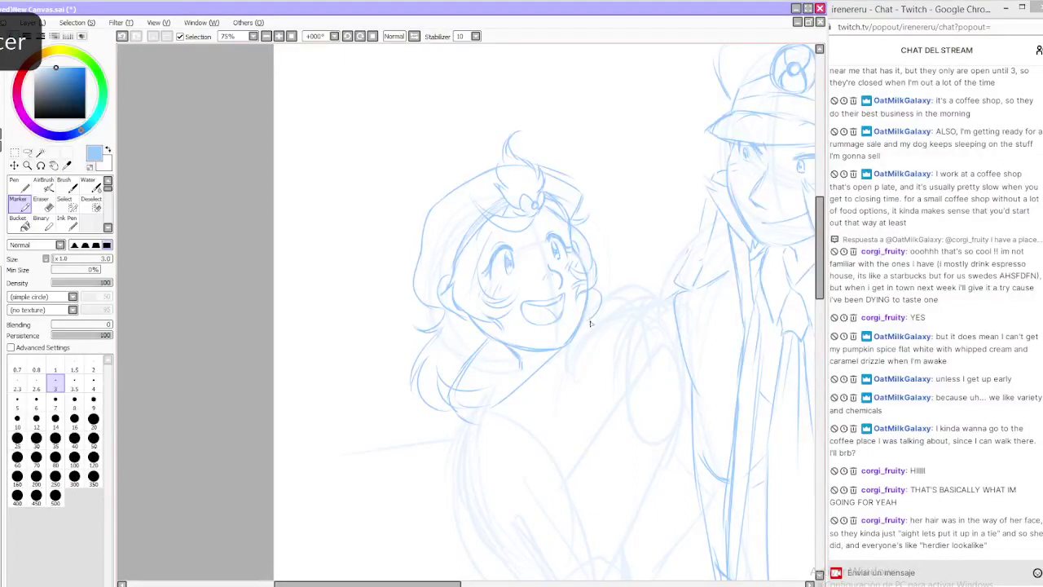
# Outline the scarf's outer loop from beside the far jaw down around the chest and back to the near-side hair
pyautogui.moveTo(591, 302)
pyautogui.mouseDown()
pyautogui.moveTo(580, 331)
pyautogui.moveTo(598, 361)
pyautogui.mouseUp()
pyautogui.hotkey('ctrl', 'z')
pyautogui.hotkey('ctrl', 'z')
pyautogui.hotkey('ctrl', 'z')
pyautogui.moveTo(601, 321); pyautogui.dragTo(603, 361)
pyautogui.moveTo(464, 423)
pyautogui.mouseDown()
pyautogui.moveTo(461, 449)
pyautogui.moveTo(482, 494)
pyautogui.mouseUp()
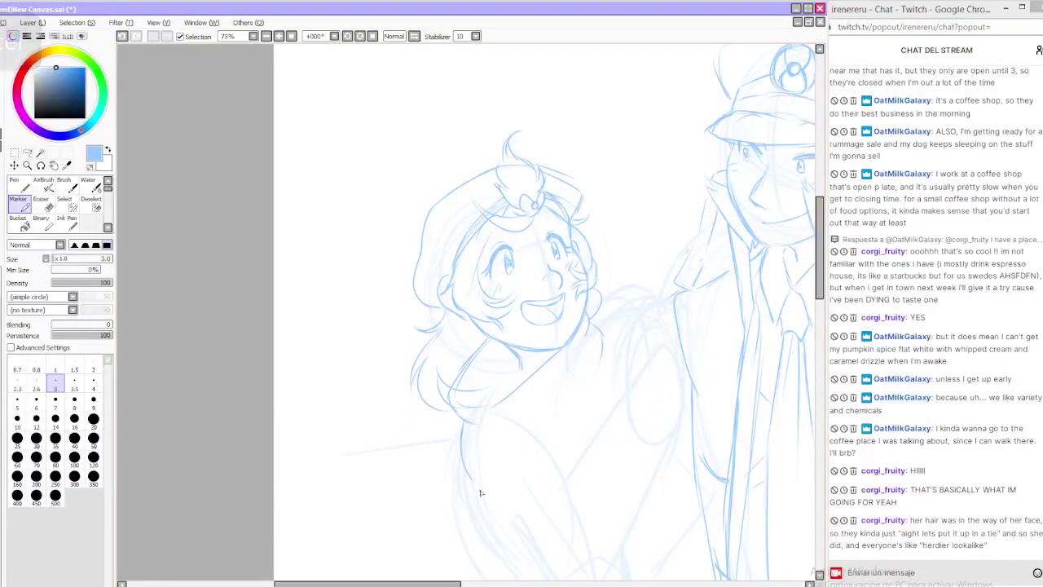
pyautogui.hotkey('ctrl', 'z')
pyautogui.moveTo(463, 423)
pyautogui.mouseDown()
pyautogui.moveTo(485, 473)
pyautogui.moveTo(463, 457)
pyautogui.moveTo(503, 477)
pyautogui.moveTo(492, 477)
pyautogui.moveTo(556, 416)
pyautogui.mouseUp()
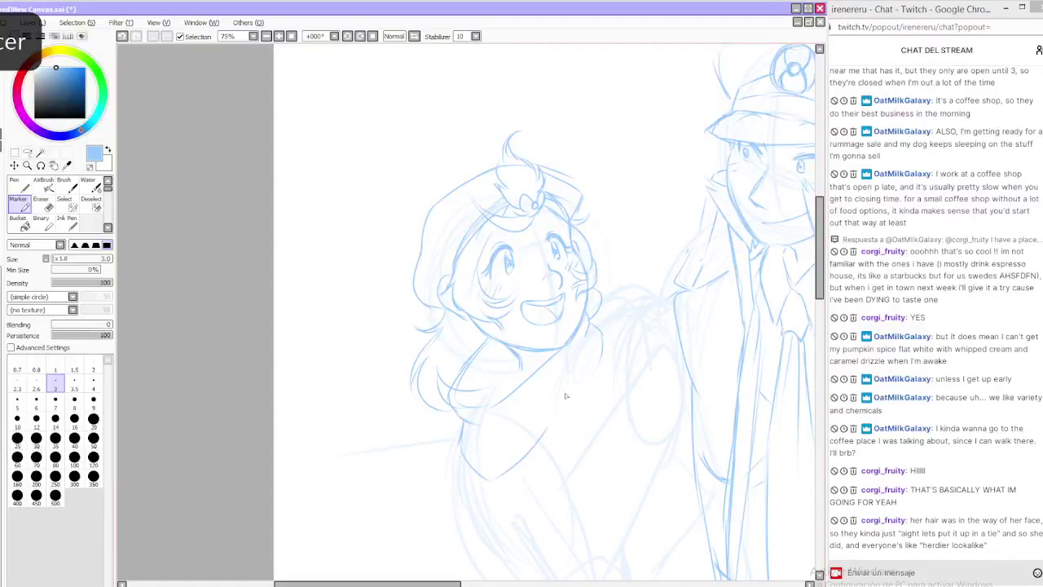
pyautogui.hotkey('ctrl', 'z')
pyautogui.moveTo(491, 482)
pyautogui.mouseDown()
pyautogui.moveTo(573, 396)
pyautogui.moveTo(555, 431)
pyautogui.moveTo(598, 370)
pyautogui.mouseUp()
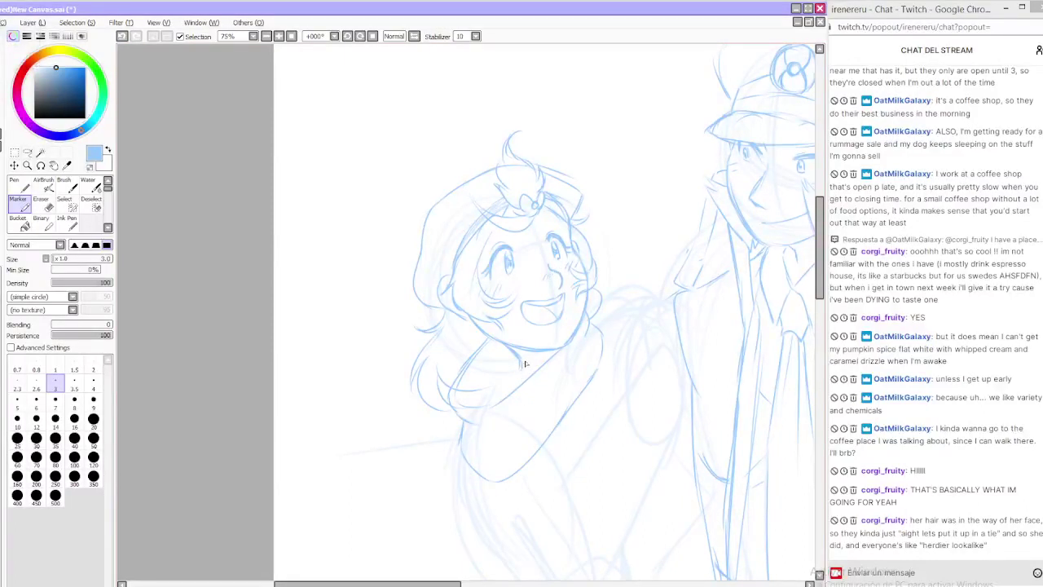
# Add the neck lines and inner folds inside the scarf loop, using the reference sheet as a guide
pyautogui.click(66, 585)
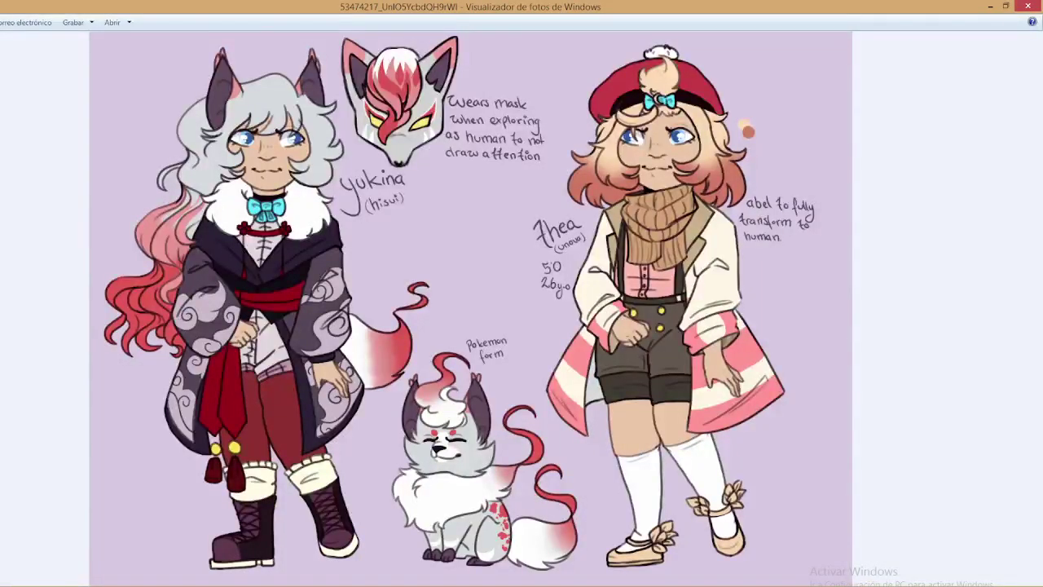
pyautogui.hotkey('alt', 'Tab')
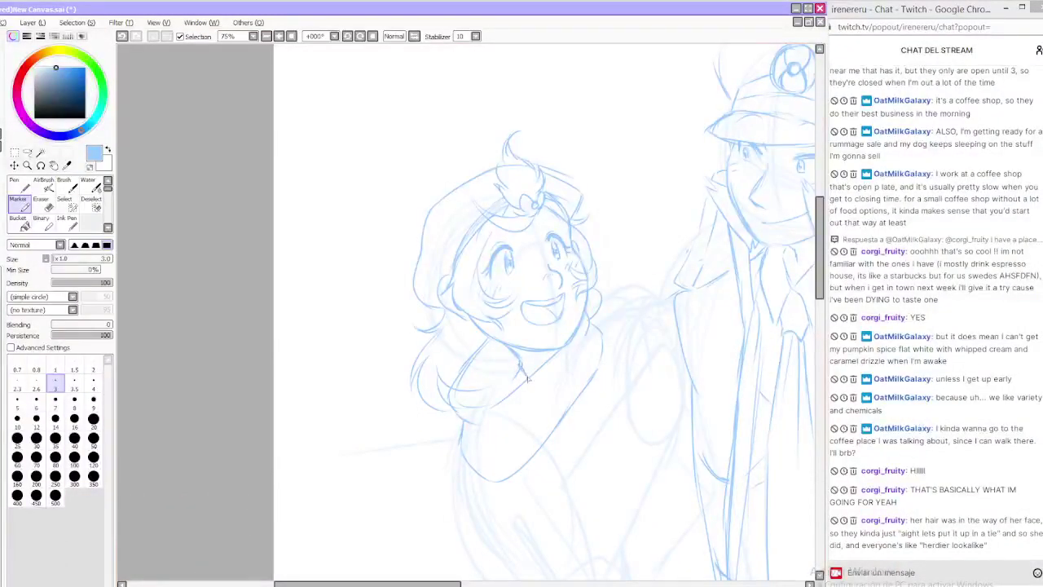
pyautogui.moveTo(519, 360)
pyautogui.mouseDown()
pyautogui.moveTo(510, 390)
pyautogui.moveTo(492, 401)
pyautogui.mouseUp()
pyautogui.hotkey('ctrl', 'z')
pyautogui.hotkey('ctrl', 'z')
pyautogui.moveTo(505, 405); pyautogui.dragTo(513, 430)
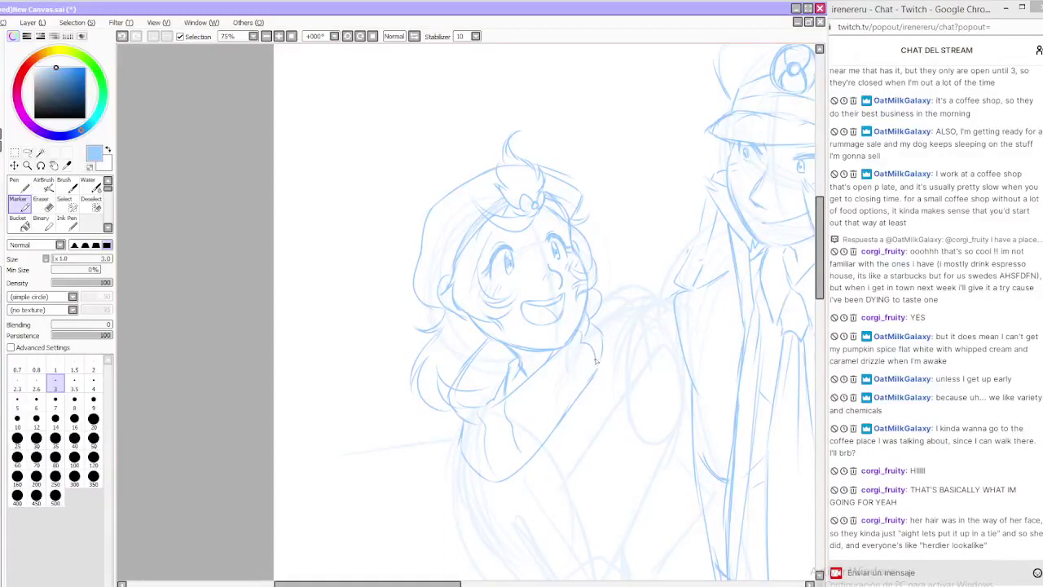
pyautogui.moveTo(543, 376); pyautogui.dragTo(556, 413)
# Draw the fringed scarf end hanging on the far side and the pointed lapel below the scarf on the near side
pyautogui.click(267, 36)
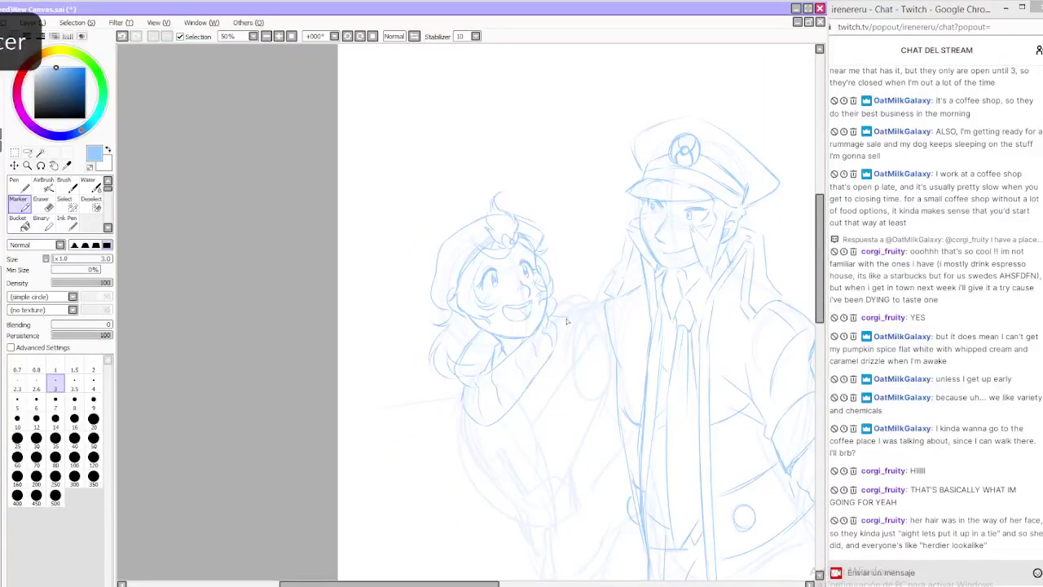
pyautogui.moveTo(572, 337)
pyautogui.mouseDown()
pyautogui.moveTo(562, 413)
pyautogui.moveTo(544, 376)
pyautogui.mouseUp()
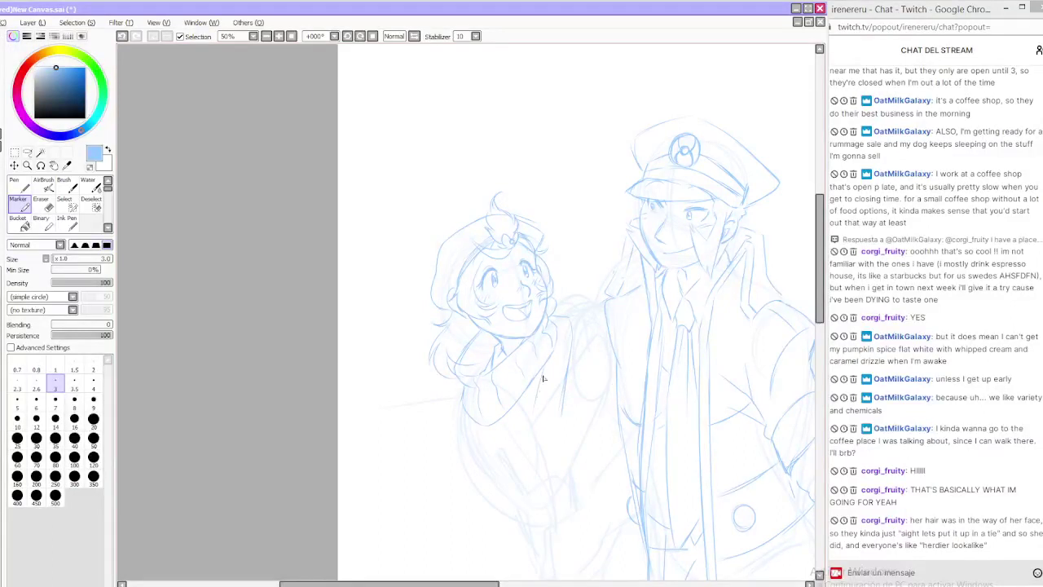
pyautogui.hotkey('ctrl', 'z')
pyautogui.moveTo(540, 417)
pyautogui.mouseDown()
pyautogui.moveTo(543, 365)
pyautogui.moveTo(531, 417)
pyautogui.moveTo(561, 414)
pyautogui.mouseUp()
pyautogui.hotkey('ctrl', 'z')
pyautogui.moveTo(477, 433)
pyautogui.mouseDown()
pyautogui.moveTo(491, 473)
pyautogui.moveTo(506, 428)
pyautogui.moveTo(503, 455)
pyautogui.moveTo(492, 437)
pyautogui.mouseUp()
pyautogui.hotkey('ctrl', 'z')
pyautogui.hotkey('ctrl', 'z')
pyautogui.hotkey('ctrl', 'z')
pyautogui.hotkey('ctrl', 'z')
pyautogui.hotkey('ctrl', 'z')
pyautogui.hotkey('ctrl', 'z')
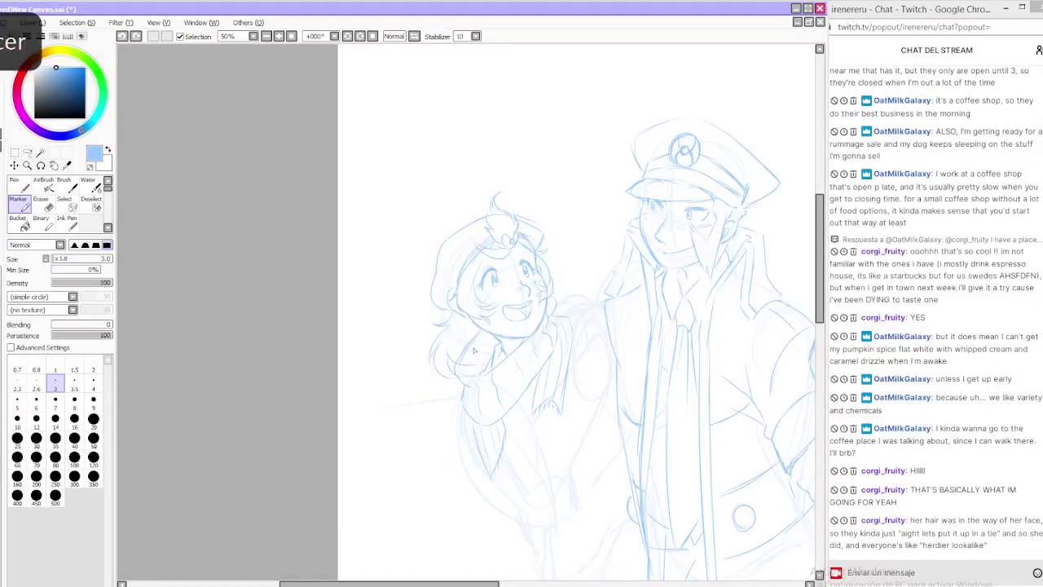
# Hatch the underside of the near-side hair where it meets the scarf and tidy the head's stray lines with the Eraser
pyautogui.moveTo(476, 364)
pyautogui.mouseDown()
pyautogui.moveTo(489, 359)
pyautogui.moveTo(468, 364)
pyautogui.mouseUp()
pyautogui.hotkey('ctrl', 'z')
pyautogui.press('e')
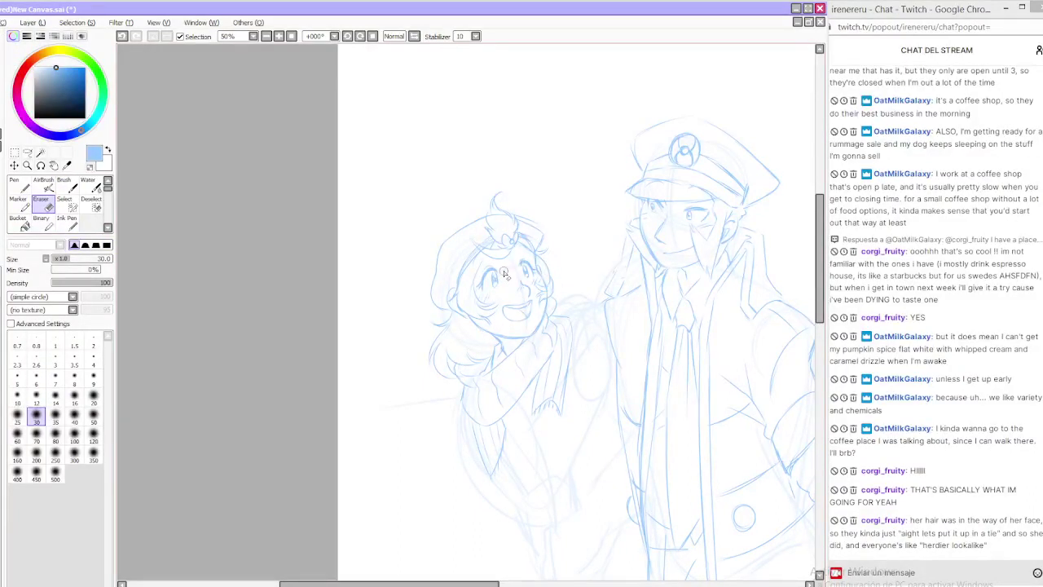
pyautogui.press('m')
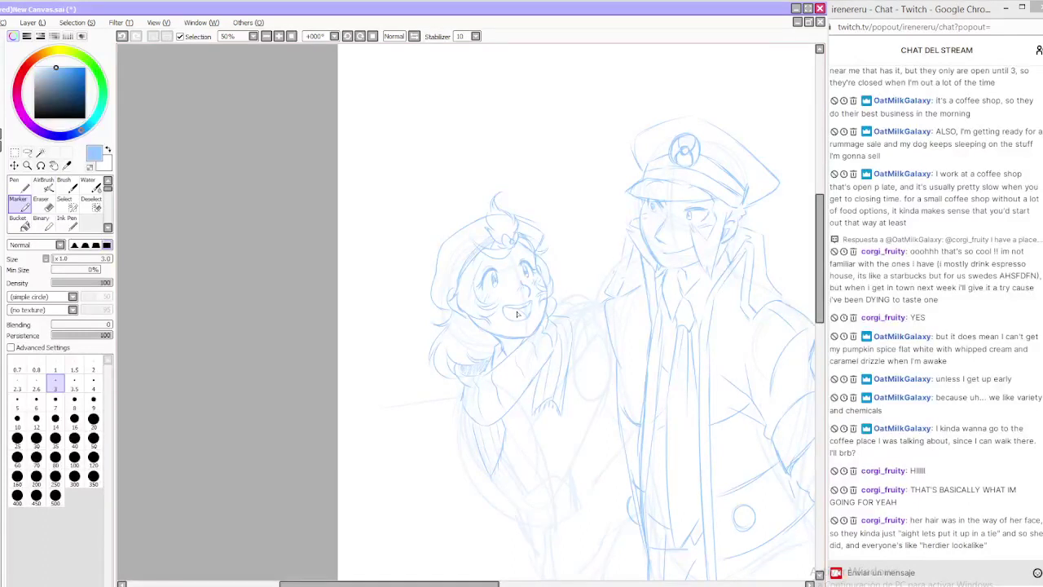
pyautogui.press('e')
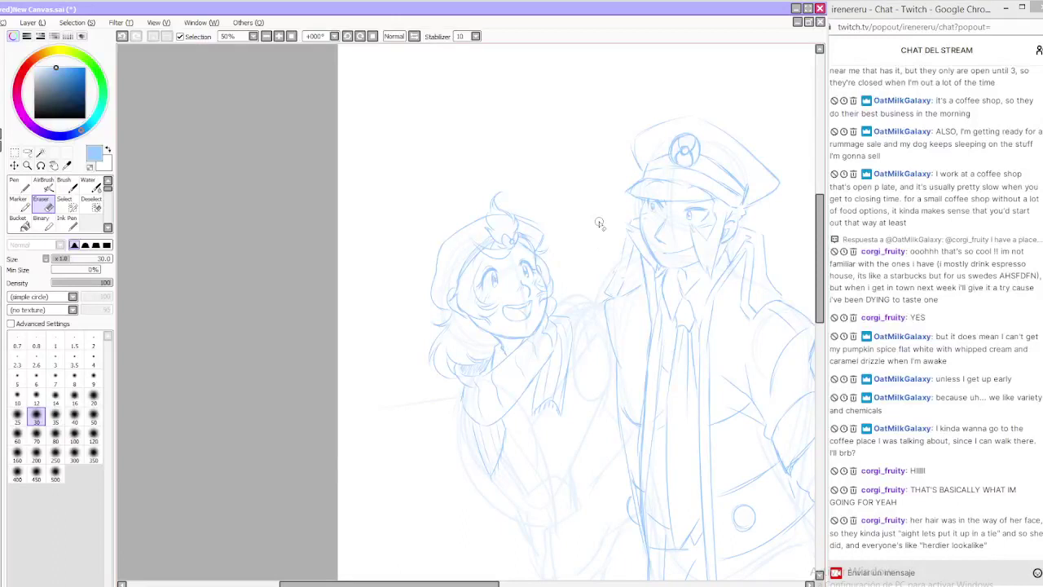
# Draw the second character's far shoulder line from the scarf toward the taller character's coat with the Marker
pyautogui.click(266, 36)
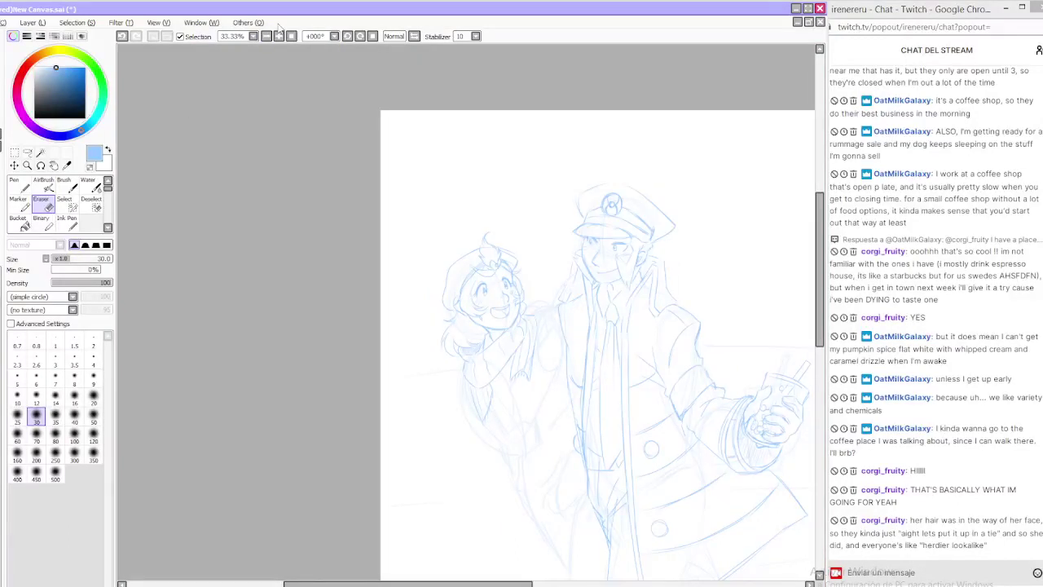
pyautogui.scroll(-2, 492, 509)
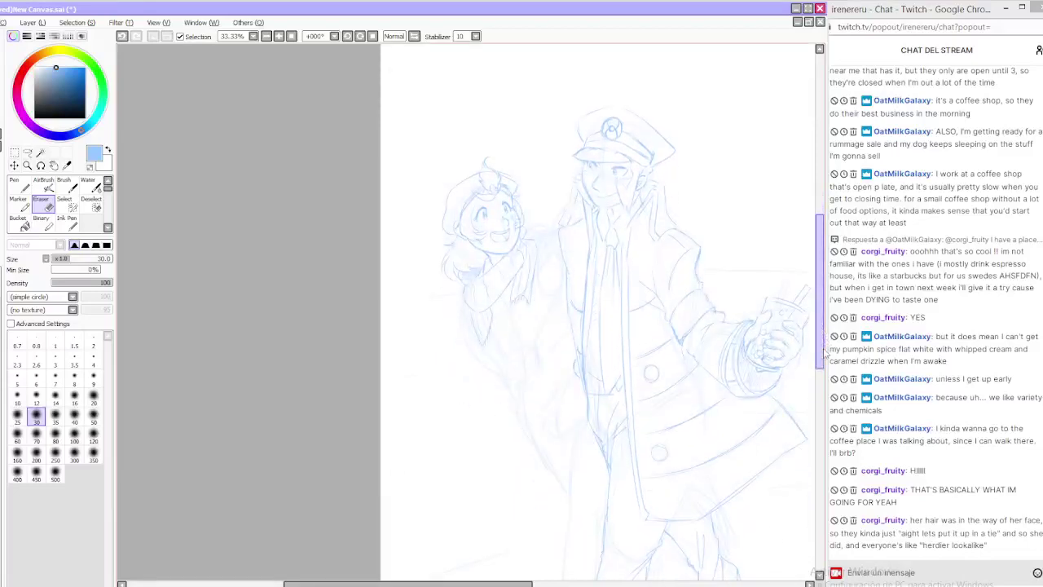
pyautogui.hscroll(4, 539, 545)
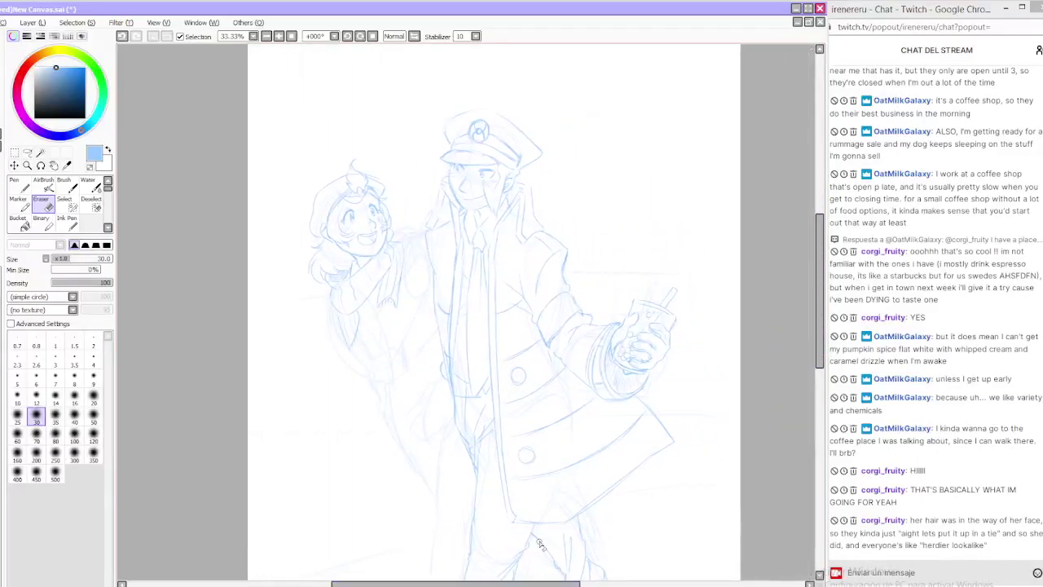
pyautogui.click(269, 36)
pyautogui.click(290, 34)
pyautogui.click(289, 34)
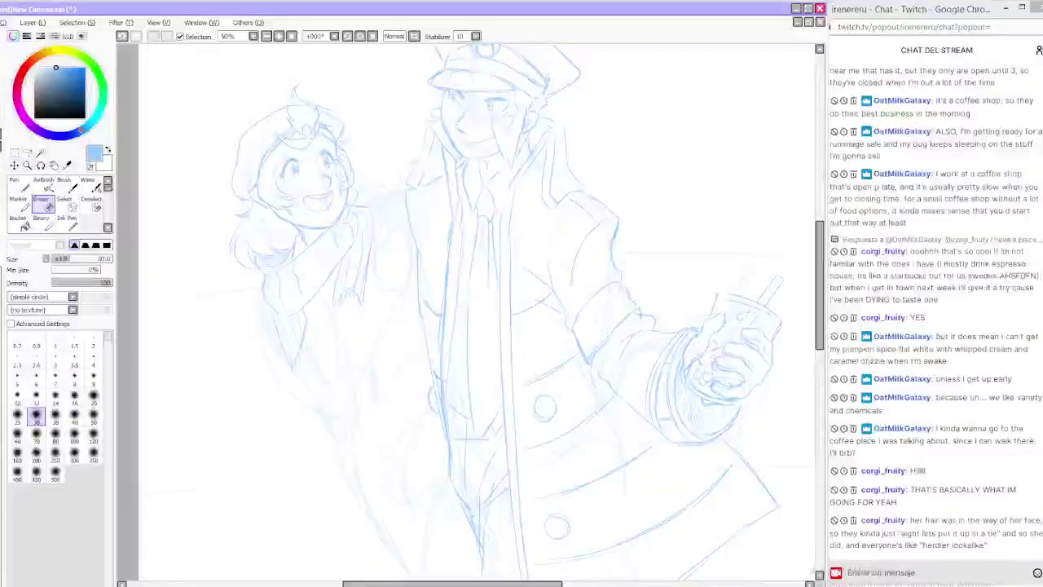
pyautogui.press('e')
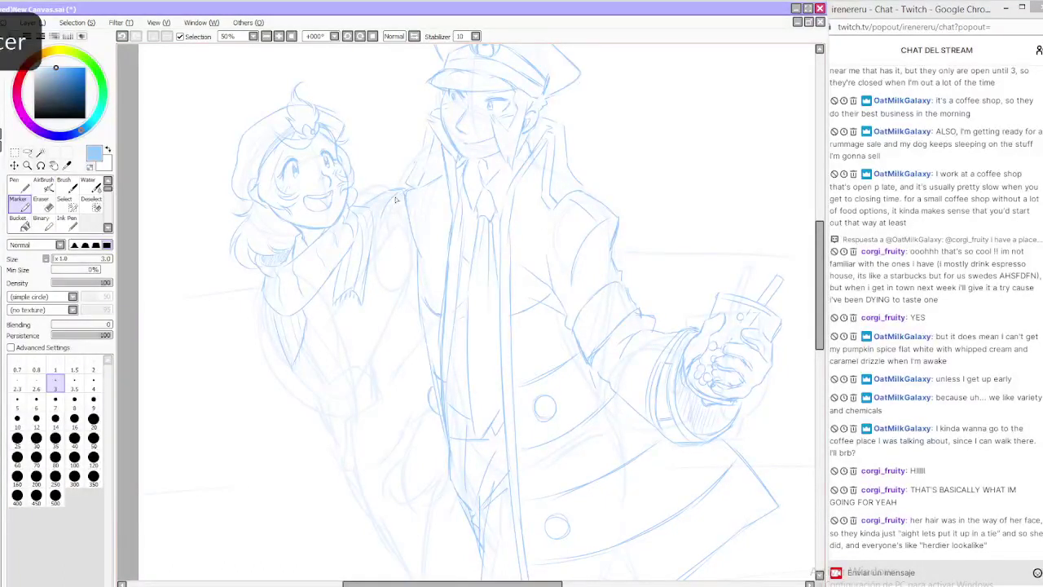
pyautogui.hotkey('ctrl', 'z')
pyautogui.moveTo(356, 205); pyautogui.dragTo(393, 197)
pyautogui.moveTo(390, 200); pyautogui.dragTo(376, 225)
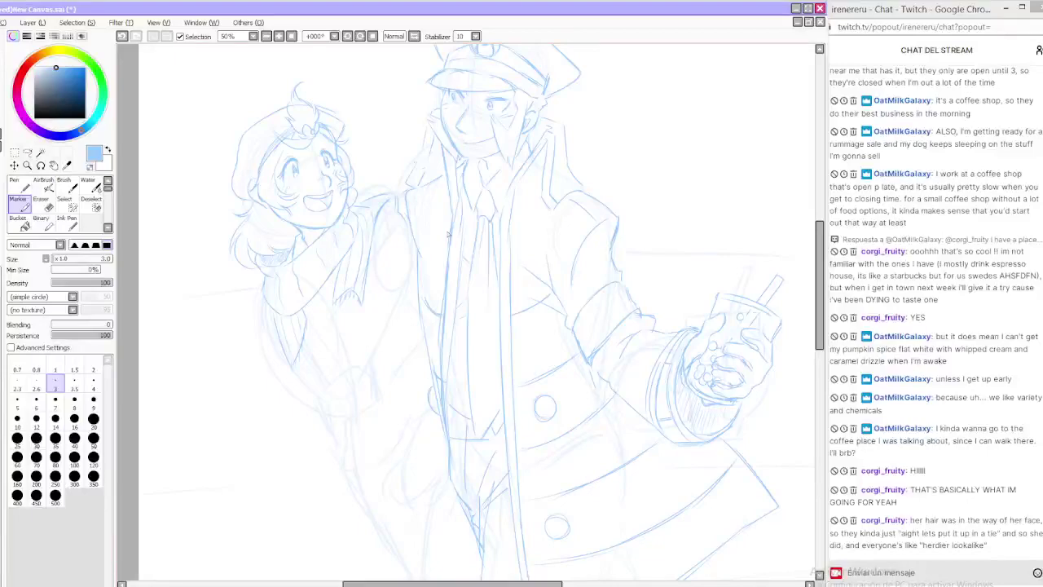
# Draw the second character's far sleeve down to the elbow with its inner fold, using the reference sheet as a guide
pyautogui.click(73, 583)
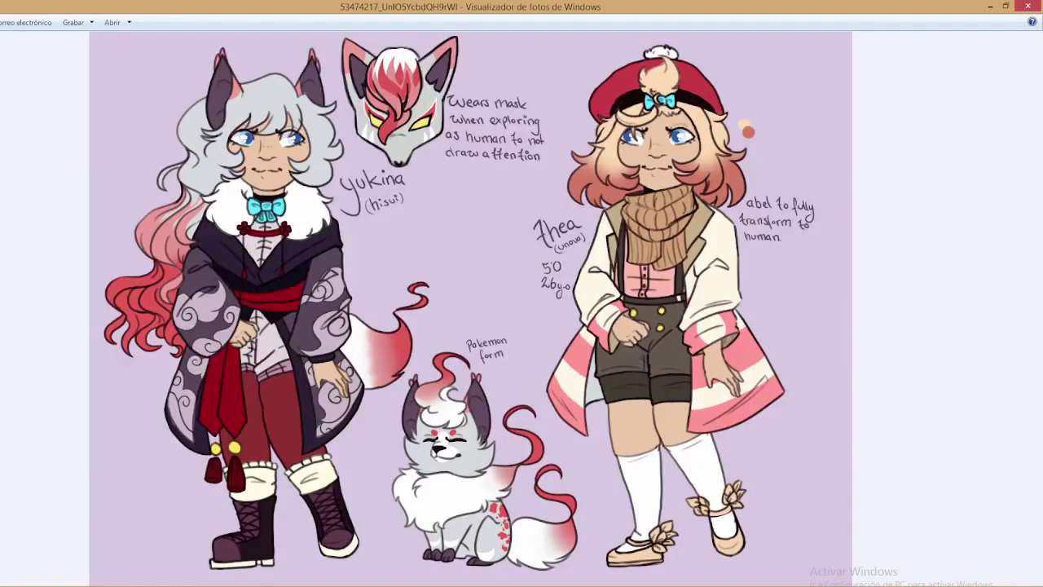
pyautogui.hotkey('alt', 'Tab')
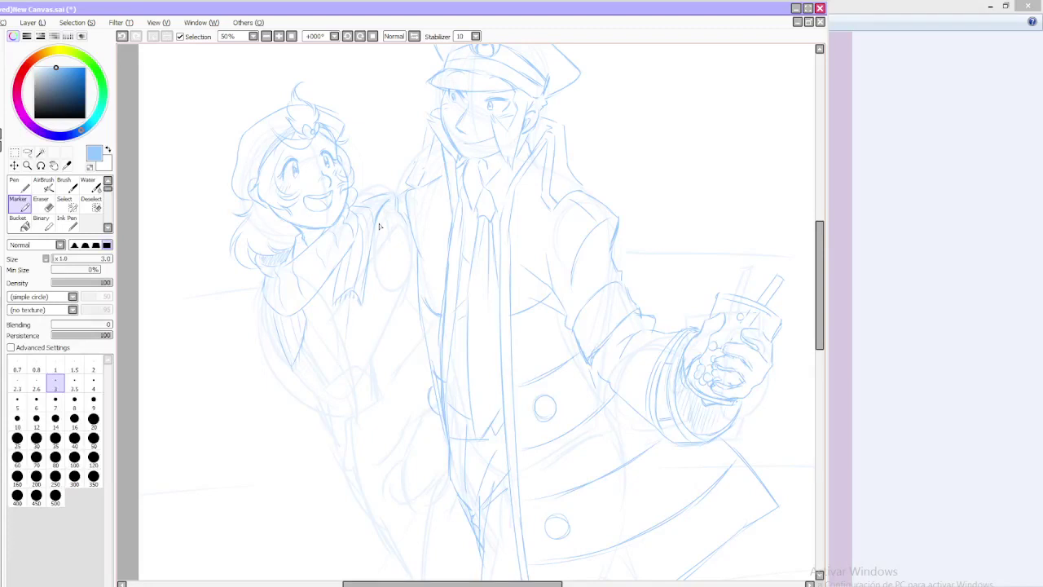
pyautogui.hotkey('ctrl', 'z')
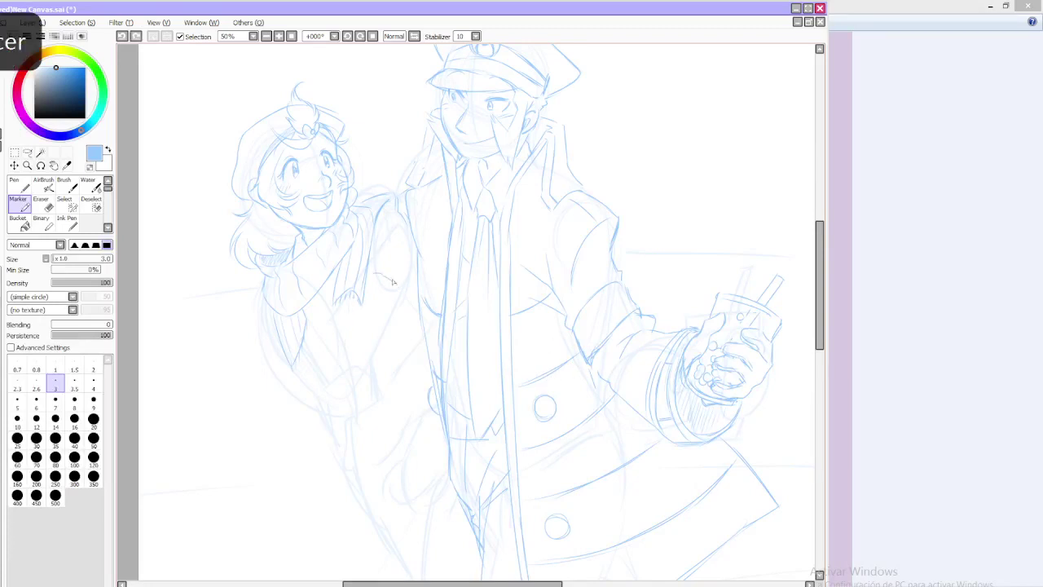
pyautogui.moveTo(393, 282); pyautogui.dragTo(399, 284)
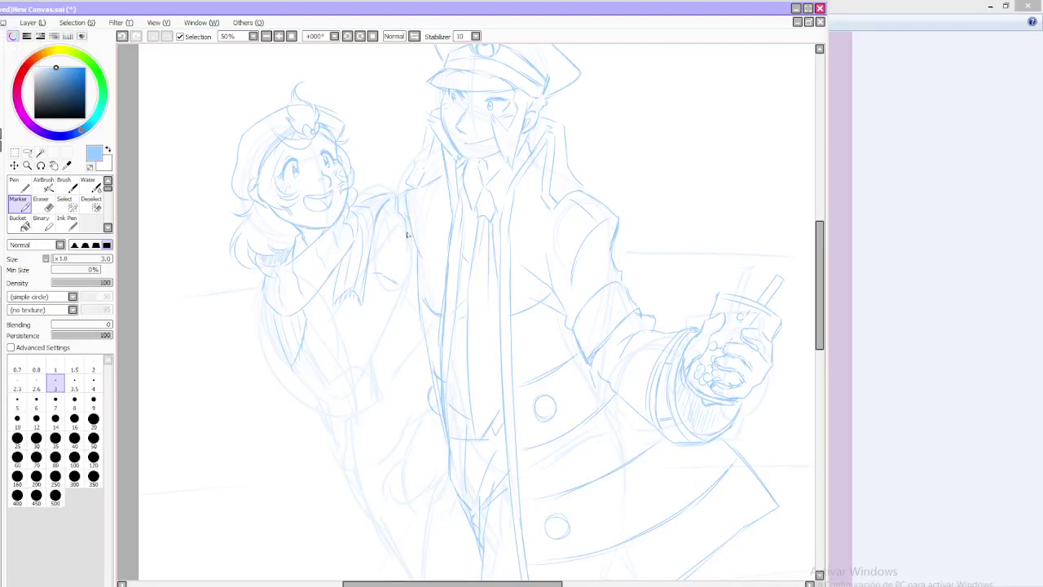
pyautogui.hotkey('ctrl', 'z')
pyautogui.hotkey('ctrl', 'y')
pyautogui.hotkey('ctrl', 'z')
pyautogui.moveTo(418, 317); pyautogui.dragTo(361, 373)
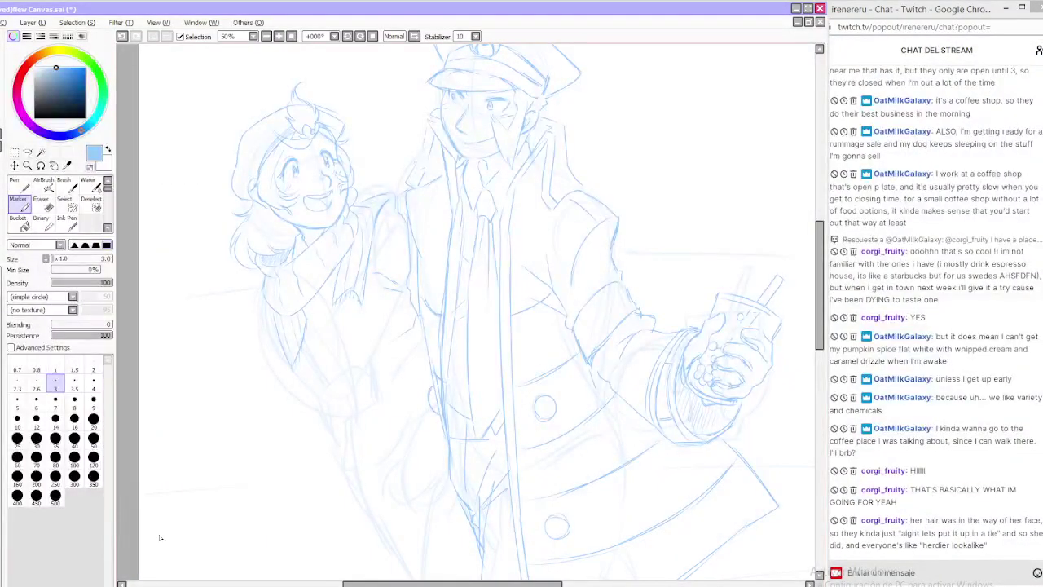
# Try small crease lines just below the shoulder on the far sleeve, undoing the unwanted strokes
pyautogui.hotkey('ctrl', 'z')
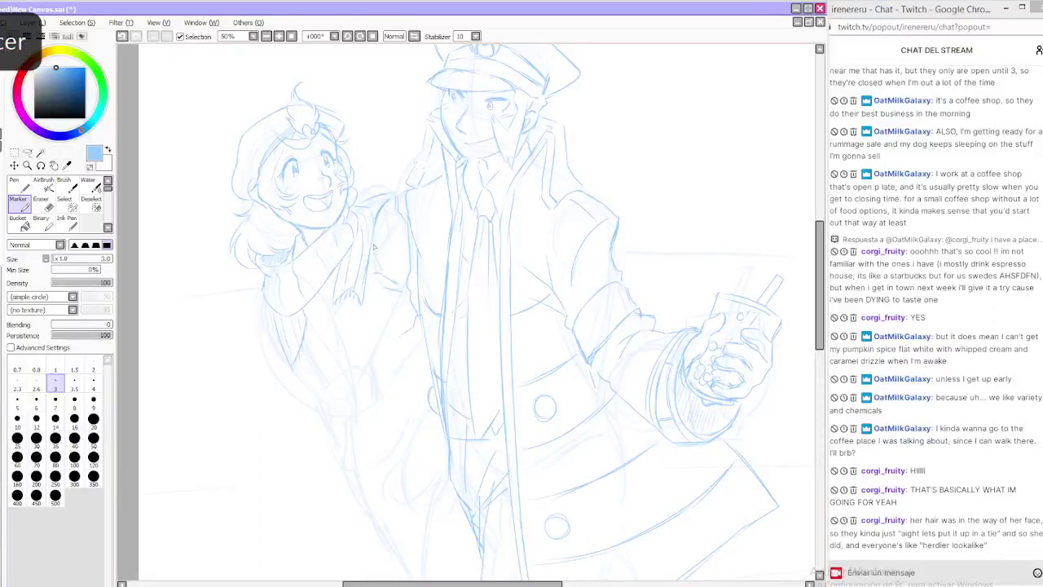
pyautogui.moveTo(379, 238)
pyautogui.mouseDown()
pyautogui.moveTo(385, 249)
pyautogui.moveTo(391, 230)
pyautogui.mouseUp()
pyautogui.hotkey('ctrl', 'z')
pyautogui.hotkey('ctrl', 'z')
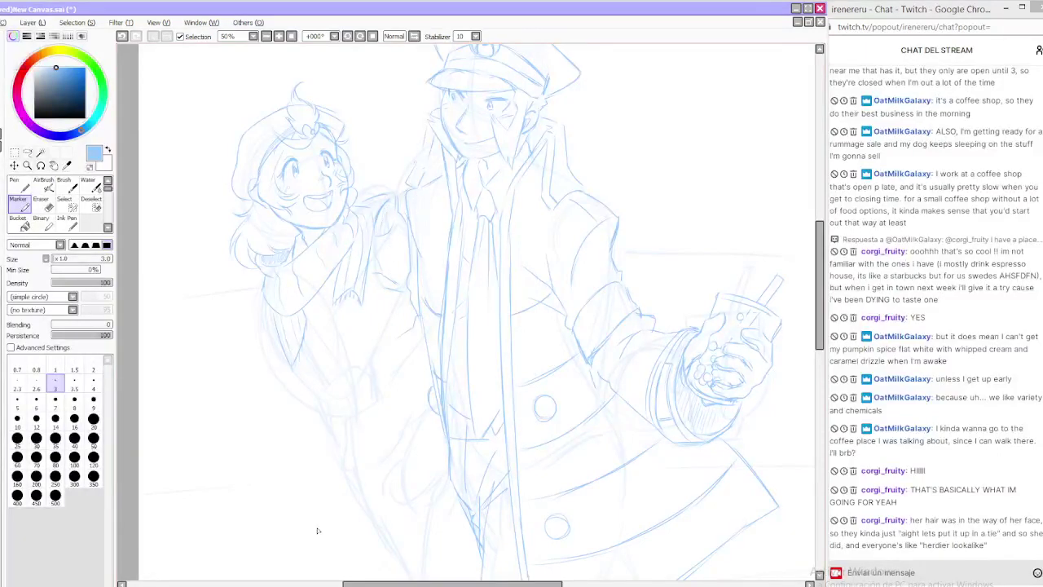
# Outline the wide turned-back cuff of the second character's far sleeve, checking the reference sheet
pyautogui.hotkey('alt', 'Tab')
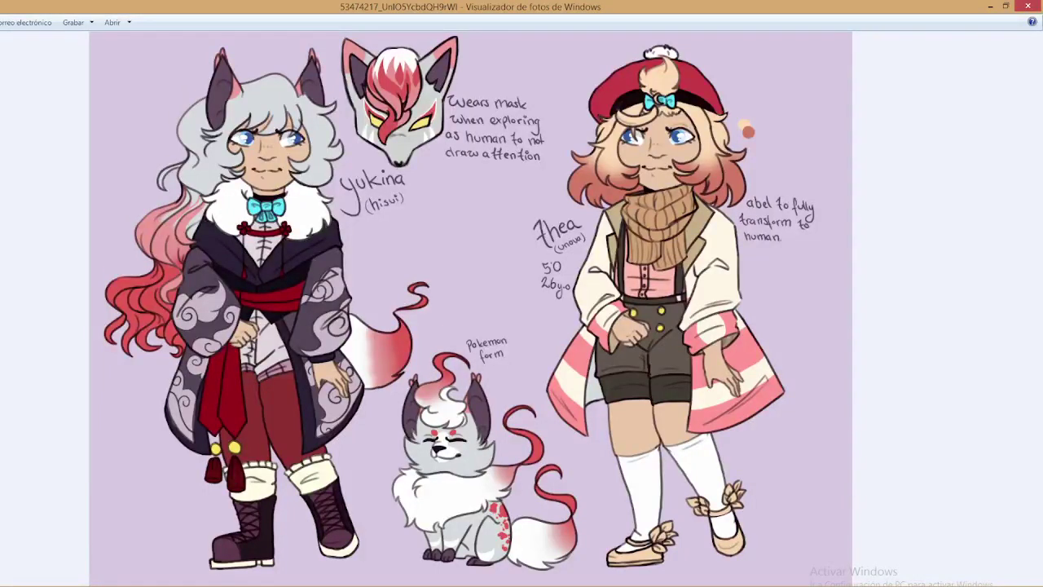
pyautogui.hotkey('alt', 'Tab')
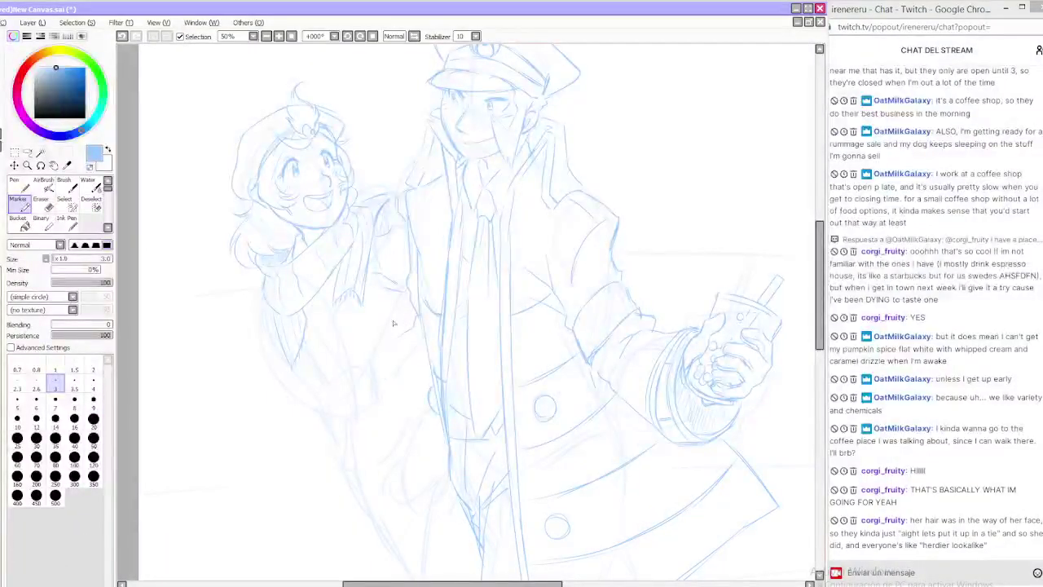
pyautogui.moveTo(386, 333)
pyautogui.mouseDown()
pyautogui.moveTo(411, 414)
pyautogui.moveTo(400, 403)
pyautogui.moveTo(411, 381)
pyautogui.moveTo(411, 421)
pyautogui.mouseUp()
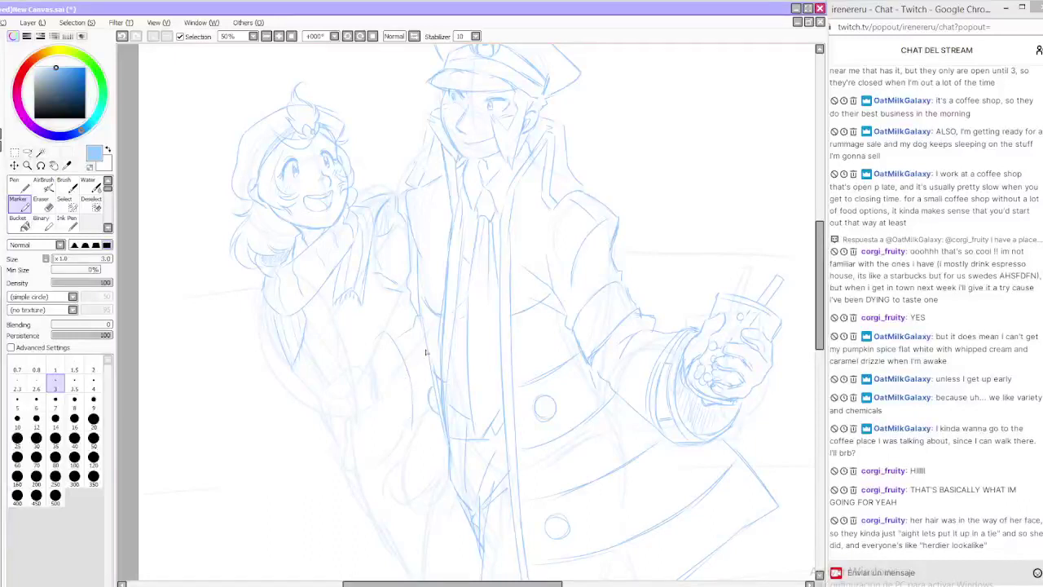
pyautogui.hotkey('ctrl', 'z')
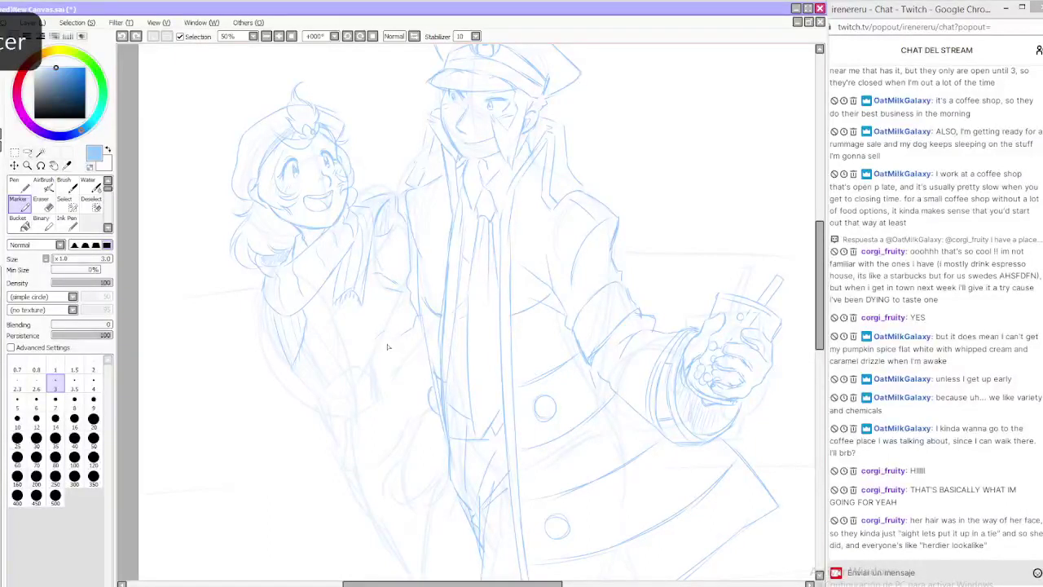
pyautogui.moveTo(393, 344)
pyautogui.mouseDown()
pyautogui.moveTo(417, 402)
pyautogui.moveTo(402, 423)
pyautogui.moveTo(413, 424)
pyautogui.moveTo(395, 405)
pyautogui.moveTo(420, 417)
pyautogui.mouseUp()
pyautogui.hotkey('ctrl', 'z')
pyautogui.click(59, 584)
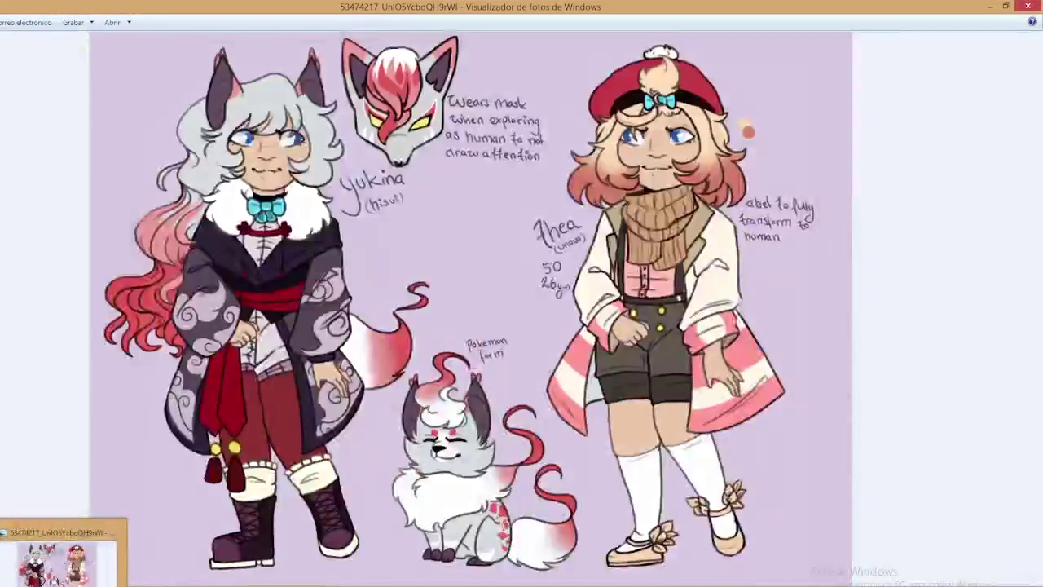
pyautogui.hotkey('alt', 'Tab')
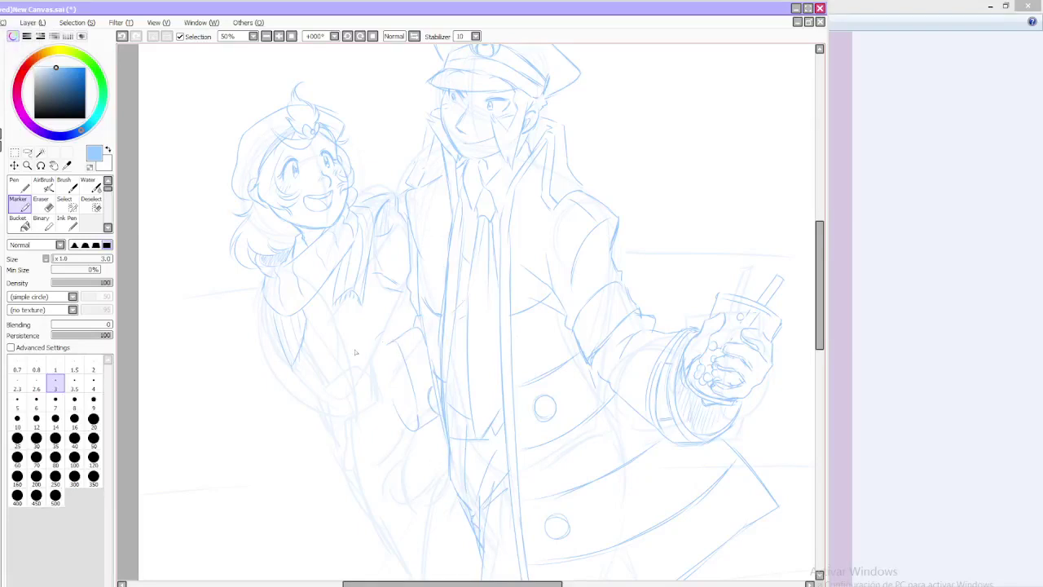
# Try a first version of the hand coming out of the cuff, after checking the reference sheet
pyautogui.hotkey('alt', 'Tab')
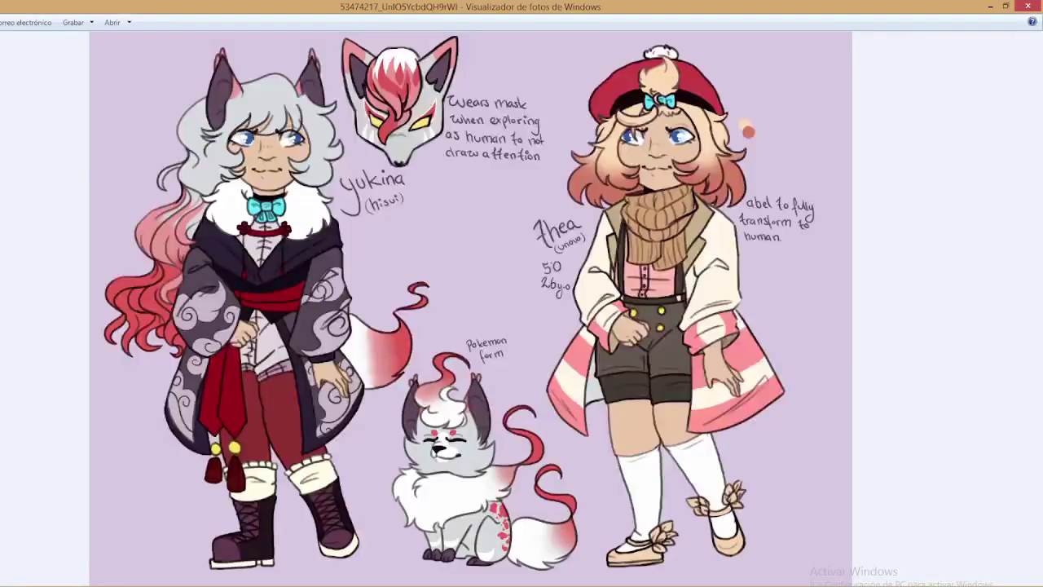
pyautogui.hotkey('alt', 'Tab')
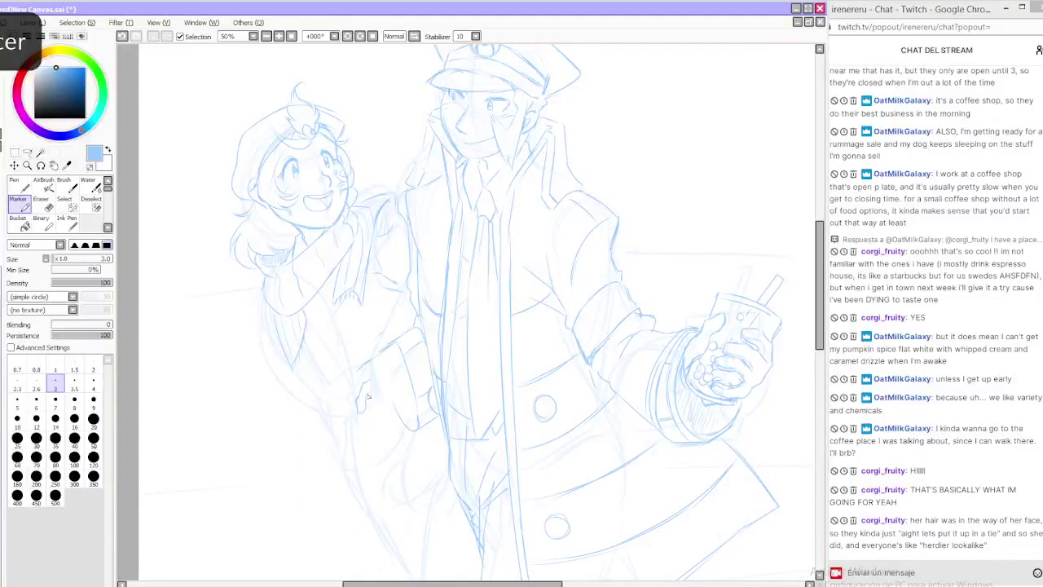
pyautogui.moveTo(368, 397)
pyautogui.mouseDown()
pyautogui.moveTo(395, 373)
pyautogui.moveTo(358, 375)
pyautogui.moveTo(348, 419)
pyautogui.moveTo(413, 300)
pyautogui.moveTo(348, 381)
pyautogui.moveTo(360, 390)
pyautogui.moveTo(358, 373)
pyautogui.moveTo(344, 387)
pyautogui.moveTo(343, 412)
pyautogui.mouseUp()
pyautogui.hotkey('ctrl', 'z')
pyautogui.hotkey('ctrl', 'z')
pyautogui.hotkey('ctrl', 'z')
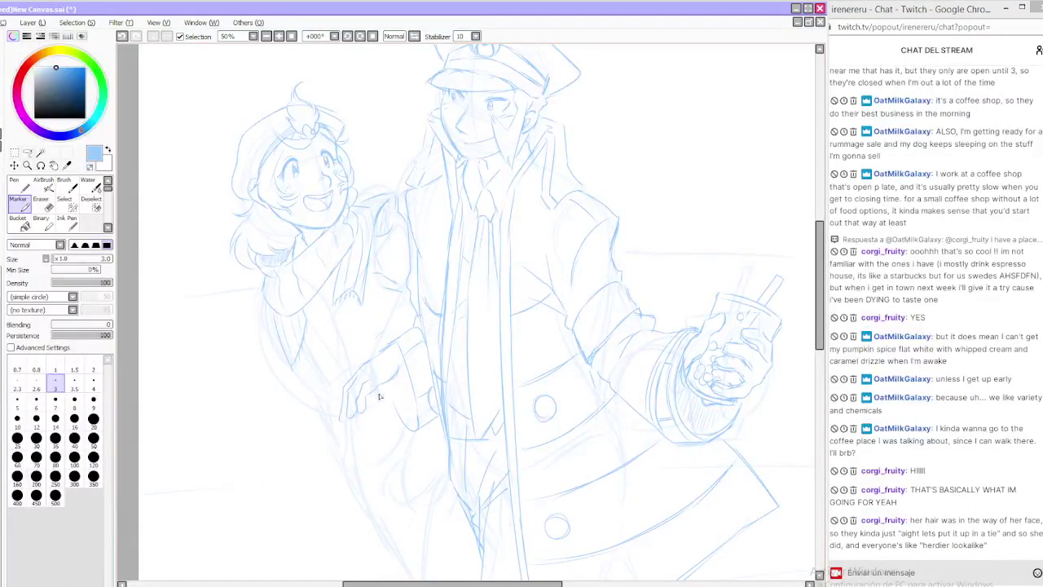
# Try several shapes for the hand's lower fingers and erase the rough fingers with the Eraser
pyautogui.hotkey('ctrl', 'z')
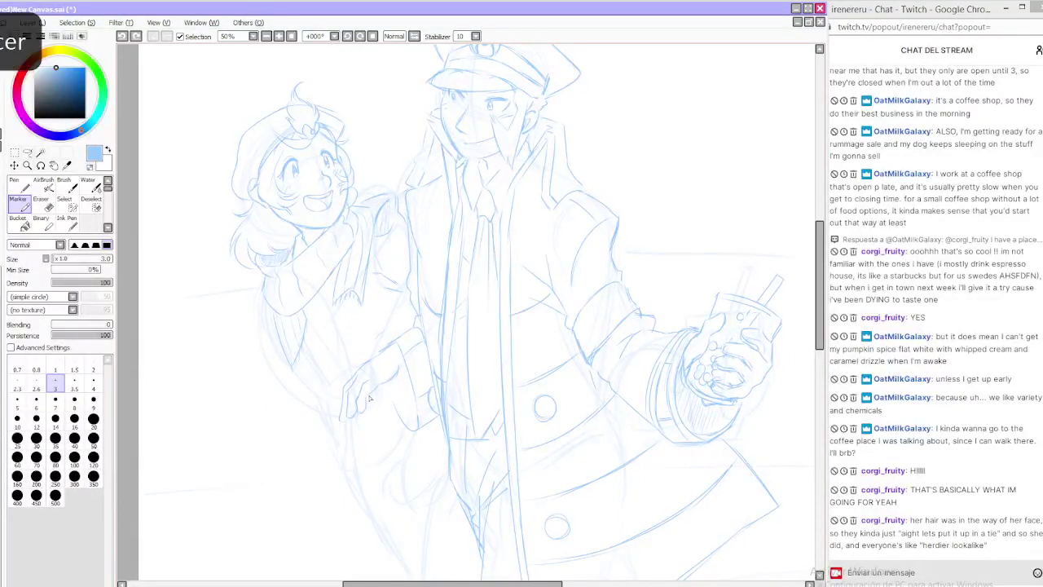
pyautogui.moveTo(375, 383)
pyautogui.mouseDown()
pyautogui.moveTo(380, 395)
pyautogui.moveTo(401, 383)
pyautogui.mouseUp()
pyautogui.hotkey('ctrl', 'z')
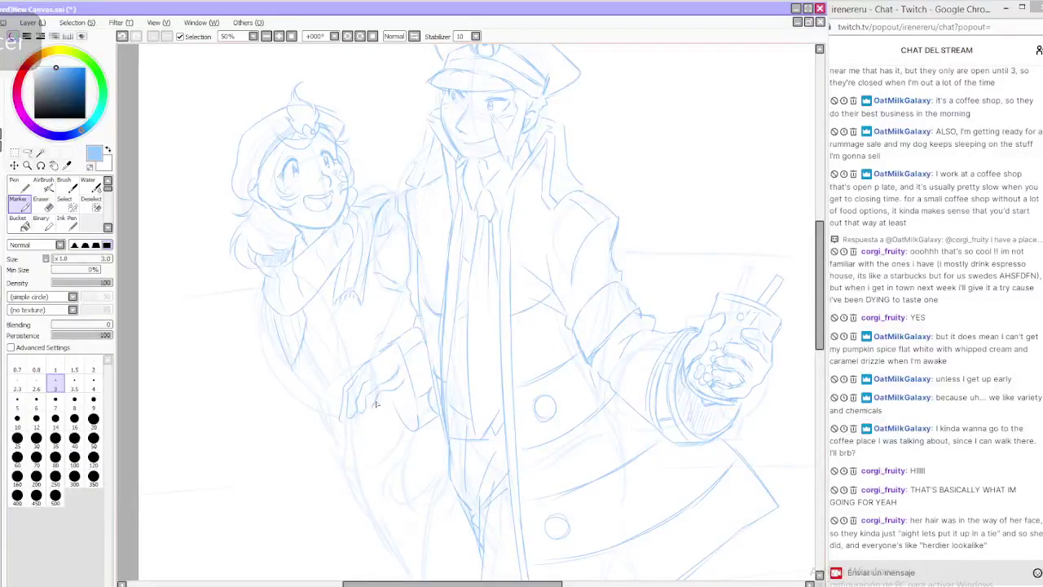
pyautogui.hotkey('ctrl', 'z')
pyautogui.moveTo(381, 391); pyautogui.dragTo(374, 406)
pyautogui.hotkey('ctrl', 'z')
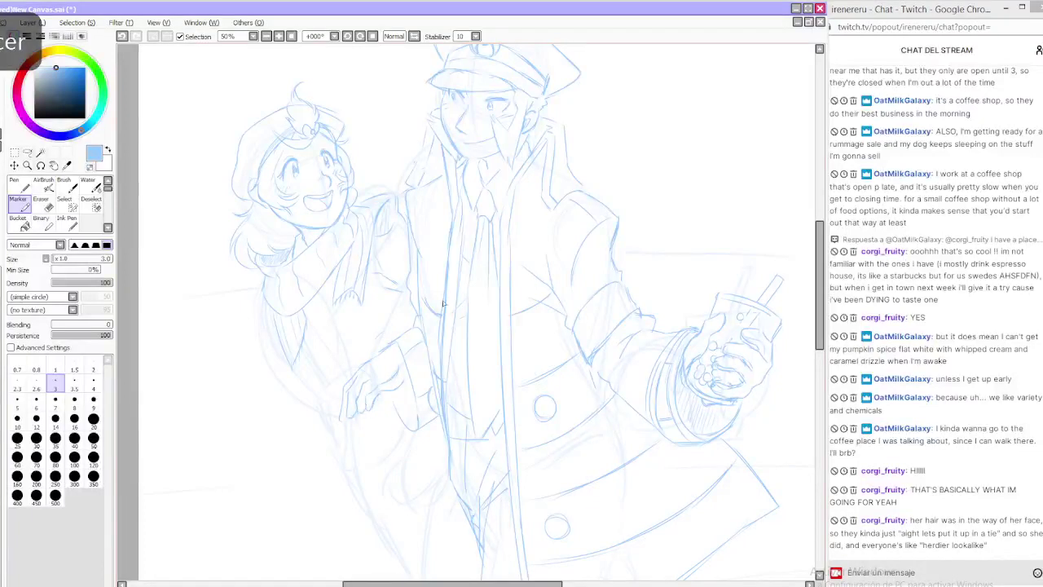
pyautogui.hotkey('ctrl', 'z')
pyautogui.hotkey('ctrl', 'z')
pyautogui.moveTo(370, 400); pyautogui.dragTo(370, 410)
pyautogui.hotkey('ctrl', 'z')
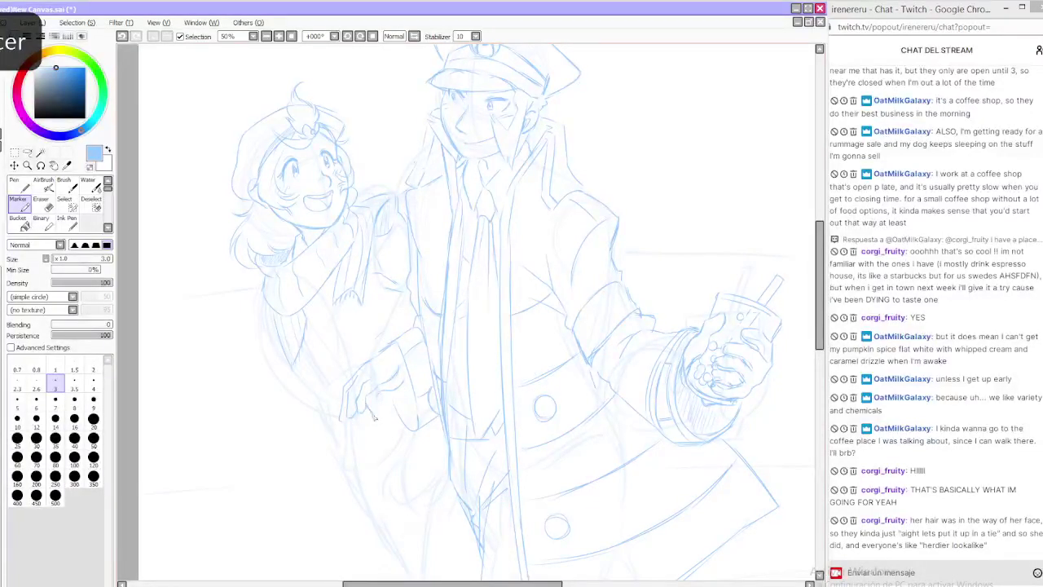
pyautogui.hotkey('ctrl', 'z')
pyautogui.click(45, 203)
pyautogui.moveTo(393, 368)
pyautogui.mouseDown()
pyautogui.moveTo(345, 417)
pyautogui.moveTo(367, 380)
pyautogui.moveTo(337, 425)
pyautogui.moveTo(368, 361)
pyautogui.moveTo(359, 416)
pyautogui.moveTo(331, 423)
pyautogui.mouseUp()
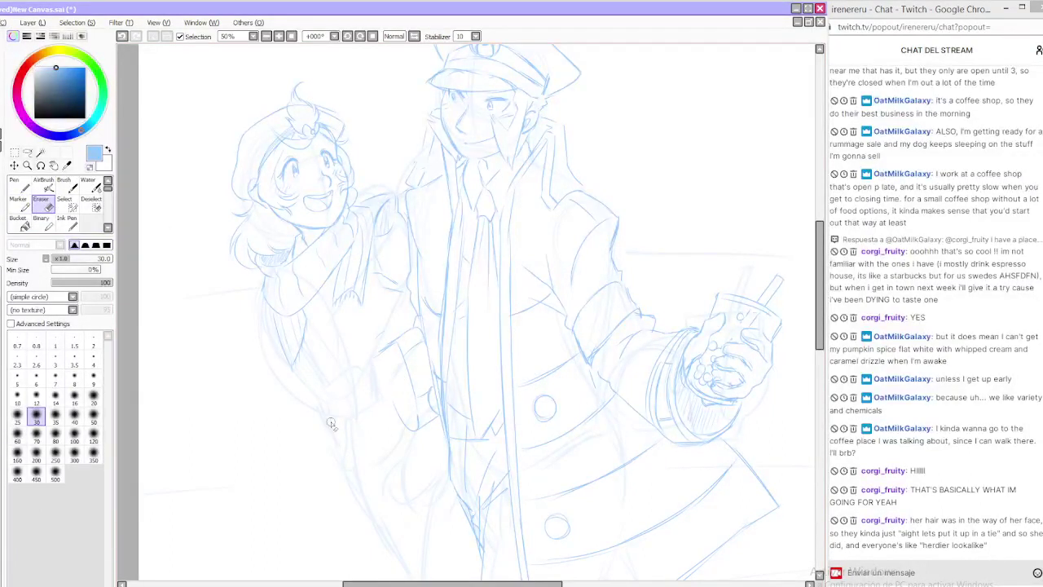
# Redraw the hand below the cuff with the Marker, giving it curled lower fingers
pyautogui.click(17, 195)
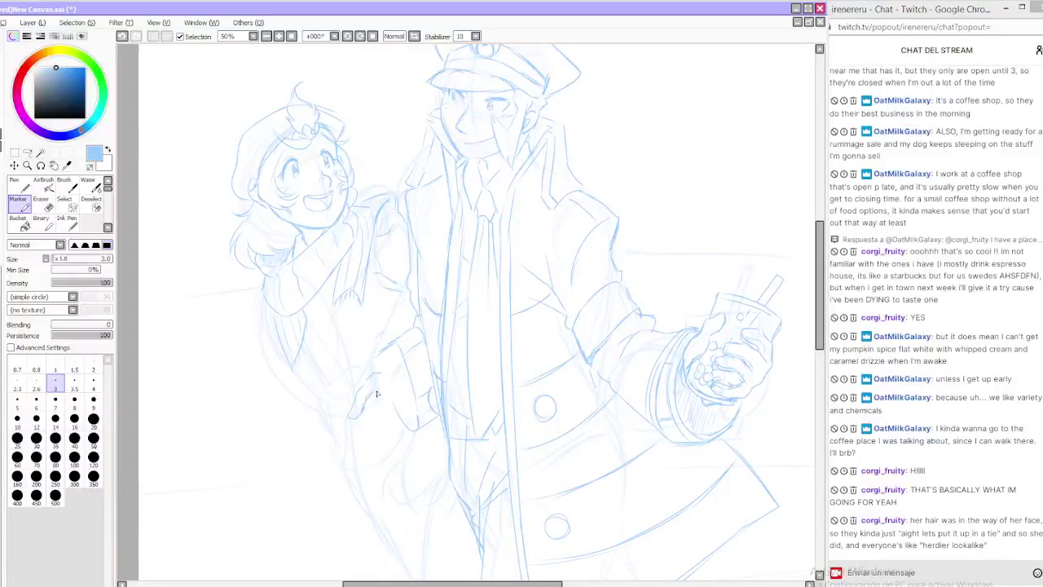
pyautogui.moveTo(381, 394); pyautogui.dragTo(404, 379)
pyautogui.hotkey('ctrl', 'z')
pyautogui.hotkey('ctrl', 'z')
pyautogui.moveTo(379, 415); pyautogui.dragTo(377, 426)
pyautogui.hotkey('ctrl', 'z')
pyautogui.moveTo(380, 409); pyautogui.dragTo(380, 432)
pyautogui.hotkey('ctrl', 'z')
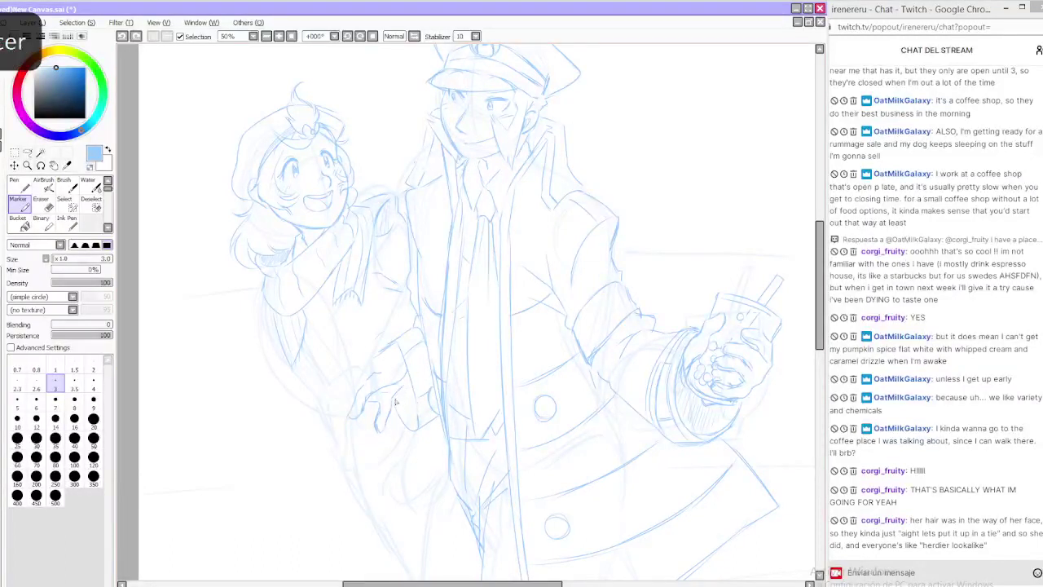
pyautogui.moveTo(396, 391); pyautogui.dragTo(396, 394)
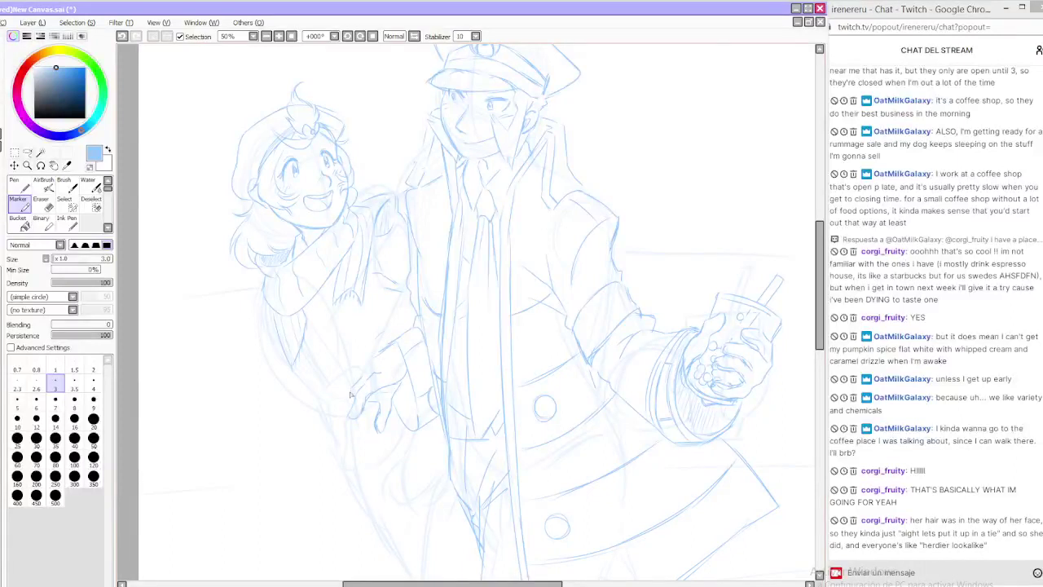
# Draw the hand's remaining outstretched fingers reaching away from the cuff, redoing strokes as needed
pyautogui.hotkey('ctrl', 'z')
pyautogui.moveTo(355, 376); pyautogui.dragTo(338, 397)
pyautogui.hotkey('ctrl', 'z')
pyautogui.moveTo(347, 413)
pyautogui.mouseDown()
pyautogui.moveTo(354, 396)
pyautogui.moveTo(340, 384)
pyautogui.moveTo(329, 397)
pyautogui.mouseUp()
pyautogui.hotkey('ctrl', 'z')
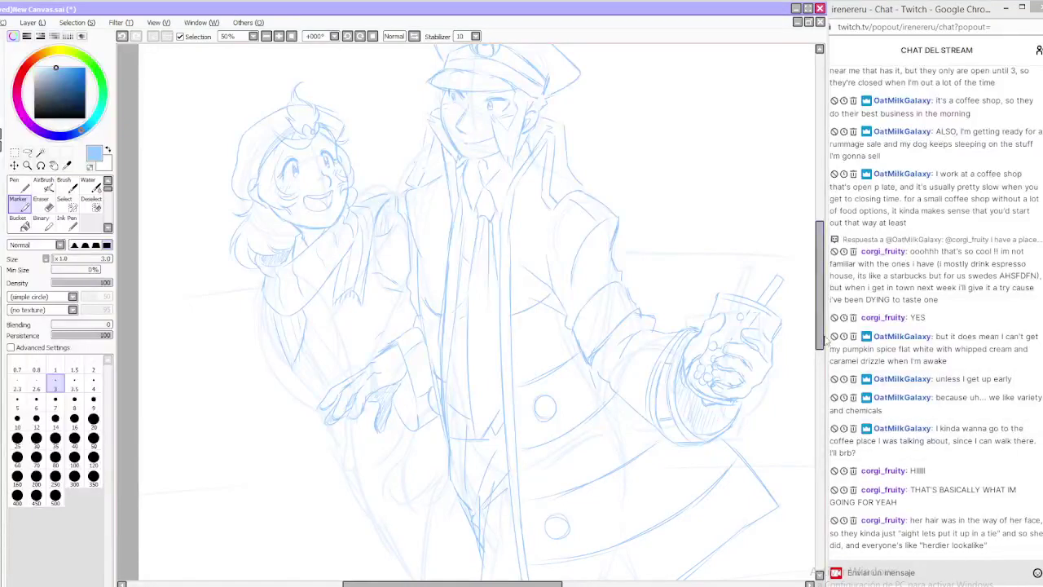
# Draw the front panel of the second character's coat down to its pointed hem, with curved stripes across it, checking the reference sheet
pyautogui.moveTo(822, 341)
pyautogui.mouseDown()
pyautogui.moveTo(821, 361)
pyautogui.moveTo(819, 342)
pyautogui.mouseUp()
pyautogui.scroll(-2, 768, 269)
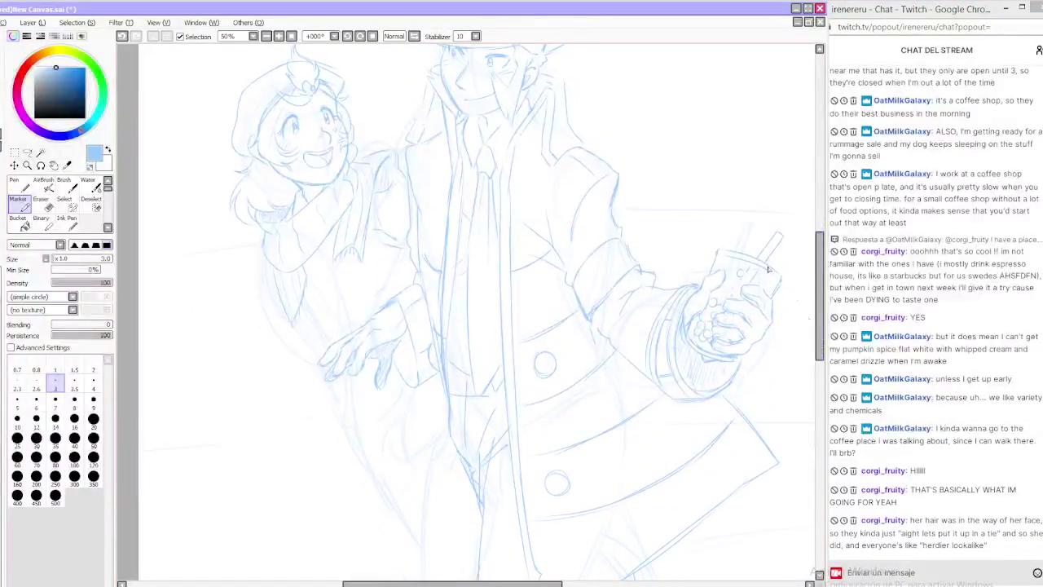
pyautogui.click(265, 38)
pyautogui.hotkey('alt', 'Tab')
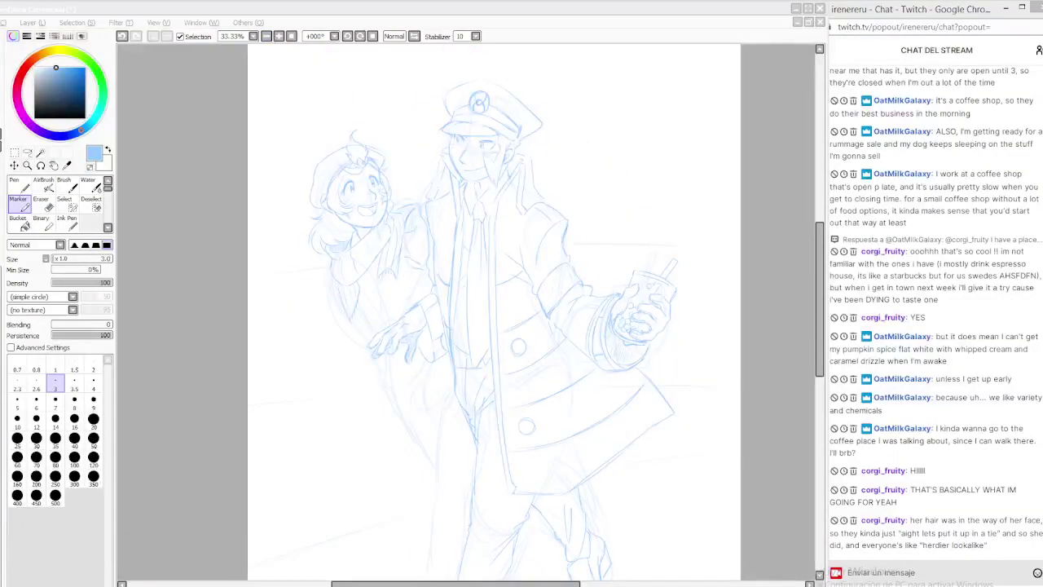
pyautogui.hotkey('alt', 'Tab')
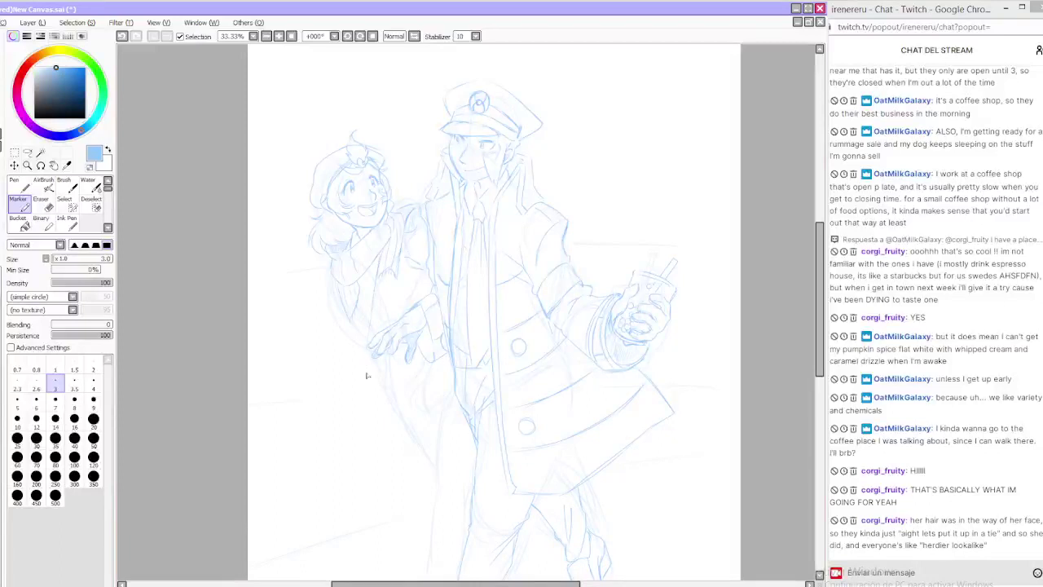
pyautogui.moveTo(366, 407); pyautogui.dragTo(380, 486)
pyautogui.hotkey('alt', 'Tab')
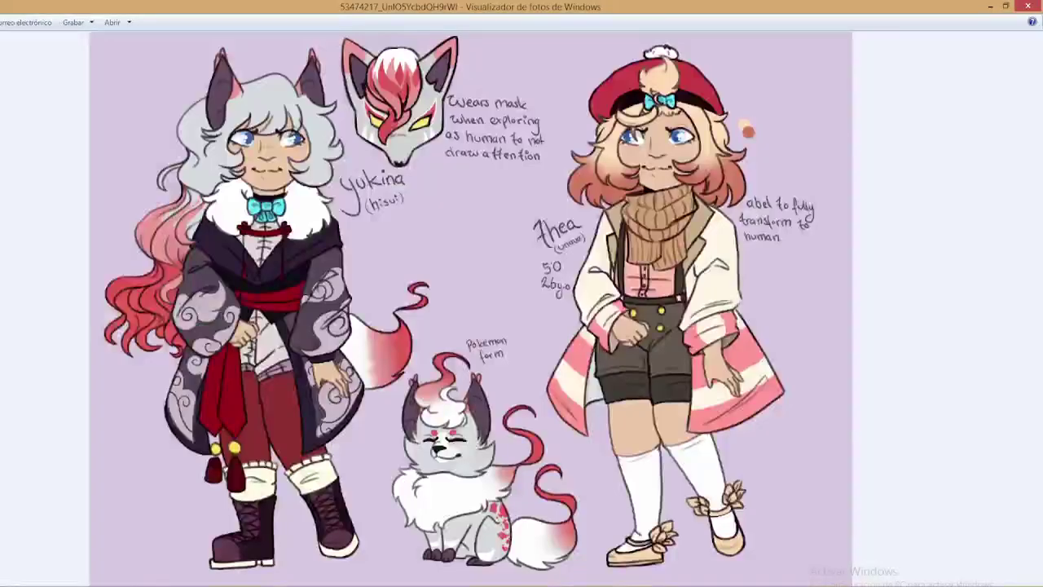
pyautogui.hotkey('alt', 'Tab')
pyautogui.moveTo(371, 458); pyautogui.dragTo(398, 521)
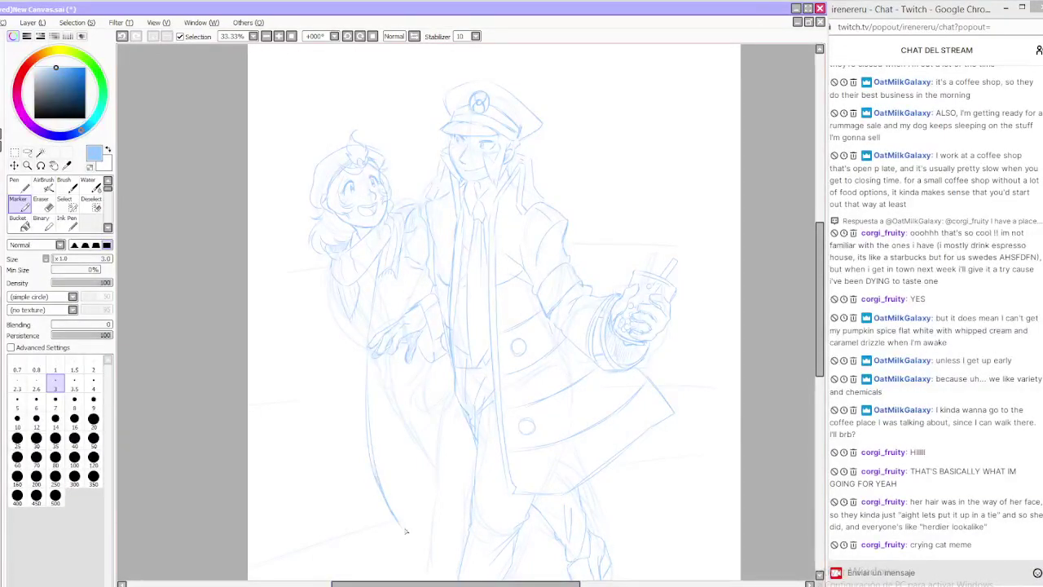
pyautogui.moveTo(405, 531); pyautogui.dragTo(473, 472)
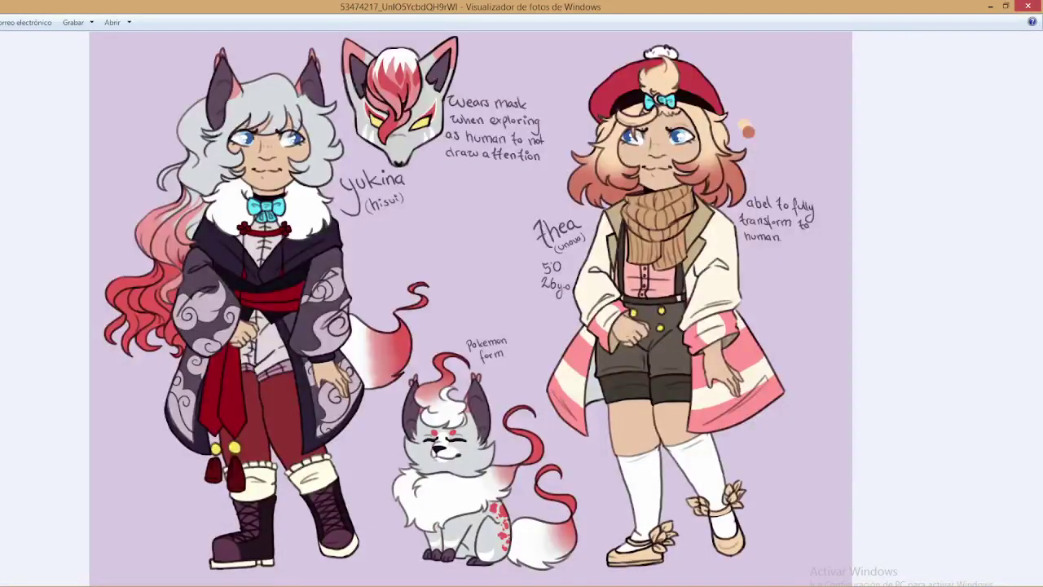
pyautogui.hotkey('alt', 'Tab')
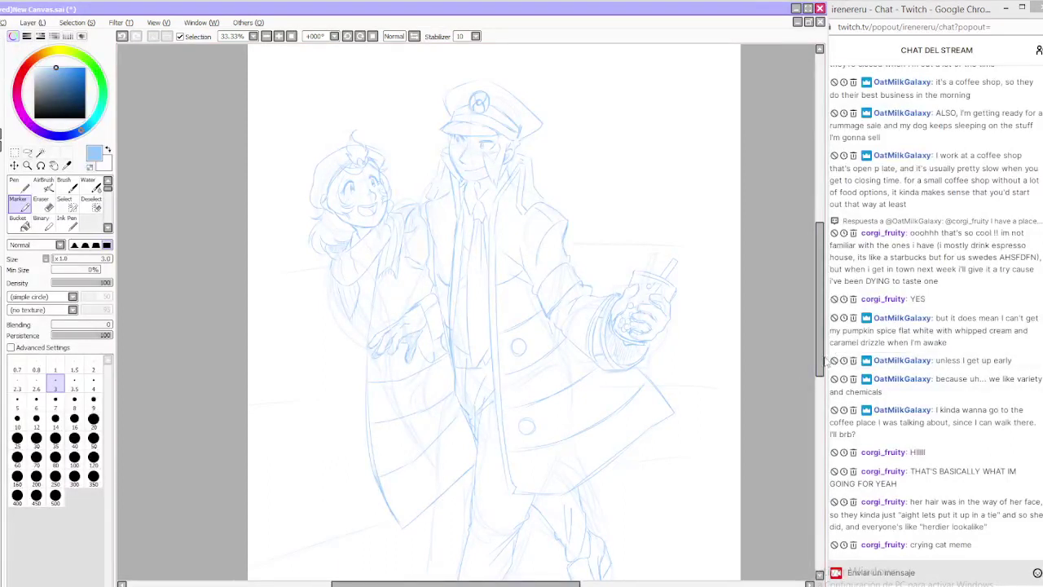
# Draw the coat's lapel lines beside the scarf and above the hand, following the reference sheet
pyautogui.scroll(2, 815, 359)
pyautogui.click(279, 36)
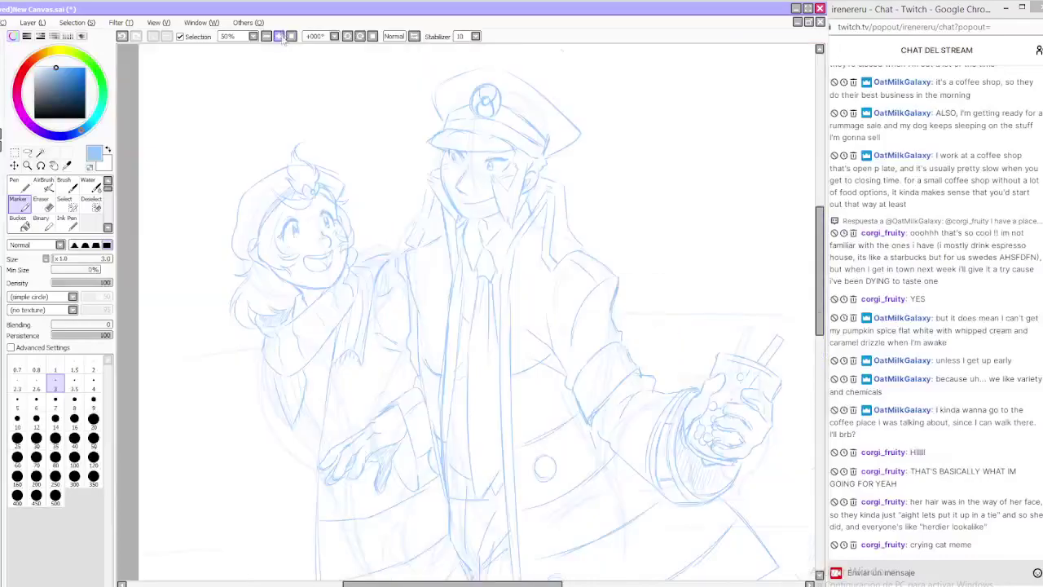
pyautogui.click(279, 36)
pyautogui.hotkey('alt', 'Tab')
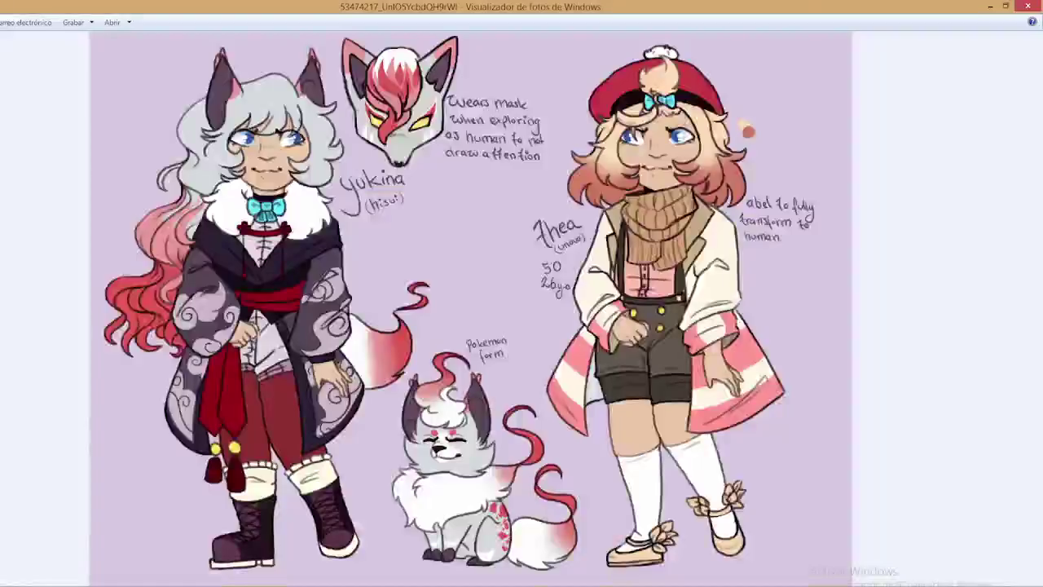
pyautogui.hotkey('alt', 'Tab')
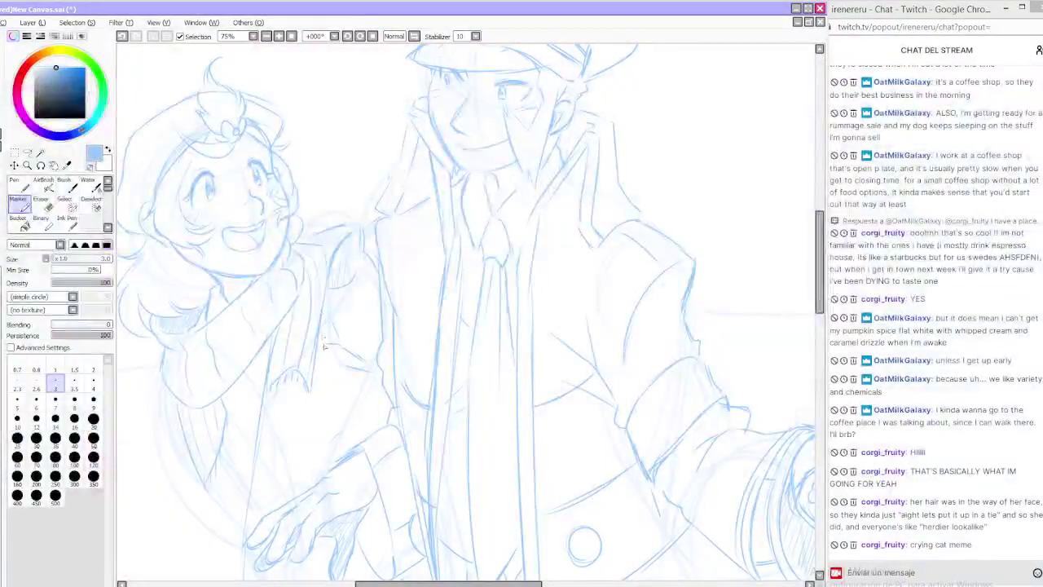
pyautogui.moveTo(322, 333)
pyautogui.mouseDown()
pyautogui.moveTo(338, 381)
pyautogui.moveTo(272, 441)
pyautogui.moveTo(308, 458)
pyautogui.moveTo(272, 506)
pyautogui.mouseUp()
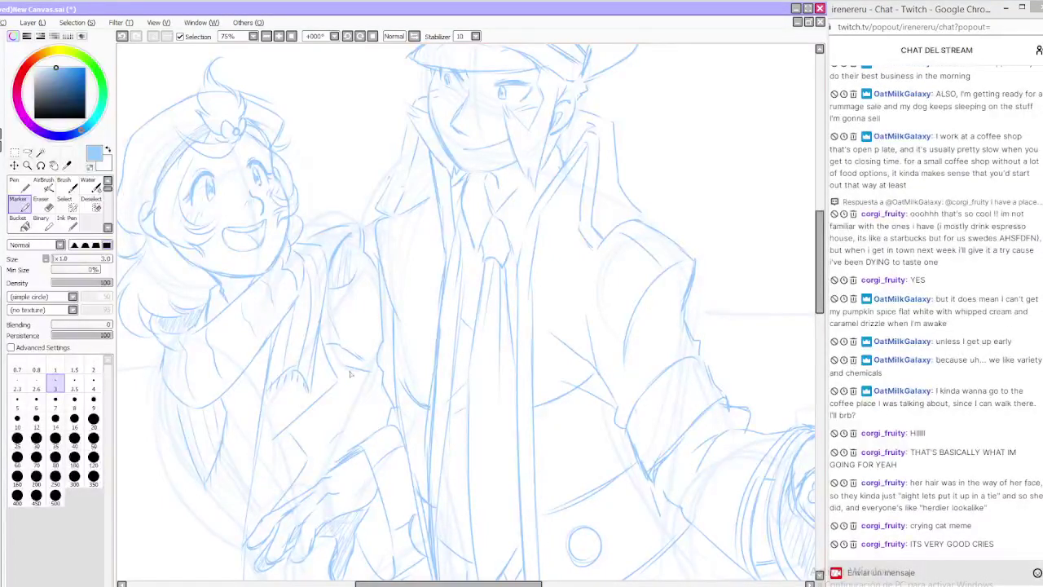
# Draw the coat's outer side edge from below the sleeve toward the hem, redoing the stroke and rechecking the reference sheet
pyautogui.click(267, 36)
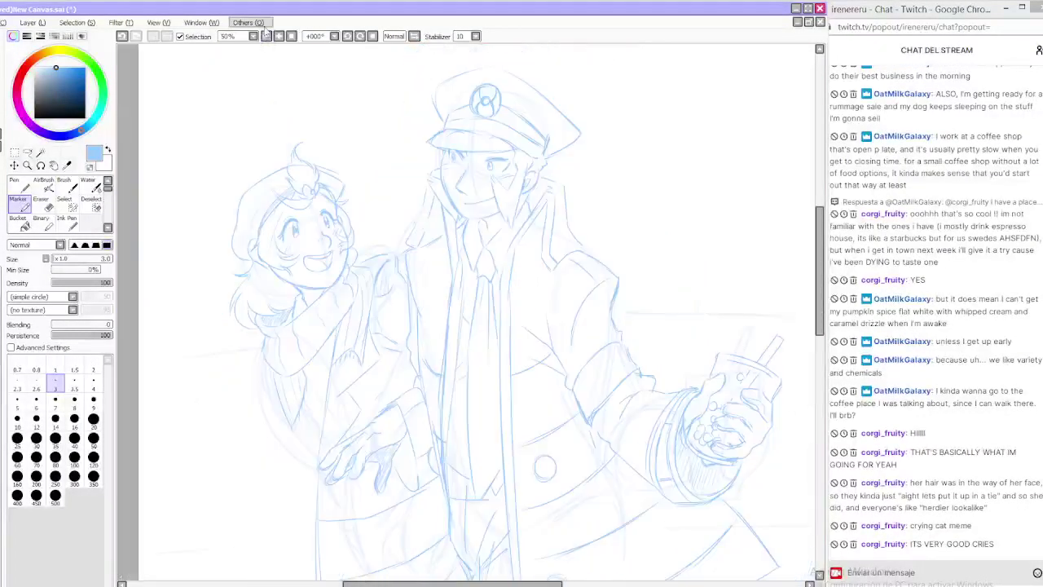
pyautogui.scroll(-3, 334, 386)
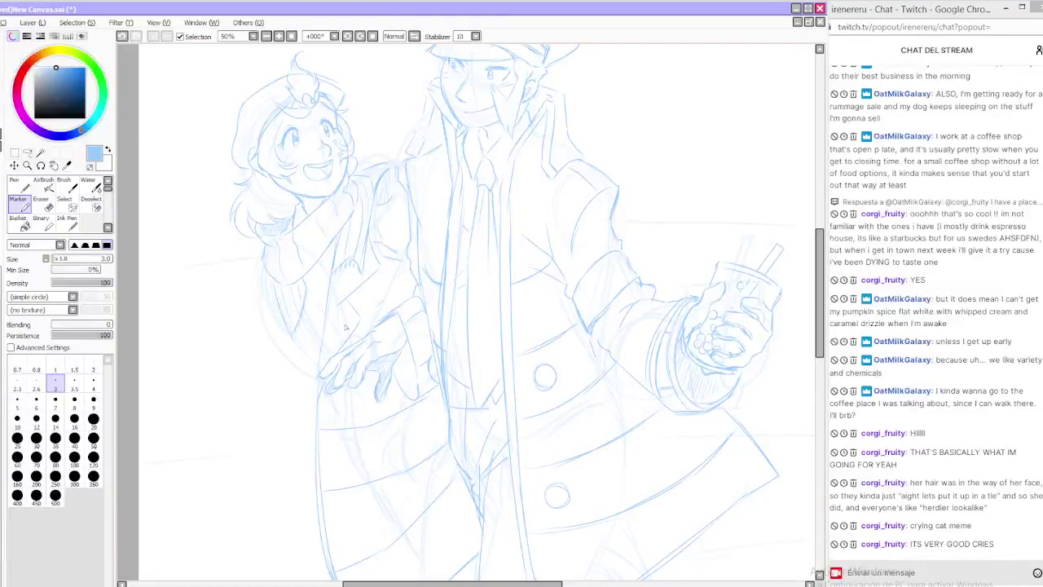
pyautogui.scroll(-3, 804, 313)
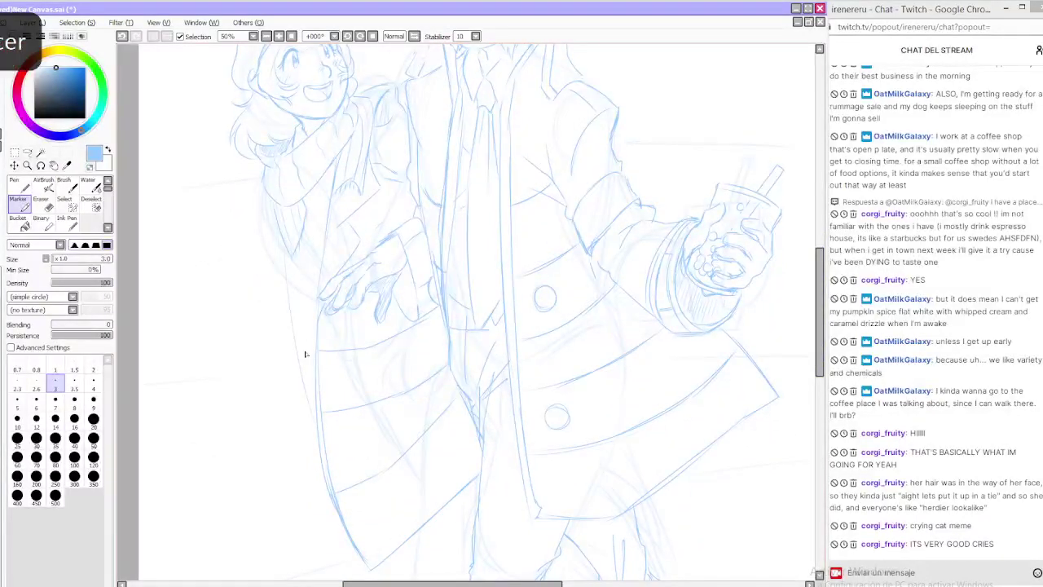
pyautogui.moveTo(274, 253); pyautogui.dragTo(285, 371)
pyautogui.moveTo(307, 467); pyautogui.dragTo(330, 542)
pyautogui.hotkey('alt', 'Tab')
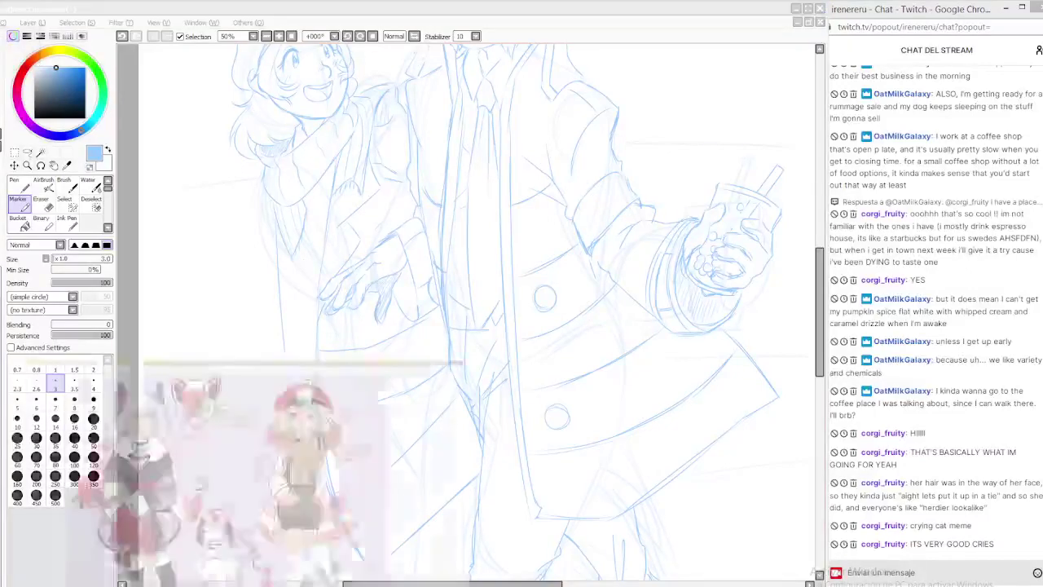
pyautogui.hotkey('alt', 'Tab')
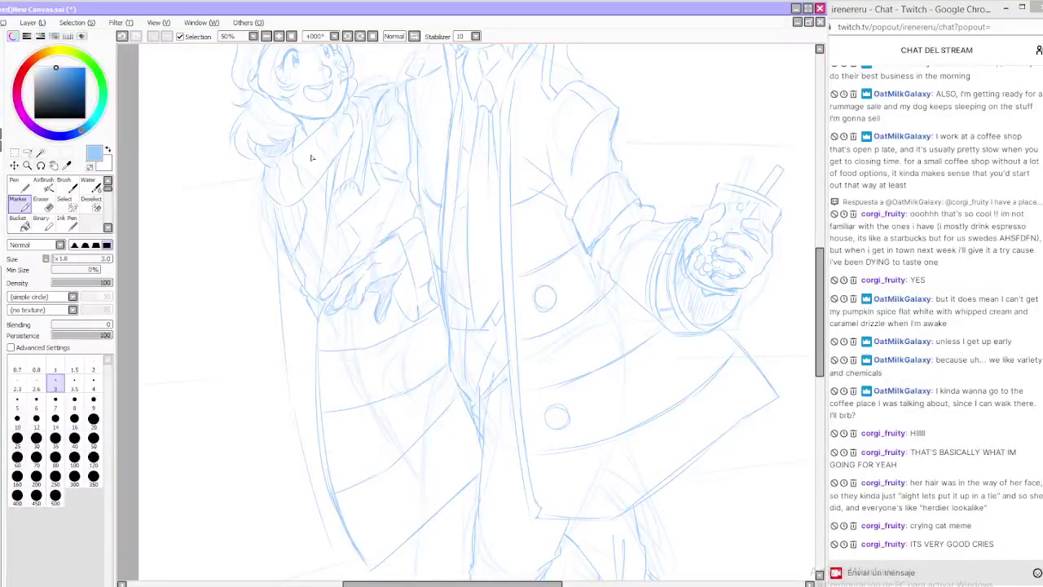
# Draw the second character's buttoned shirt front between the scarf and the waist, based on the reference sheet
pyautogui.click(245, 585)
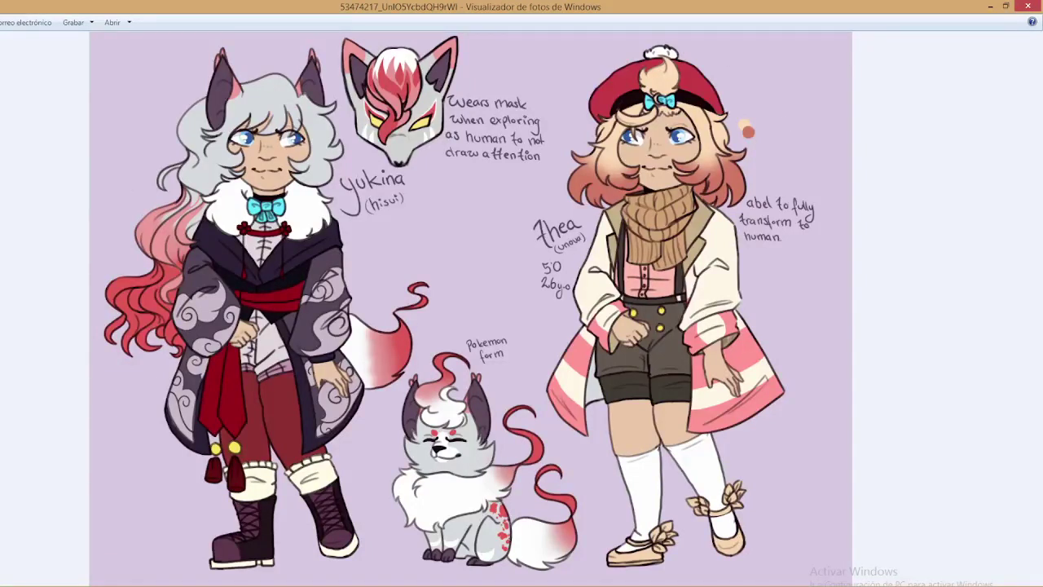
pyautogui.hotkey('alt', 'Tab')
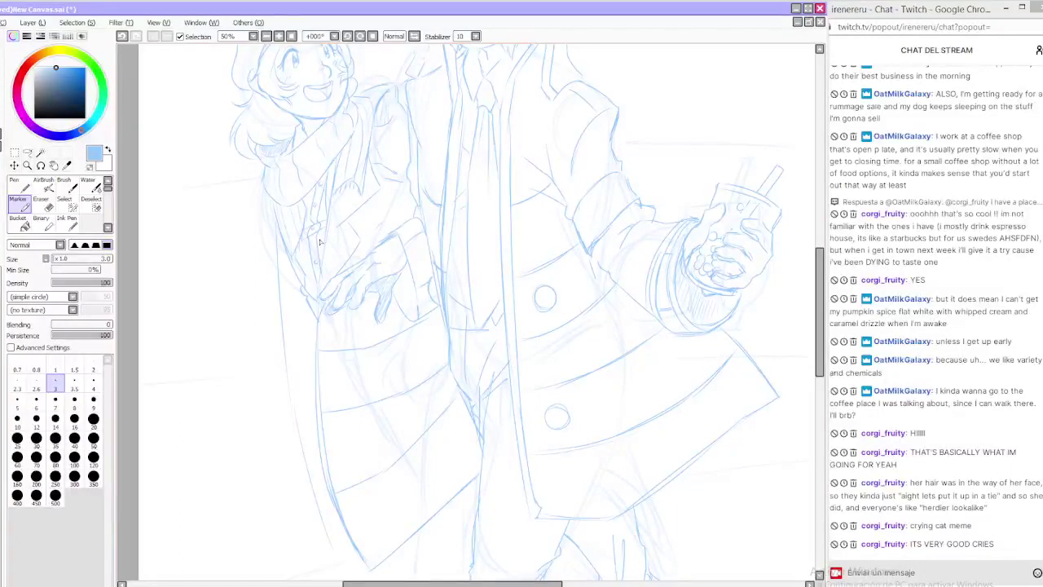
pyautogui.click(266, 36)
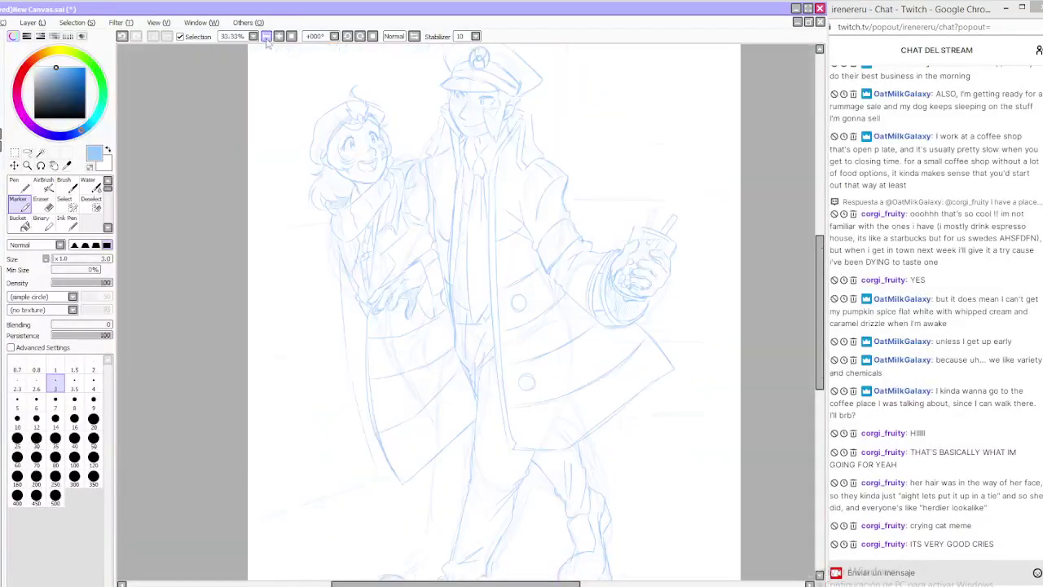
pyautogui.moveTo(816, 292); pyautogui.dragTo(818, 272)
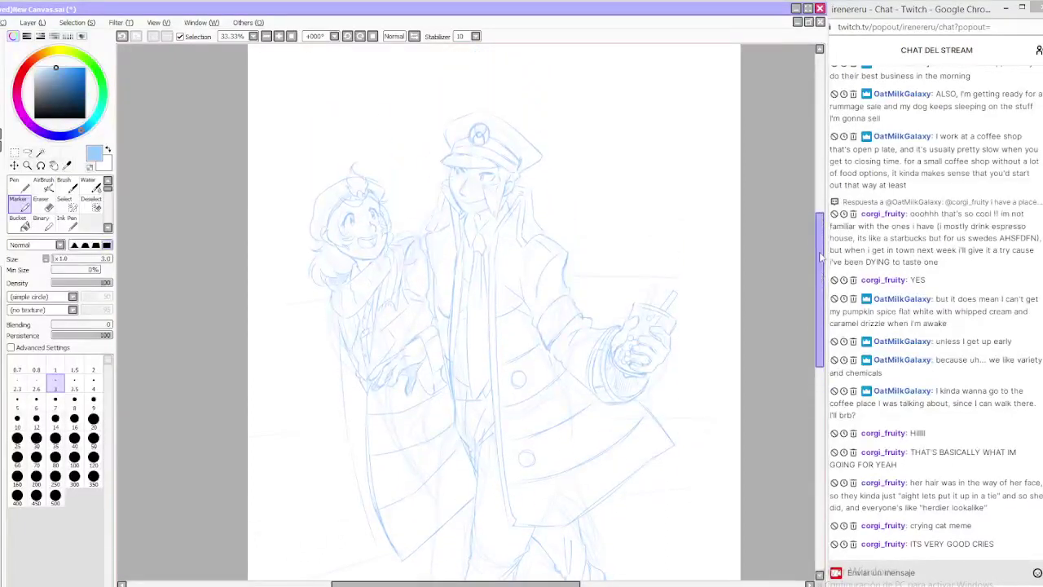
# Erase stray sketch lines beside the second character's face with the Eraser at size 30
pyautogui.click(278, 37)
pyautogui.click(40, 200)
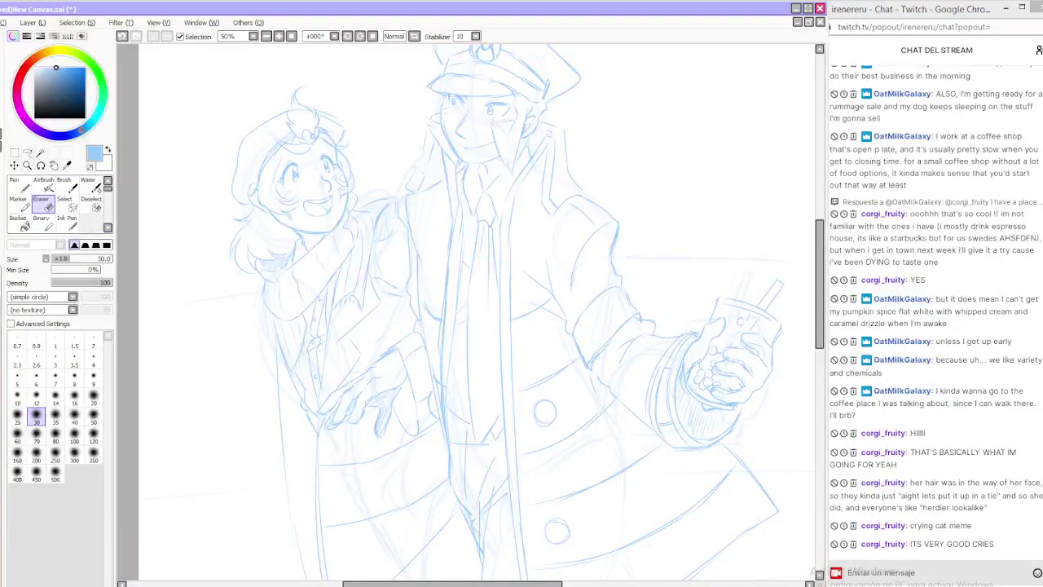
pyautogui.moveTo(356, 186); pyautogui.dragTo(348, 183)
pyautogui.moveTo(821, 312)
pyautogui.mouseDown()
pyautogui.moveTo(820, 347)
pyautogui.moveTo(823, 316)
pyautogui.mouseUp()
# Draw the thumb and palm edge of the second character's other hand beside the coat with the Marker
pyautogui.click(19, 203)
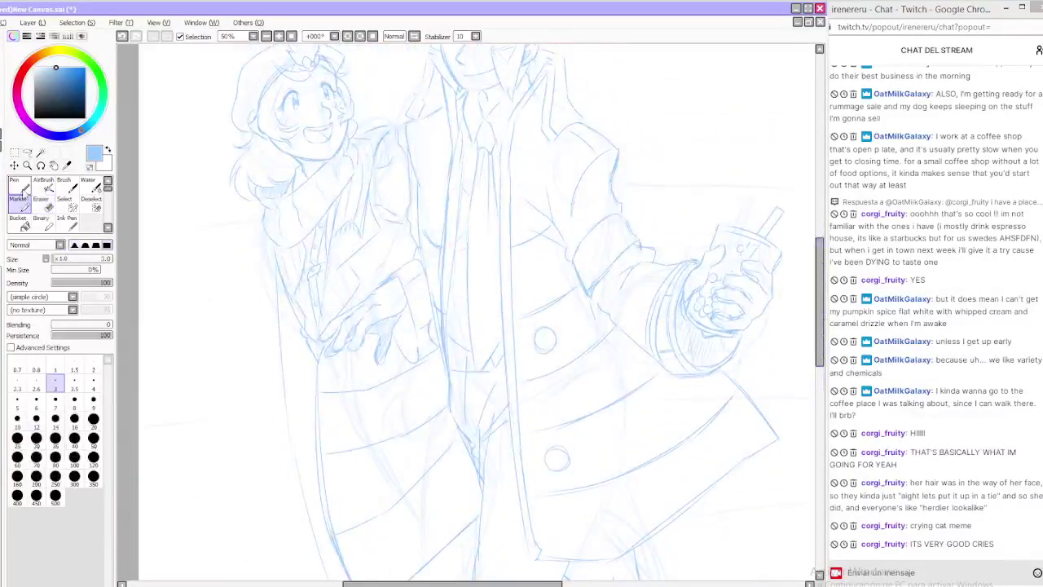
pyautogui.moveTo(485, 585); pyautogui.dragTo(449, 584)
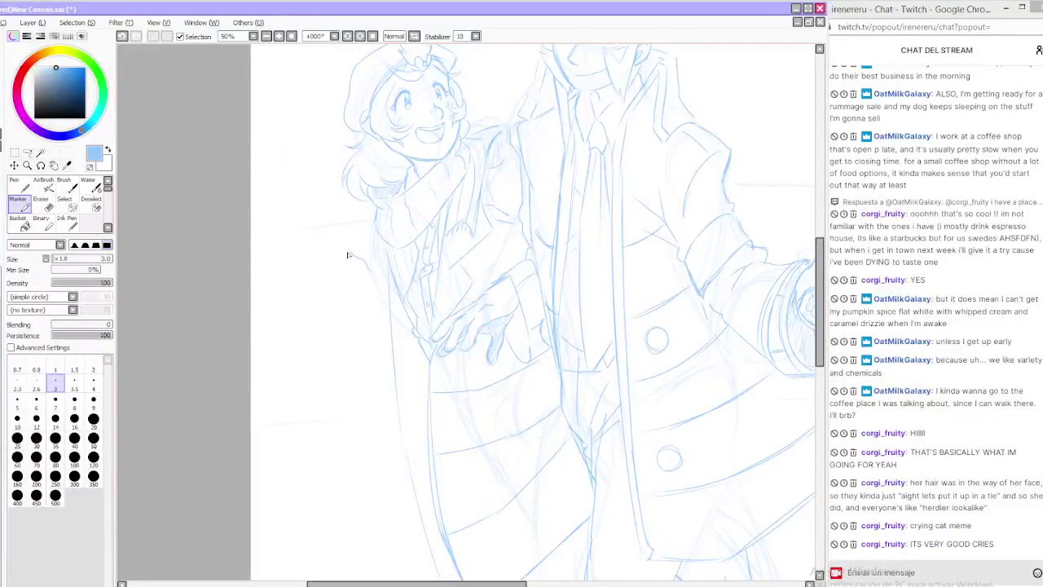
pyautogui.moveTo(348, 255); pyautogui.dragTo(377, 307)
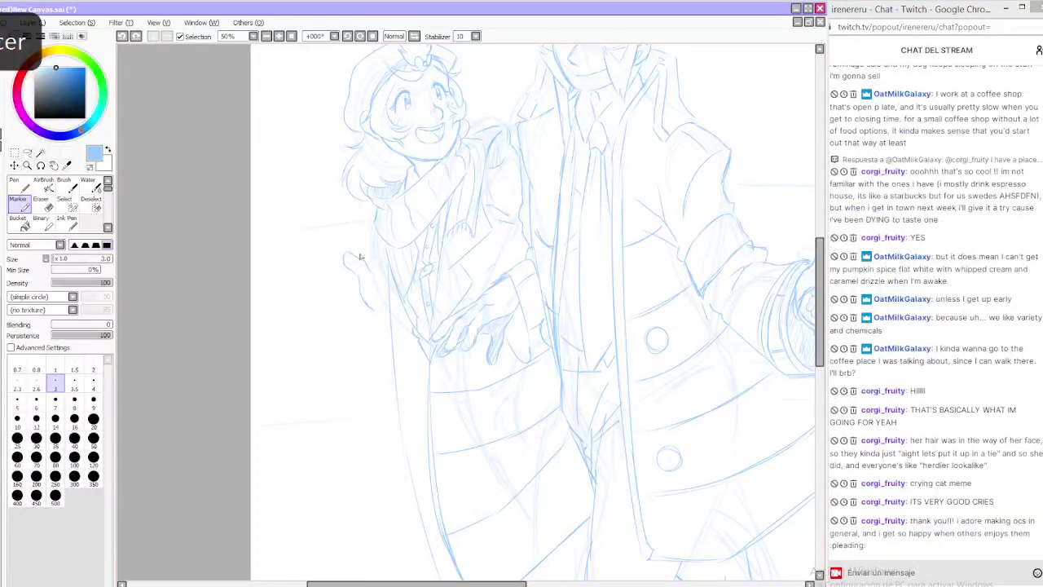
pyautogui.moveTo(359, 256); pyautogui.dragTo(360, 260)
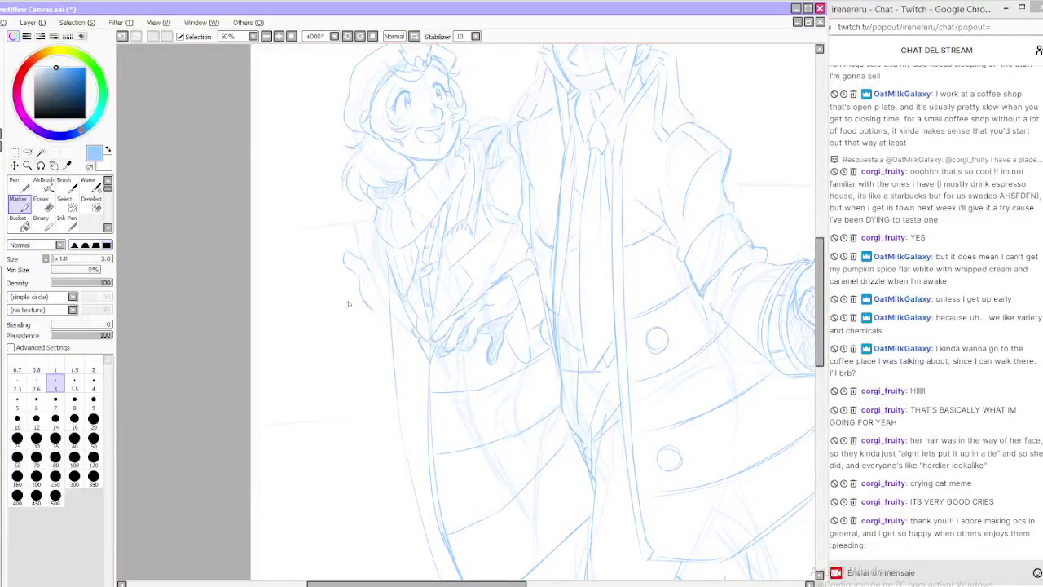
# Draw the outline of a drinking cup held against the thumb, with base, side and rim, redoing strokes as needed
pyautogui.moveTo(339, 317); pyautogui.dragTo(362, 309)
pyautogui.moveTo(322, 319); pyautogui.dragTo(364, 309)
pyautogui.moveTo(293, 247)
pyautogui.mouseDown()
pyautogui.moveTo(316, 306)
pyautogui.moveTo(309, 228)
pyautogui.moveTo(303, 271)
pyautogui.moveTo(322, 316)
pyautogui.mouseUp()
pyautogui.hotkey('ctrl', 'z')
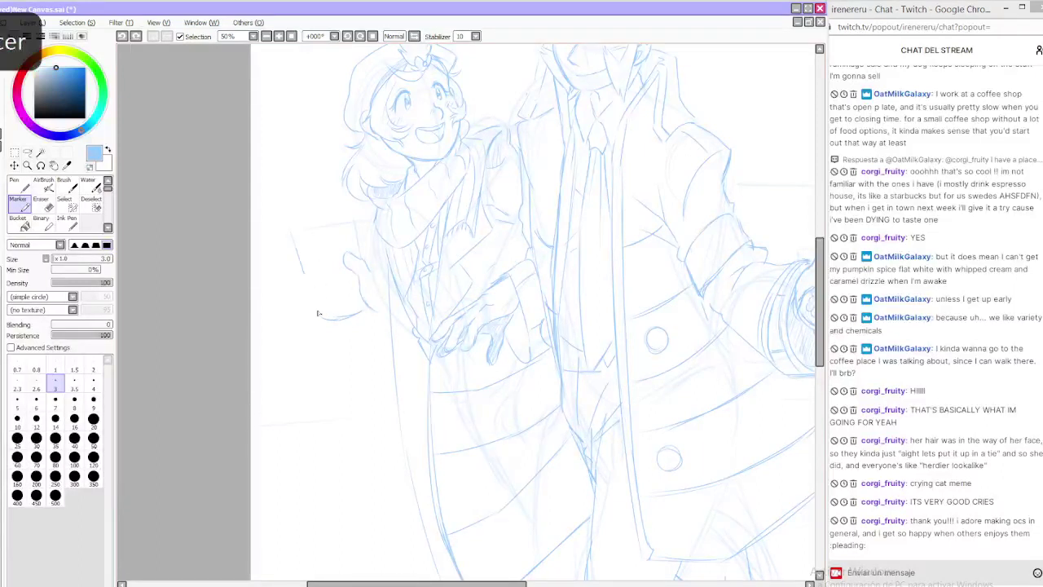
pyautogui.moveTo(306, 236)
pyautogui.mouseDown()
pyautogui.moveTo(357, 221)
pyautogui.moveTo(335, 235)
pyautogui.moveTo(356, 230)
pyautogui.mouseUp()
pyautogui.hotkey('ctrl', 'z')
pyautogui.hotkey('ctrl', 'z')
pyautogui.hotkey('ctrl', 'z')
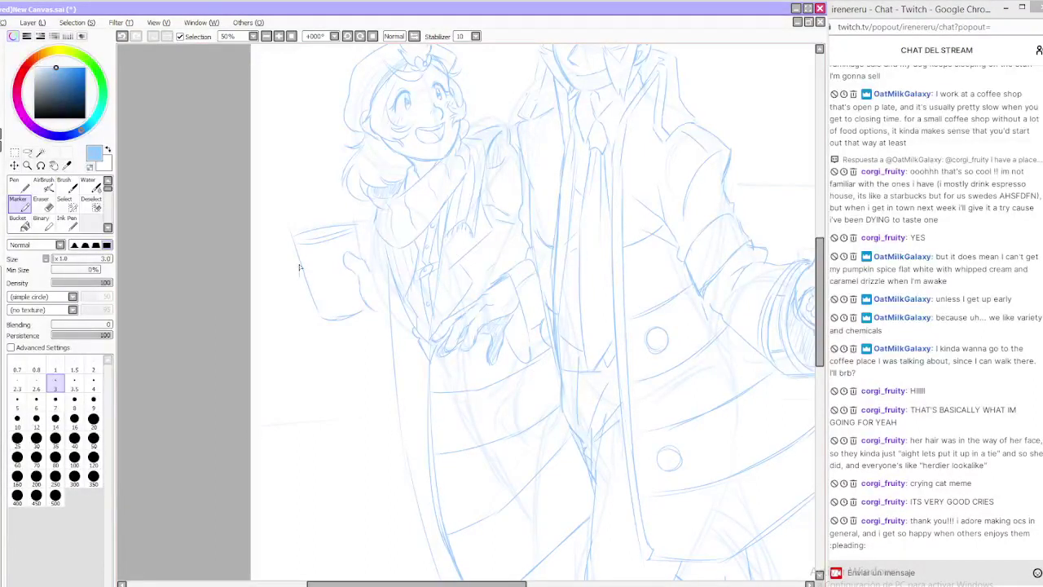
# Add the fingertips wrapped around the cup, a straw, and the round pearls and bubbles inside the drink
pyautogui.moveTo(310, 275); pyautogui.dragTo(313, 281)
pyautogui.moveTo(314, 297); pyautogui.dragTo(329, 316)
pyautogui.hotkey('ctrl', 'z')
pyautogui.hotkey('ctrl', 'z')
pyautogui.moveTo(298, 207); pyautogui.dragTo(314, 233)
pyautogui.moveTo(329, 289); pyautogui.dragTo(330, 294)
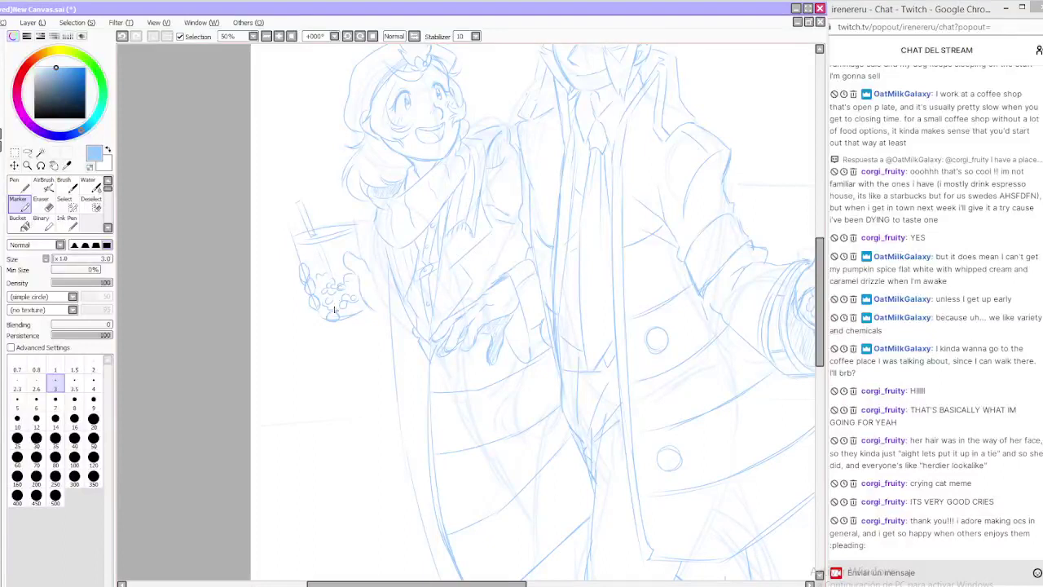
pyautogui.moveTo(338, 247); pyautogui.dragTo(340, 246)
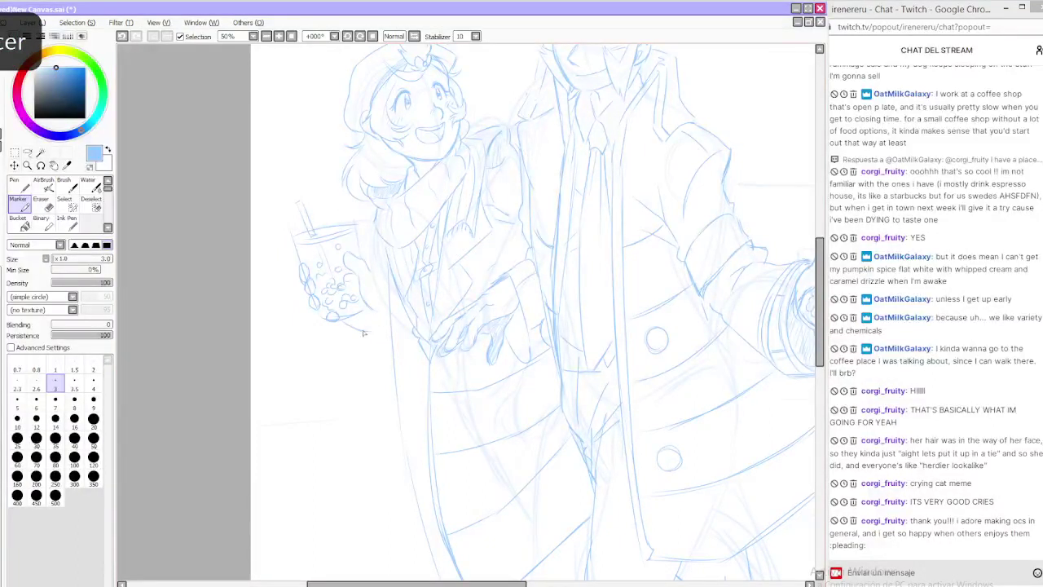
# Draw the lower edge of the hand from beneath the cup back to the coat, redoing strokes as needed
pyautogui.moveTo(363, 333)
pyautogui.mouseDown()
pyautogui.moveTo(408, 265)
pyautogui.moveTo(384, 332)
pyautogui.moveTo(369, 334)
pyautogui.moveTo(392, 323)
pyautogui.mouseUp()
pyautogui.hotkey('ctrl', 'z')
pyautogui.hotkey('ctrl', 'z')
pyautogui.hotkey('ctrl', 'z')
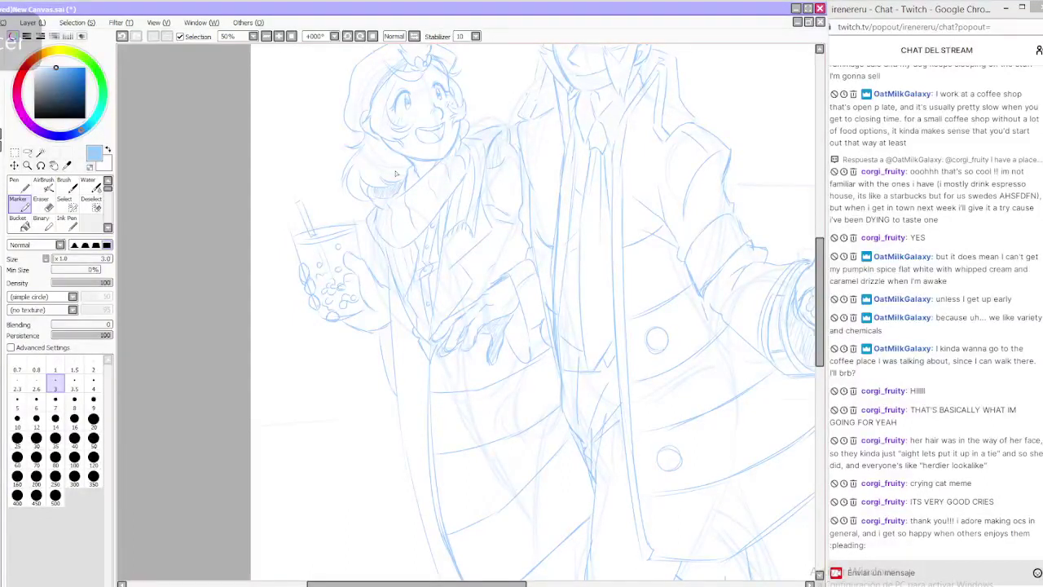
pyautogui.hotkey('ctrl', 'z')
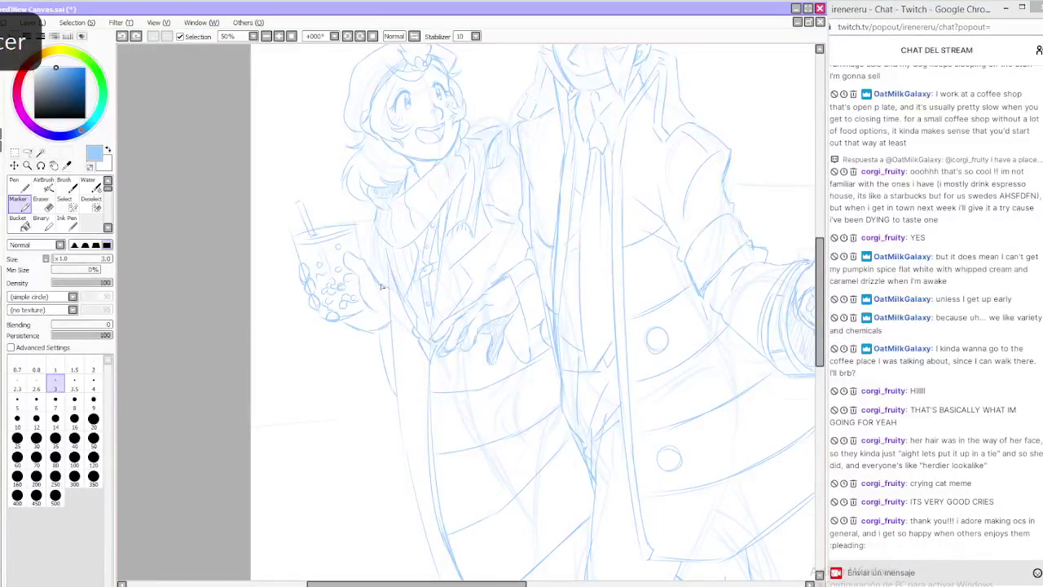
# Draw the wrist line behind the thumb and redraw the short sleeve edge hanging below the cup-holding hand
pyautogui.moveTo(383, 287); pyautogui.dragTo(391, 262)
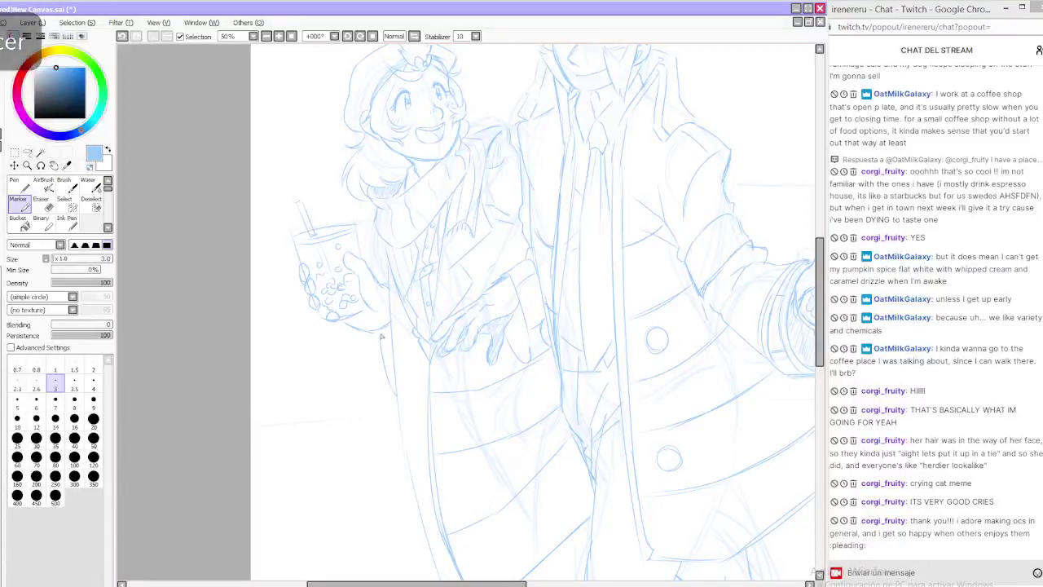
pyautogui.moveTo(382, 332); pyautogui.dragTo(391, 378)
pyautogui.hotkey('ctrl', 'z')
pyautogui.hotkey('ctrl', 'z')
pyautogui.moveTo(384, 339); pyautogui.dragTo(393, 384)
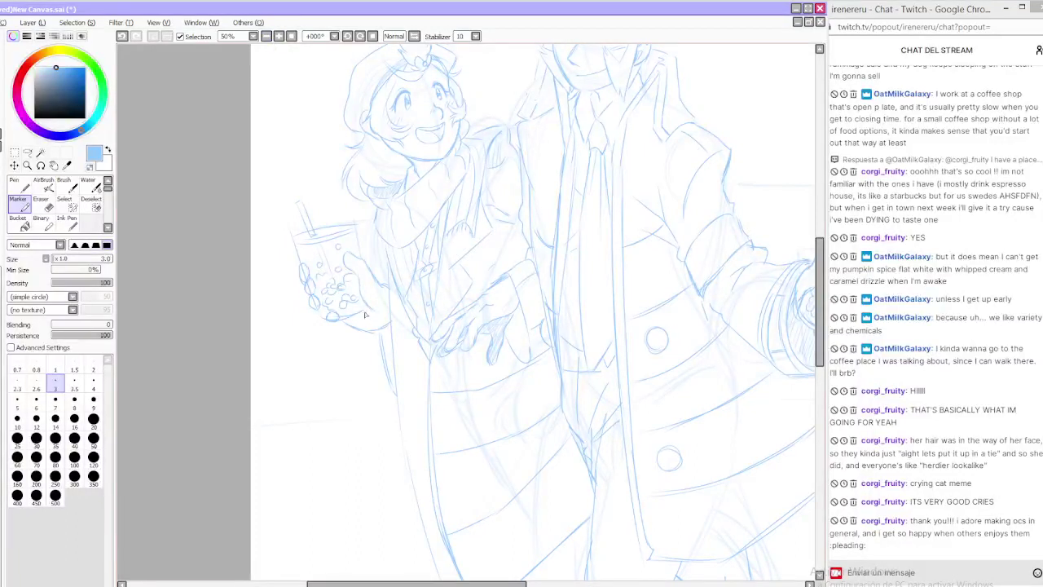
pyautogui.moveTo(366, 312)
pyautogui.mouseDown()
pyautogui.moveTo(373, 322)
pyautogui.moveTo(366, 305)
pyautogui.mouseUp()
pyautogui.hotkey('ctrl', 'z')
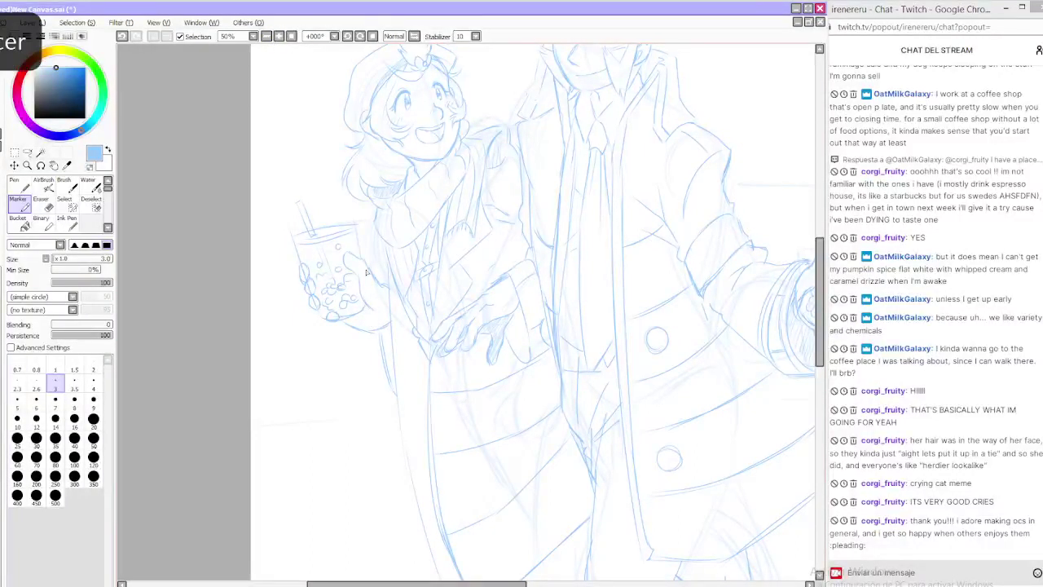
pyautogui.click(266, 36)
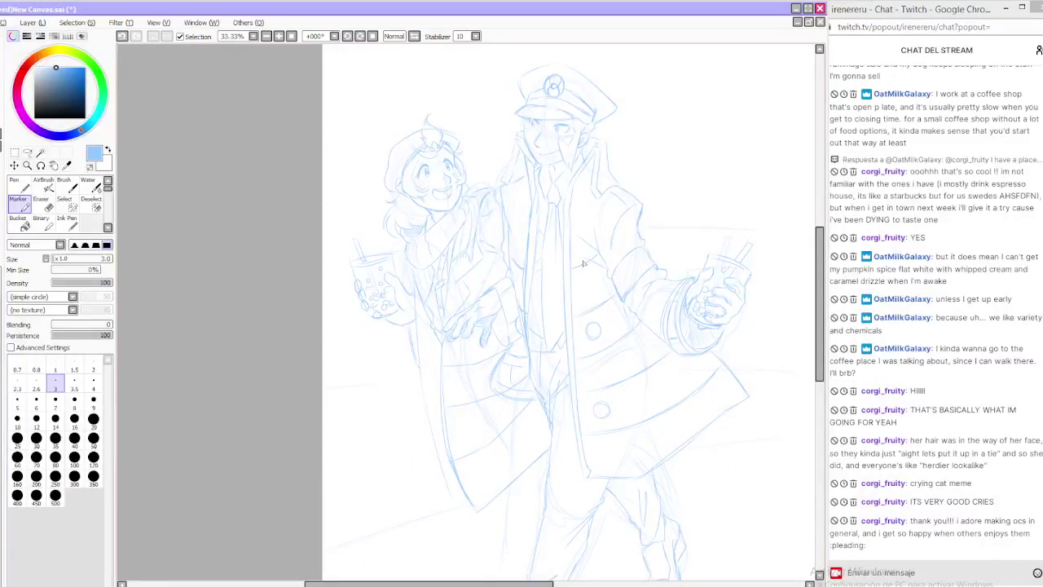
# Draw the long outer edge of the second character's coat from the cup-holding hand to the hem, redoing strokes and cleaning up its pointed lower corner
pyautogui.moveTo(819, 298); pyautogui.dragTo(819, 315)
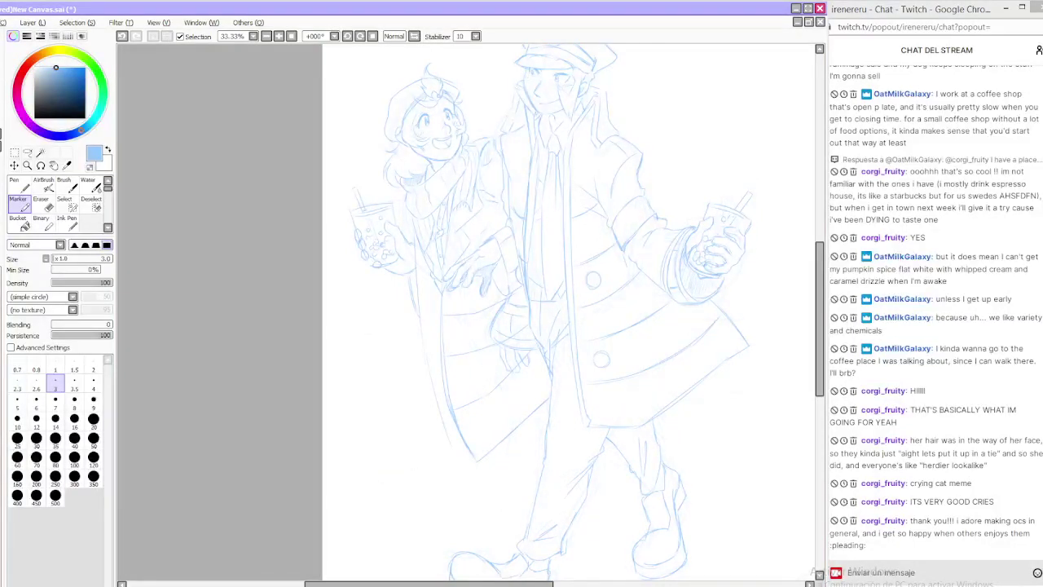
pyautogui.press('e')
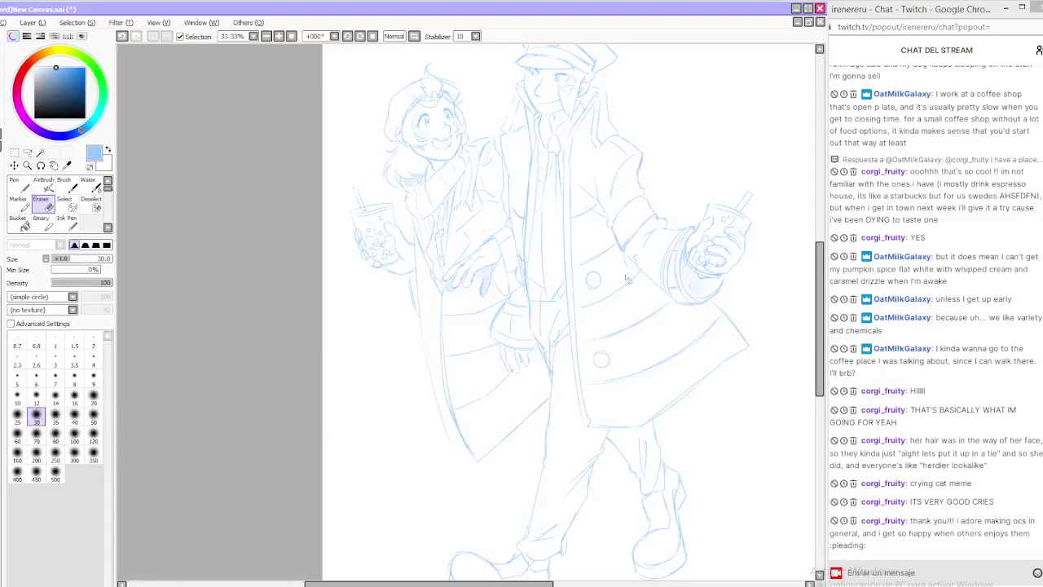
pyautogui.moveTo(824, 338)
pyautogui.mouseDown()
pyautogui.moveTo(820, 315)
pyautogui.moveTo(811, 342)
pyautogui.mouseUp()
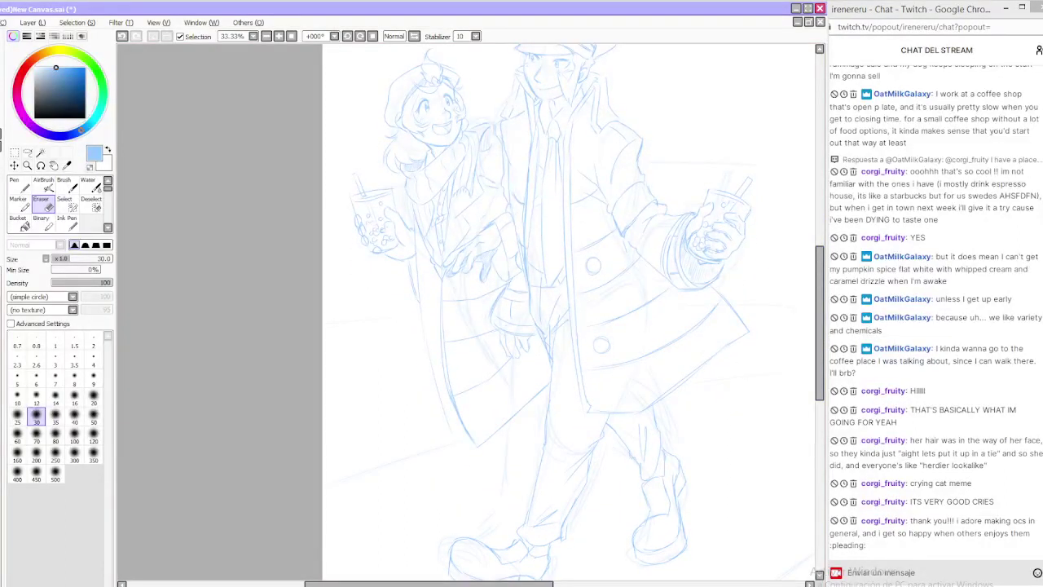
pyautogui.press('m')
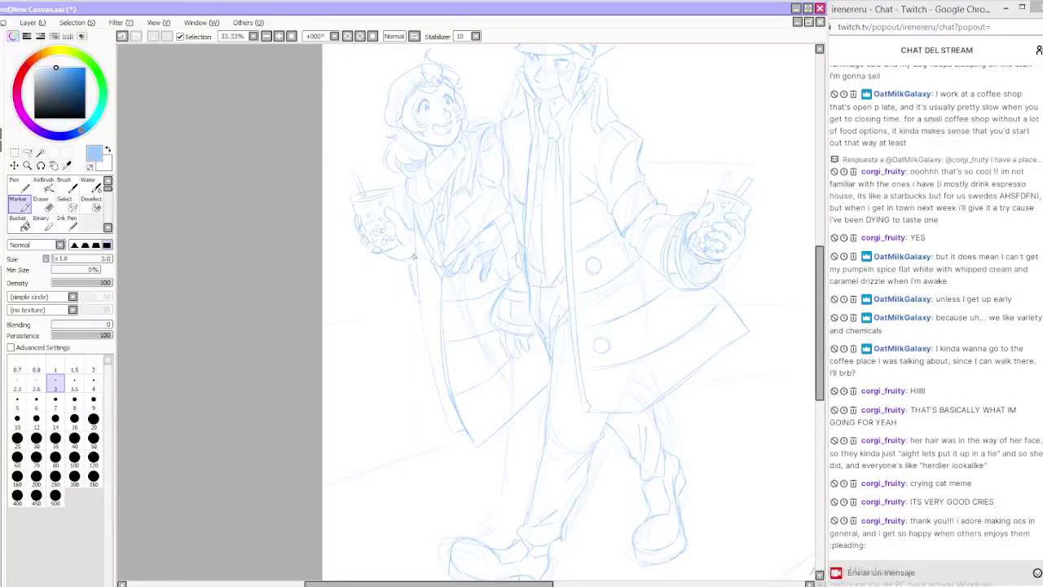
pyautogui.moveTo(411, 198)
pyautogui.mouseDown()
pyautogui.moveTo(419, 324)
pyautogui.moveTo(444, 427)
pyautogui.mouseUp()
pyautogui.hotkey('ctrl', 'z')
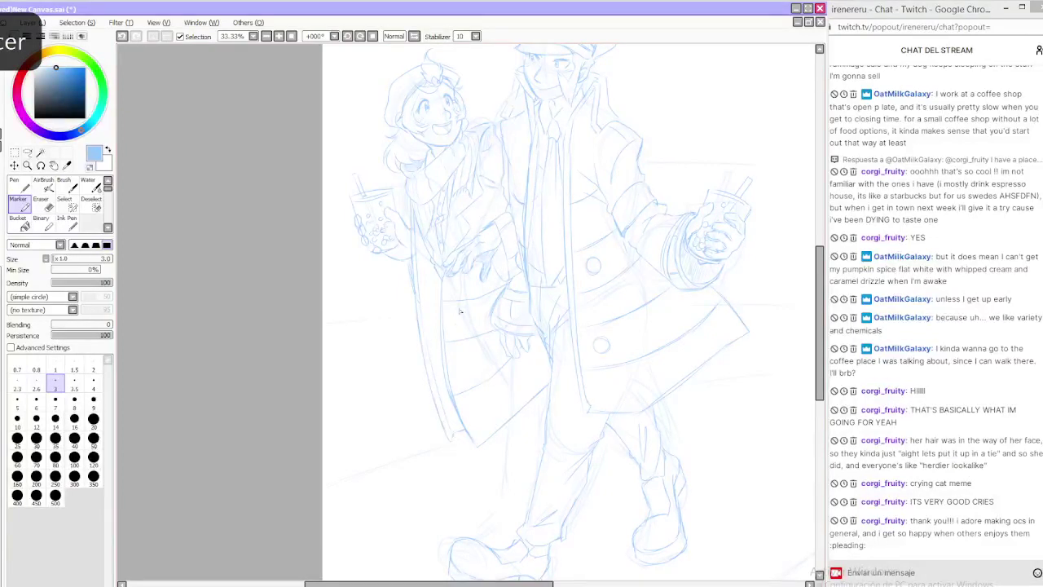
pyautogui.hotkey('ctrl', 'z')
pyautogui.moveTo(427, 371); pyautogui.dragTo(454, 433)
pyautogui.hotkey('ctrl', 'z')
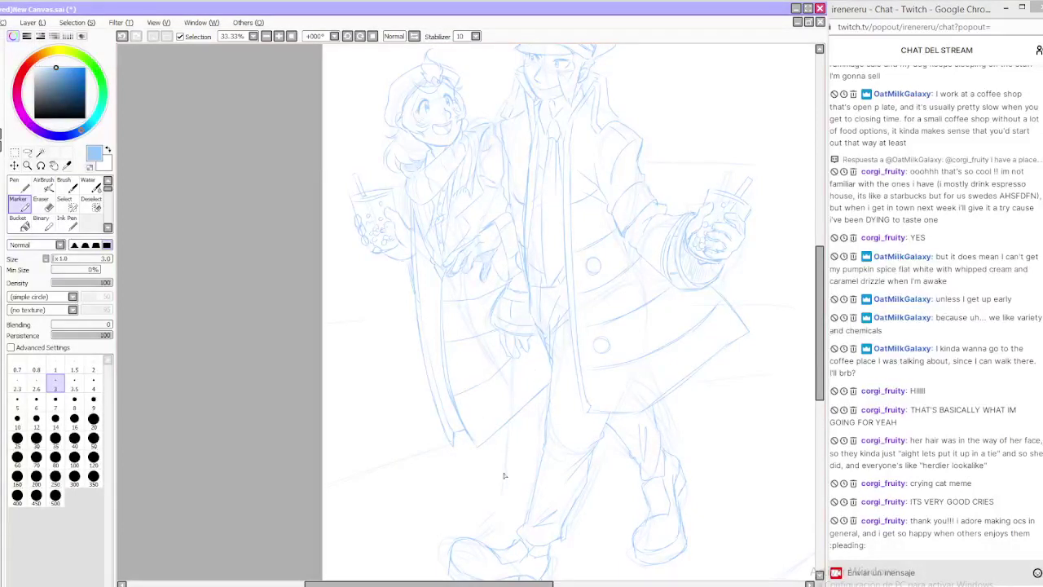
pyautogui.click(41, 200)
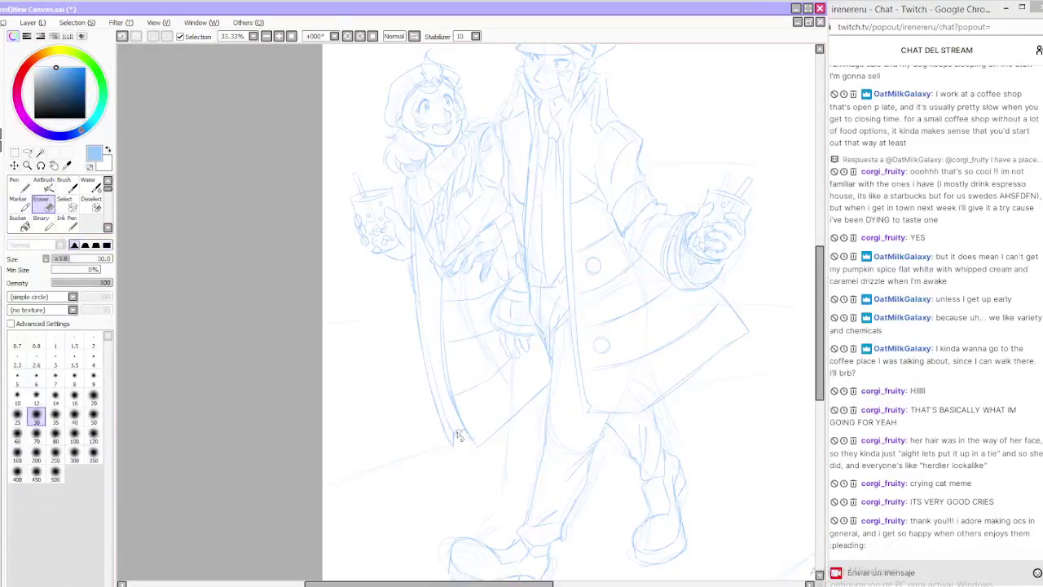
pyautogui.click(18, 199)
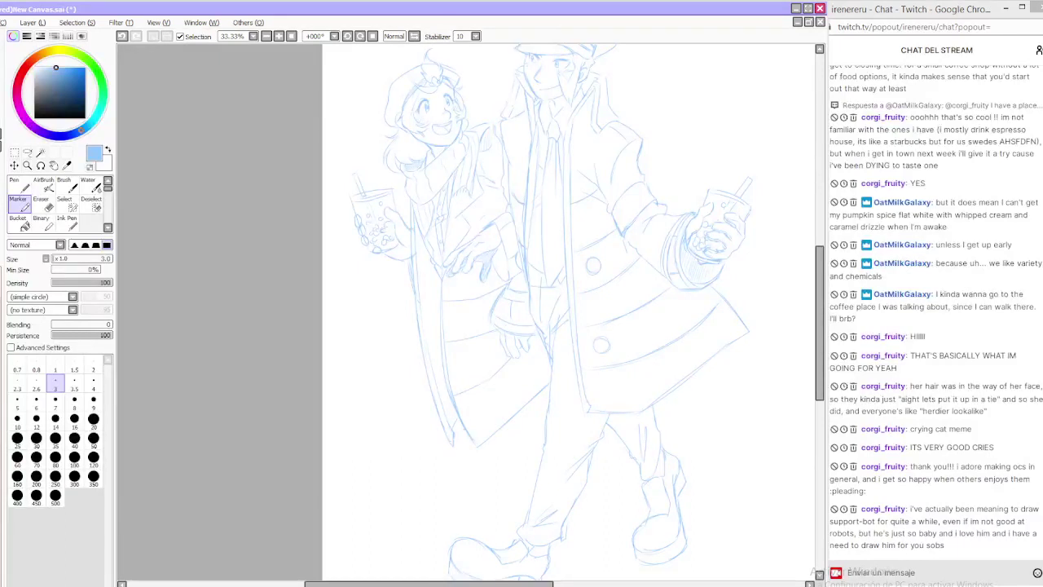
# Draw the second character's shoe toe, instep and shin line beside the taller character's front foot, checking the reference sheet
pyautogui.click(266, 36)
pyautogui.scroll(-3, 819, 283)
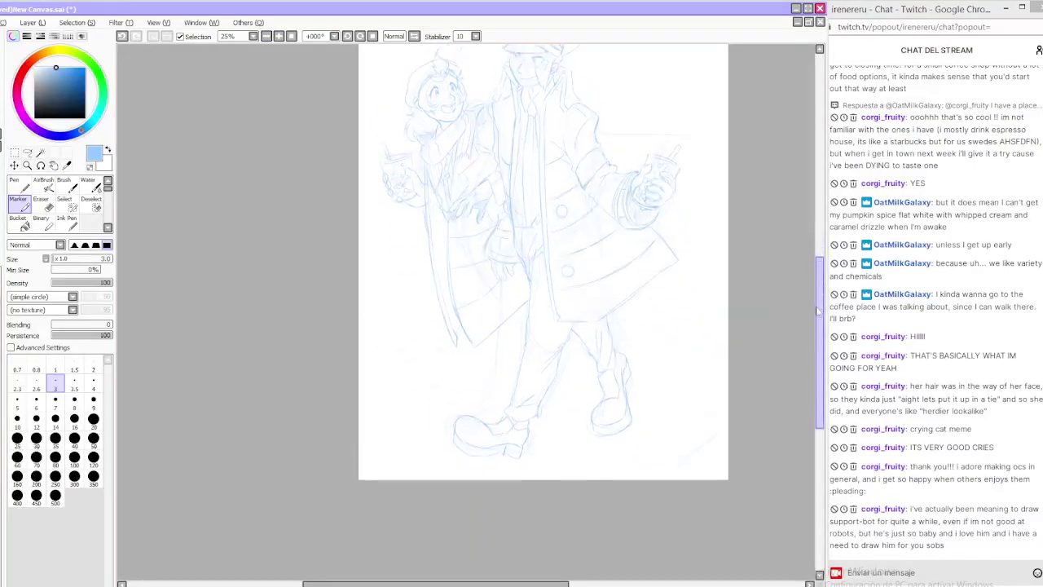
pyautogui.doubleClick(278, 36)
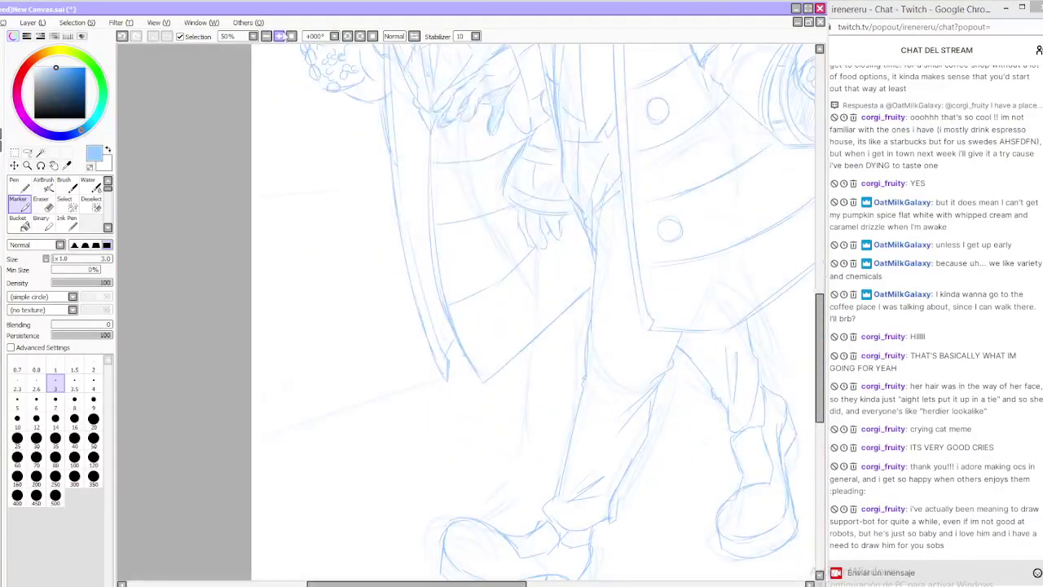
pyautogui.scroll(-2, 820, 362)
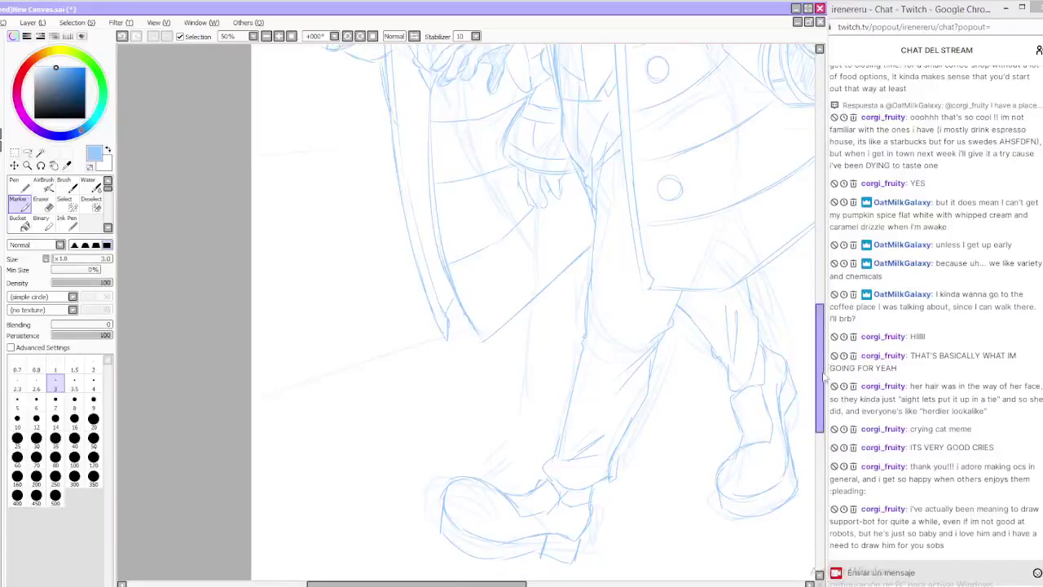
pyautogui.scroll(-2, 823, 376)
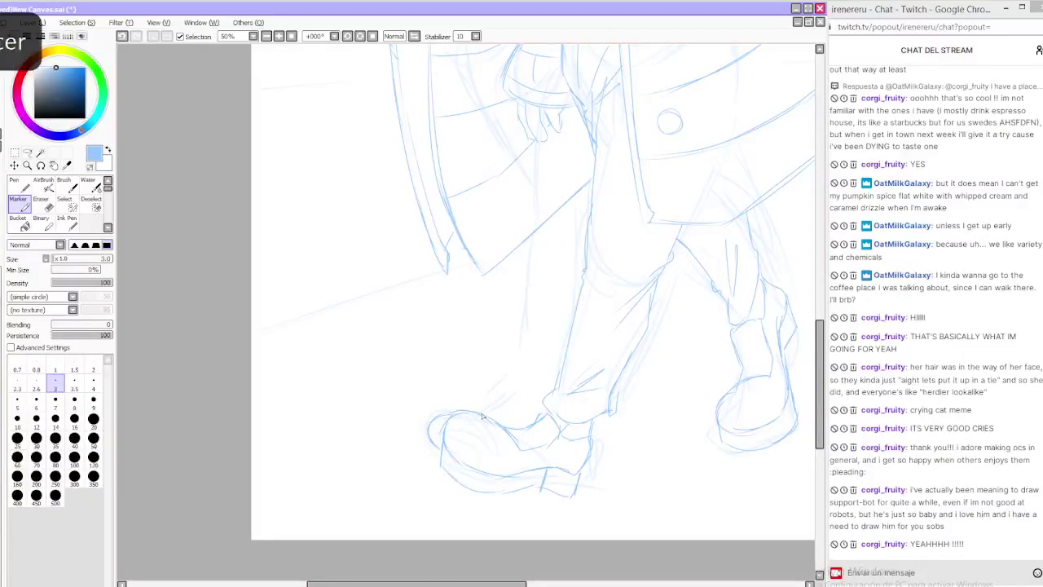
pyautogui.click(222, 585)
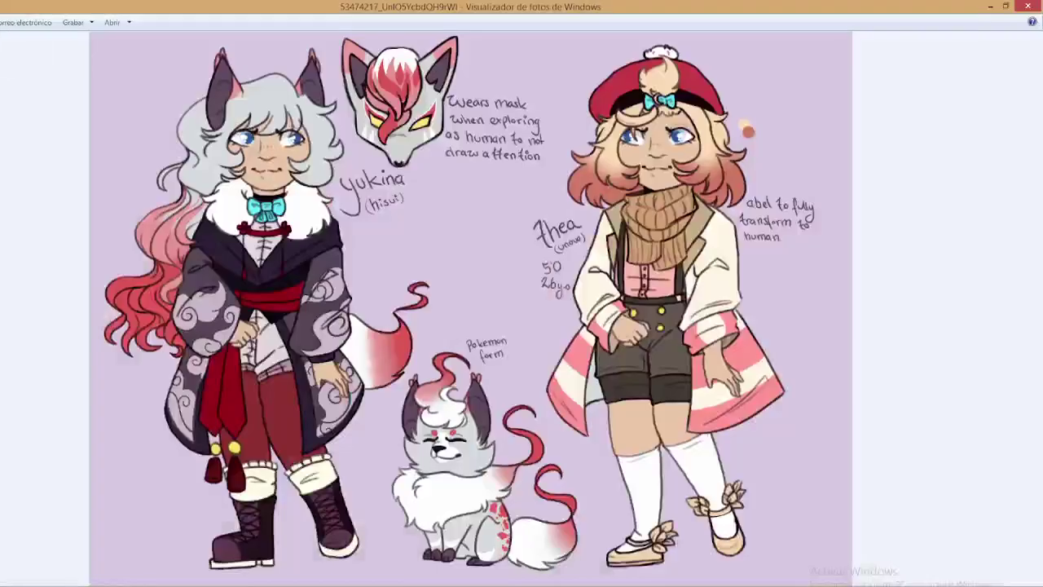
pyautogui.hotkey('alt', 'Tab')
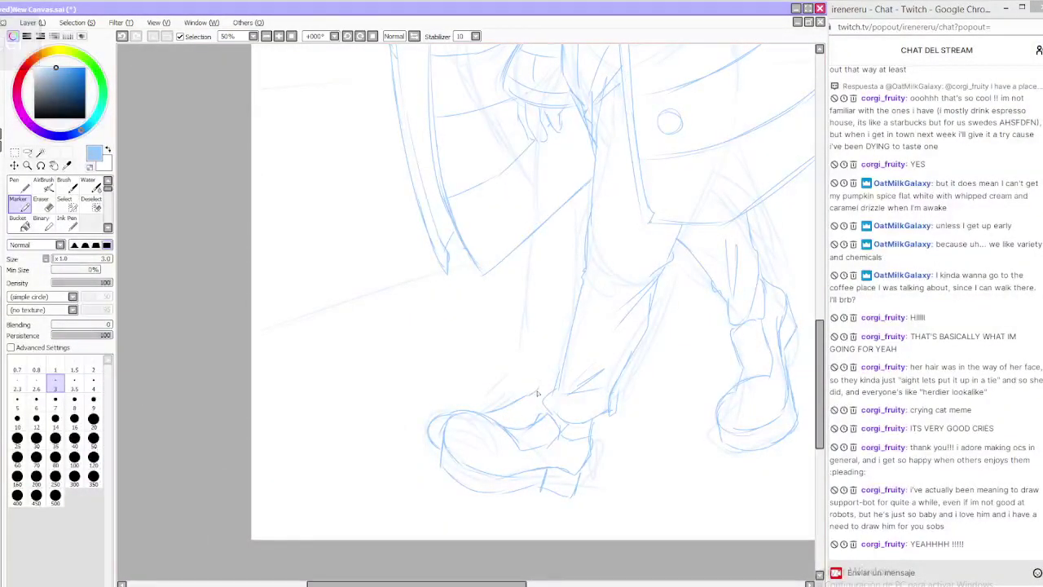
pyautogui.moveTo(543, 381); pyautogui.dragTo(541, 284)
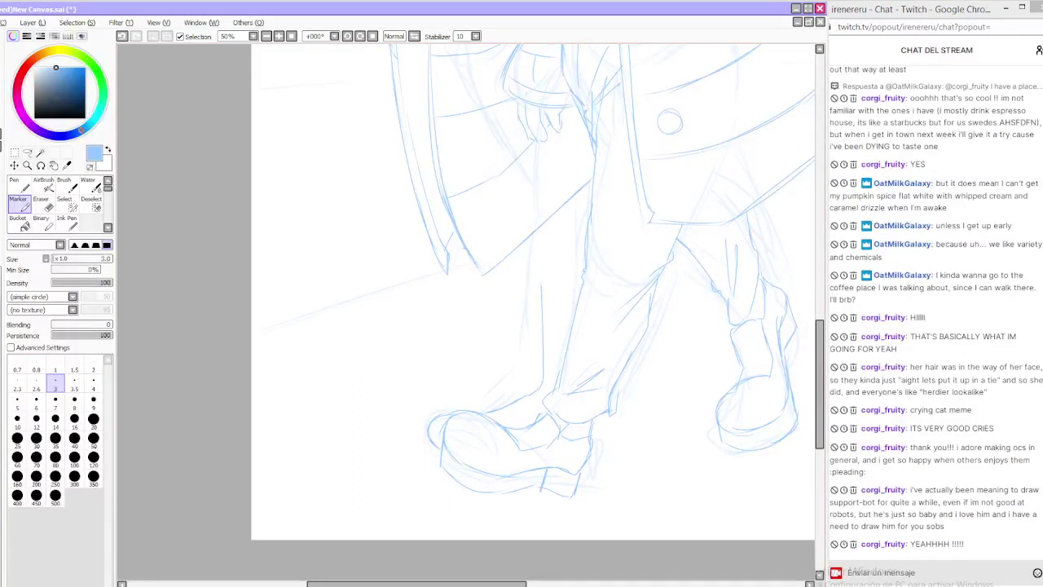
pyautogui.click(39, 579)
pyautogui.click(38, 577)
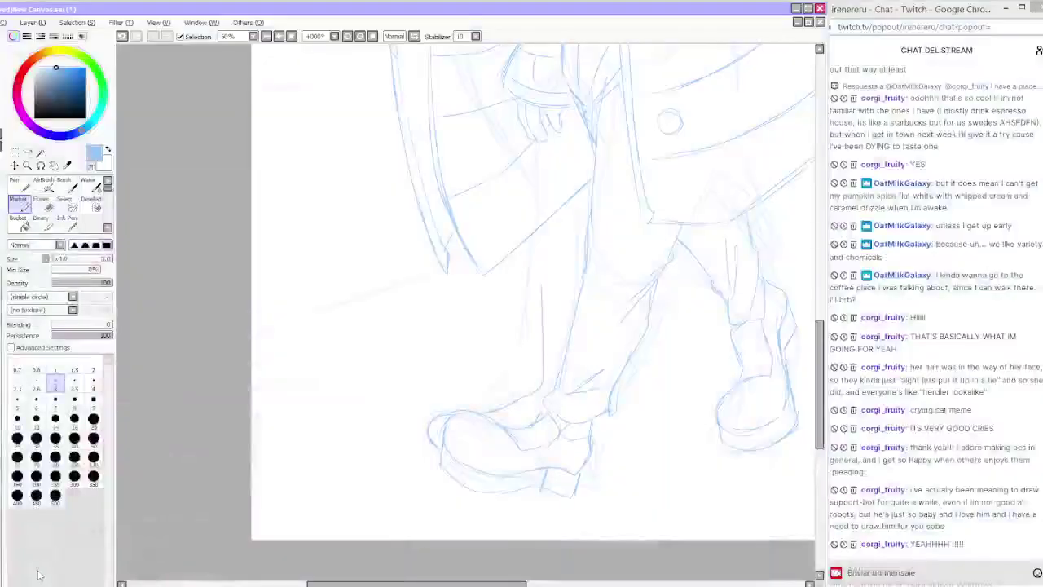
# Extend the second character's shin line up to the knee and draw the sock's top edge across the leg, redoing strokes as needed
pyautogui.moveTo(542, 290)
pyautogui.mouseDown()
pyautogui.moveTo(550, 245)
pyautogui.moveTo(541, 273)
pyautogui.moveTo(539, 248)
pyautogui.moveTo(542, 287)
pyautogui.mouseUp()
pyautogui.hotkey('ctrl', 'z')
pyautogui.hotkey('ctrl', 'z')
pyautogui.moveTo(538, 246)
pyautogui.mouseDown()
pyautogui.moveTo(543, 288)
pyautogui.moveTo(540, 246)
pyautogui.mouseUp()
pyautogui.hotkey('ctrl', 'z')
pyautogui.hotkey('ctrl', 'z')
pyautogui.moveTo(543, 285)
pyautogui.mouseDown()
pyautogui.moveTo(546, 246)
pyautogui.moveTo(583, 239)
pyautogui.mouseUp()
pyautogui.hotkey('ctrl', 'z')
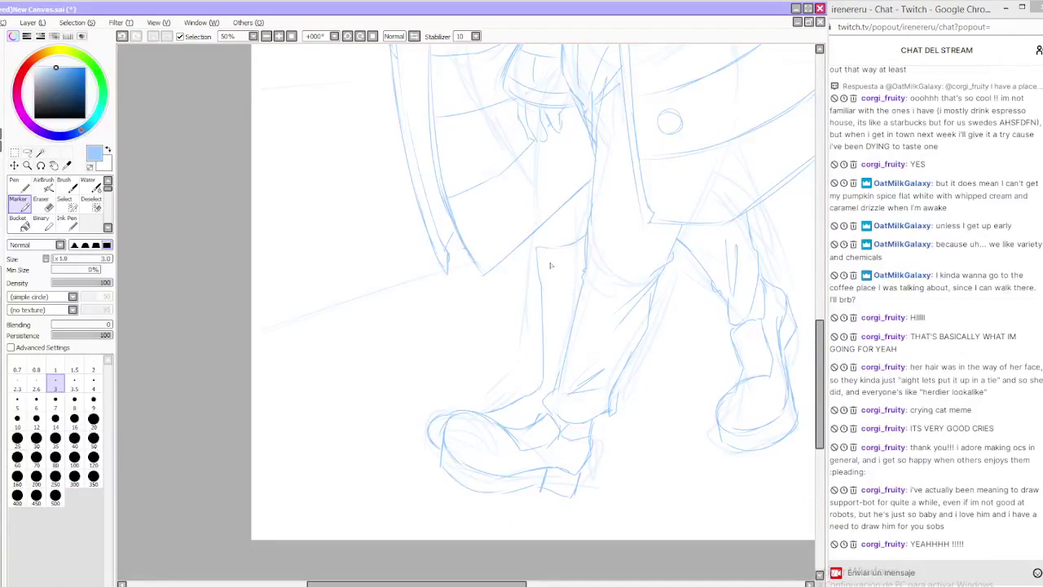
# Erase the extra toe outline of the second character's shoe and draw the shoe opening and ankle ornament from the reference sheet
pyautogui.press('e')
pyautogui.moveTo(429, 435)
pyautogui.mouseDown()
pyautogui.moveTo(441, 414)
pyautogui.moveTo(435, 422)
pyautogui.mouseUp()
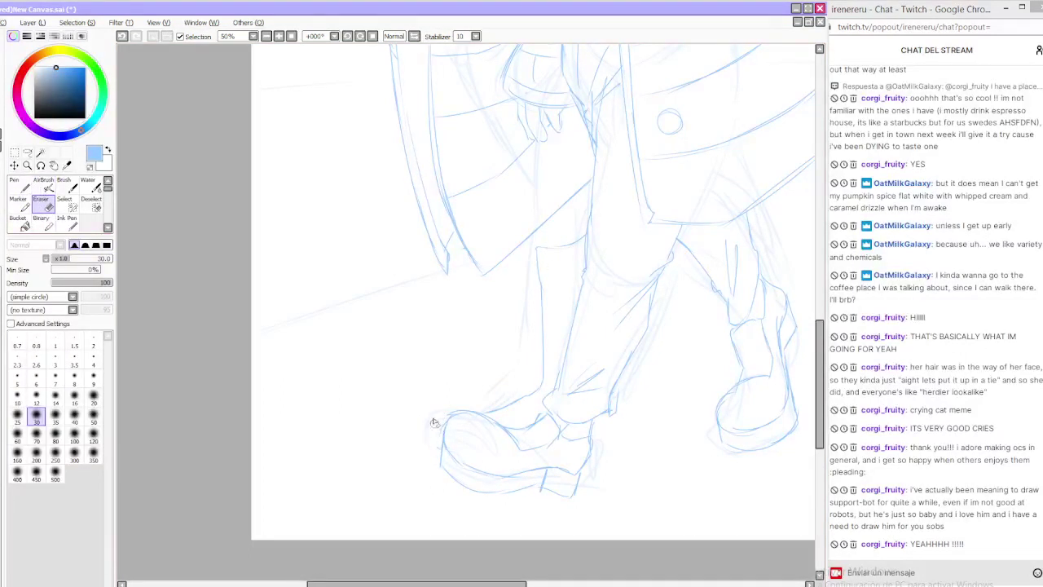
pyautogui.press('b')
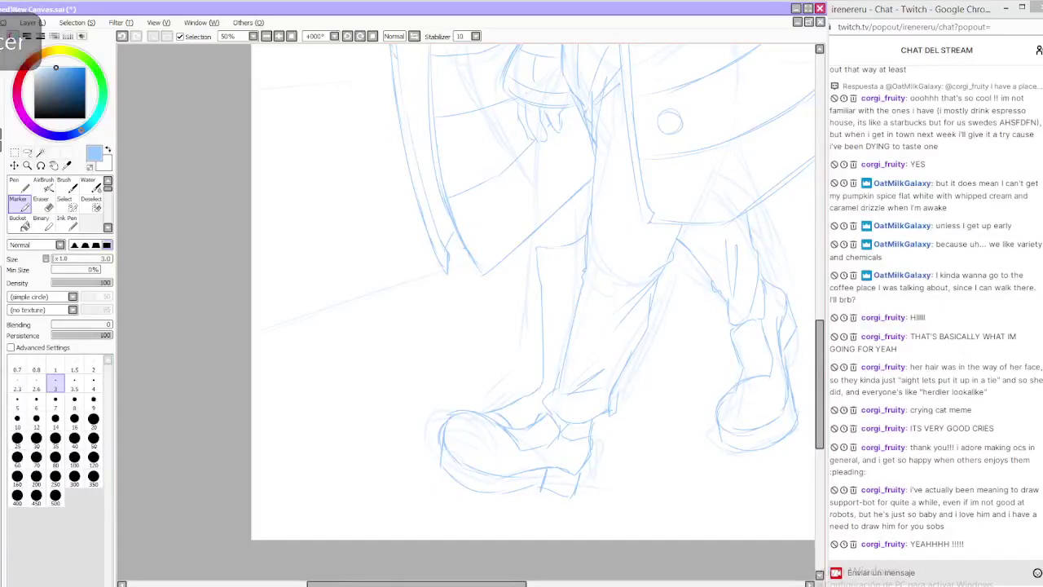
pyautogui.click(171, 586)
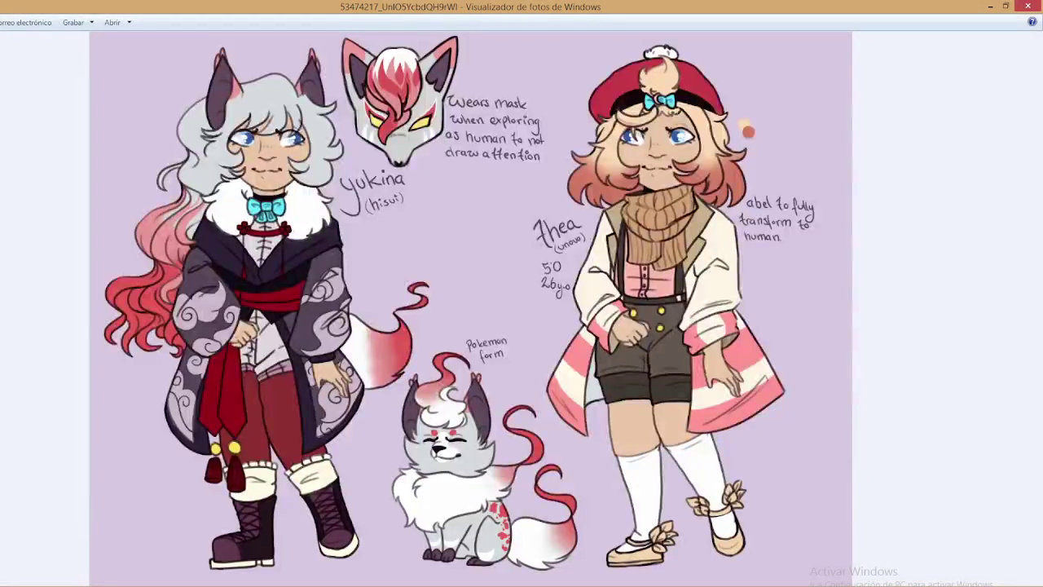
pyautogui.hotkey('alt', 'Tab')
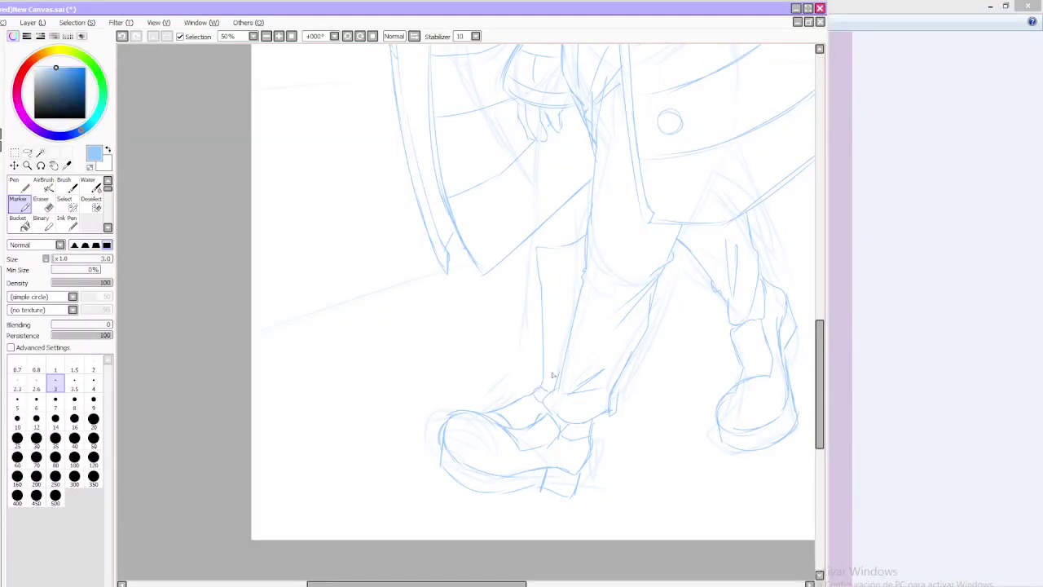
pyautogui.hotkey('alt', 'Tab')
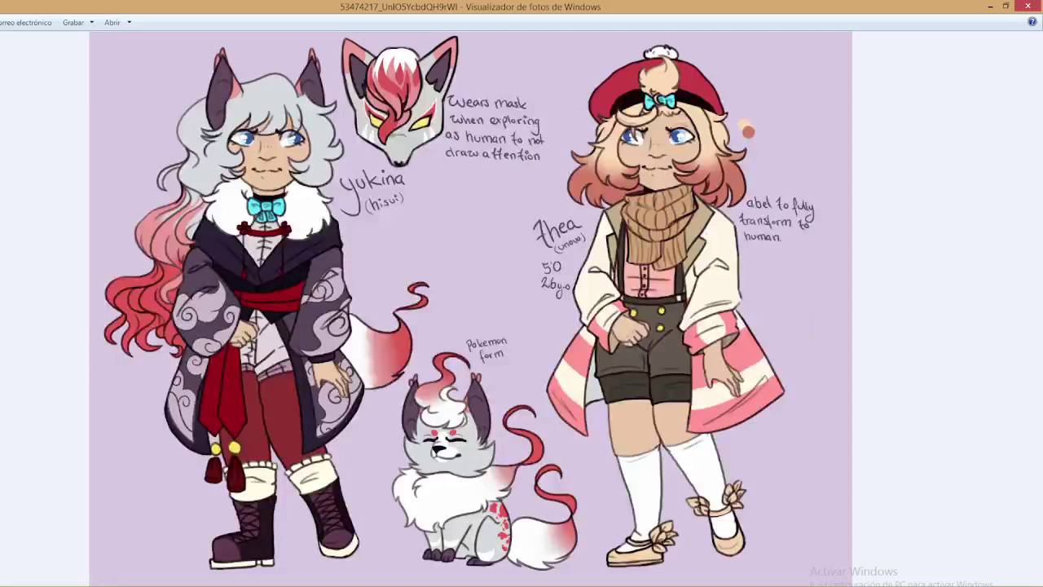
pyautogui.hotkey('alt', 'Tab')
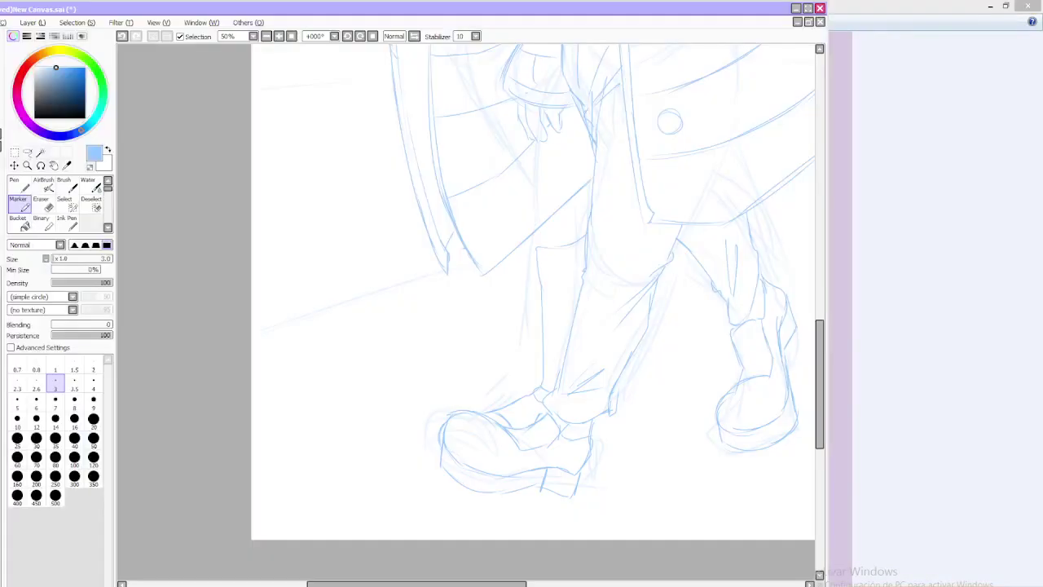
pyautogui.moveTo(524, 393)
pyautogui.mouseDown()
pyautogui.moveTo(527, 380)
pyautogui.moveTo(530, 392)
pyautogui.mouseUp()
# Add a small curved shape beside the taller character's rear leg below the coat hem, and hide the reference sheet
pyautogui.moveTo(824, 360); pyautogui.dragTo(831, 322)
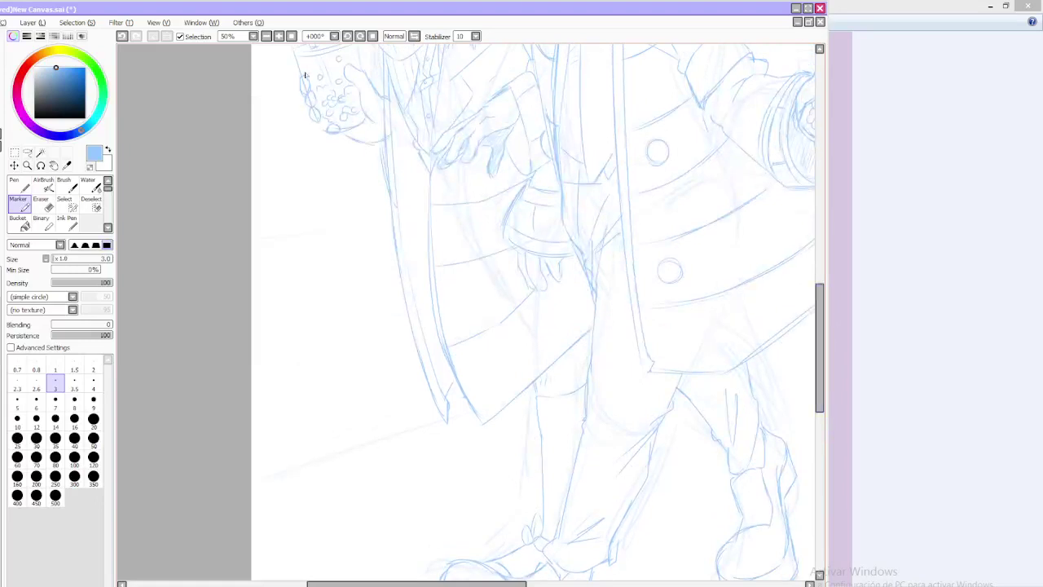
pyautogui.click(277, 37)
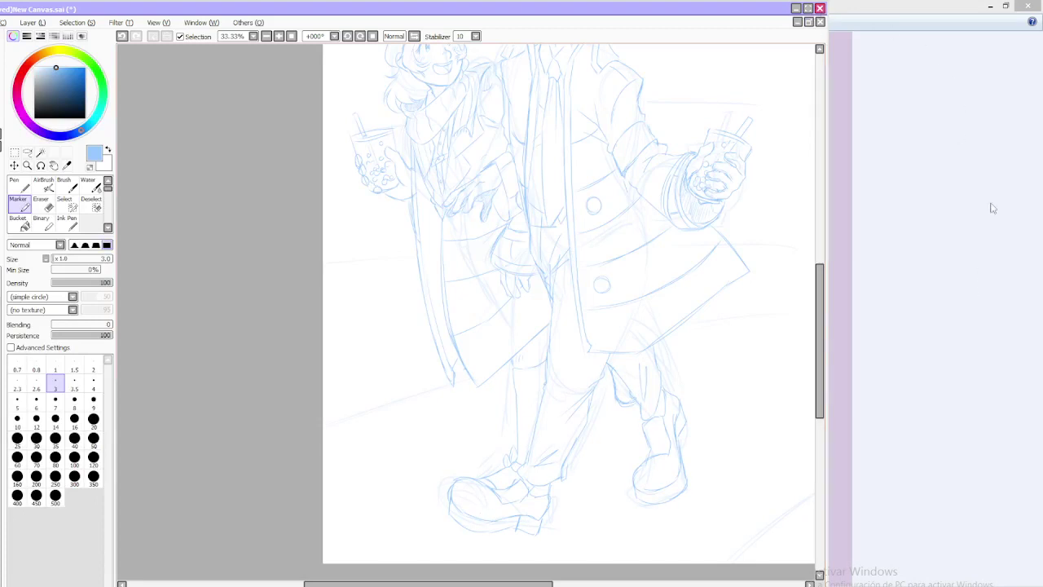
pyautogui.click(1005, 8)
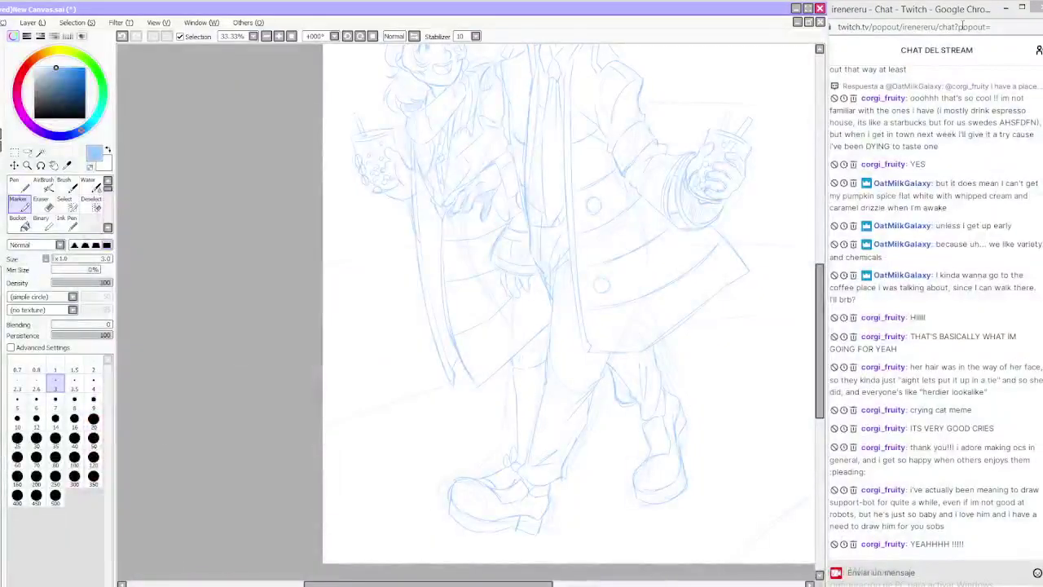
# Sketch short, rough diagonal ground strokes in the lower-right corner of the canvas
pyautogui.moveTo(820, 302)
pyautogui.mouseDown()
pyautogui.moveTo(820, 269)
pyautogui.moveTo(820, 314)
pyautogui.moveTo(819, 300)
pyautogui.mouseUp()
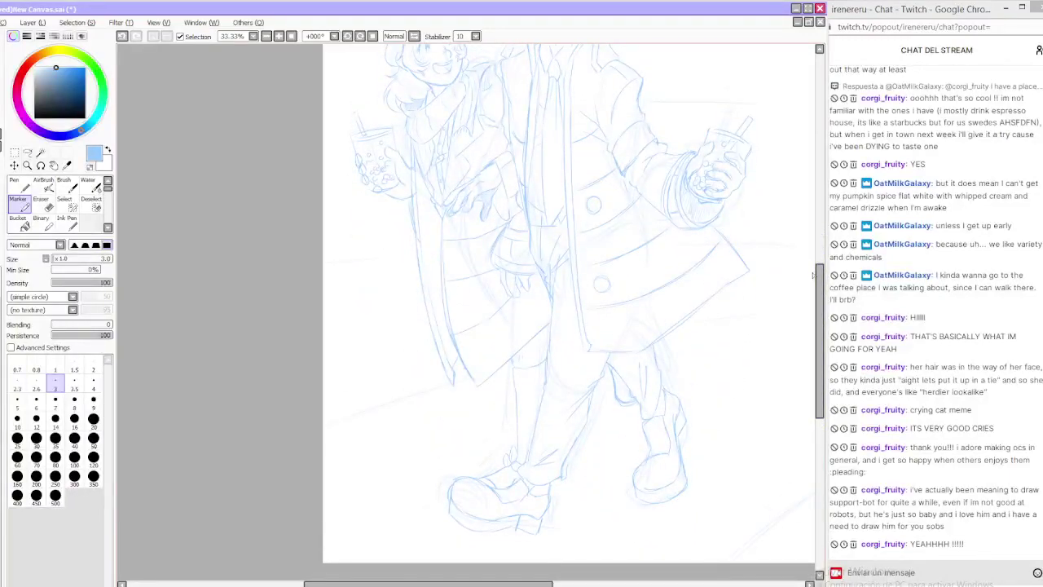
pyautogui.click(291, 36)
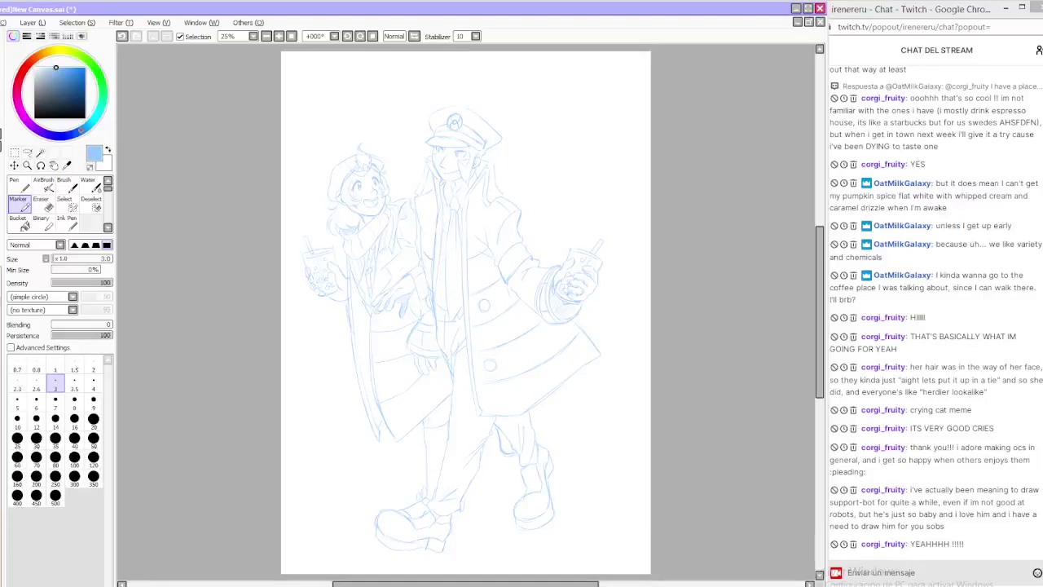
pyautogui.scroll(2, 756, 279)
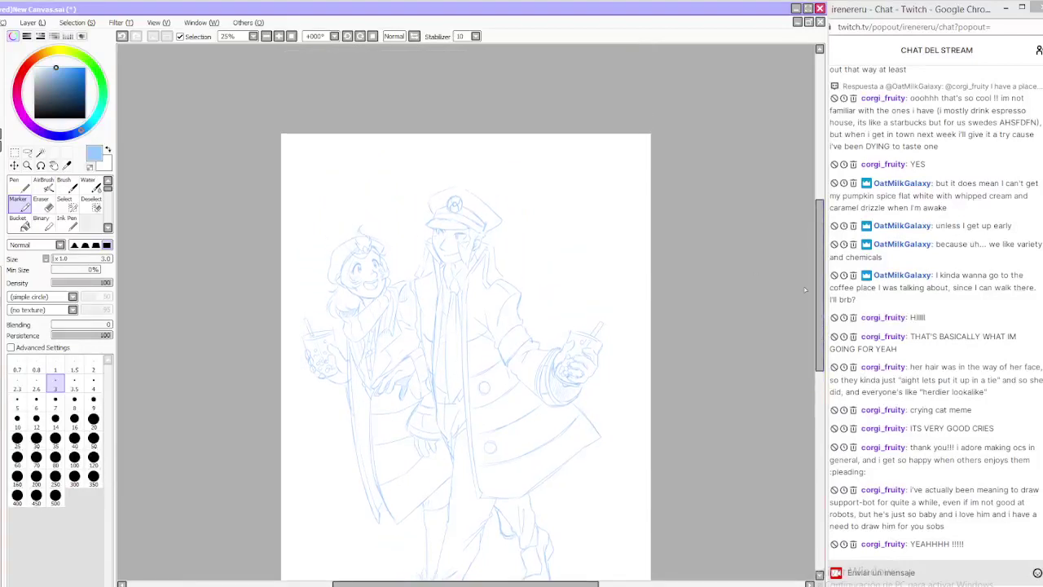
pyautogui.click(266, 36)
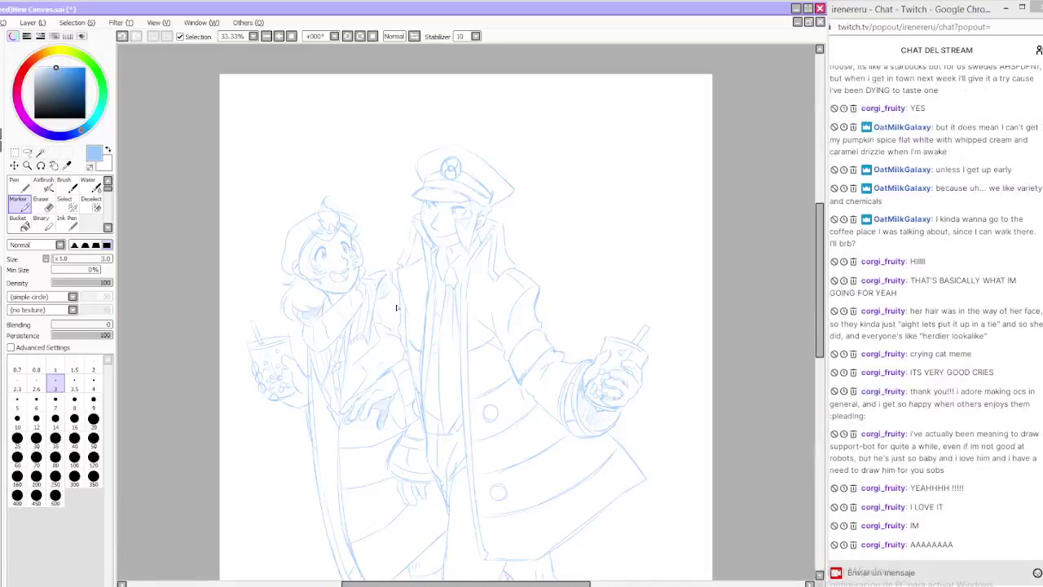
pyautogui.scroll(-5, 397, 307)
pyautogui.scroll(2, 397, 308)
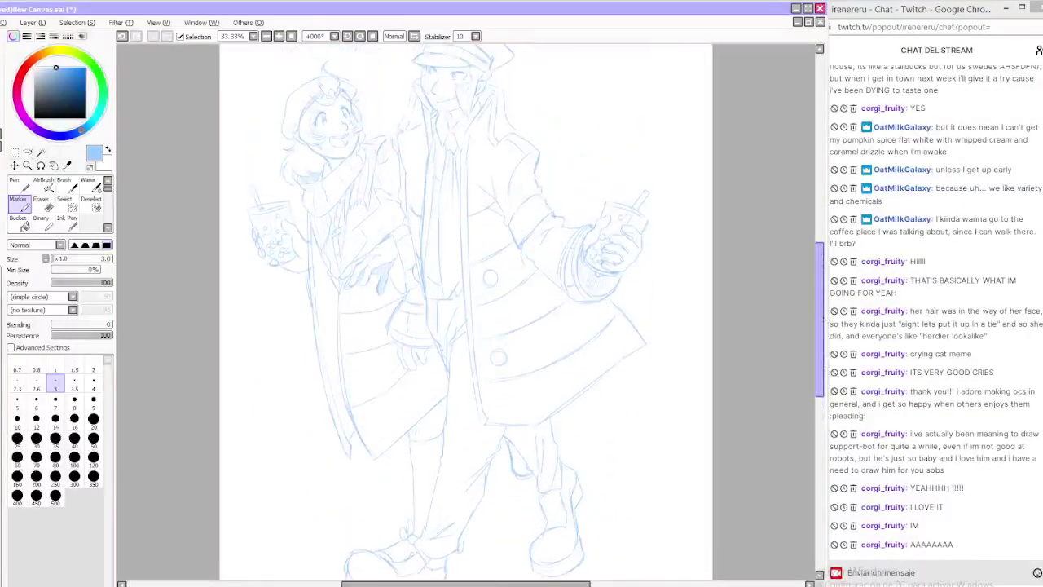
pyautogui.scroll(-3, 796, 375)
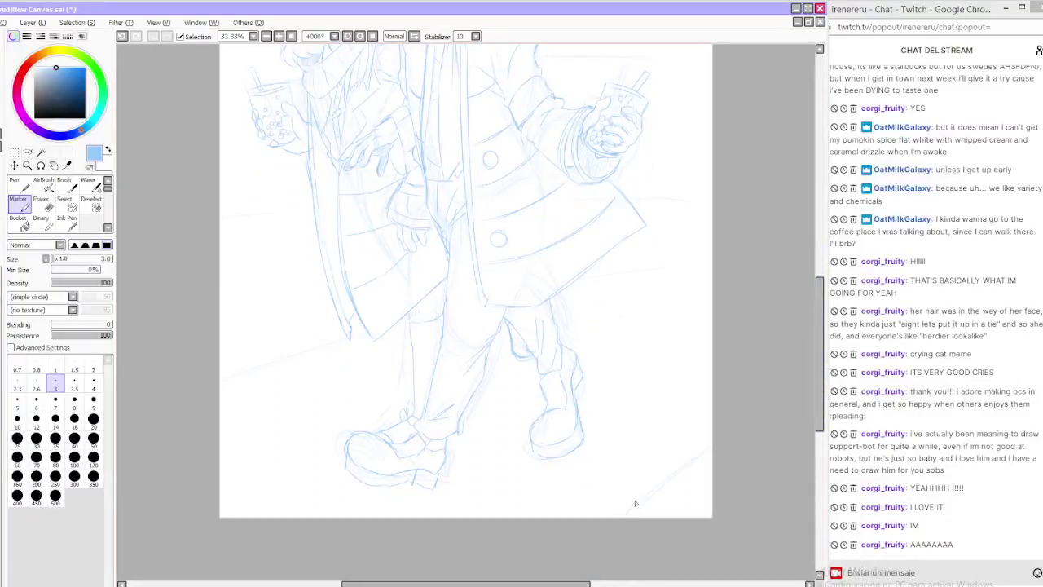
pyautogui.moveTo(650, 468)
pyautogui.mouseDown()
pyautogui.moveTo(651, 494)
pyautogui.moveTo(698, 439)
pyautogui.mouseUp()
pyautogui.moveTo(663, 510); pyautogui.dragTo(691, 484)
# Draw rough, broken ground edges behind the characters on both sides of the coats, redoing the first stroke at a flatter slope
pyautogui.moveTo(224, 382); pyautogui.dragTo(245, 355)
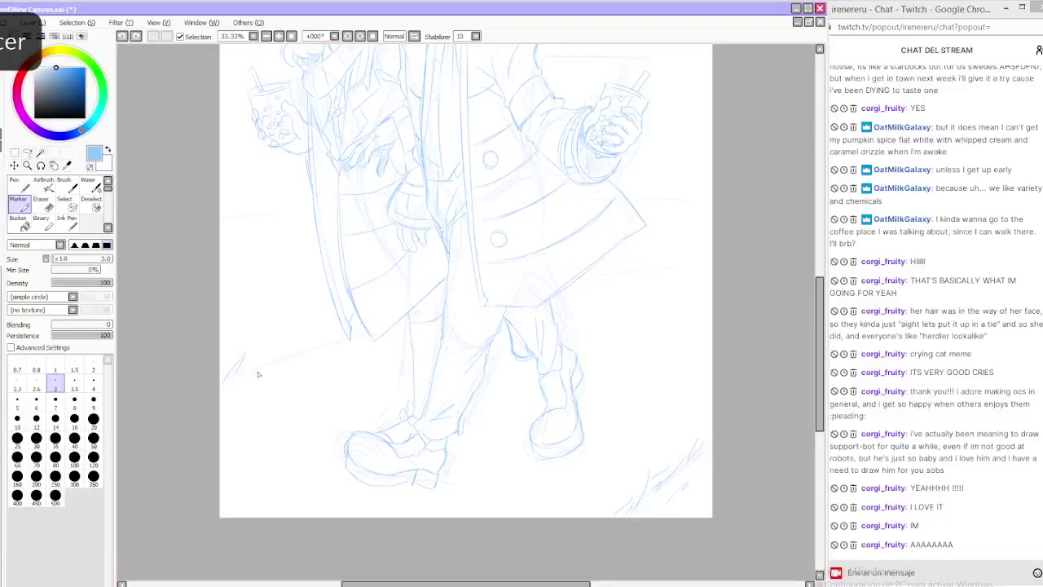
pyautogui.hotkey('ctrl', 'z')
pyautogui.moveTo(246, 372); pyautogui.dragTo(300, 346)
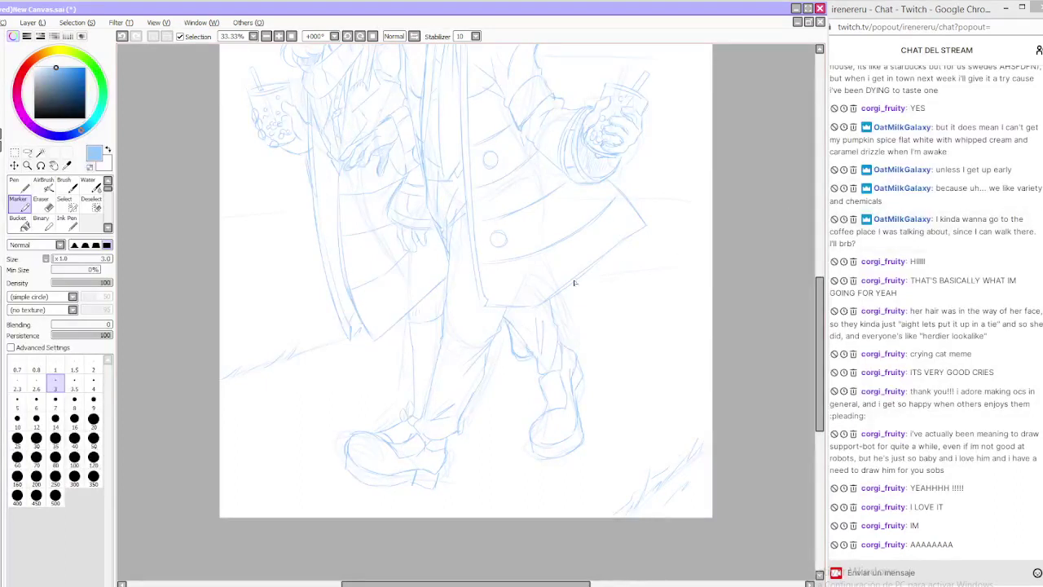
pyautogui.moveTo(587, 278); pyautogui.dragTo(708, 265)
pyautogui.moveTo(280, 373); pyautogui.dragTo(347, 343)
pyautogui.moveTo(607, 284); pyautogui.dragTo(697, 275)
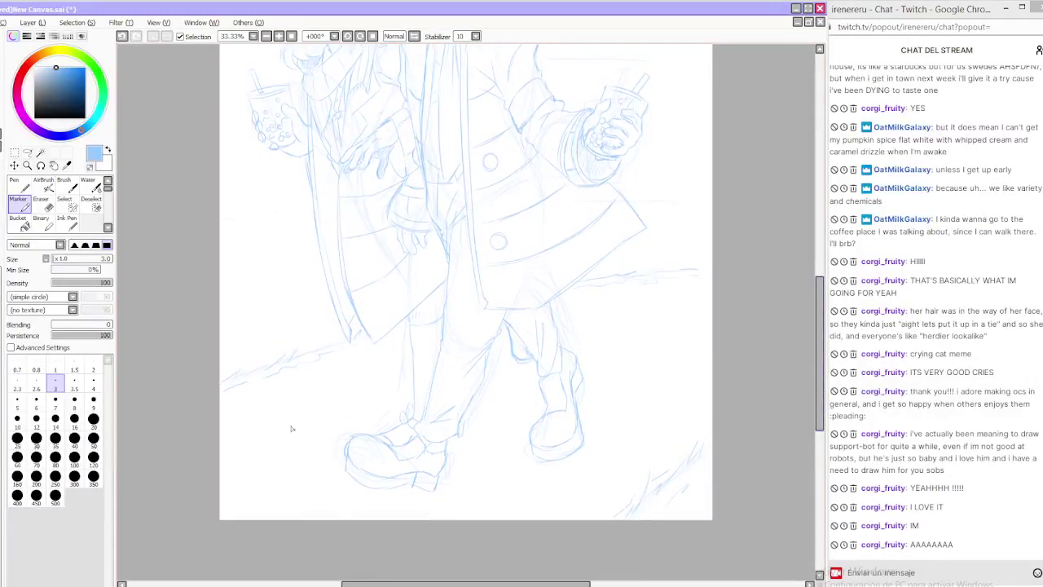
# Draw small wavy grass tufts and pebble marks on the ground around both characters' feet
pyautogui.moveTo(289, 426); pyautogui.dragTo(332, 419)
pyautogui.moveTo(441, 489); pyautogui.dragTo(480, 479)
pyautogui.moveTo(585, 430); pyautogui.dragTo(622, 425)
pyautogui.moveTo(488, 415); pyautogui.dragTo(508, 409)
pyautogui.moveTo(623, 356); pyautogui.dragTo(643, 353)
pyautogui.moveTo(550, 485); pyautogui.dragTo(574, 485)
pyautogui.moveTo(595, 319); pyautogui.dragTo(616, 319)
pyautogui.moveTo(375, 366); pyautogui.dragTo(380, 363)
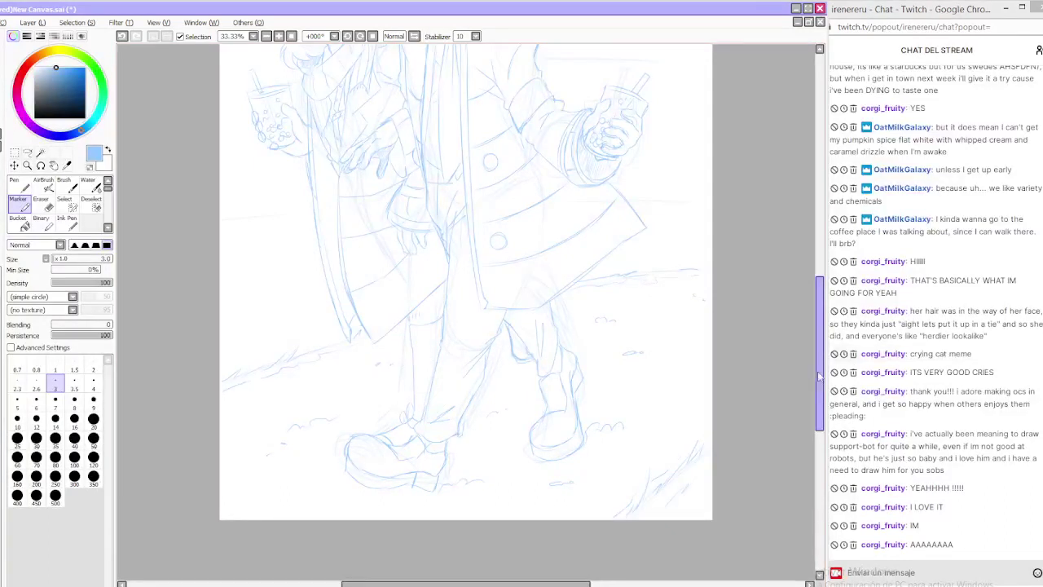
# Sketch rough ground edge lines at coat height on both sides of the characters, with small ground marks below them
pyautogui.moveTo(822, 378); pyautogui.dragTo(824, 333)
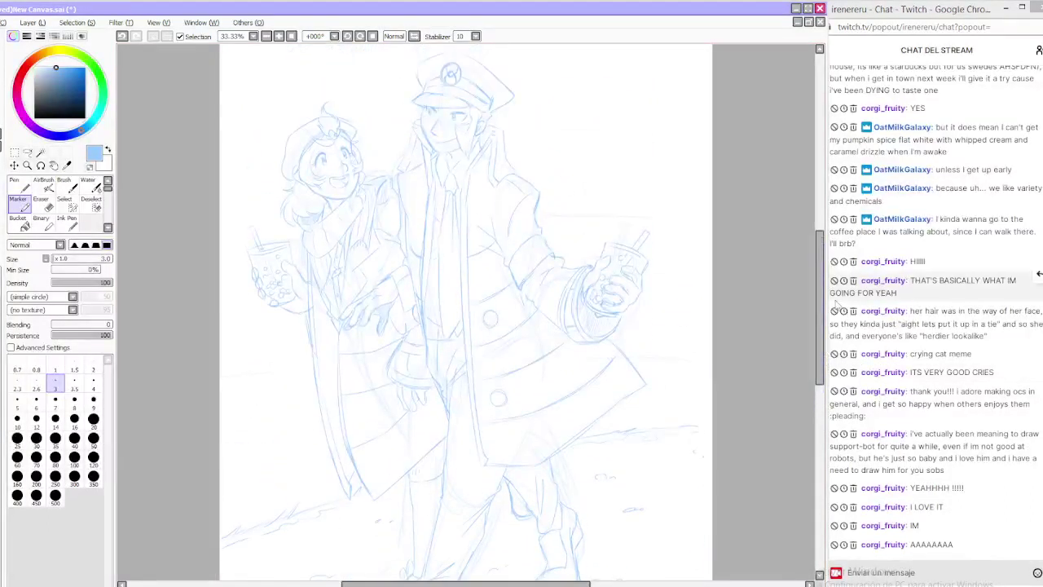
pyautogui.moveTo(227, 376); pyautogui.dragTo(293, 376)
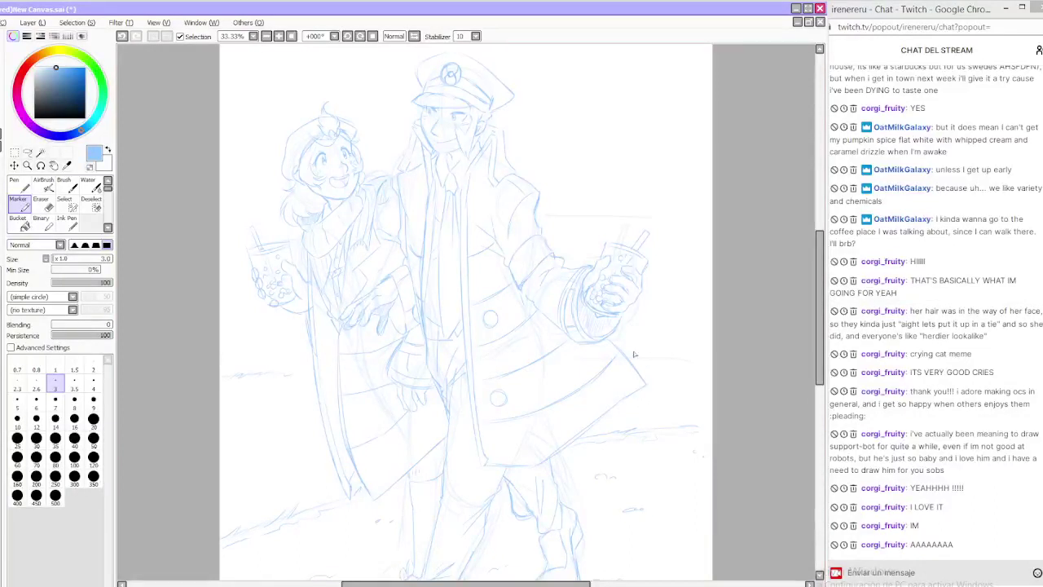
pyautogui.moveTo(635, 356); pyautogui.dragTo(689, 357)
pyautogui.moveTo(254, 400); pyautogui.dragTo(268, 414)
pyautogui.moveTo(659, 403); pyautogui.dragTo(668, 399)
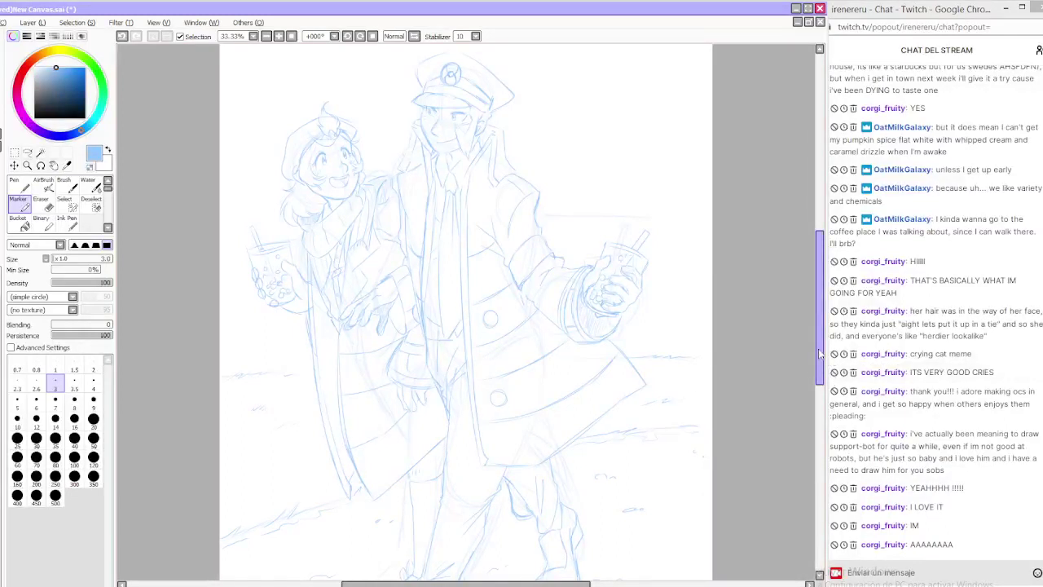
# Draw double straight horizon lines on both sides of the characters above the rough ground edges, undoing unsatisfactory strokes
pyautogui.moveTo(820, 353)
pyautogui.mouseDown()
pyautogui.moveTo(821, 340)
pyautogui.moveTo(824, 371)
pyautogui.moveTo(821, 340)
pyautogui.mouseUp()
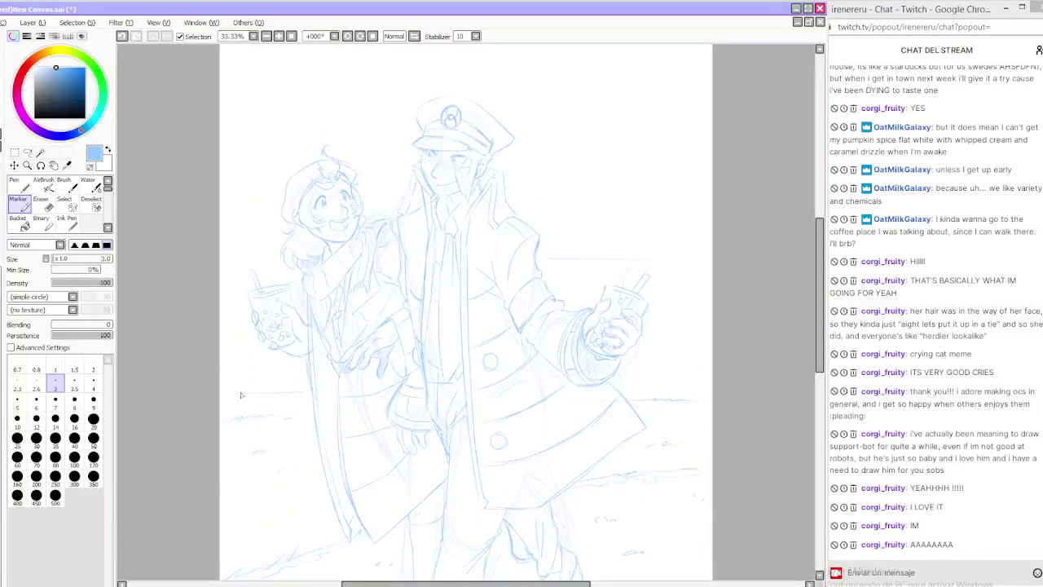
pyautogui.moveTo(621, 385)
pyautogui.mouseDown()
pyautogui.moveTo(705, 385)
pyautogui.moveTo(650, 390)
pyautogui.moveTo(704, 386)
pyautogui.mouseUp()
pyautogui.hotkey('ctrl', 'z')
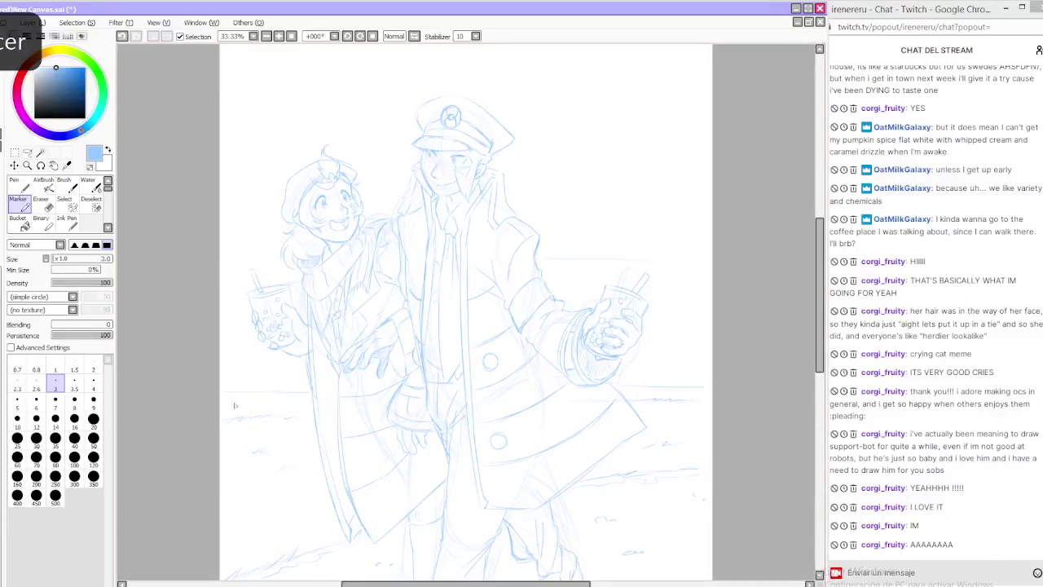
pyautogui.moveTo(236, 403); pyautogui.dragTo(302, 399)
pyautogui.hotkey('ctrl', 'z')
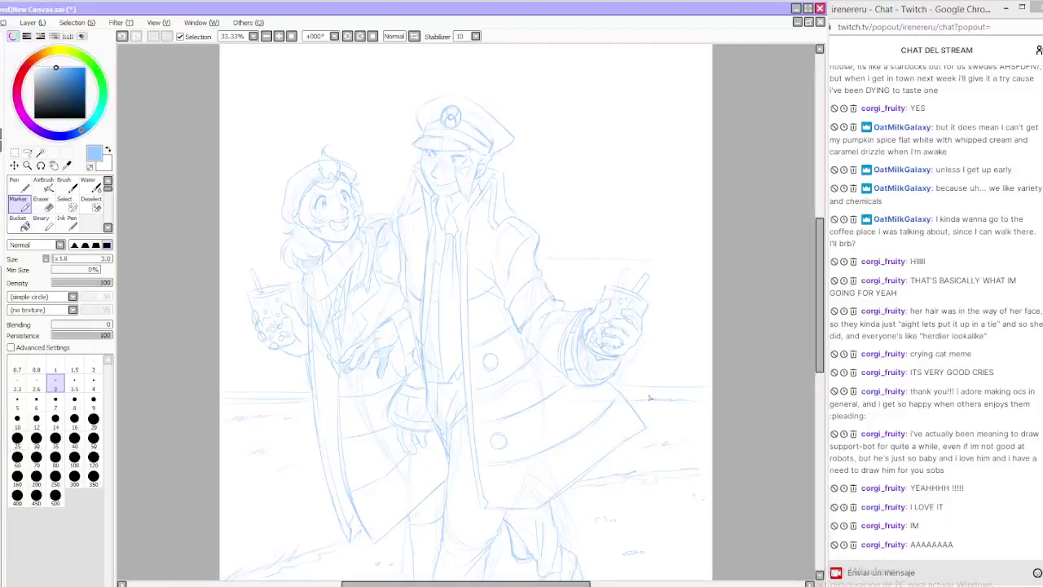
pyautogui.moveTo(638, 400); pyautogui.dragTo(701, 397)
# Draw the straight horizontal and vertical edges of a background building behind the taller character's arm and drink
pyautogui.click(265, 37)
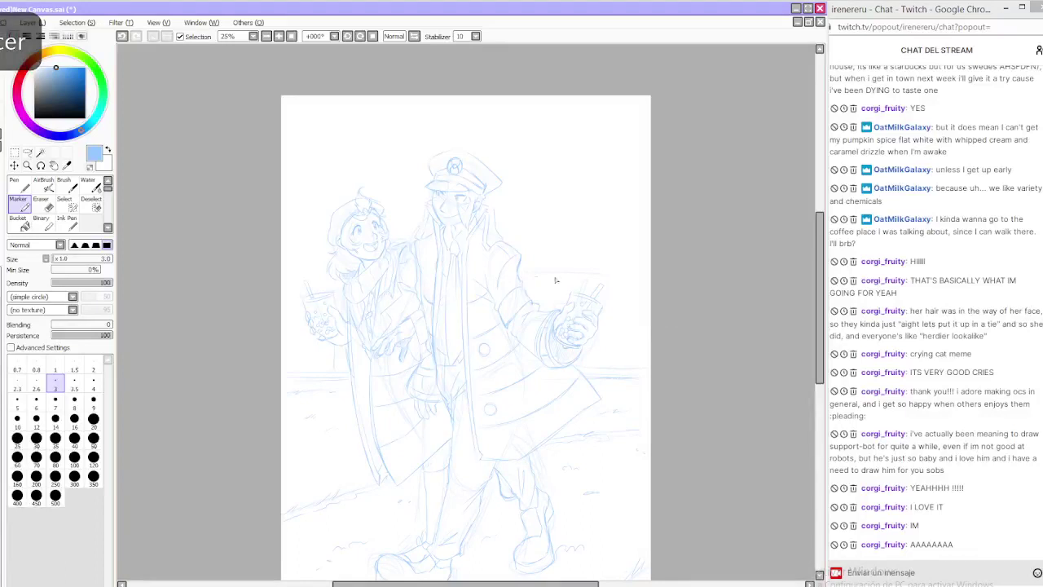
pyautogui.hotkey('ctrl', 'z')
pyautogui.moveTo(527, 275); pyautogui.dragTo(561, 275)
pyautogui.hotkey('ctrl', 'z')
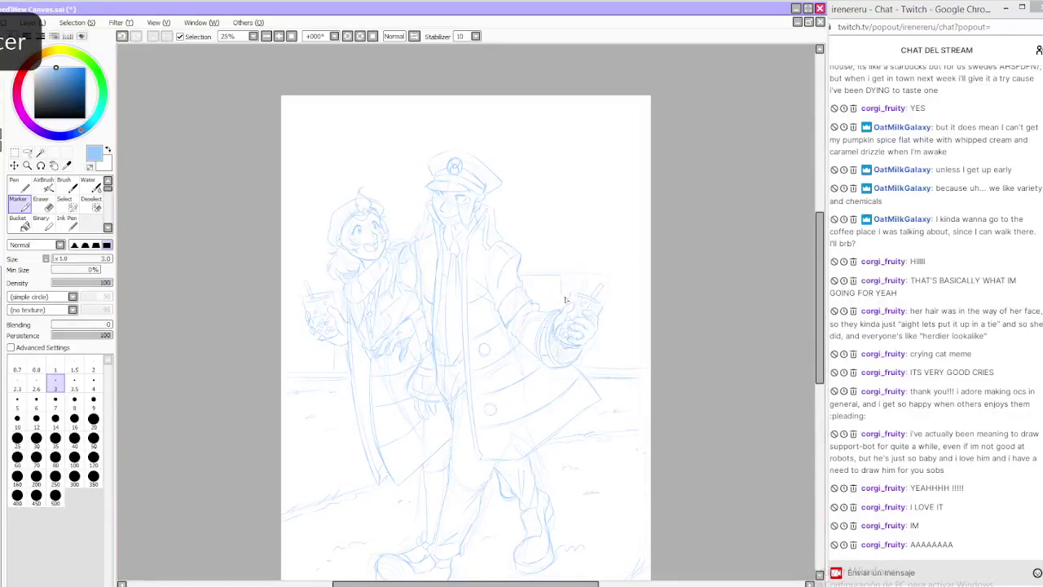
pyautogui.moveTo(619, 309); pyautogui.dragTo(620, 364)
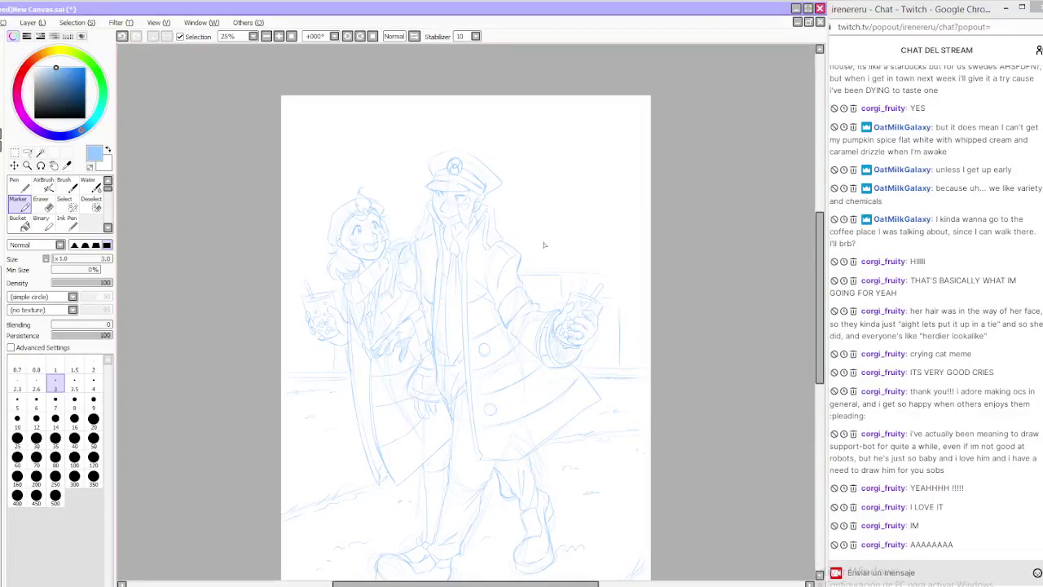
# Sketch a distant city skyline with a tall spired tower beside the taller character and more buildings behind the shorter one's drink
pyautogui.moveTo(519, 248)
pyautogui.mouseDown()
pyautogui.moveTo(557, 269)
pyautogui.moveTo(559, 234)
pyautogui.moveTo(572, 236)
pyautogui.moveTo(574, 261)
pyautogui.moveTo(578, 210)
pyautogui.moveTo(565, 197)
pyautogui.moveTo(576, 193)
pyautogui.moveTo(565, 193)
pyautogui.moveTo(579, 190)
pyautogui.moveTo(574, 206)
pyautogui.moveTo(563, 197)
pyautogui.moveTo(577, 193)
pyautogui.moveTo(579, 174)
pyautogui.moveTo(589, 195)
pyautogui.moveTo(582, 253)
pyautogui.mouseUp()
pyautogui.hotkey('ctrl', 'z')
pyautogui.moveTo(629, 231)
pyautogui.mouseDown()
pyautogui.moveTo(618, 260)
pyautogui.moveTo(629, 246)
pyautogui.moveTo(635, 261)
pyautogui.moveTo(632, 286)
pyautogui.mouseUp()
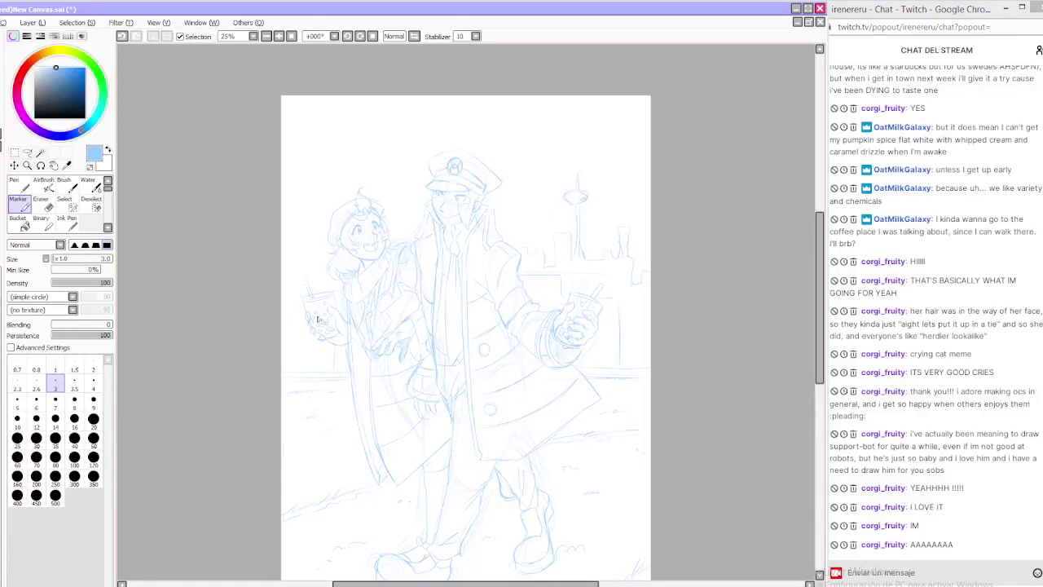
pyautogui.moveTo(290, 282)
pyautogui.mouseDown()
pyautogui.moveTo(288, 291)
pyautogui.moveTo(297, 272)
pyautogui.moveTo(298, 290)
pyautogui.mouseUp()
pyautogui.moveTo(287, 257); pyautogui.dragTo(309, 282)
# Sketch loose, wispy clouds across the sky around the characters' heads and beside the tower, undoing unsatisfactory strokes
pyautogui.moveTo(504, 144)
pyautogui.mouseDown()
pyautogui.moveTo(592, 112)
pyautogui.moveTo(577, 123)
pyautogui.moveTo(613, 122)
pyautogui.moveTo(596, 118)
pyautogui.mouseUp()
pyautogui.moveTo(307, 162); pyautogui.dragTo(326, 152)
pyautogui.moveTo(396, 144)
pyautogui.mouseDown()
pyautogui.moveTo(469, 121)
pyautogui.moveTo(439, 127)
pyautogui.moveTo(435, 111)
pyautogui.moveTo(361, 157)
pyautogui.mouseUp()
pyautogui.hotkey('ctrl', 'z')
pyautogui.hotkey('ctrl', 'z')
pyautogui.hotkey('ctrl', 'z')
pyautogui.moveTo(536, 221); pyautogui.dragTo(557, 226)
pyautogui.moveTo(820, 339)
pyautogui.mouseDown()
pyautogui.moveTo(822, 374)
pyautogui.moveTo(830, 325)
pyautogui.moveTo(826, 345)
pyautogui.moveTo(823, 336)
pyautogui.mouseUp()
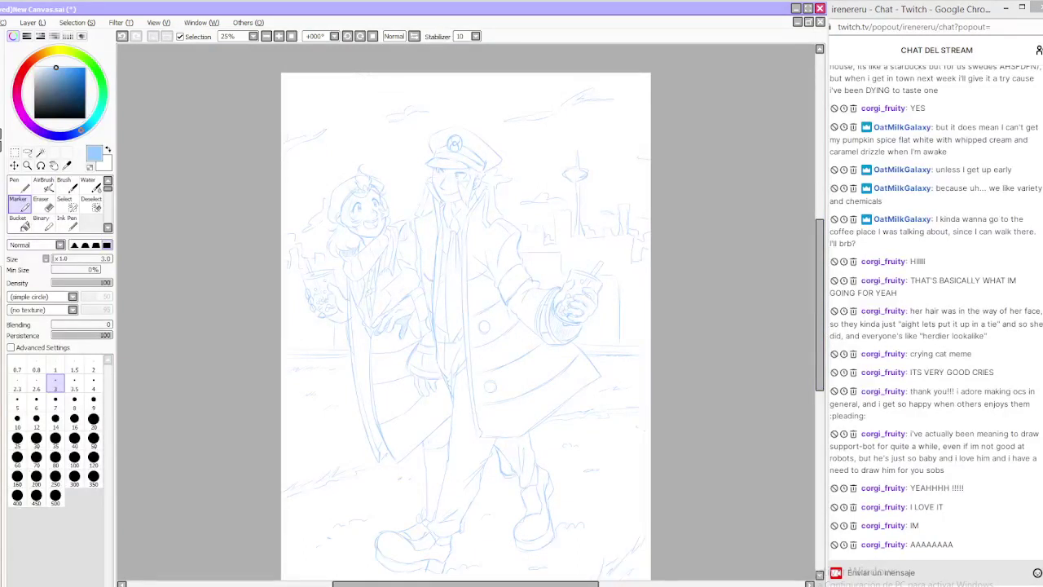
# Sign the drawing with the artist's name on the ground between the two characters' shoes
pyautogui.moveTo(820, 316); pyautogui.dragTo(813, 346)
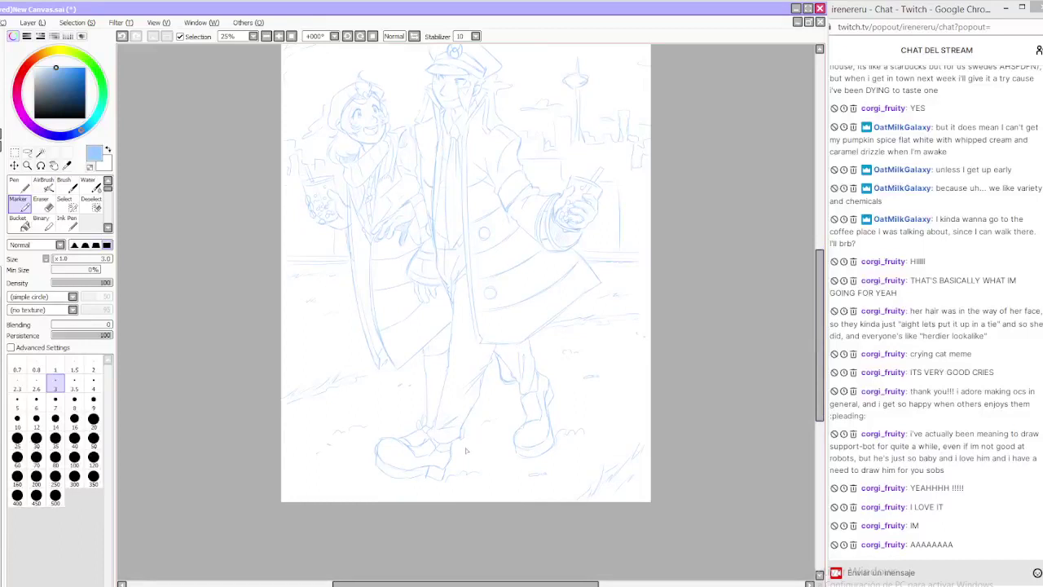
pyautogui.moveTo(467, 450)
pyautogui.mouseDown()
pyautogui.moveTo(463, 458)
pyautogui.moveTo(506, 451)
pyautogui.mouseUp()
pyautogui.click(291, 36)
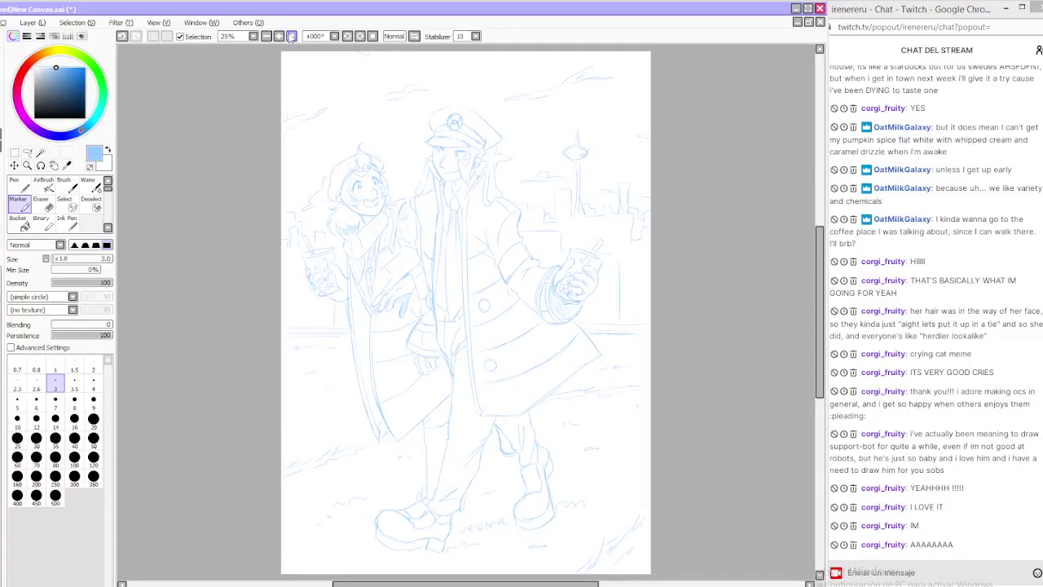
# Save the drawing as a SAI file named "com boba tea" in the "Sketches de ordenador" folder
pyautogui.moveTo(823, 359)
pyautogui.mouseDown()
pyautogui.moveTo(823, 318)
pyautogui.moveTo(816, 366)
pyautogui.mouseUp()
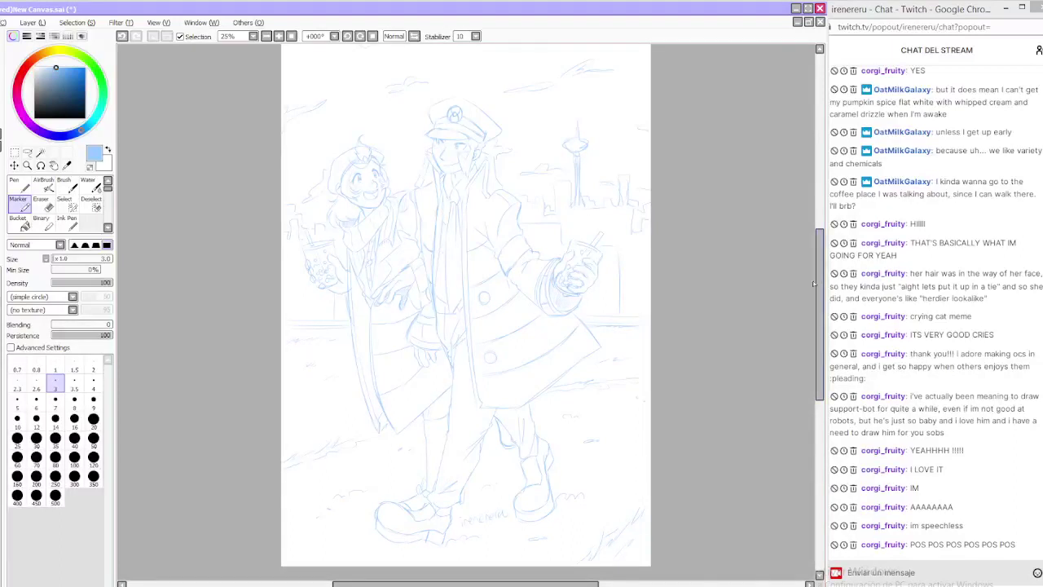
pyautogui.moveTo(820, 285)
pyautogui.mouseDown()
pyautogui.moveTo(823, 261)
pyautogui.moveTo(823, 287)
pyautogui.moveTo(823, 273)
pyautogui.mouseUp()
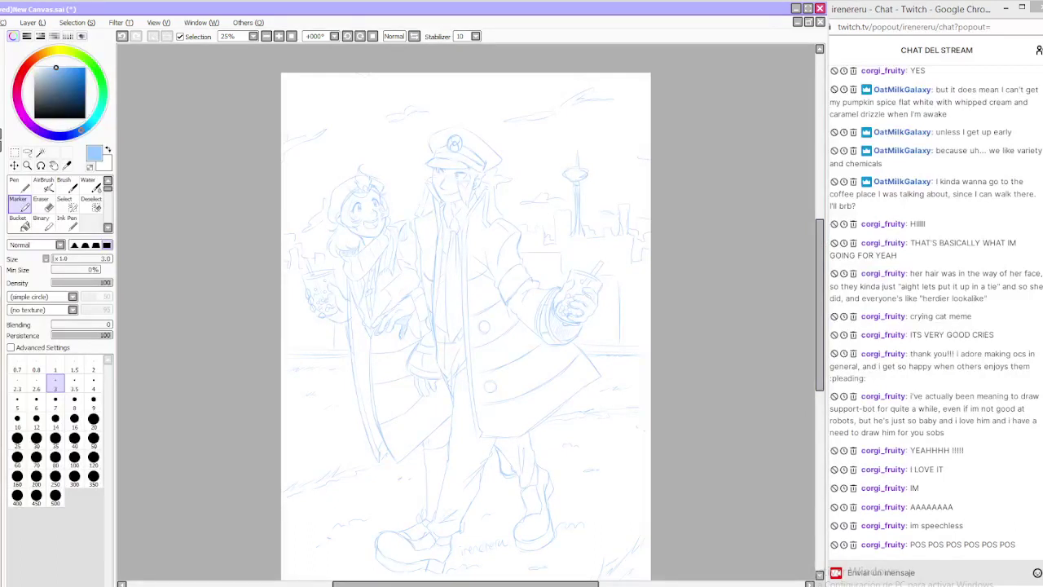
pyautogui.click(0, 23)
pyautogui.click(12, 111)
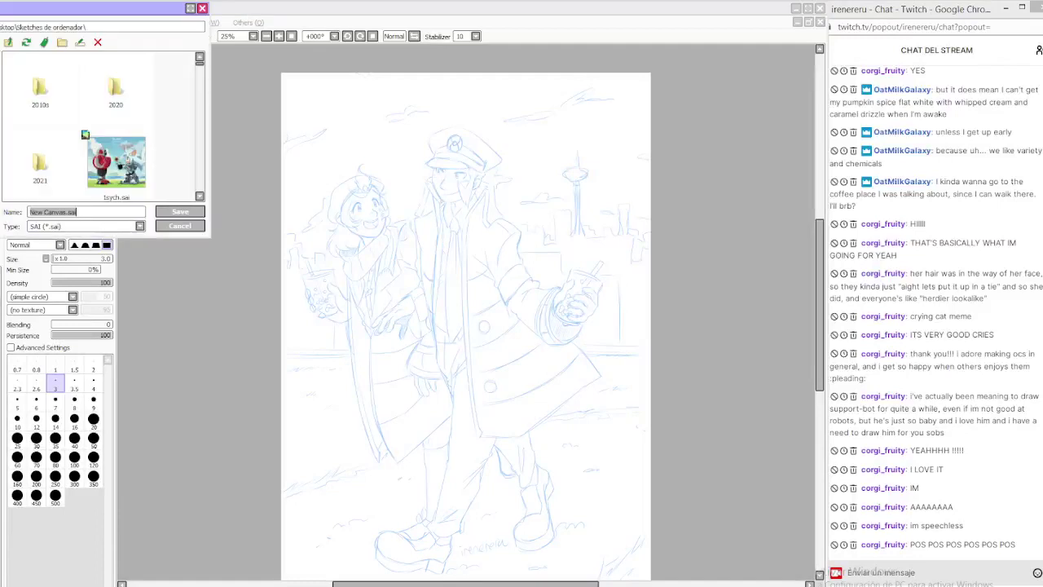
pyautogui.write('com boba tea')
pyautogui.press('Return')
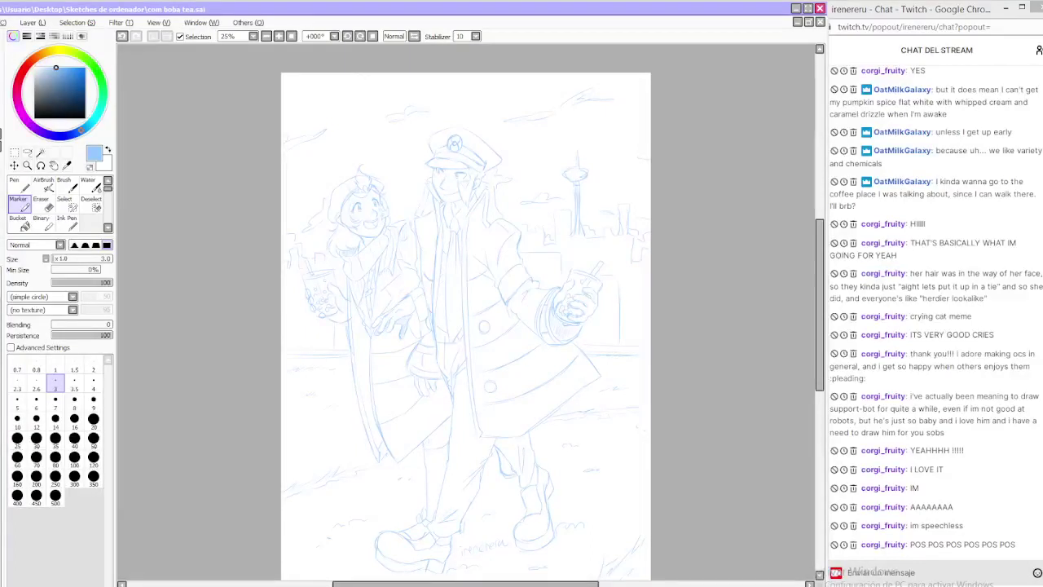
# Save a PNG copy of the drawing as "com boba tea" in the same folder
pyautogui.click(0, 23)
pyautogui.click(25, 111)
pyautogui.click(82, 227)
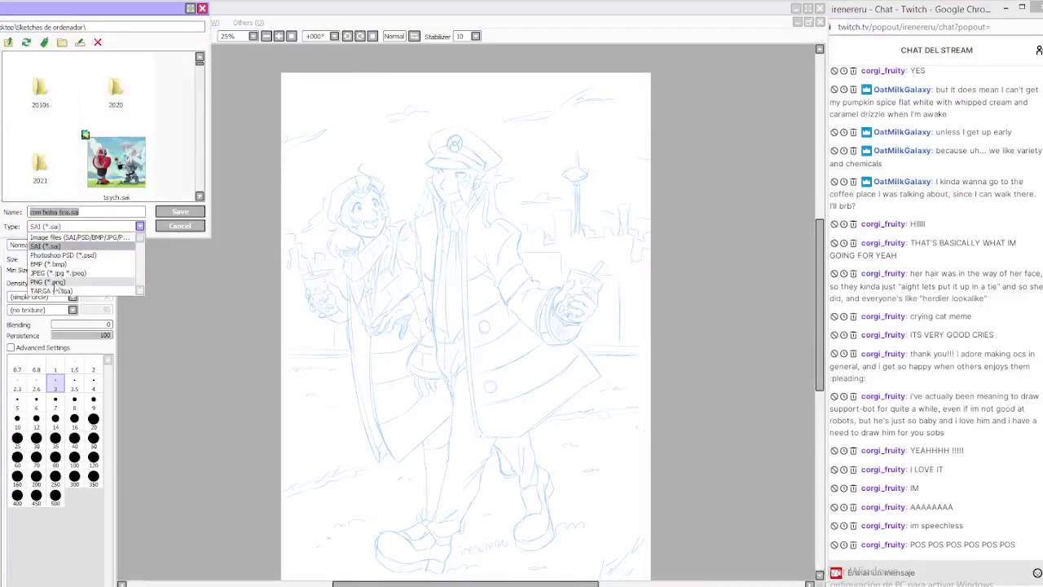
pyautogui.click(51, 282)
pyautogui.click(181, 211)
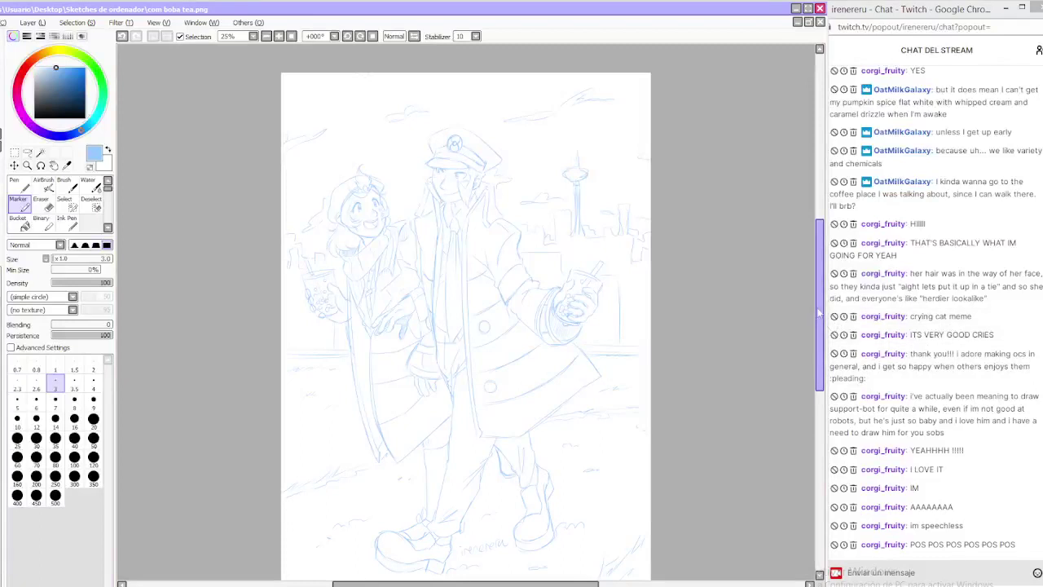
# Switch to the OBS window that is running the stream and recording
pyautogui.scroll(-1, 821, 320)
pyautogui.scroll(1, 822, 321)
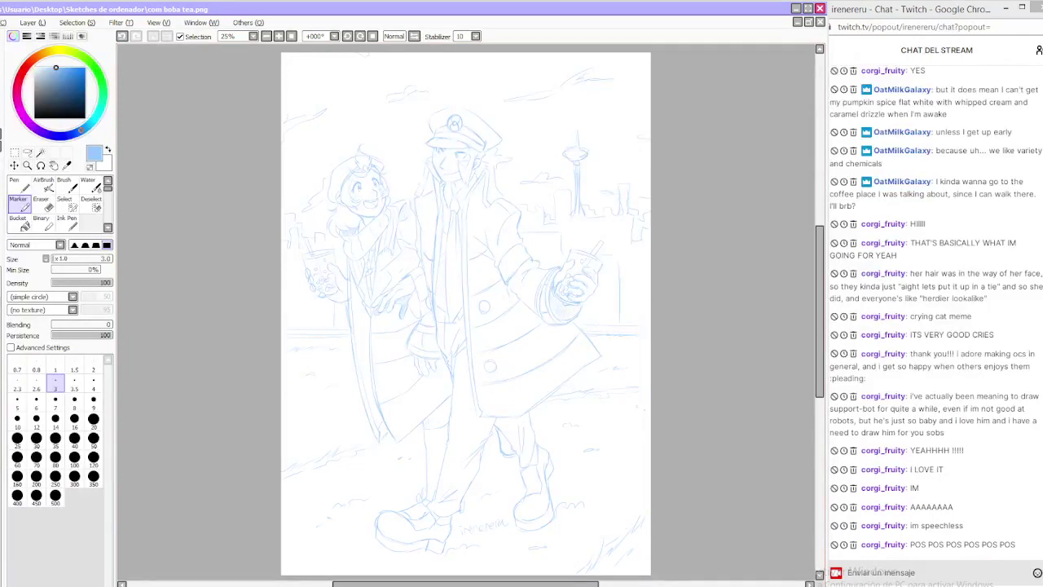
pyautogui.moveTo(57, 583)
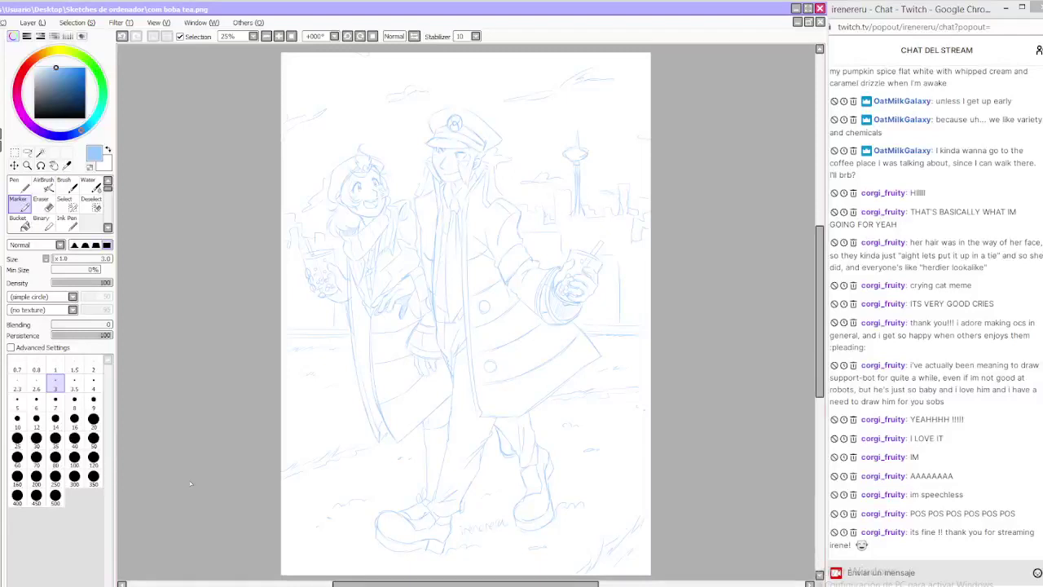
pyautogui.moveTo(94, 584)
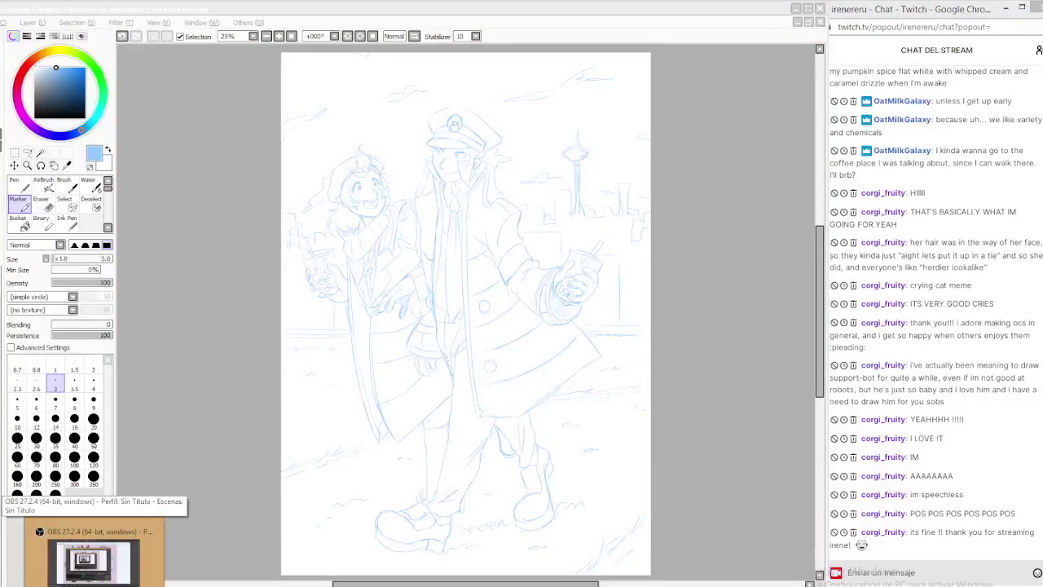
pyautogui.click(94, 561)
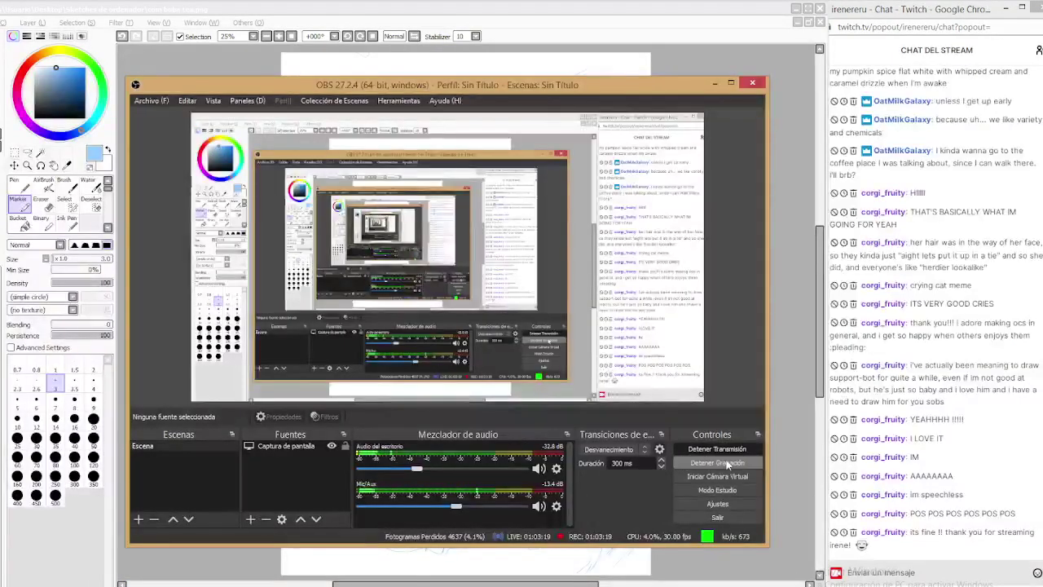